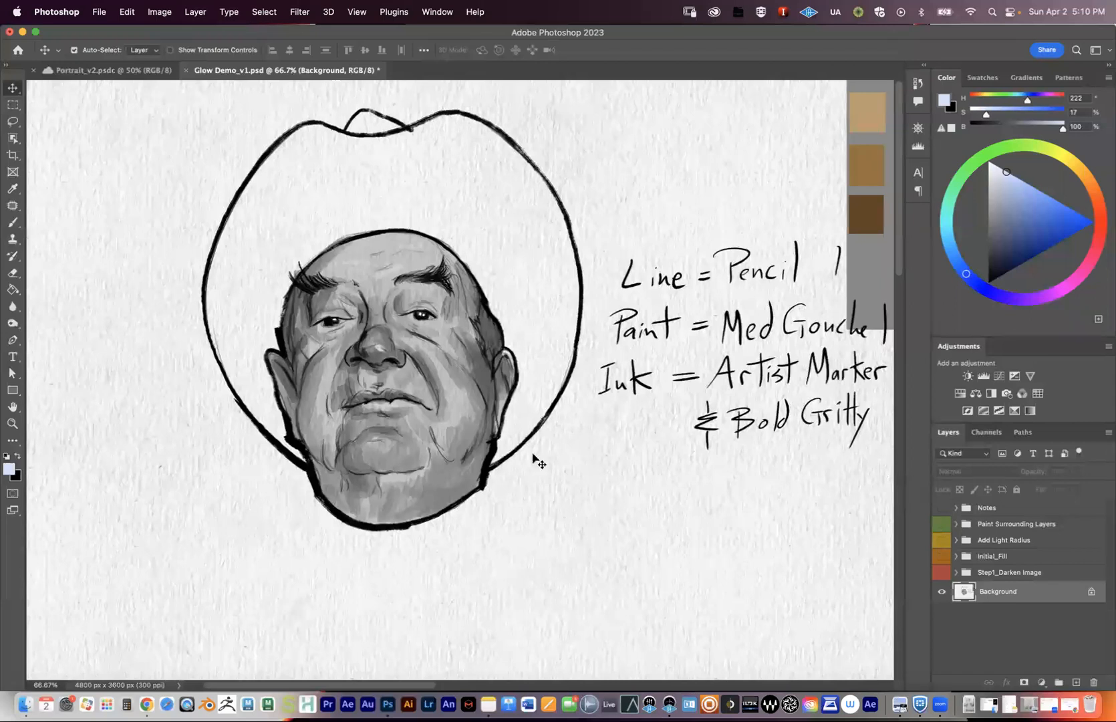
Preview the portrait with the four glow-effect groups shown and hidden, keeping the Background layer visible.
drag(942, 572, 941, 524)
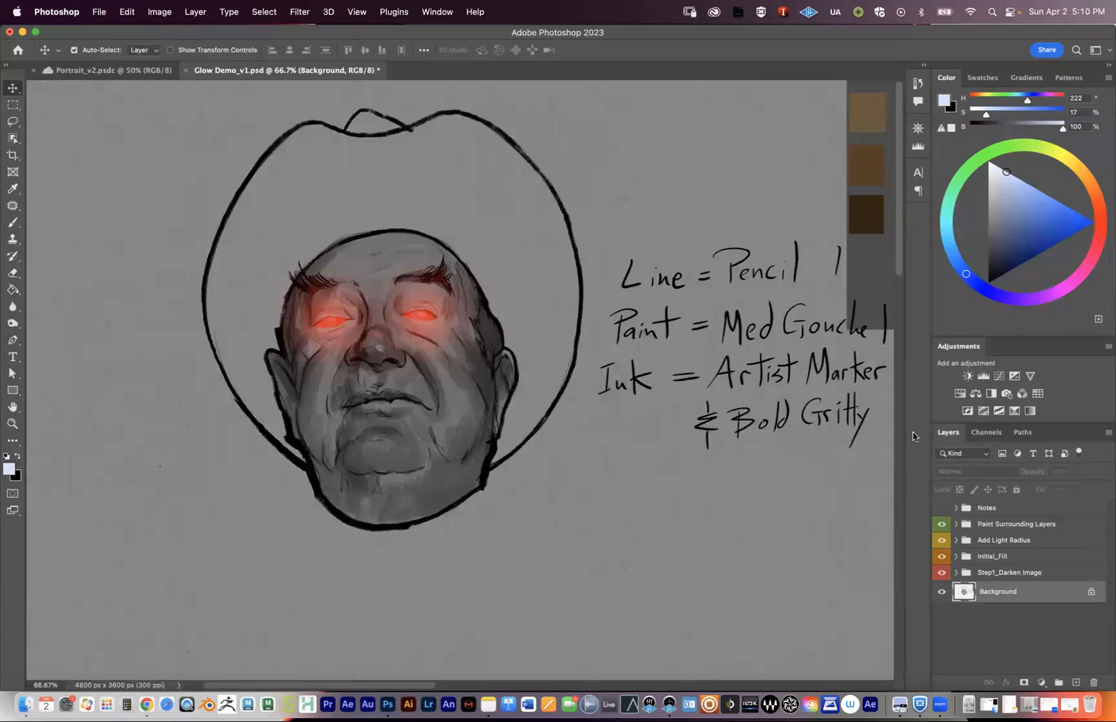
drag(941, 525, 942, 591)
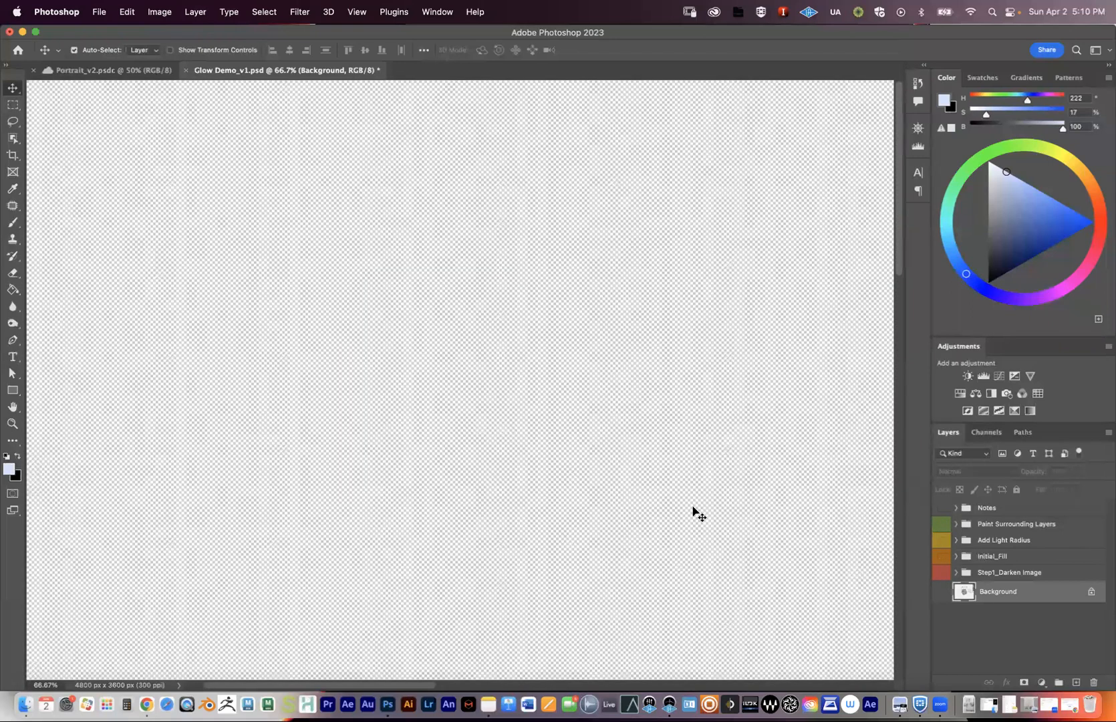
click(941, 592)
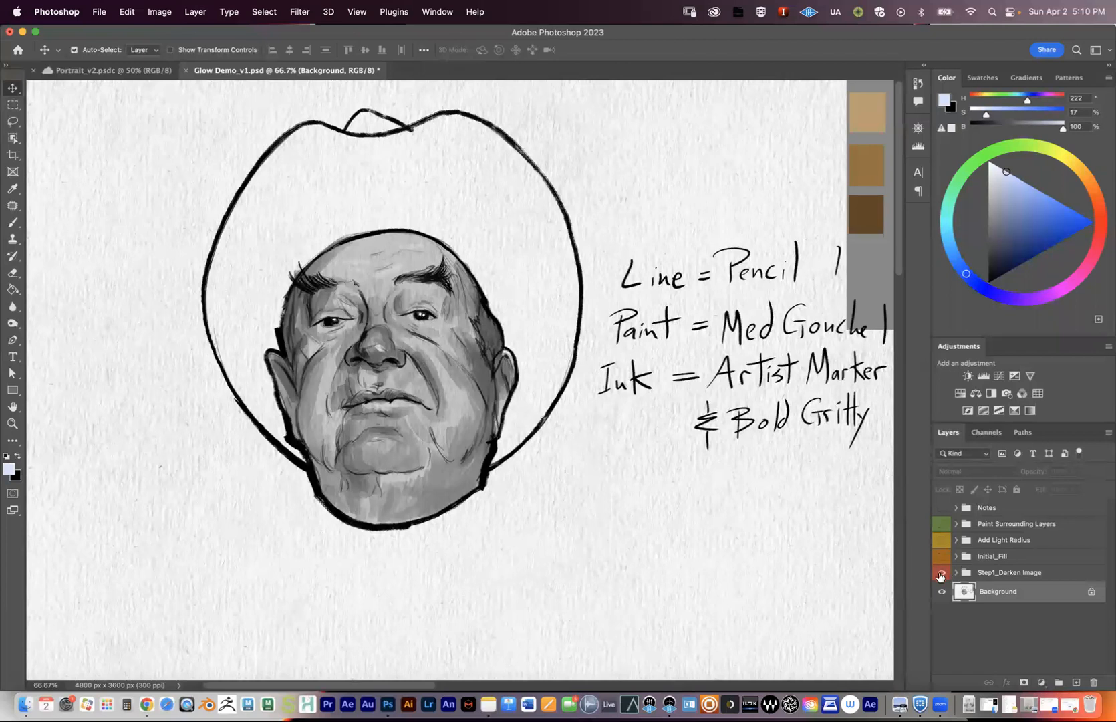
Show the Step1_Darken Image, Initial_Fill and Add Light Radius groups one after another to review each stage.
click(941, 573)
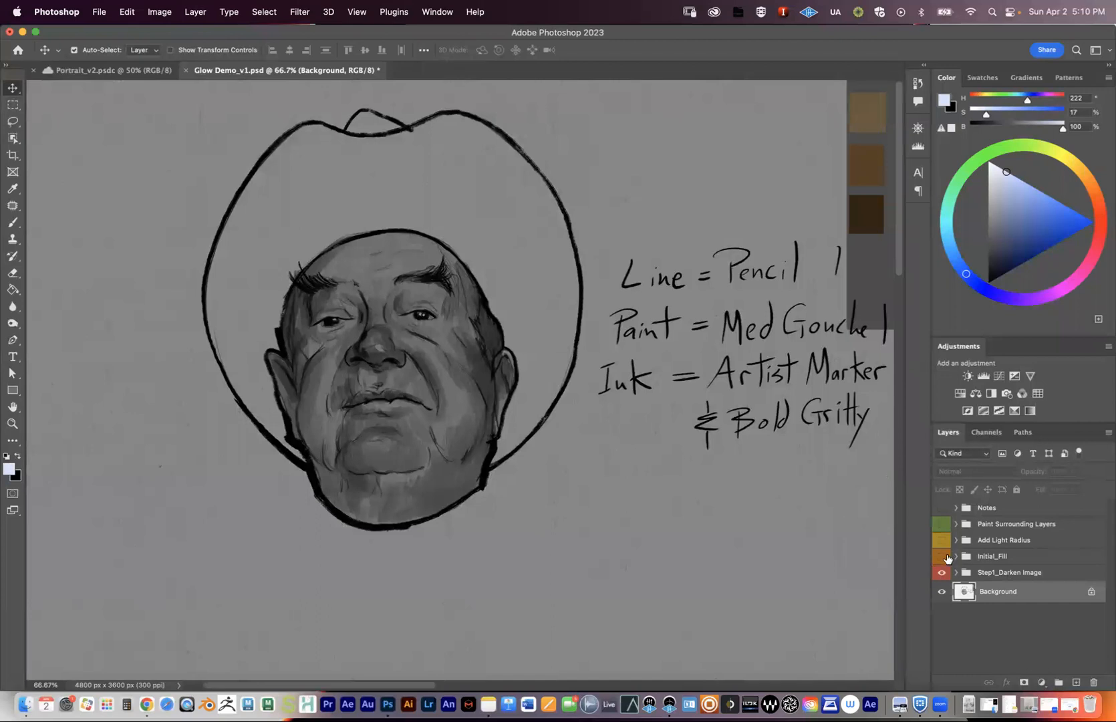
click(942, 556)
click(941, 541)
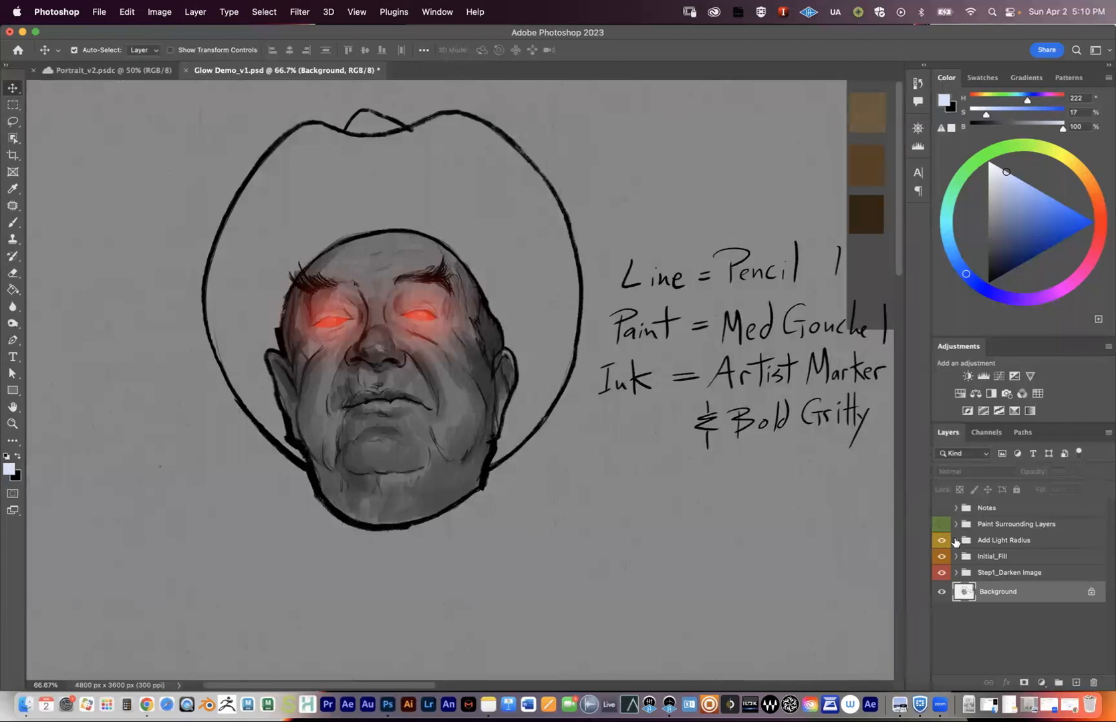
Inspect the Color Fill 2 layer inside the Add Light Radius group, and collapse the group again.
click(955, 540)
click(1036, 561)
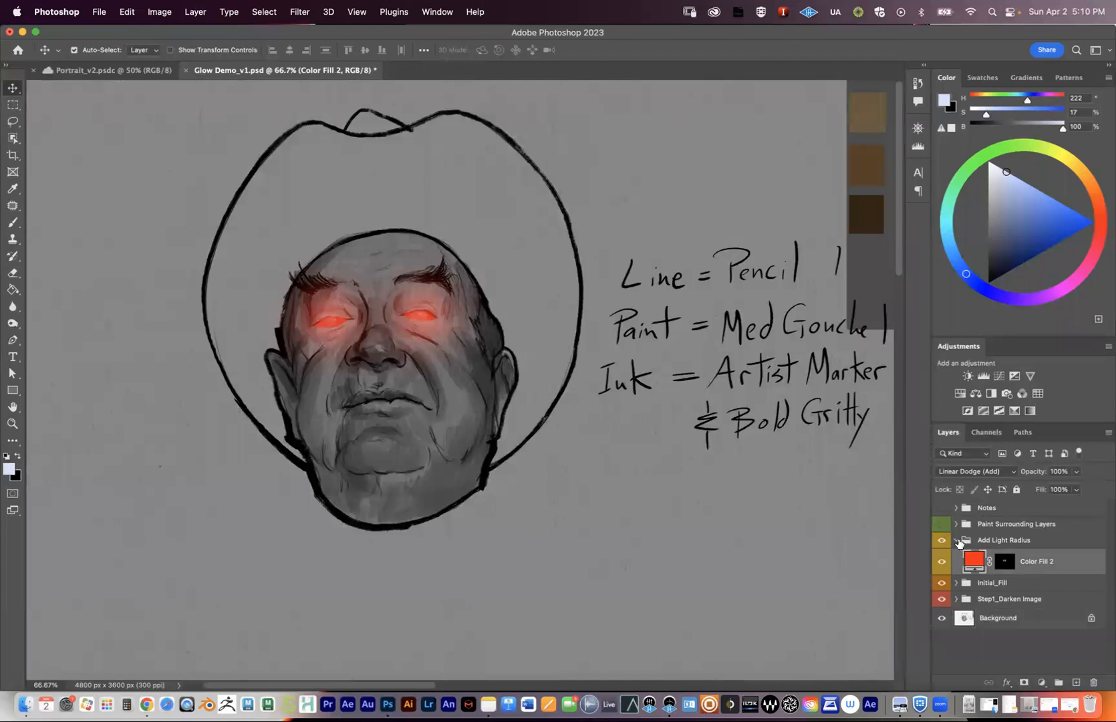
click(962, 541)
click(956, 540)
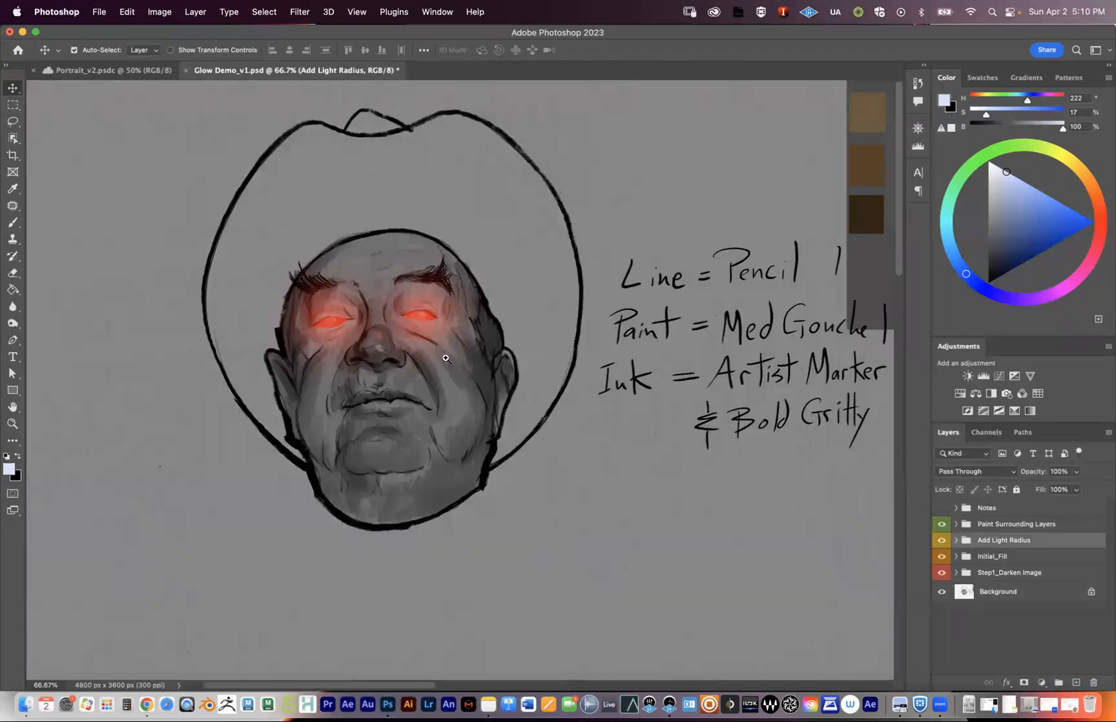
Examine the glow around the eyes up close with the Paint Surrounding Layers group toggled.
super+click(421, 347)
super+click(431, 353)
drag(452, 352, 543, 369)
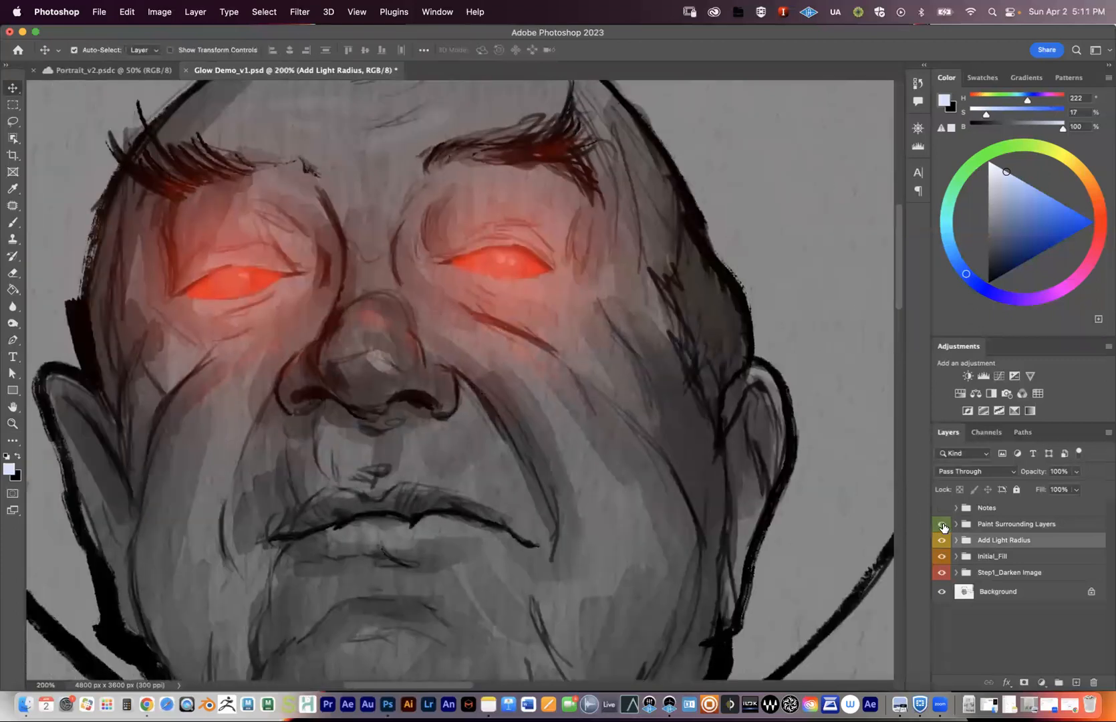
click(943, 526)
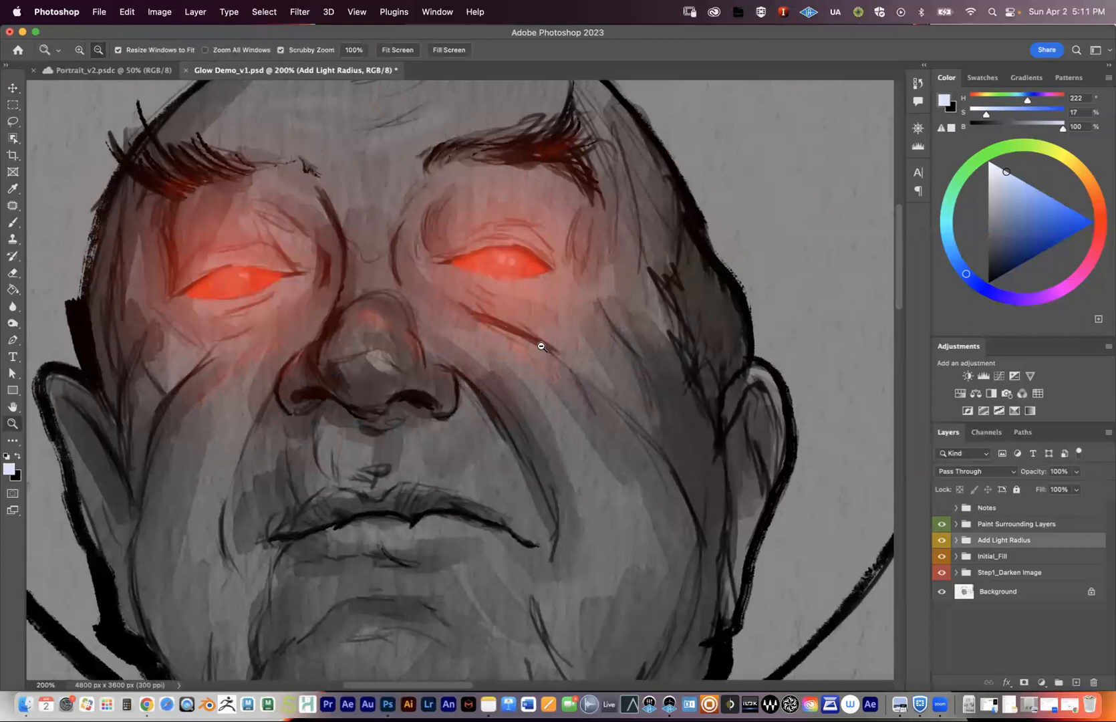
alt+super+click(541, 348)
alt+super+click(541, 348)
Hide the four glow-effect groups and delete them together with the Notes group, leaving only the Background layer.
click(987, 526)
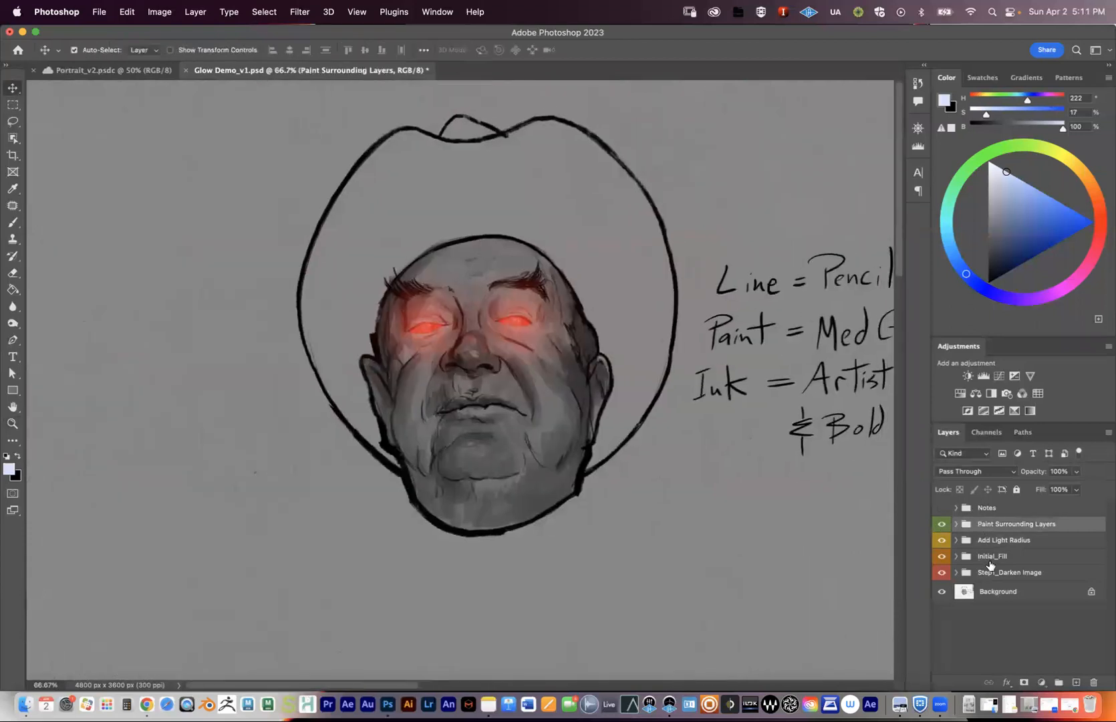
shift+click(991, 570)
drag(941, 525, 942, 572)
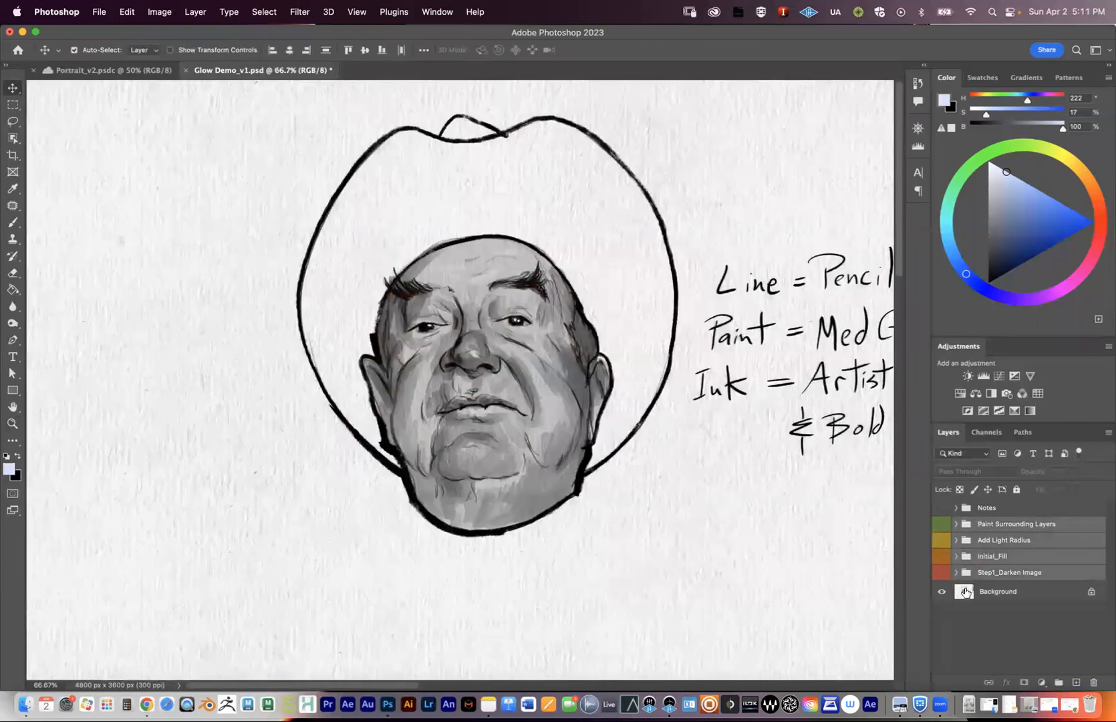
click(1001, 592)
click(1004, 573)
shift+click(985, 507)
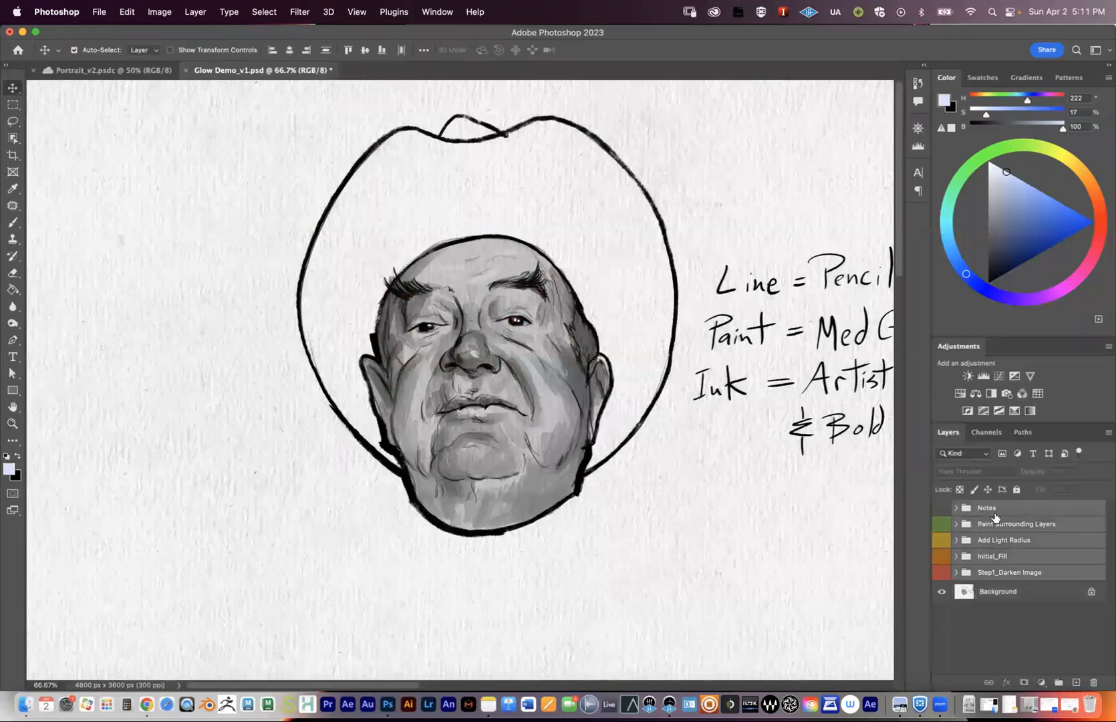
click(1093, 682)
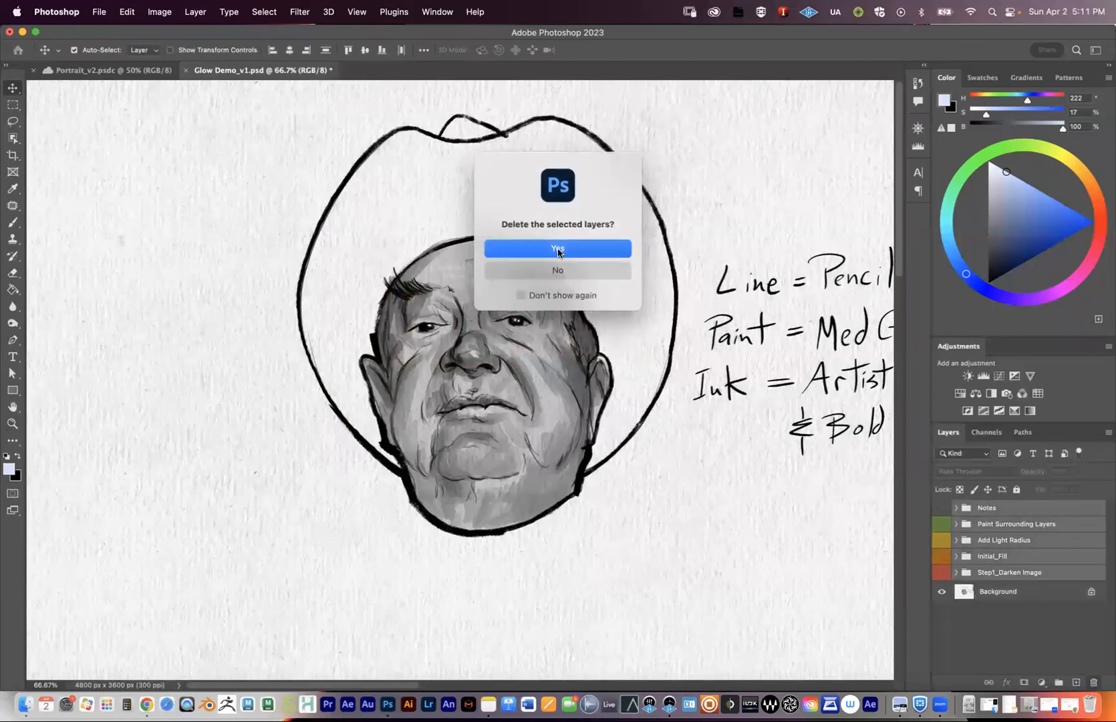
key(Return)
Duplicate the Background layer and add a Levels adjustment layer above the copy.
scroll(759, 399, right, 3)
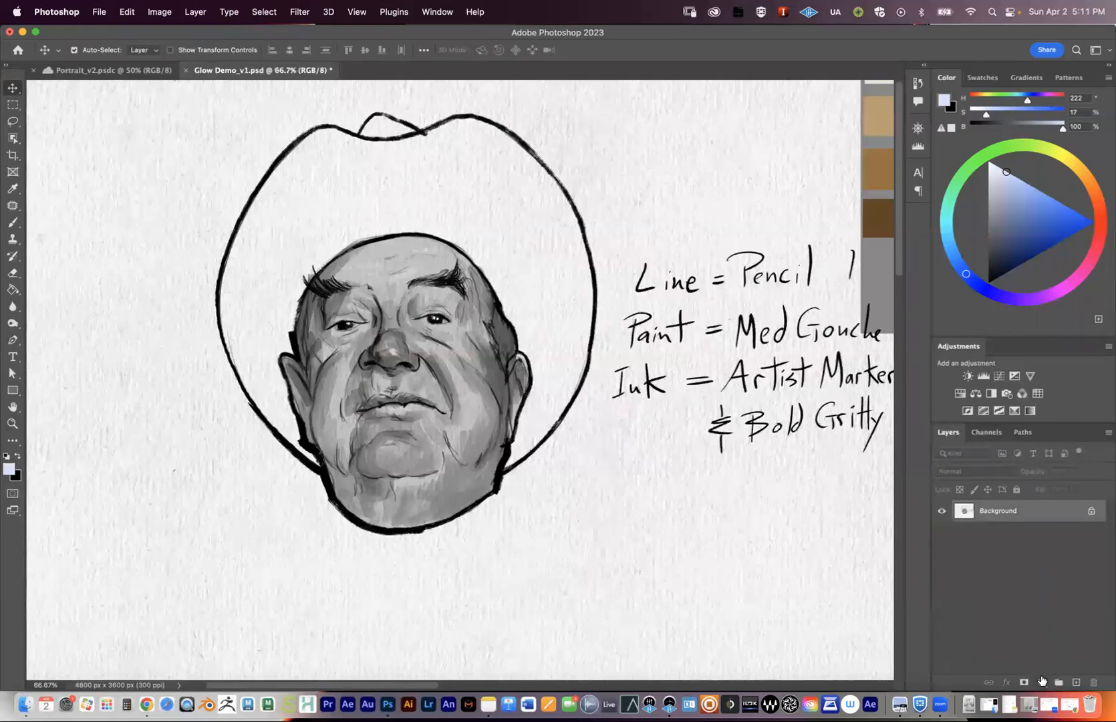
key(super+j)
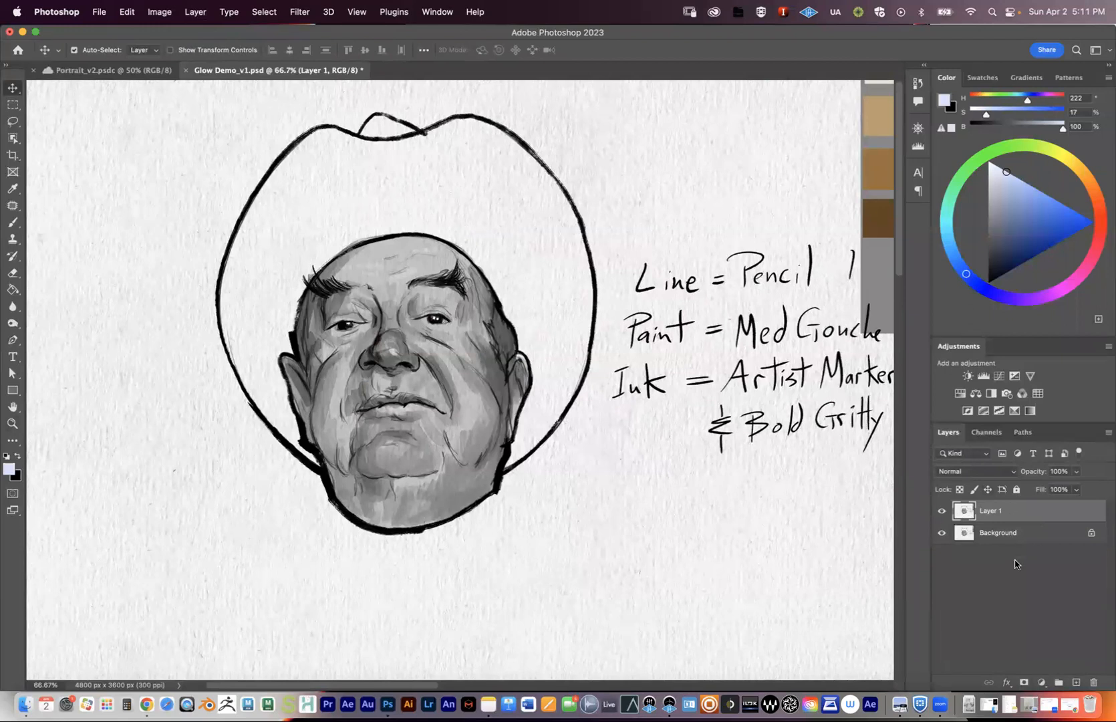
click(1041, 683)
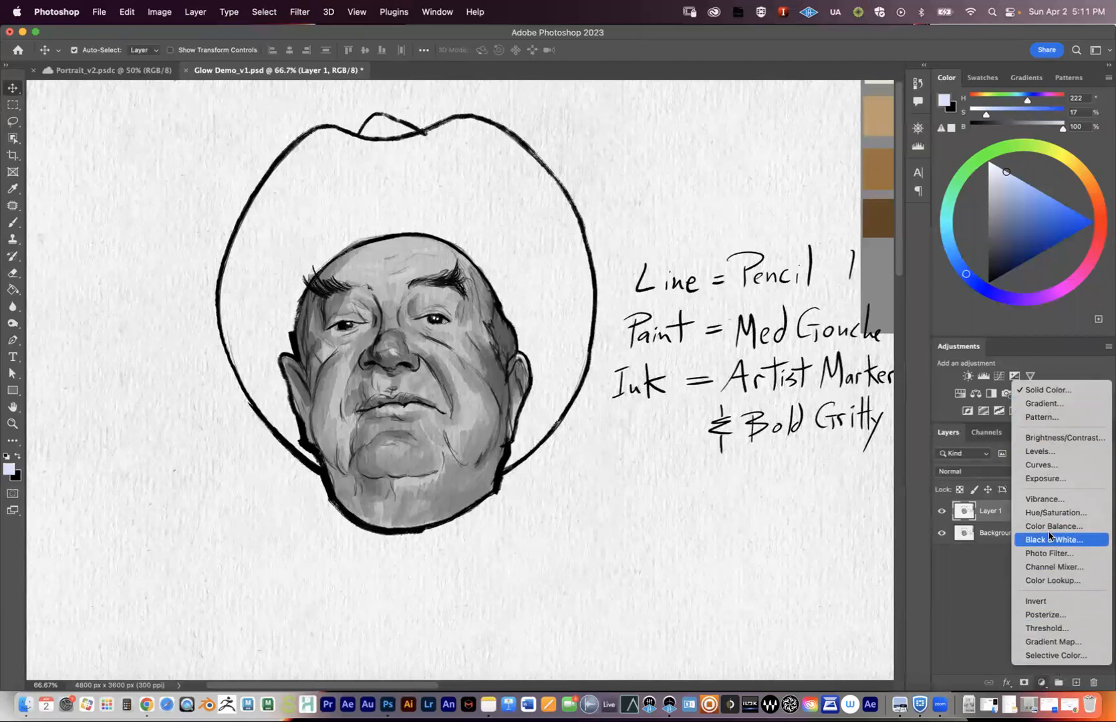
click(1038, 452)
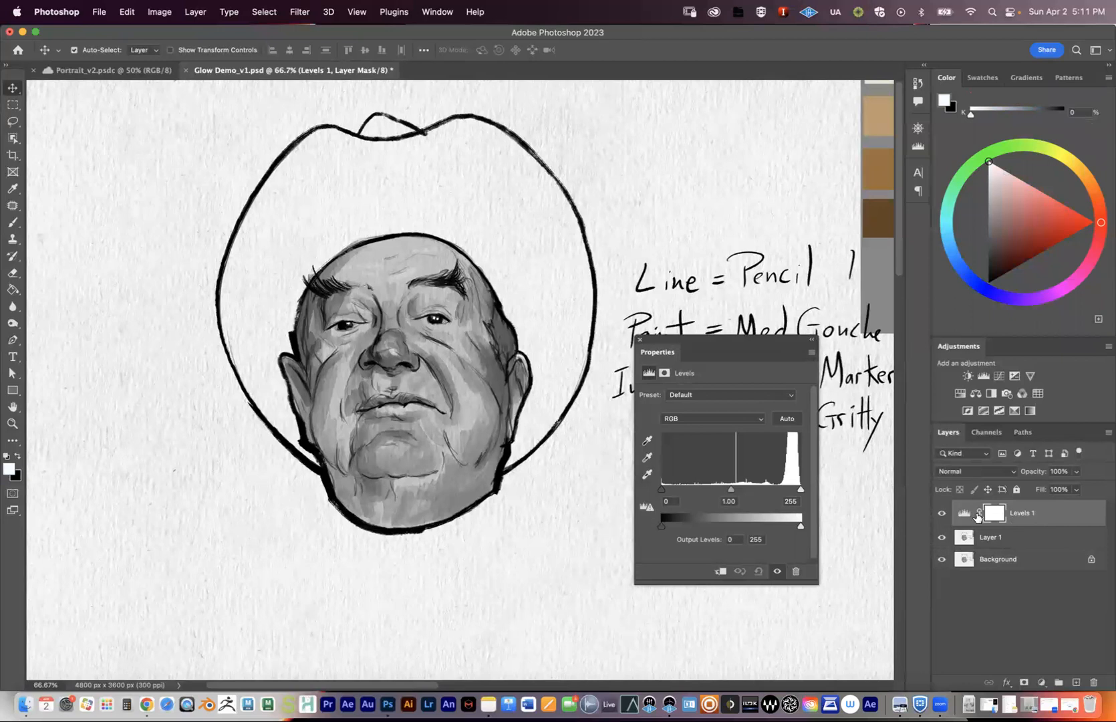
click(640, 341)
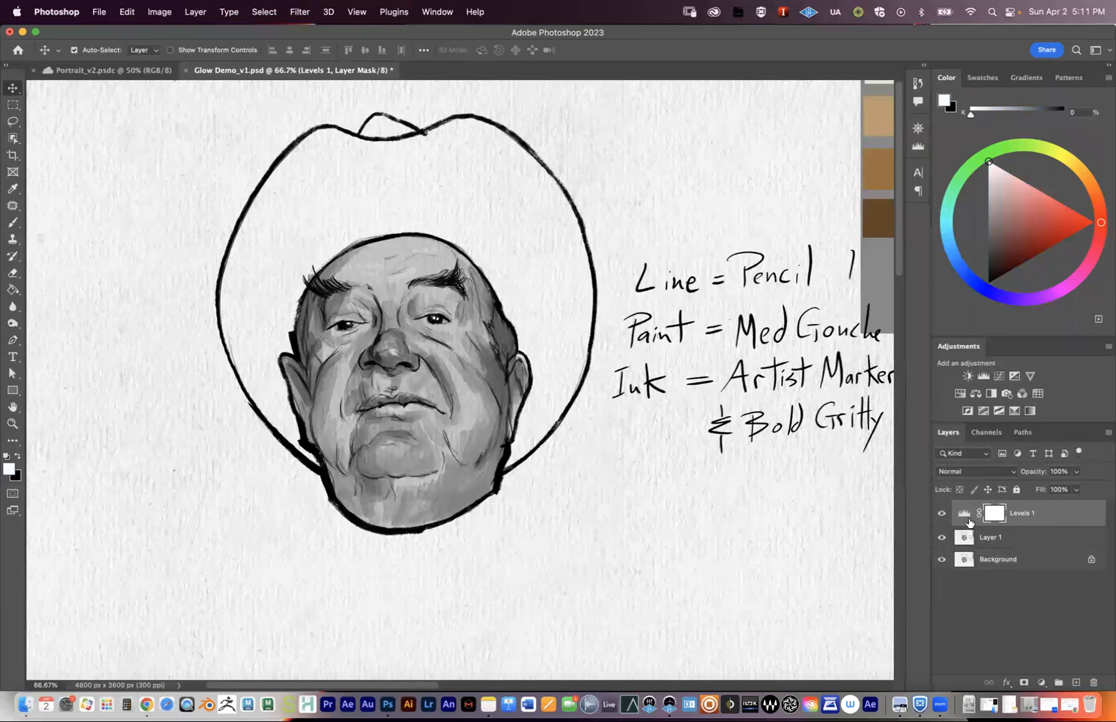
double_click(963, 513)
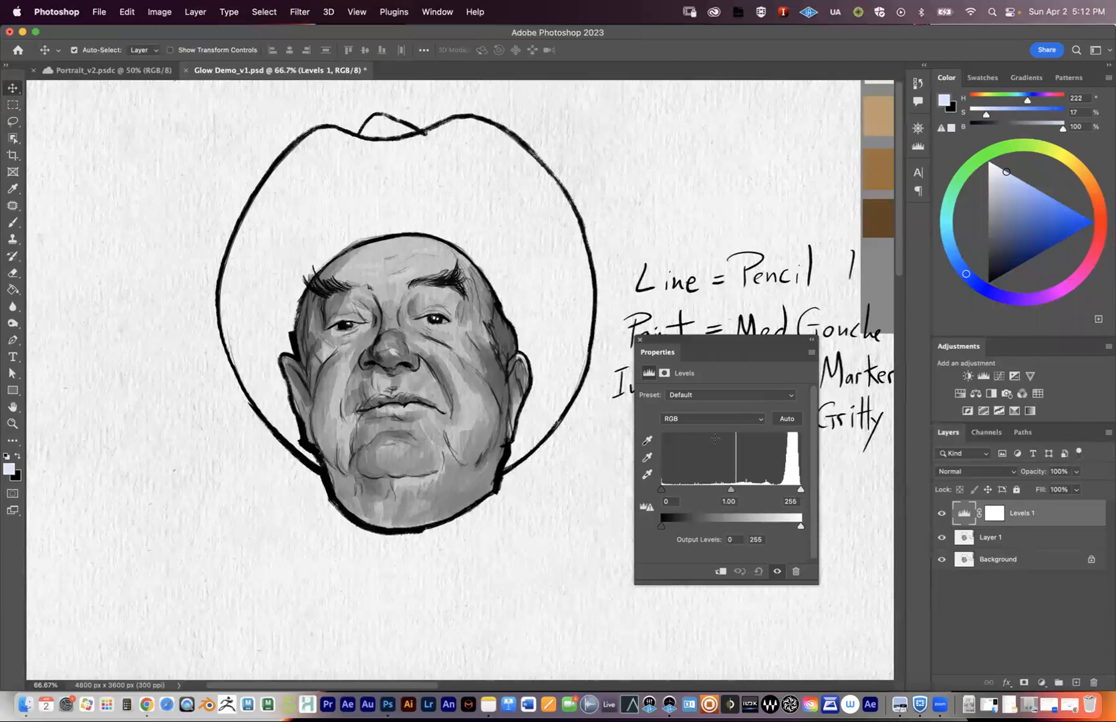
drag(695, 338, 693, 280)
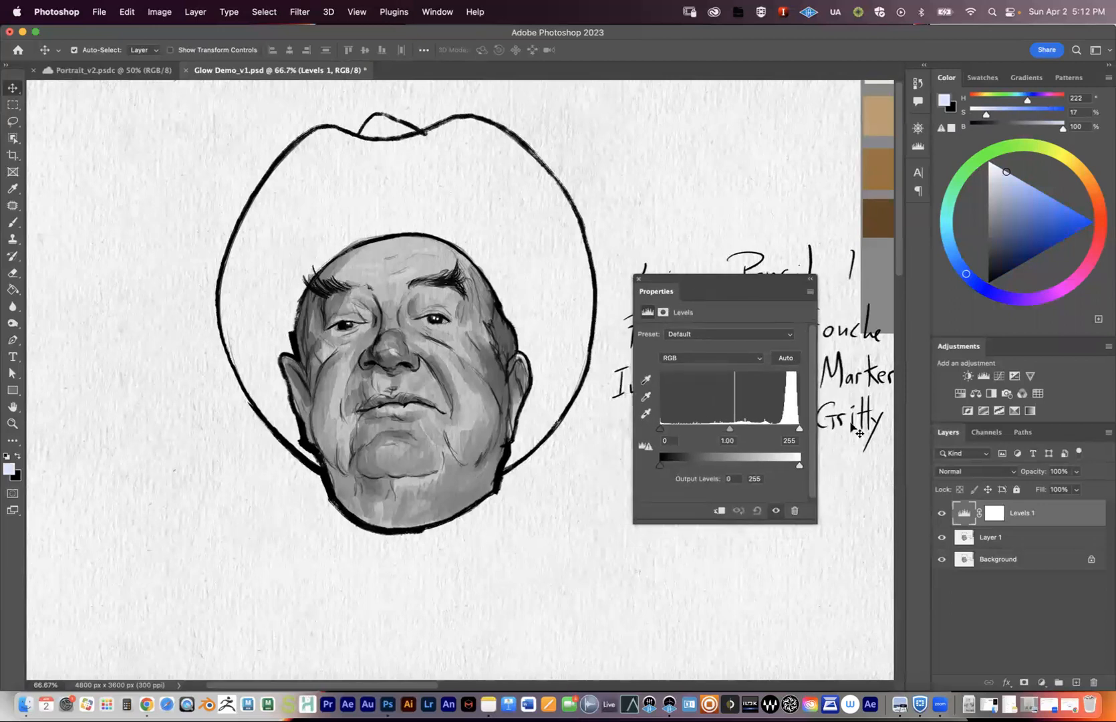
click(635, 279)
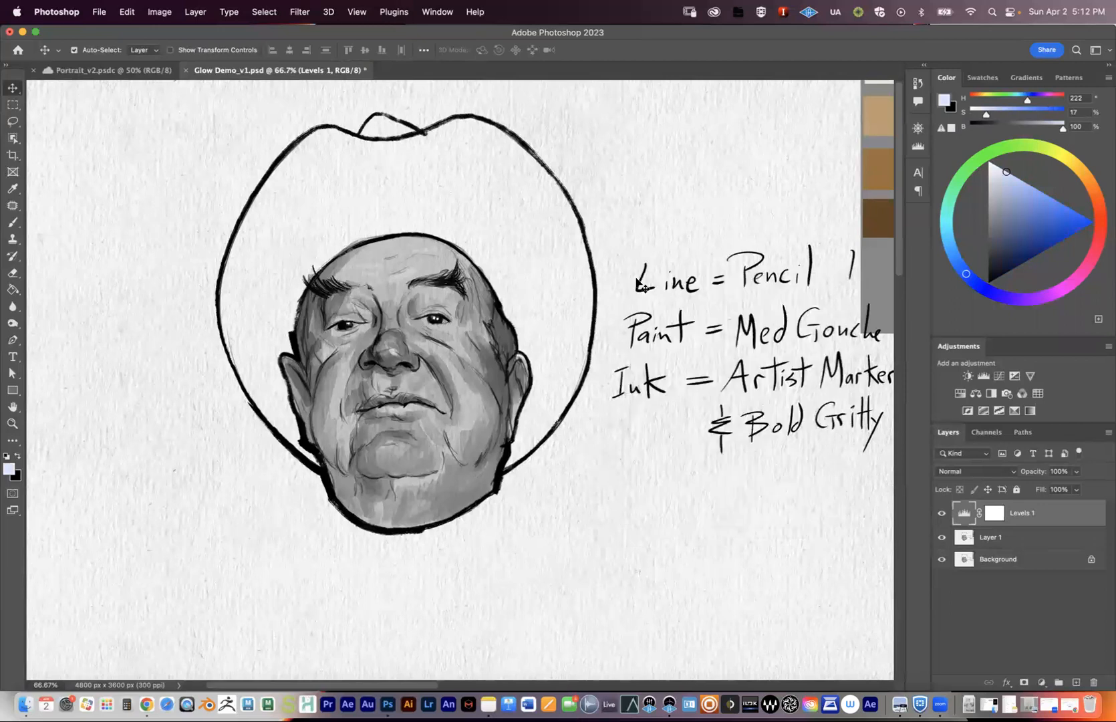
Darken the portrait in the Levels adjustment with midtones at 0.82 and output white at 169, and compare before and after.
double_click(963, 512)
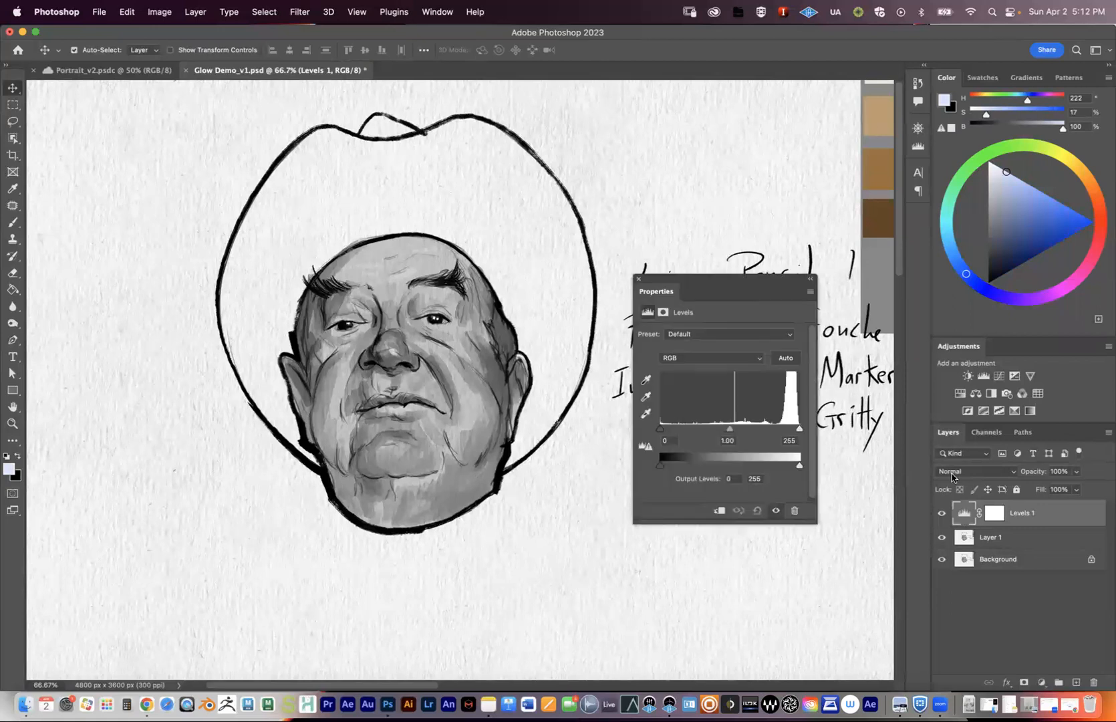
drag(722, 280, 731, 251)
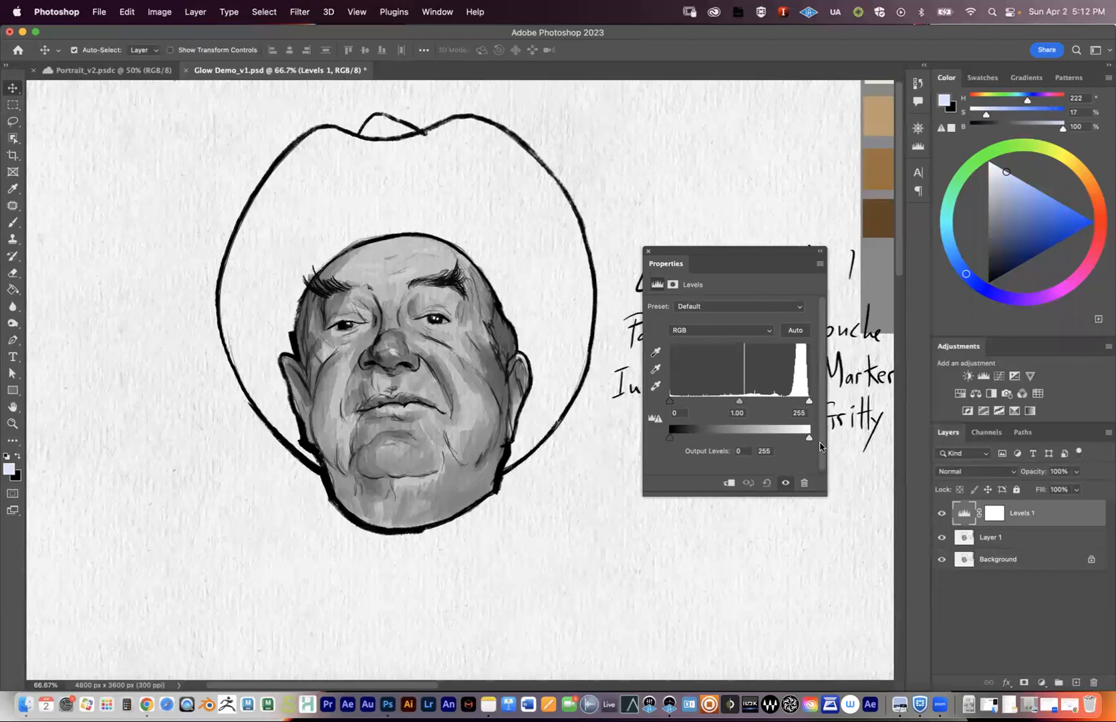
mouse_move(808, 439)
mouse_down()
mouse_move(758, 441)
mouse_move(811, 452)
mouse_up()
mouse_move(670, 438)
mouse_down()
mouse_move(787, 446)
mouse_move(655, 448)
mouse_up()
drag(739, 403, 769, 402)
drag(699, 412, 739, 401)
drag(807, 437, 749, 405)
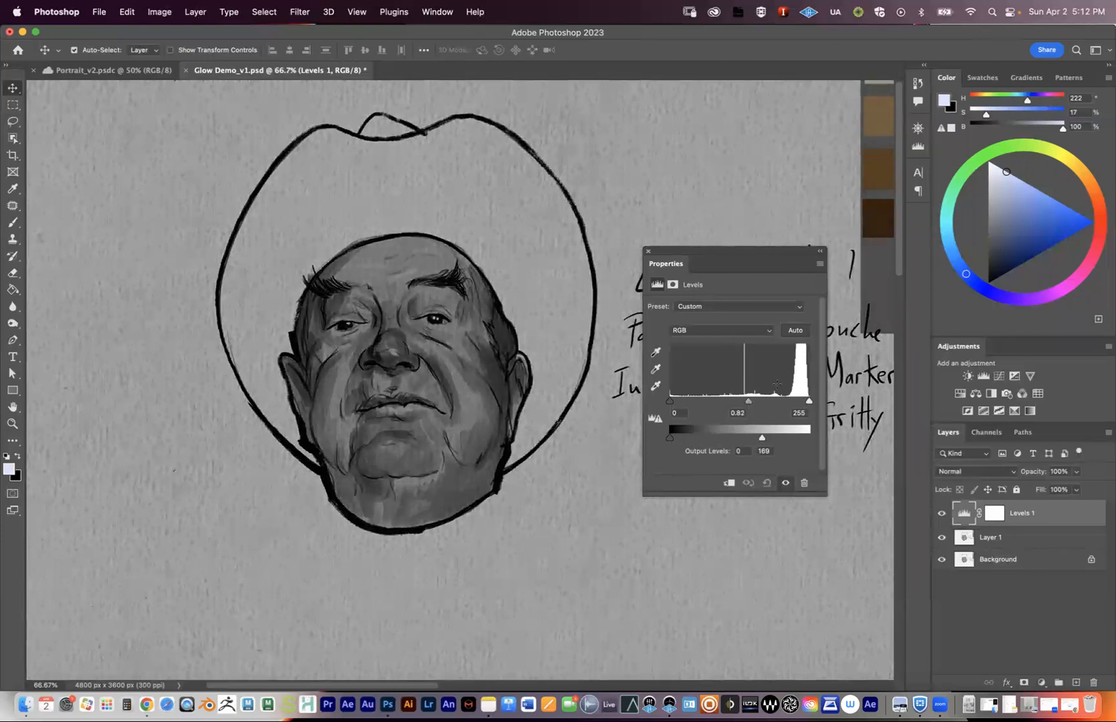
click(646, 252)
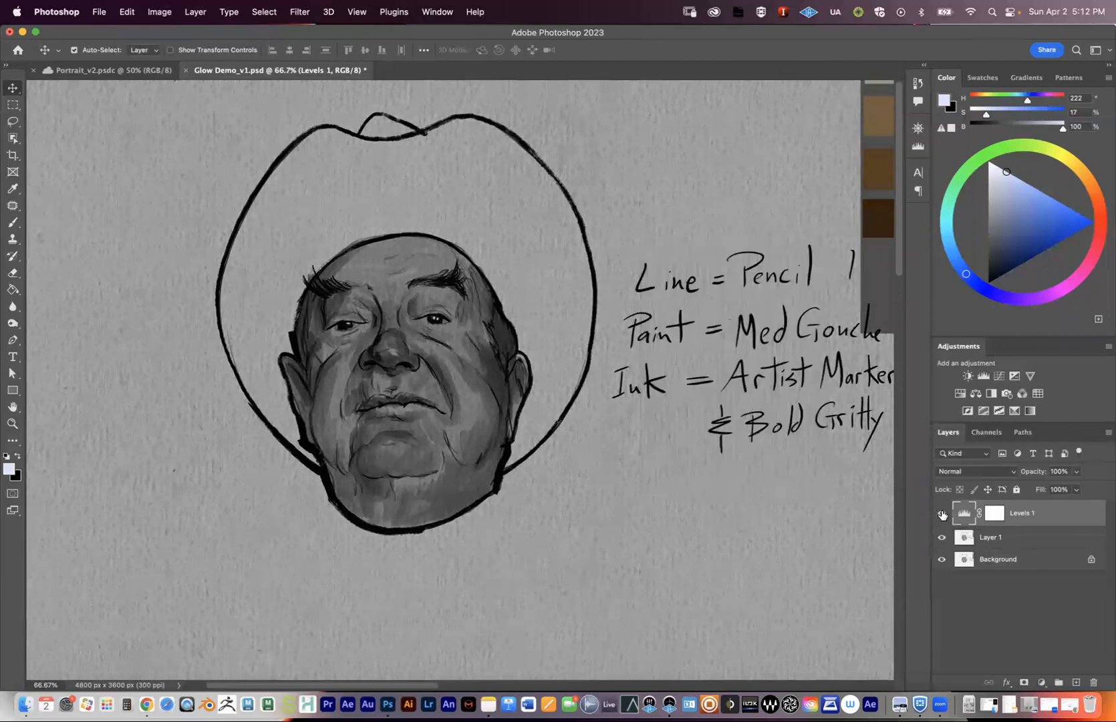
click(942, 514)
click(942, 514)
Add a Hue/Saturation adjustment layer with hue +43 and saturation +44.
click(1041, 682)
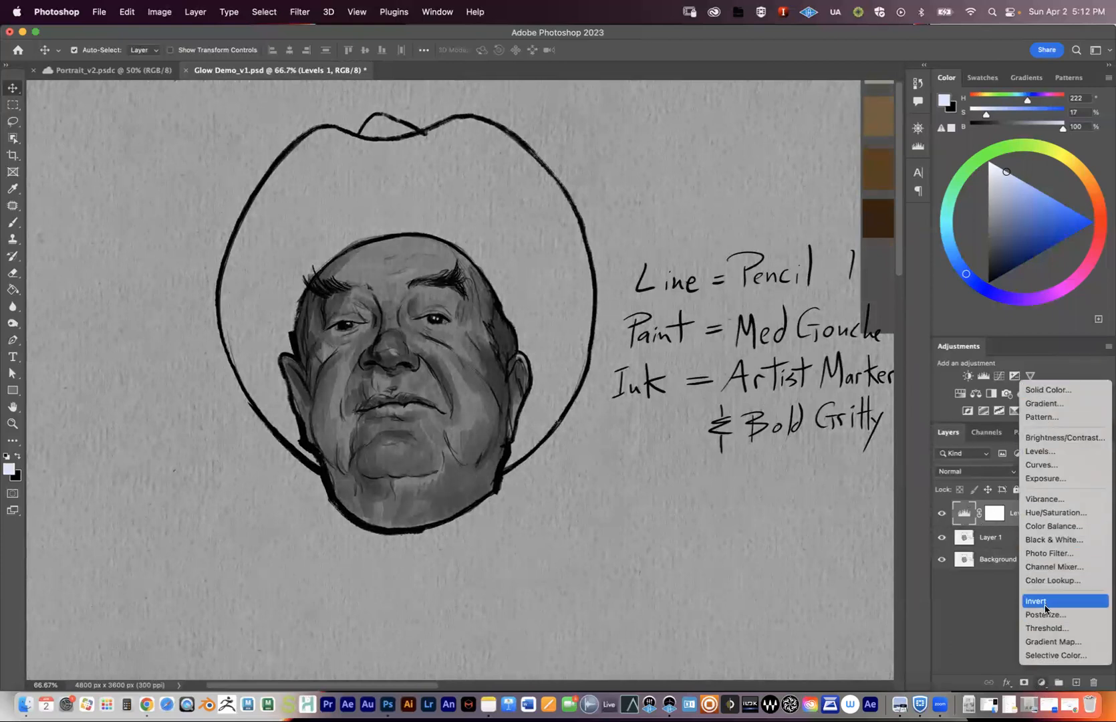
click(1029, 519)
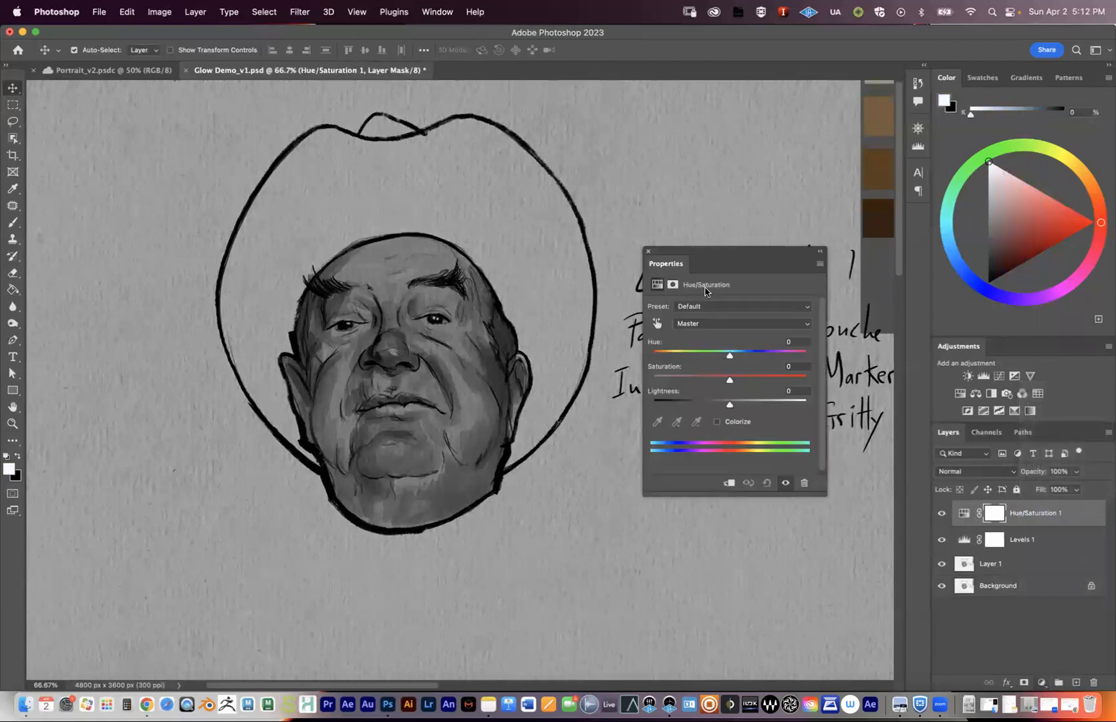
drag(736, 380, 762, 357)
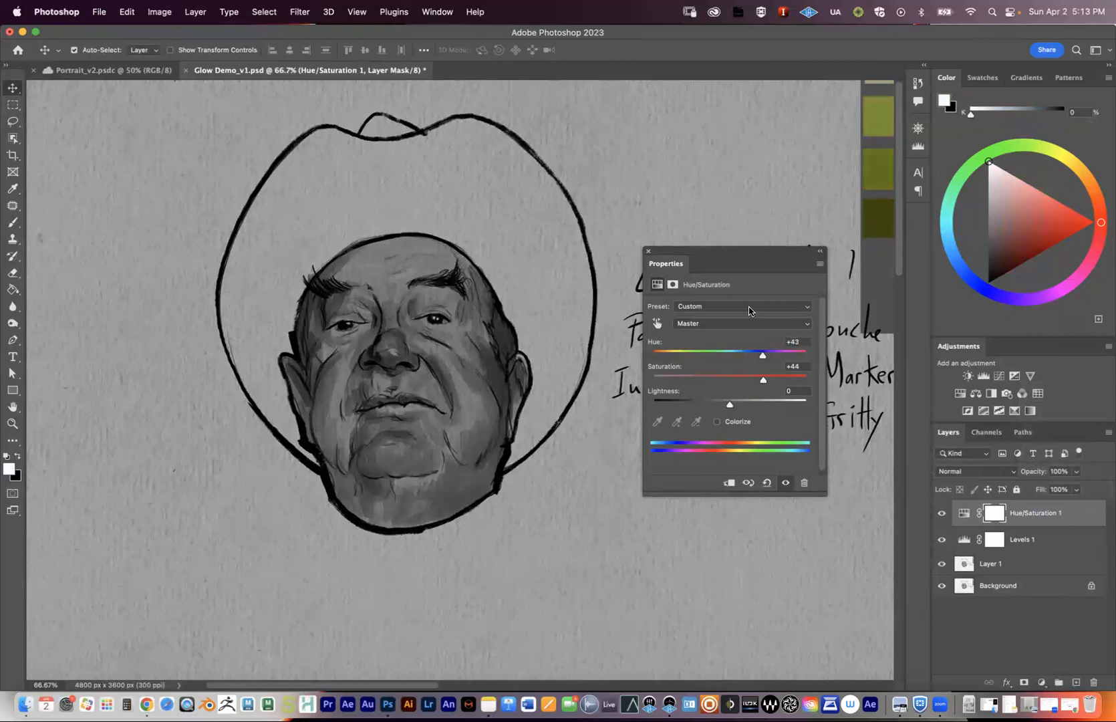
click(648, 251)
Delete the Hue/Saturation adjustment layer.
click(1017, 511)
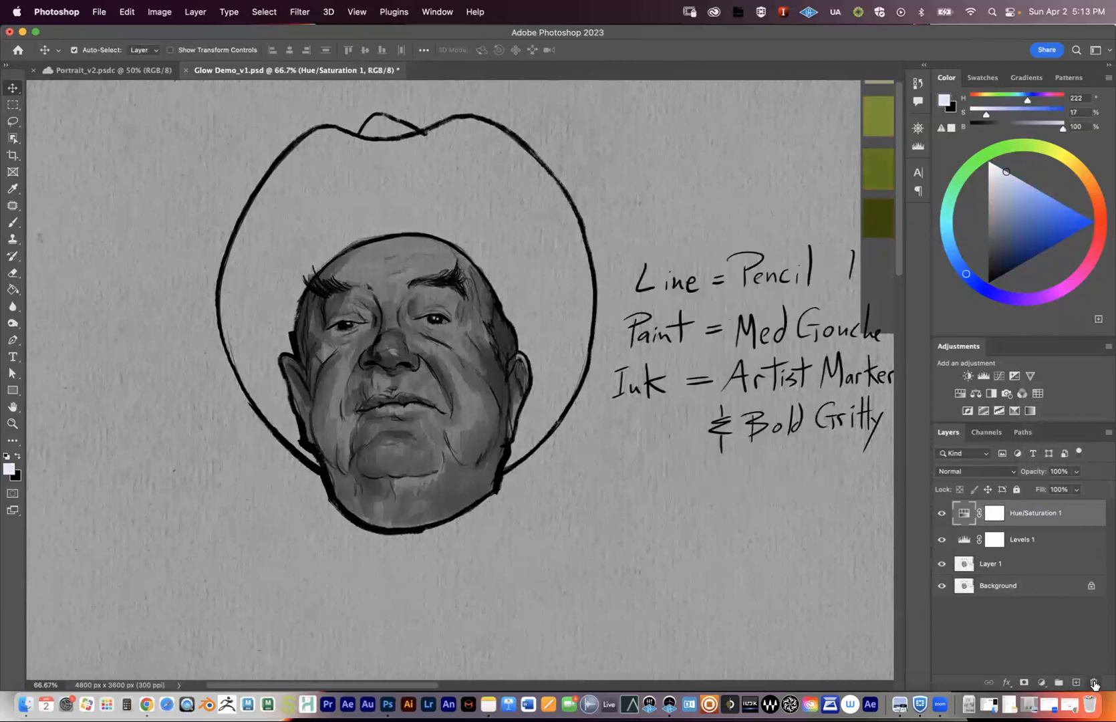
click(1092, 681)
click(575, 254)
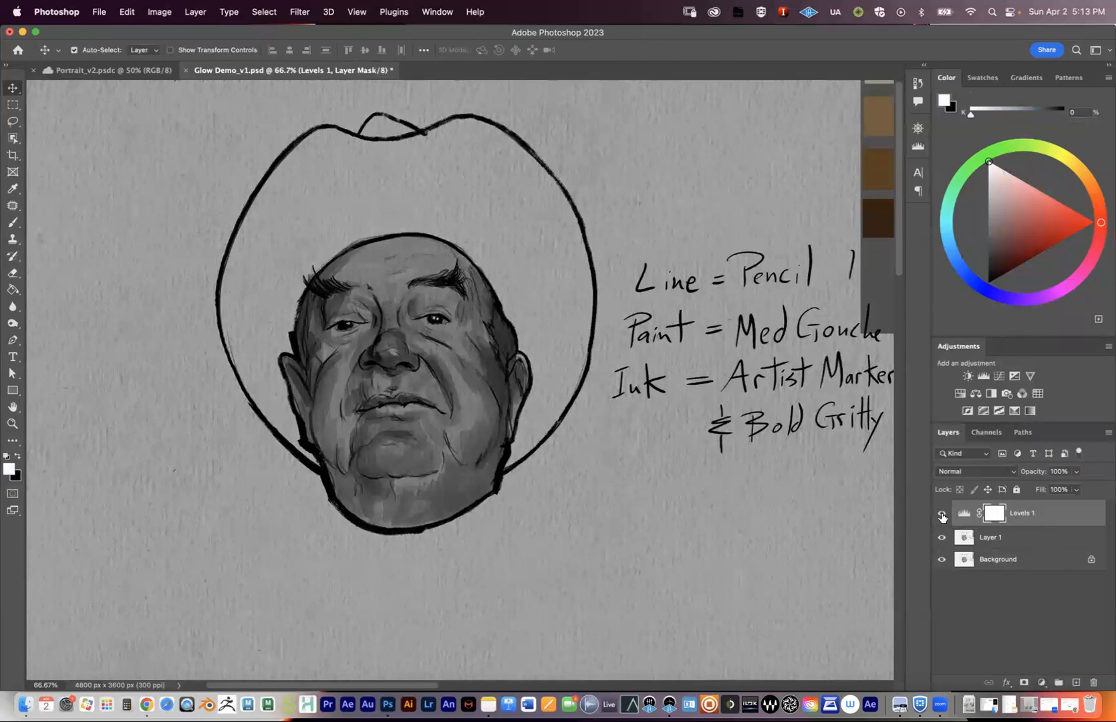
Compare the portrait with the Levels adjustment hidden and shown.
click(943, 514)
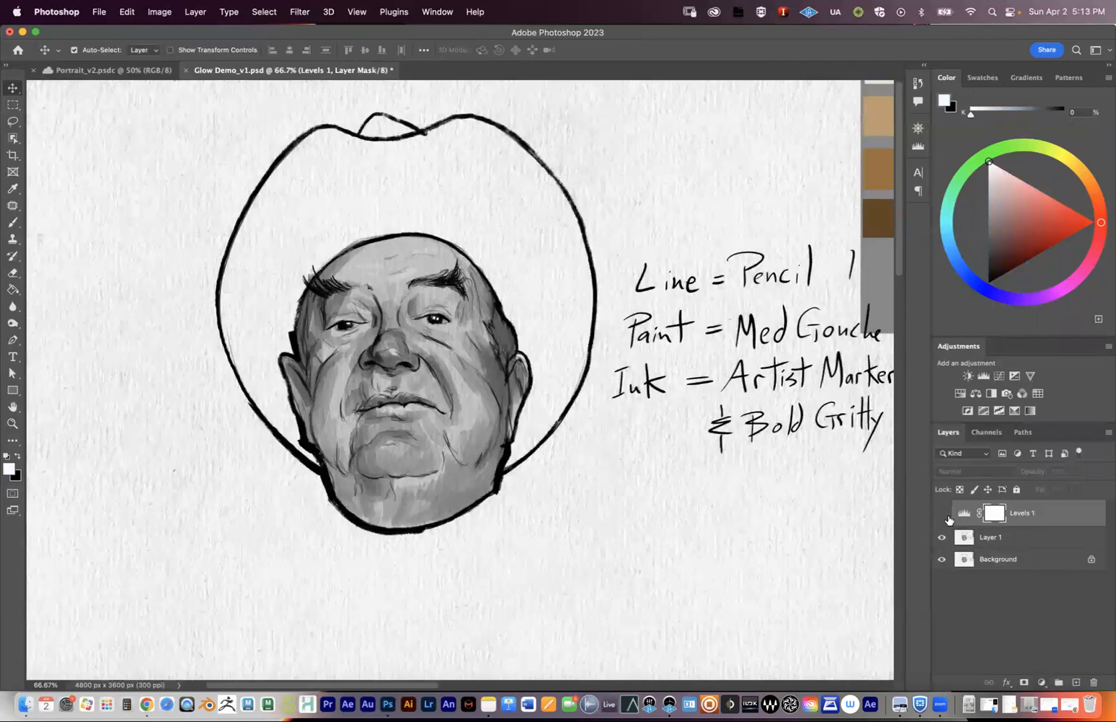
click(942, 513)
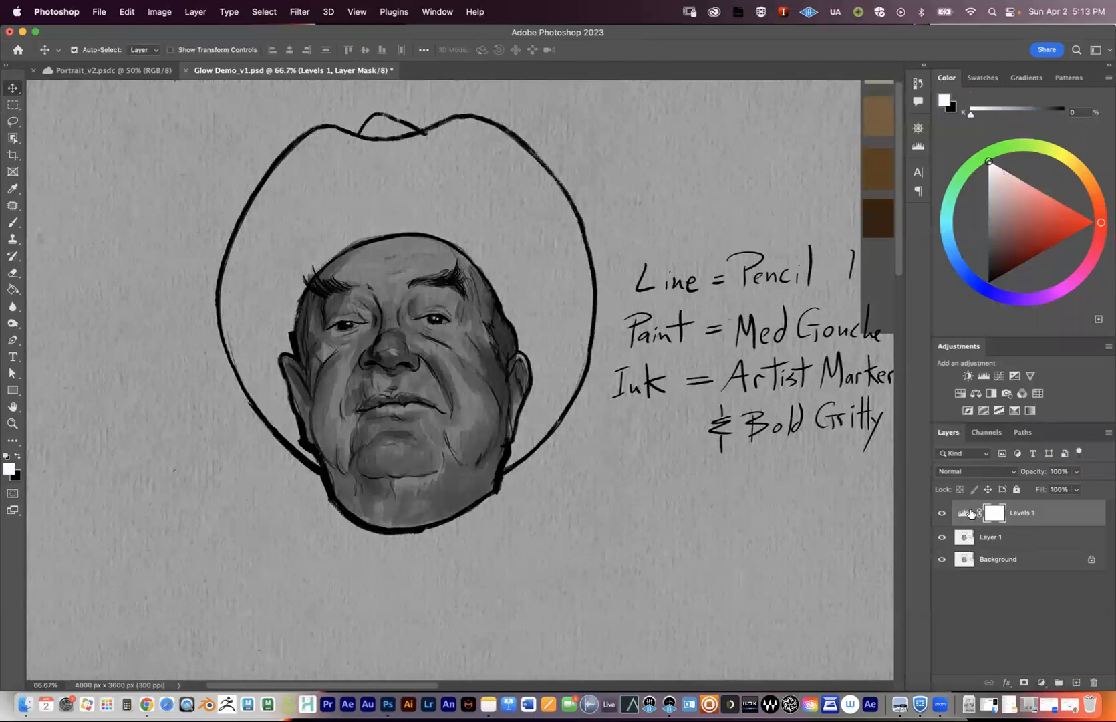
Try clipping the Levels adjustment to the duplicated portrait layer, and undo the clipping mask.
right_click(1027, 515)
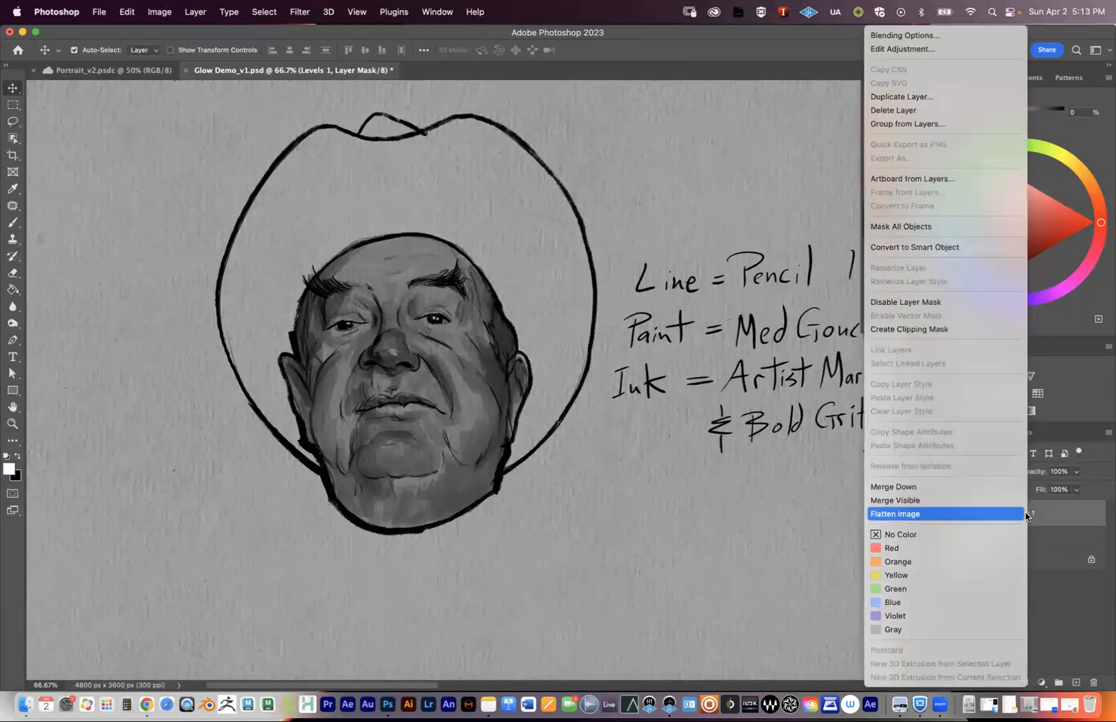
click(959, 329)
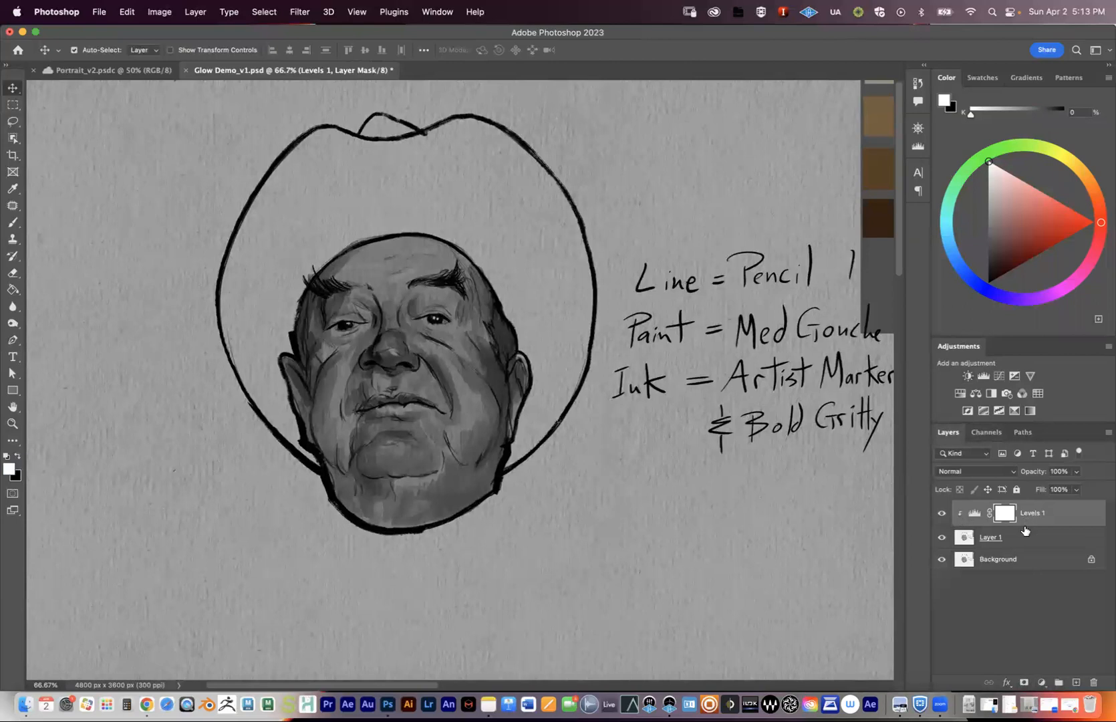
key(super+z)
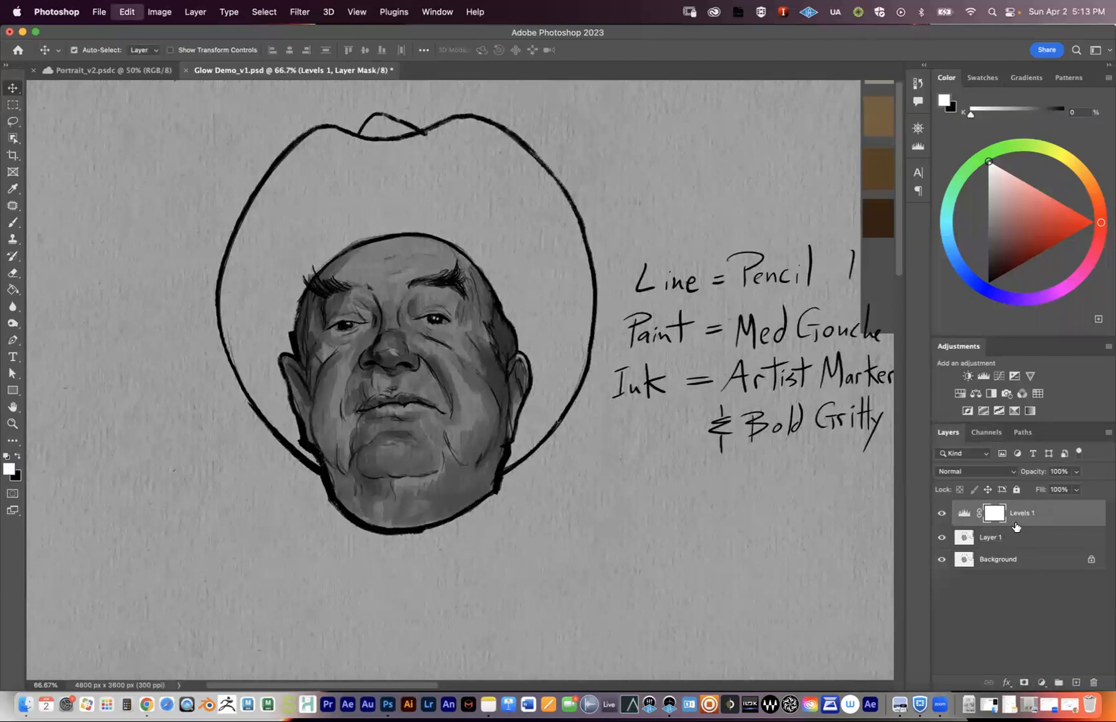
Clip the Levels adjustment to the duplicated portrait layer through its adjustment properties.
double_click(963, 513)
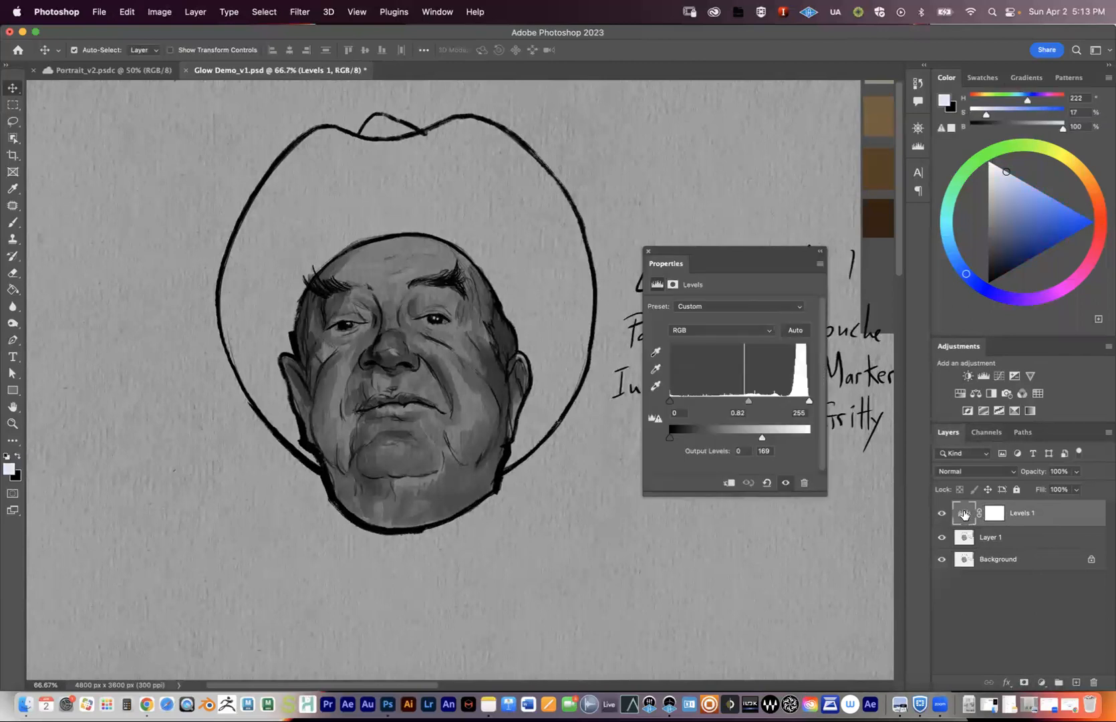
click(729, 483)
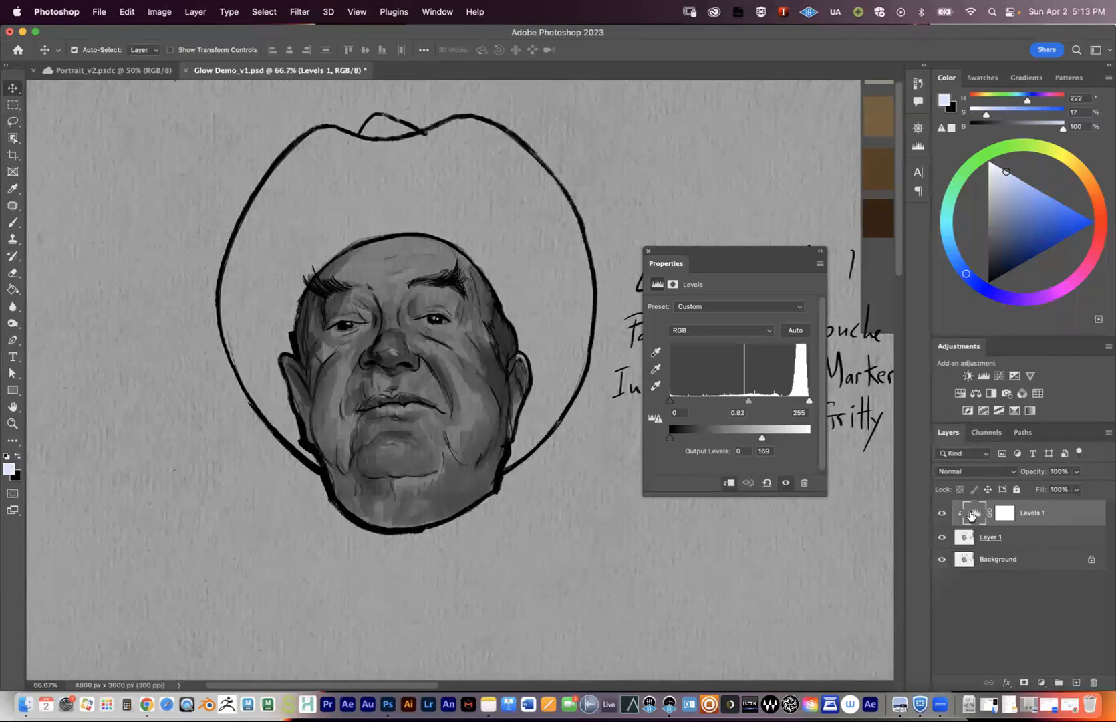
click(729, 483)
click(730, 483)
click(647, 254)
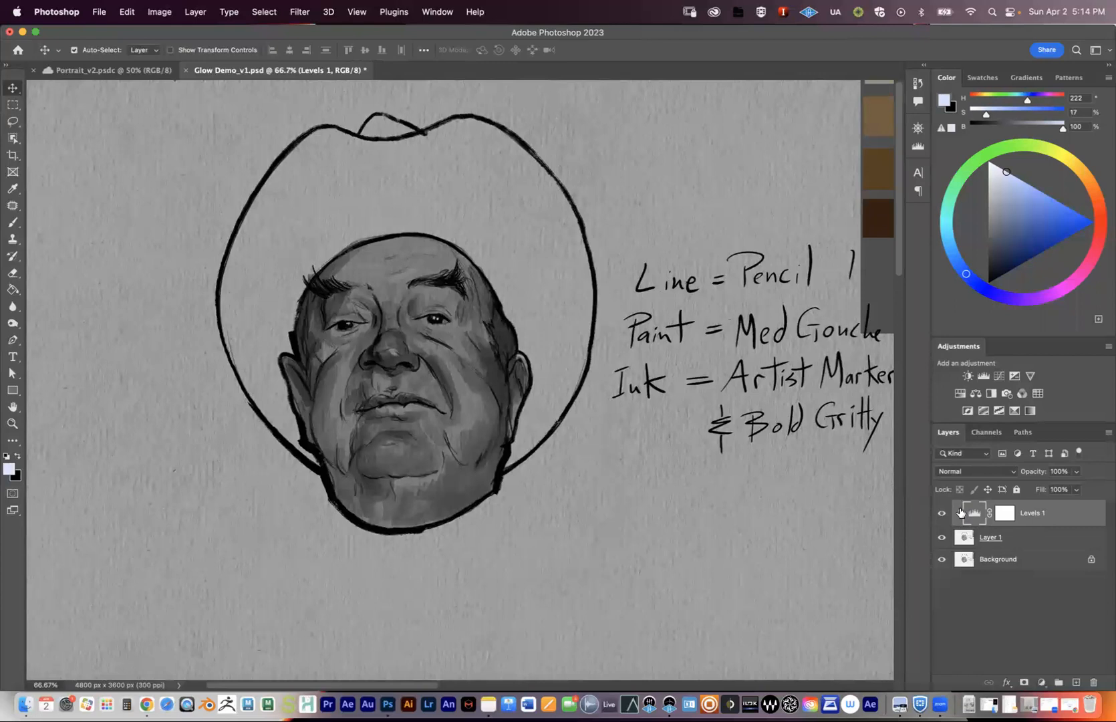
Release the Levels adjustment's clipping mask and create it again.
right_click(1023, 512)
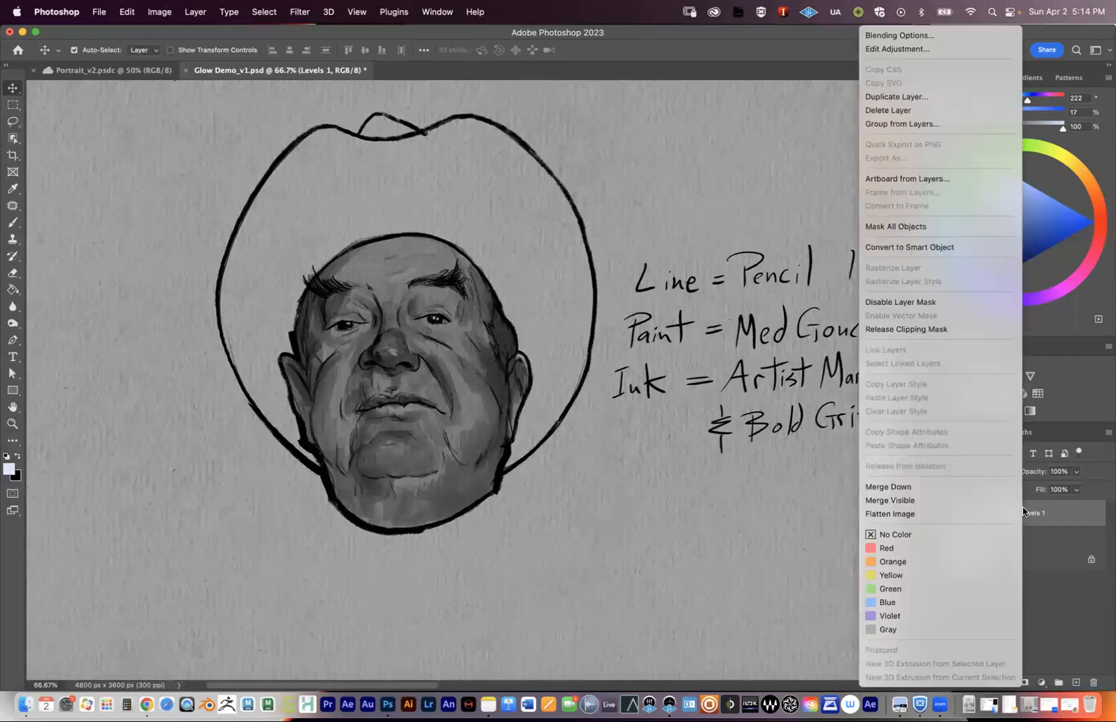
click(916, 331)
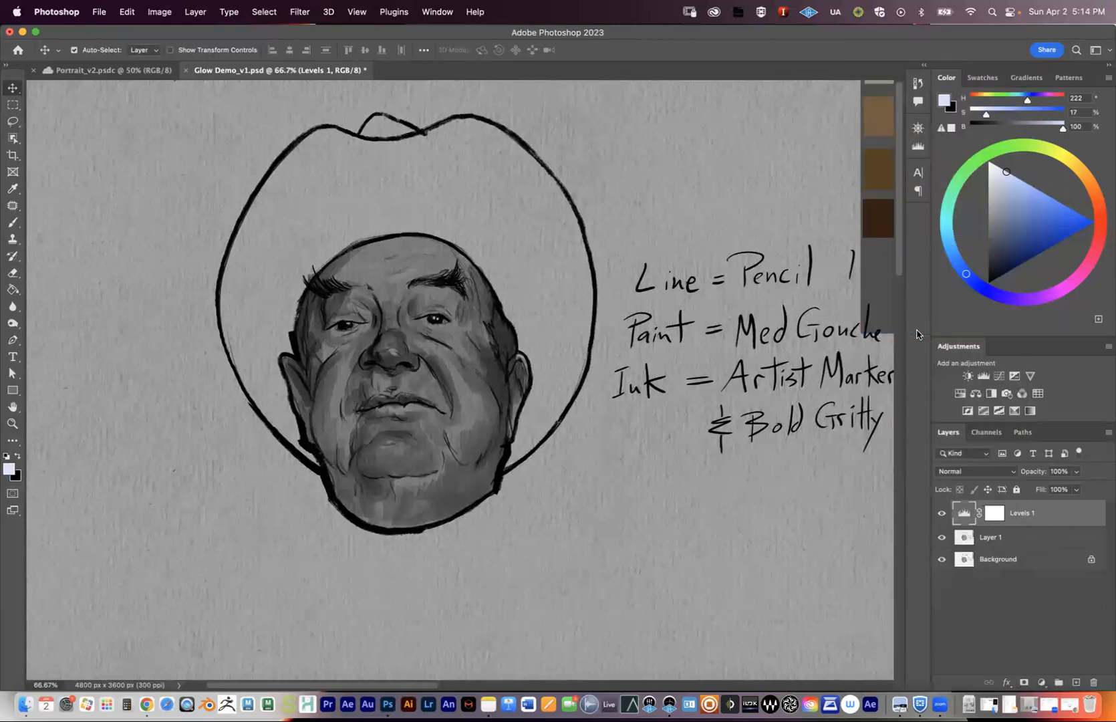
right_click(1029, 514)
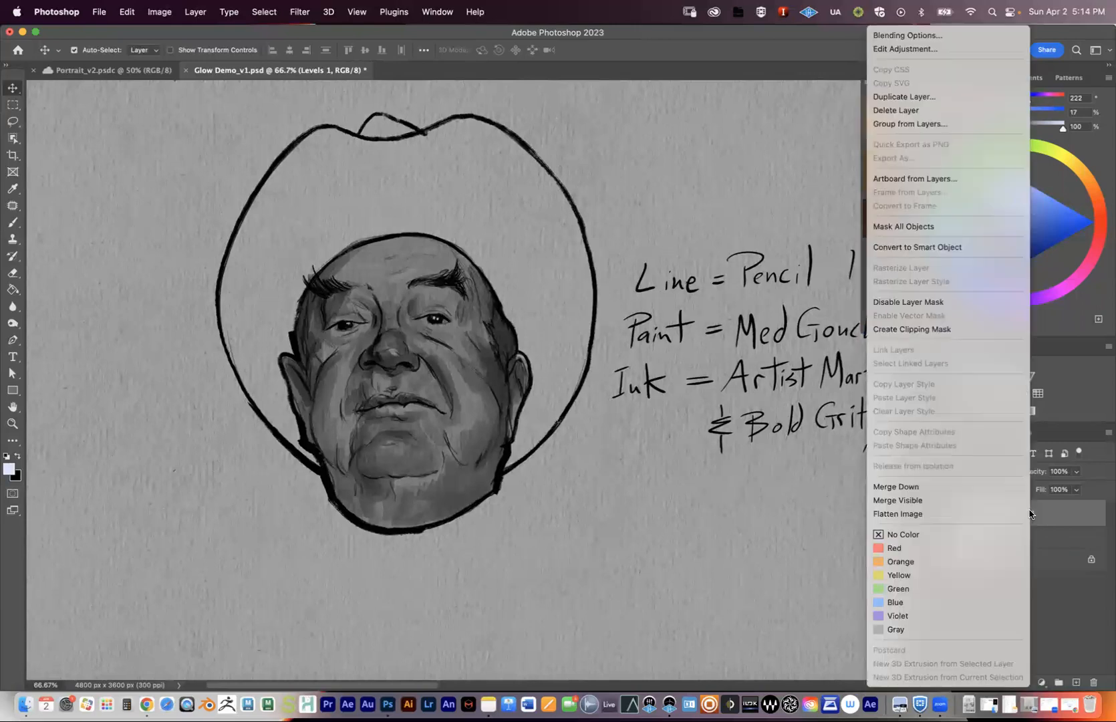
click(942, 330)
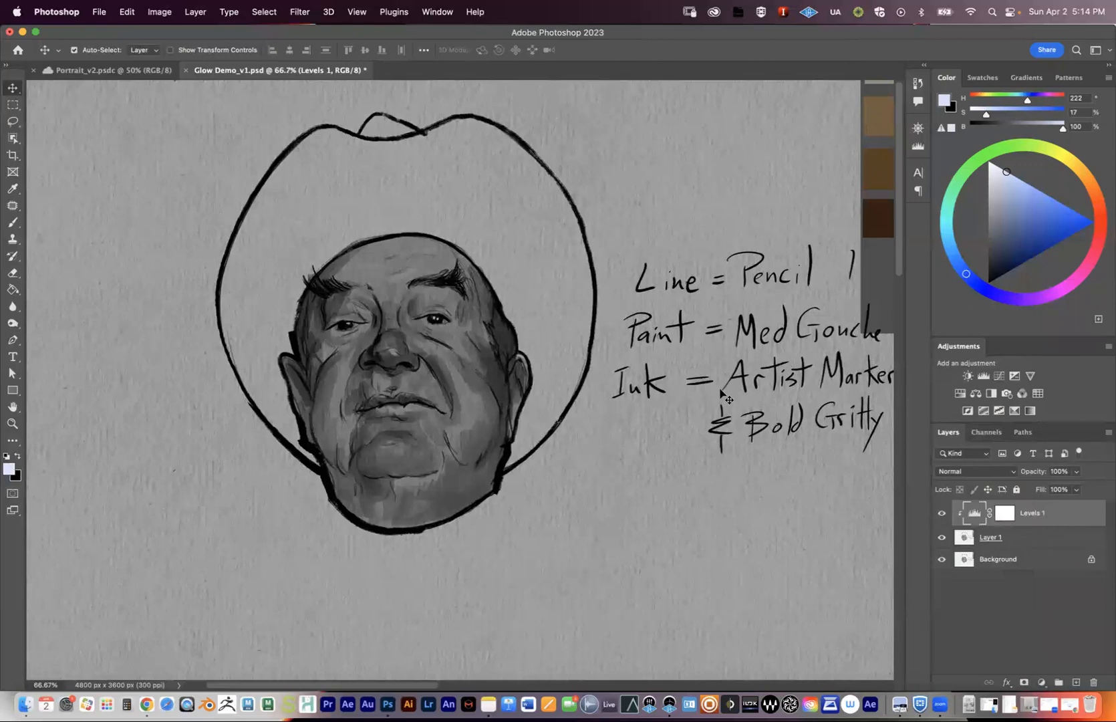
Group the Levels adjustment with the duplicated portrait layer and name the group Step1.
click(1013, 540)
shift+click(1013, 526)
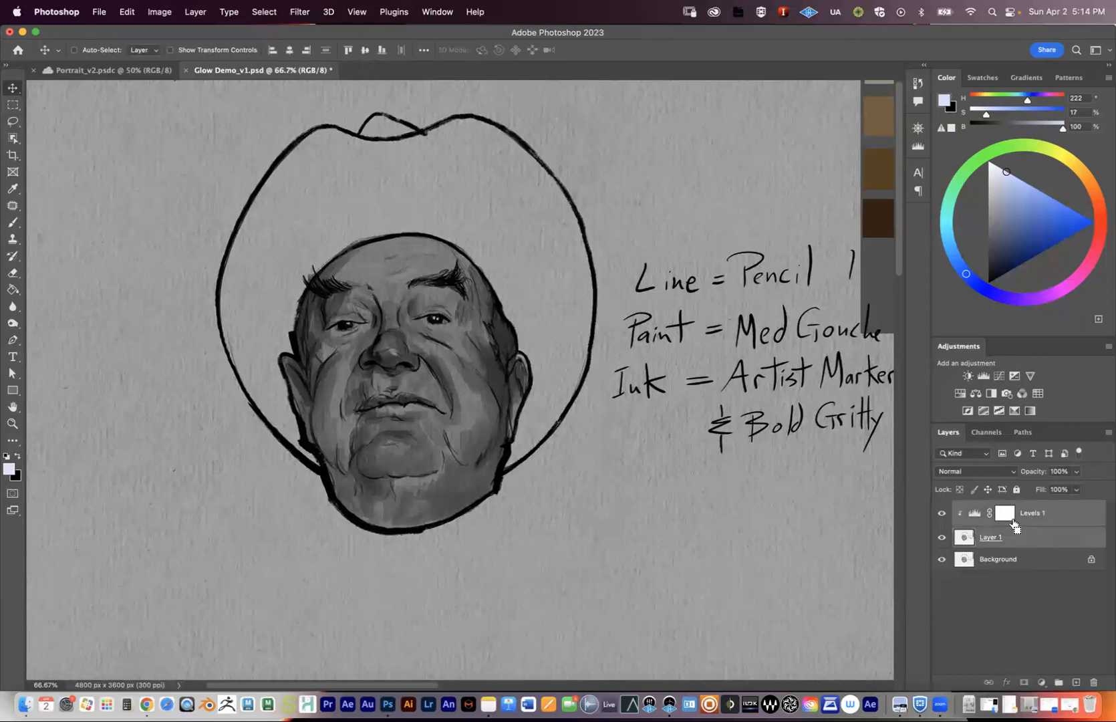
key(super+g)
double_click(990, 508)
text(Step1)
key(Return)
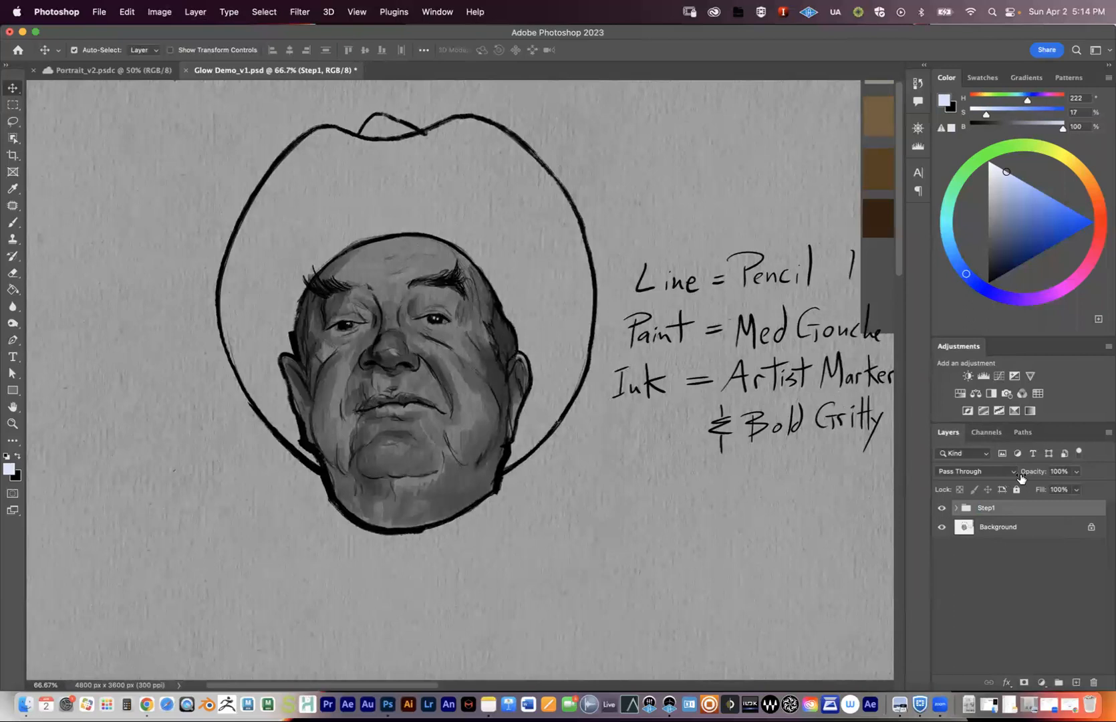
Add a Solid Color fill layer in pure red, ff0000, above the Step1 group.
super+click(474, 345)
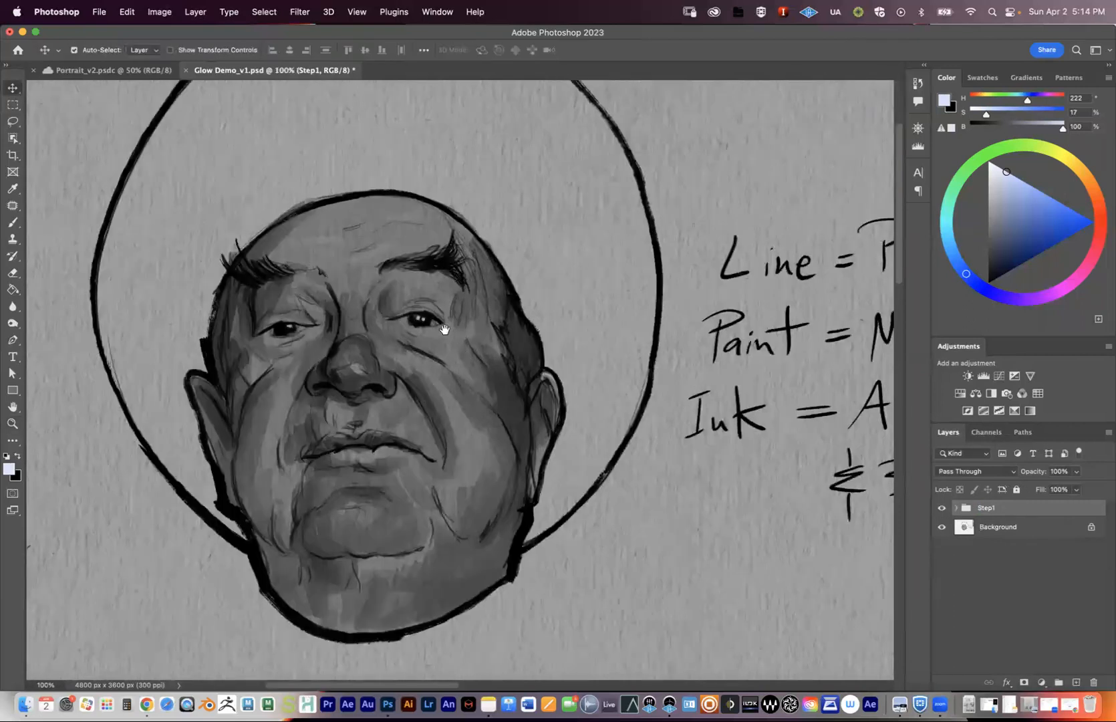
drag(445, 331, 535, 347)
super+click(525, 340)
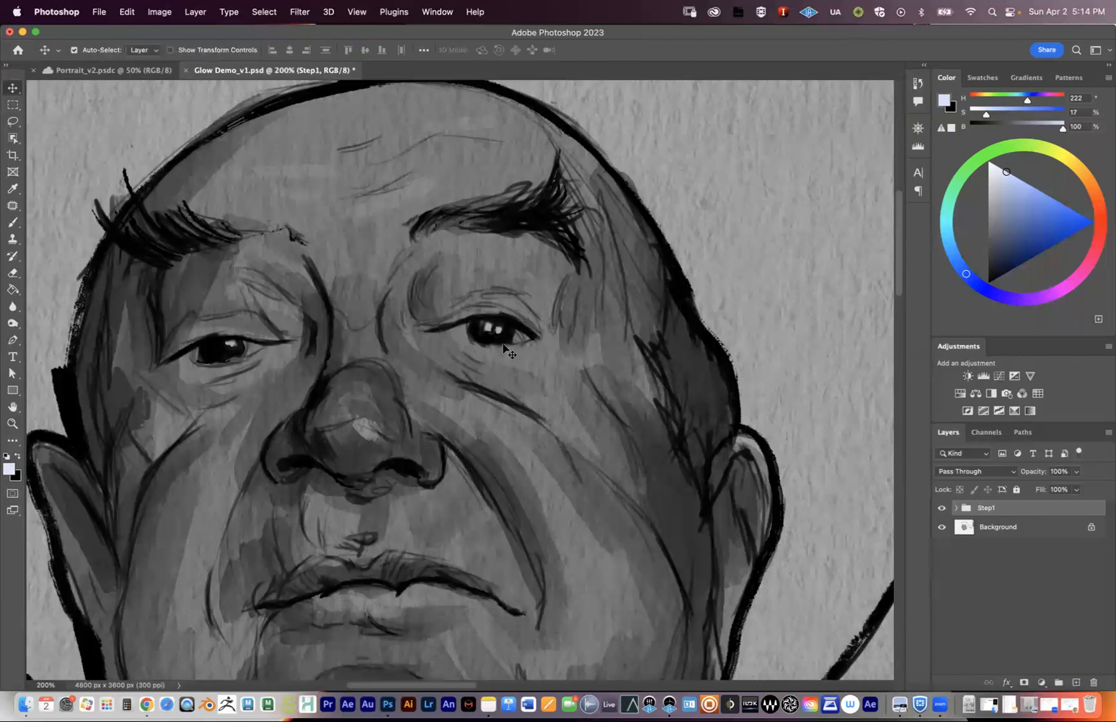
super+click(487, 339)
drag(620, 333, 661, 313)
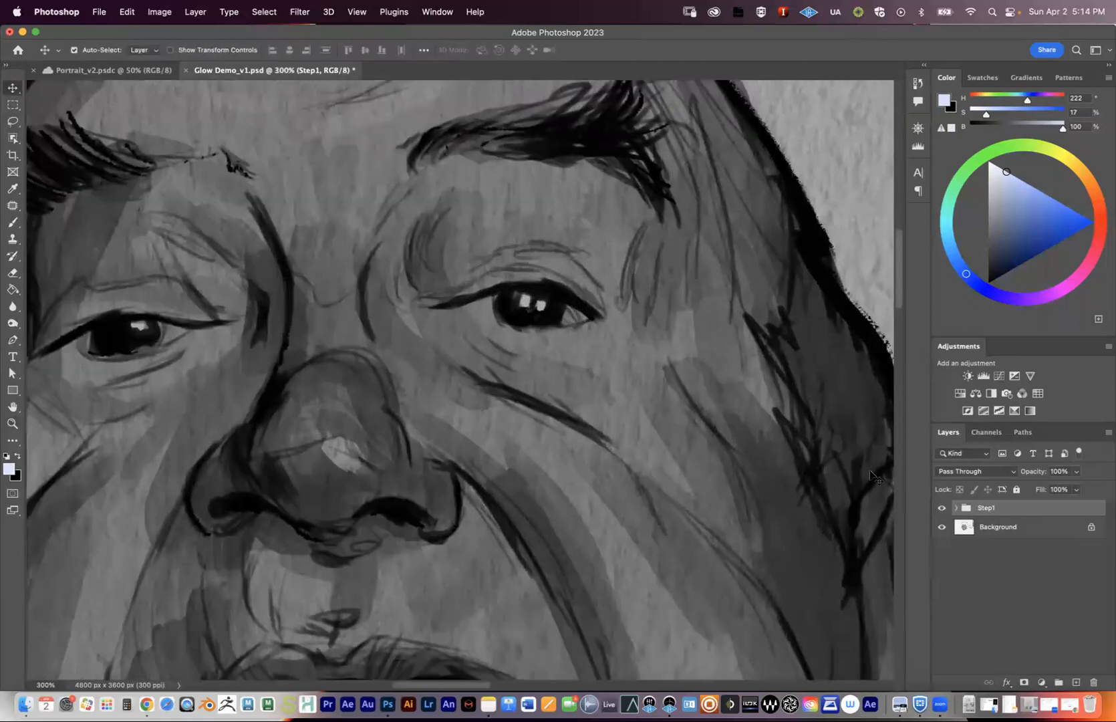
click(1041, 682)
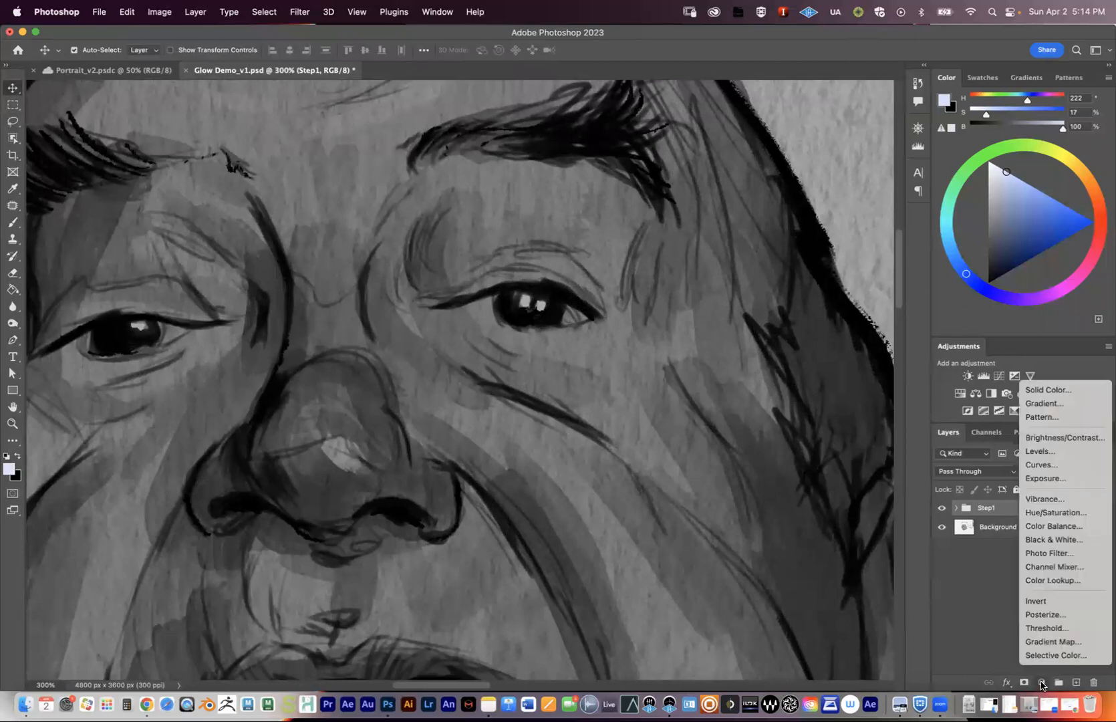
click(1049, 390)
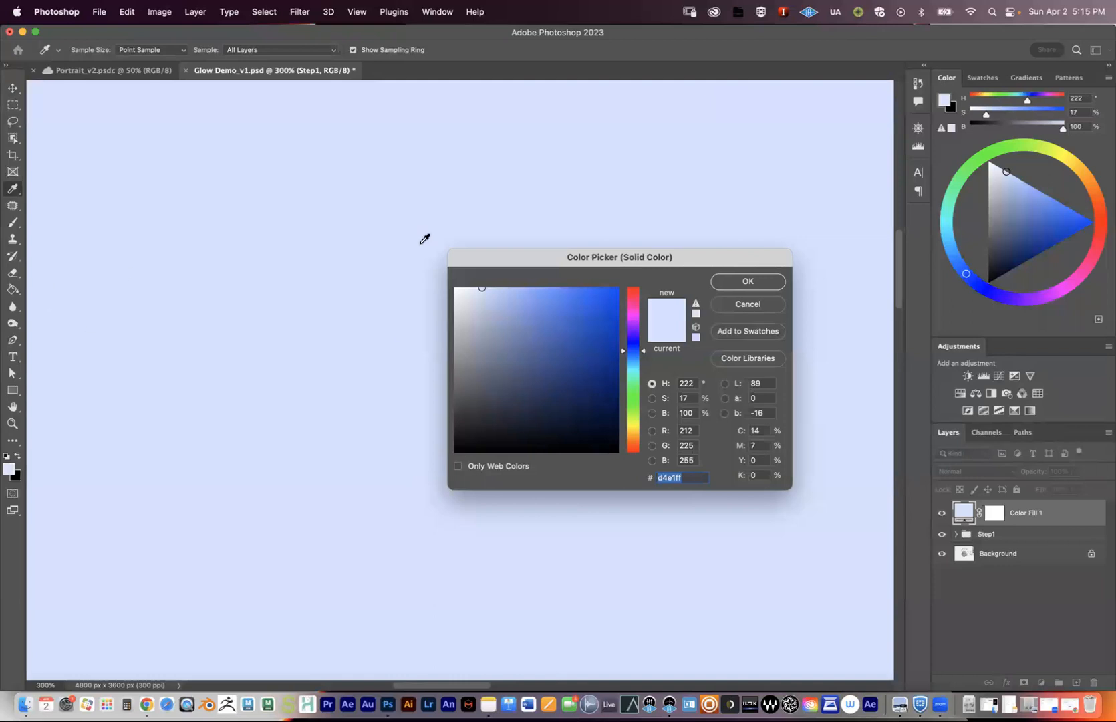
drag(638, 309, 634, 283)
drag(597, 323, 653, 261)
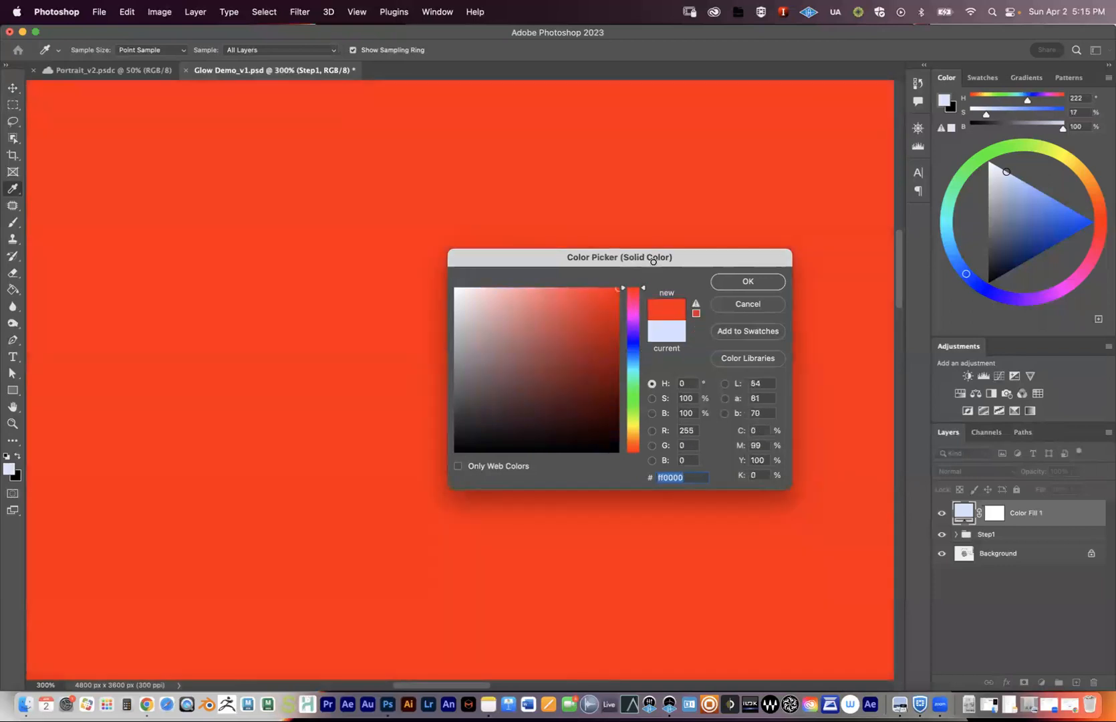
click(748, 283)
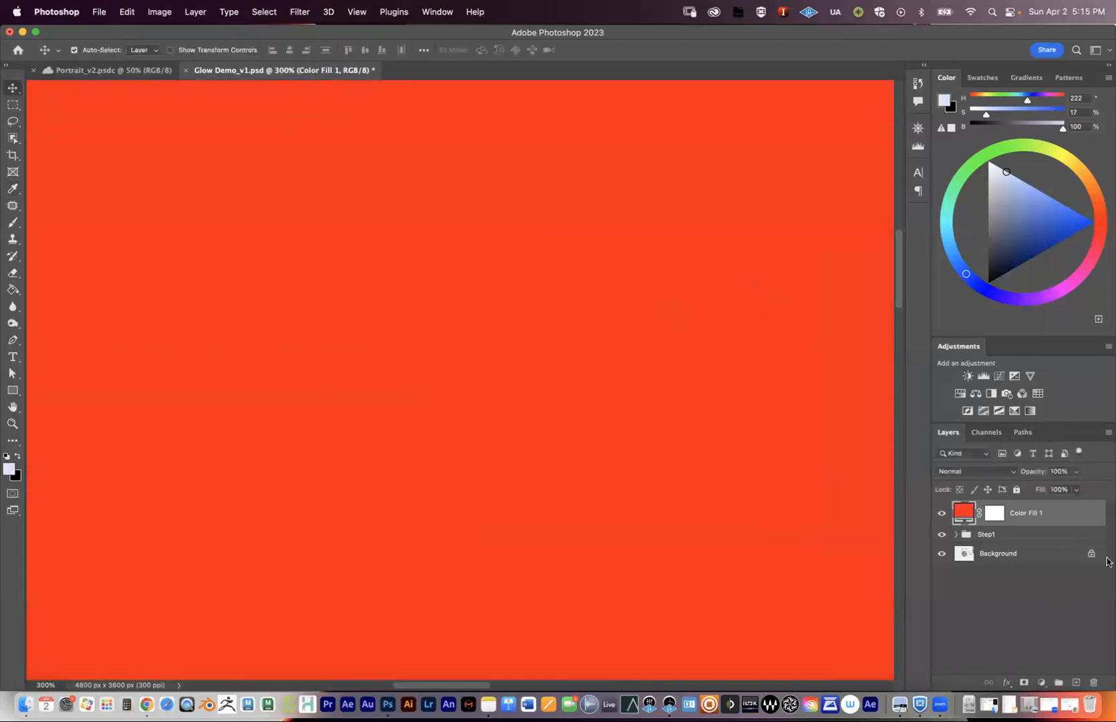
Compare the whole canvas with the red fill layer hidden and shown.
key(z)
alt+click(631, 341)
alt+click(632, 346)
alt+click(632, 346)
alt+click(633, 346)
alt+click(635, 348)
alt+click(637, 349)
drag(737, 356, 646, 385)
key(z)
click(605, 376)
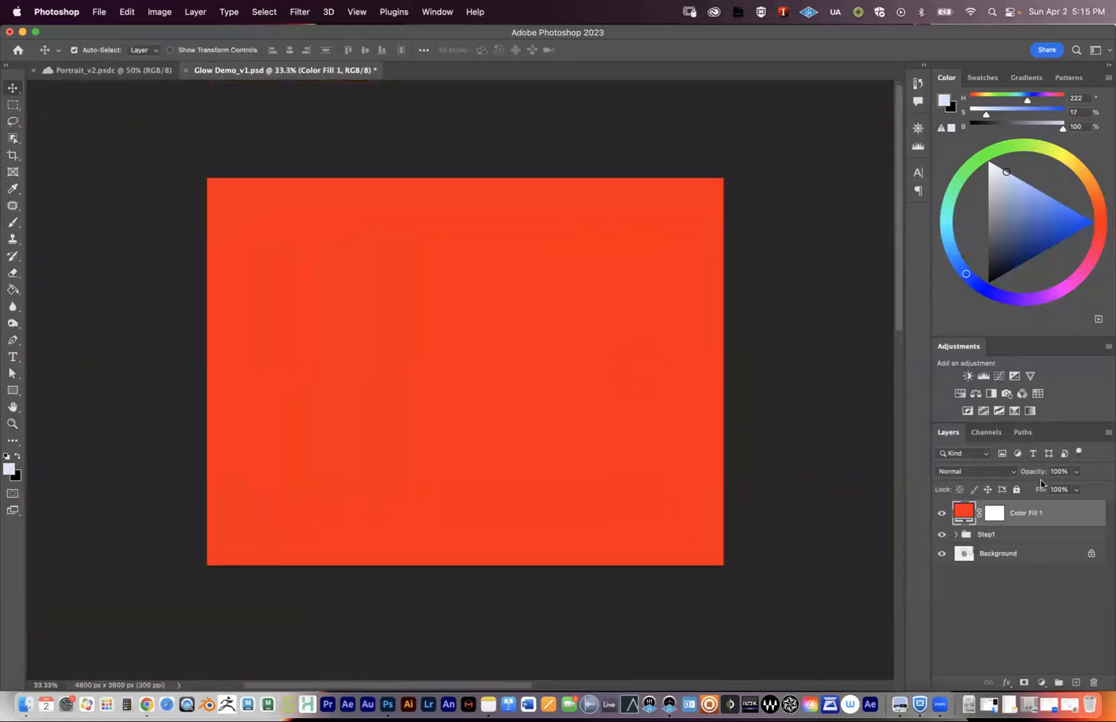
click(942, 513)
click(942, 512)
click(1041, 682)
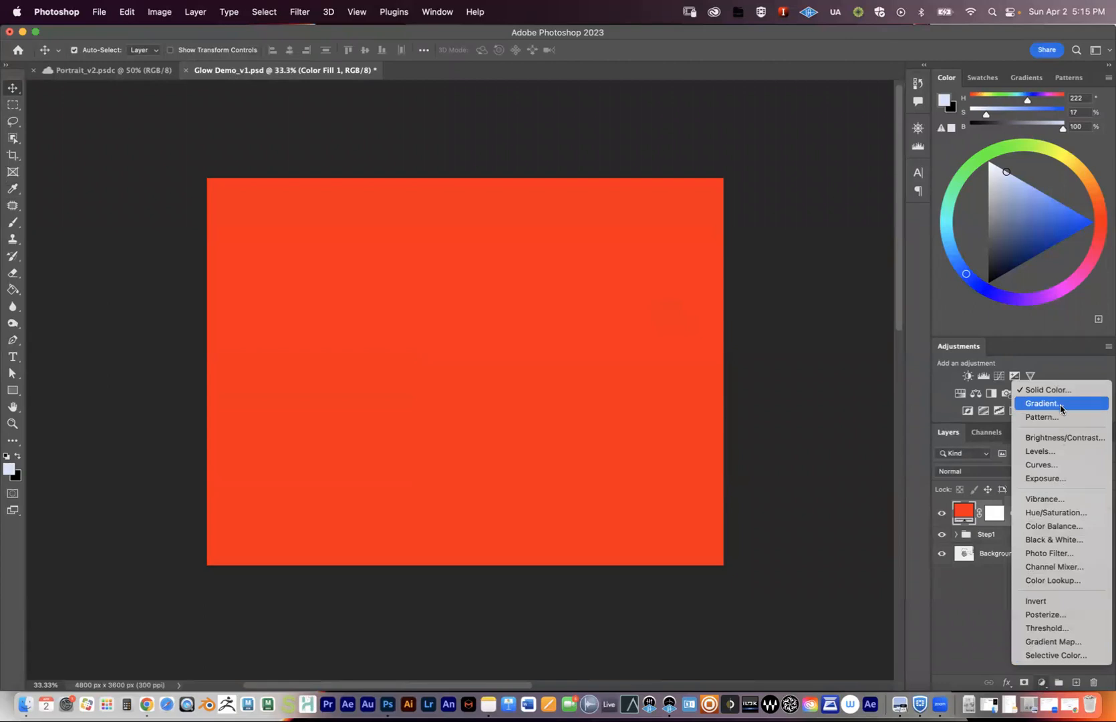
click(969, 605)
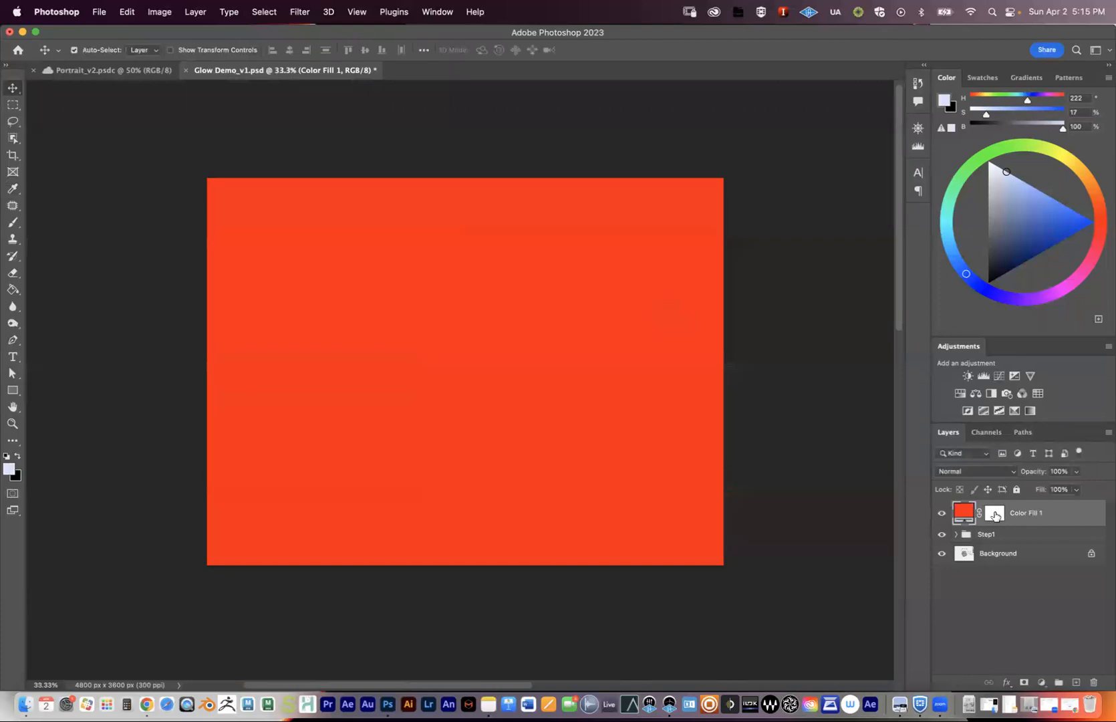
super+click(636, 394)
mouse_move(617, 388)
mouse_down()
mouse_move(700, 407)
mouse_move(635, 413)
mouse_move(621, 399)
mouse_up()
alt+click(631, 413)
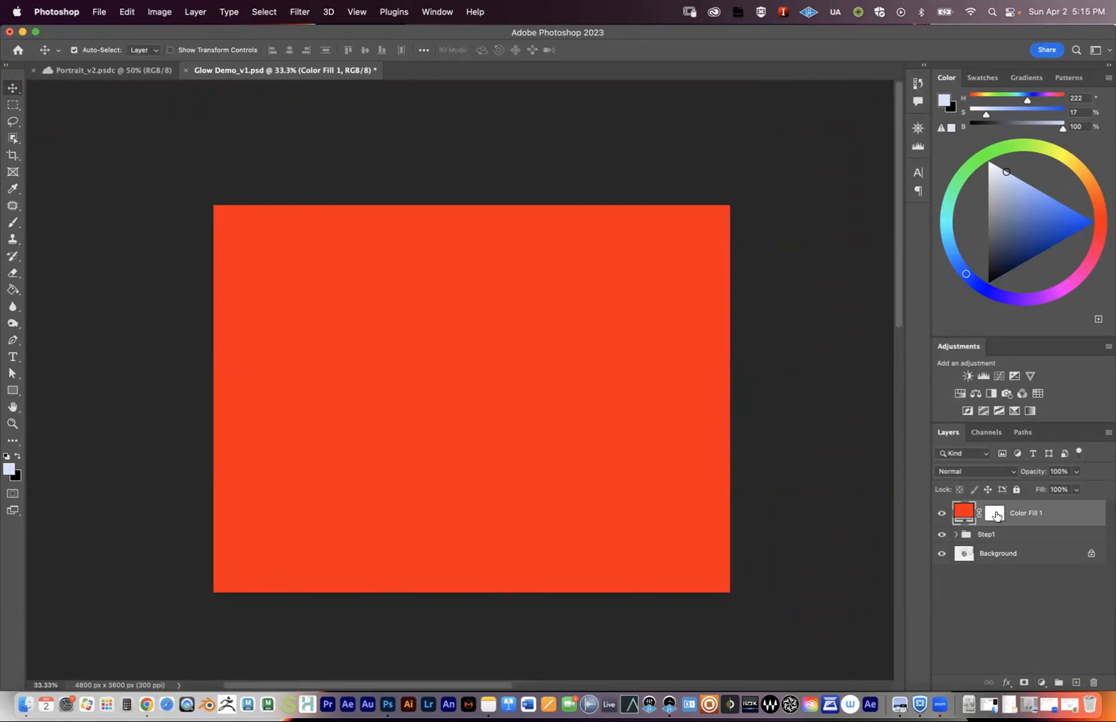
Fill the red fill layer's mask with black using the Paint Bucket.
click(996, 514)
click(959, 513)
click(993, 515)
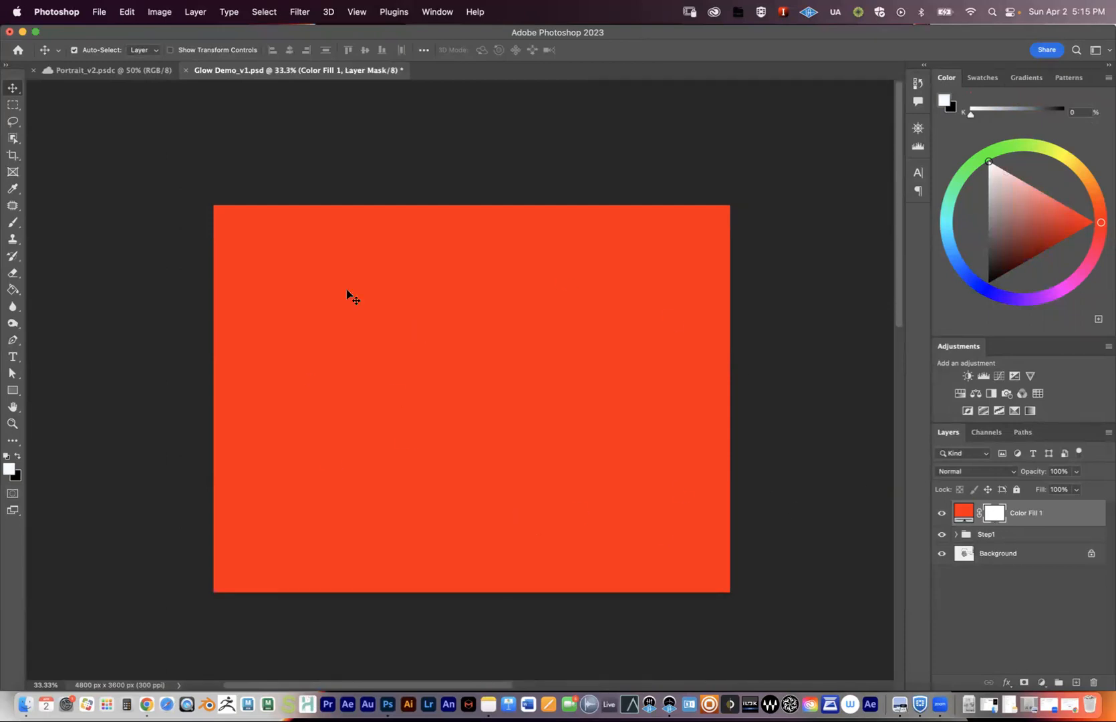
click(963, 513)
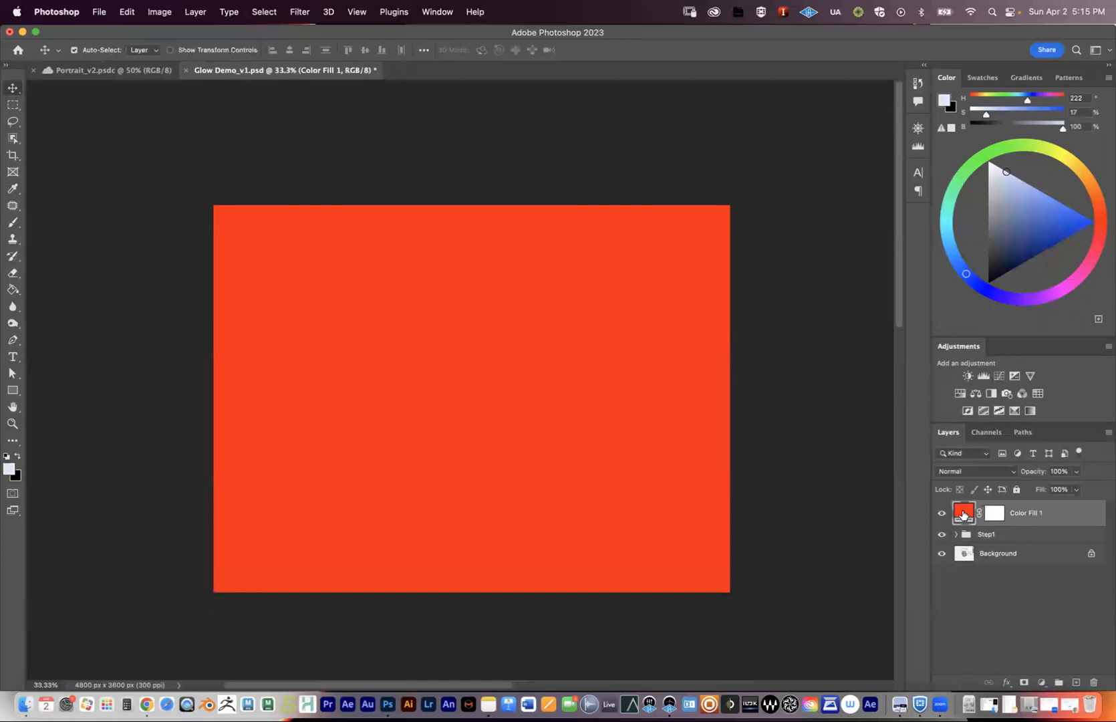
click(995, 516)
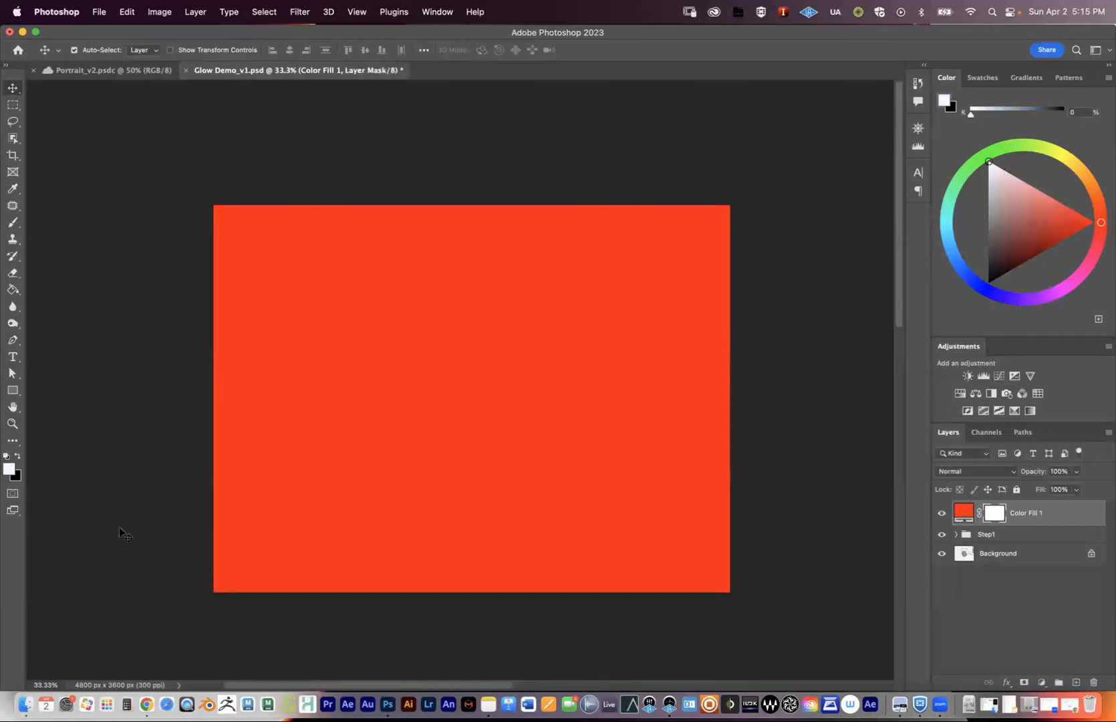
click(18, 458)
click(19, 458)
click(18, 457)
click(12, 291)
click(477, 343)
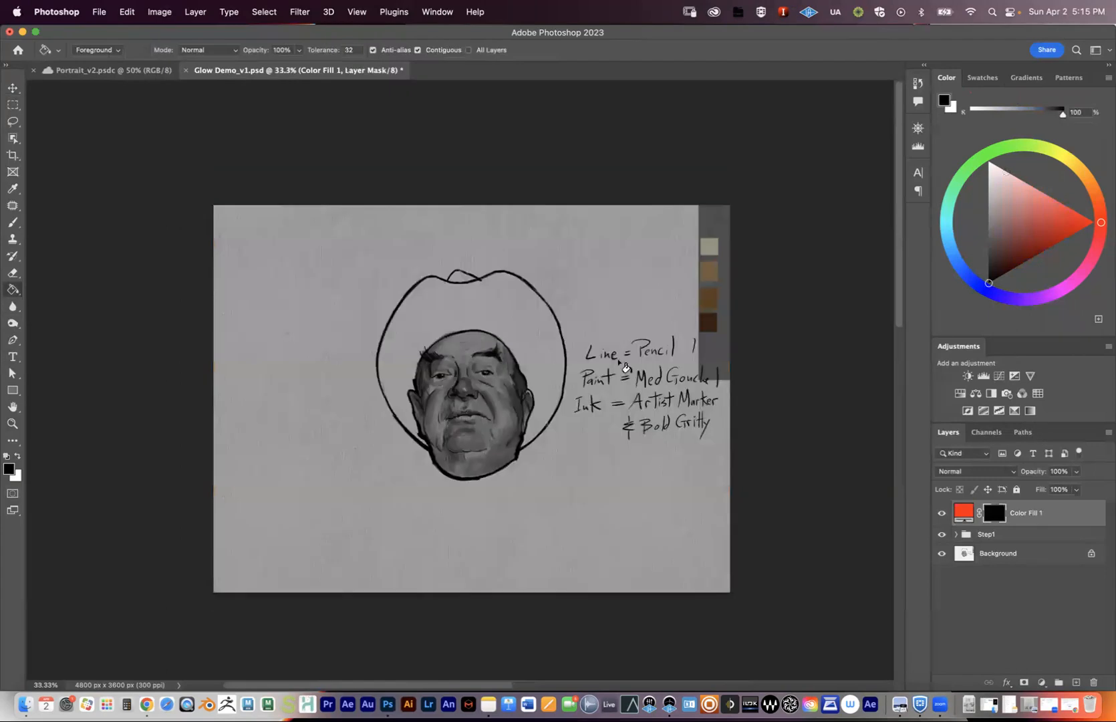
Try brushing a white zigzag on the red fill layer's mask from the eye down past the face, and undo the stroke.
click(976, 512)
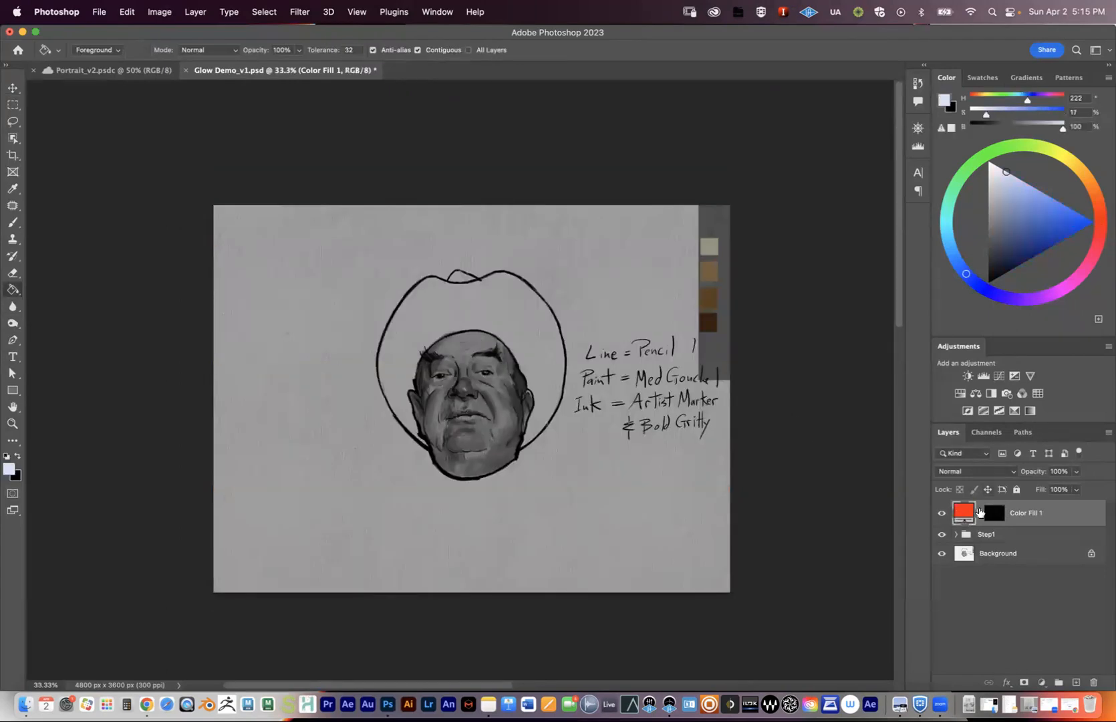
click(994, 517)
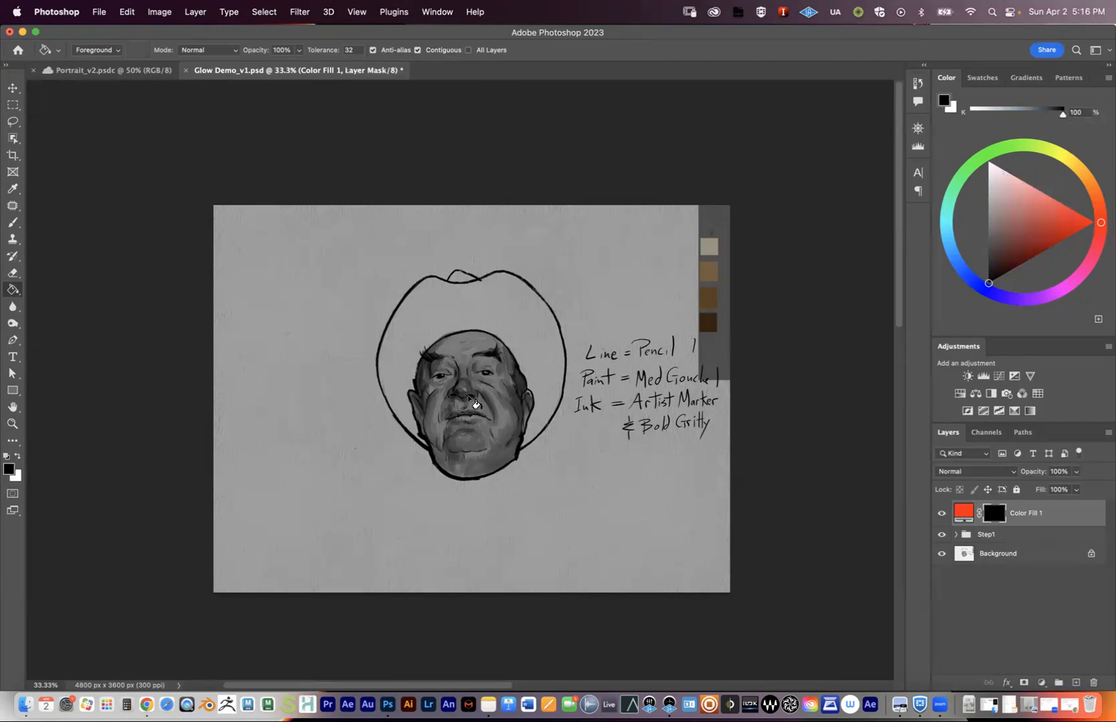
key(b)
click(16, 456)
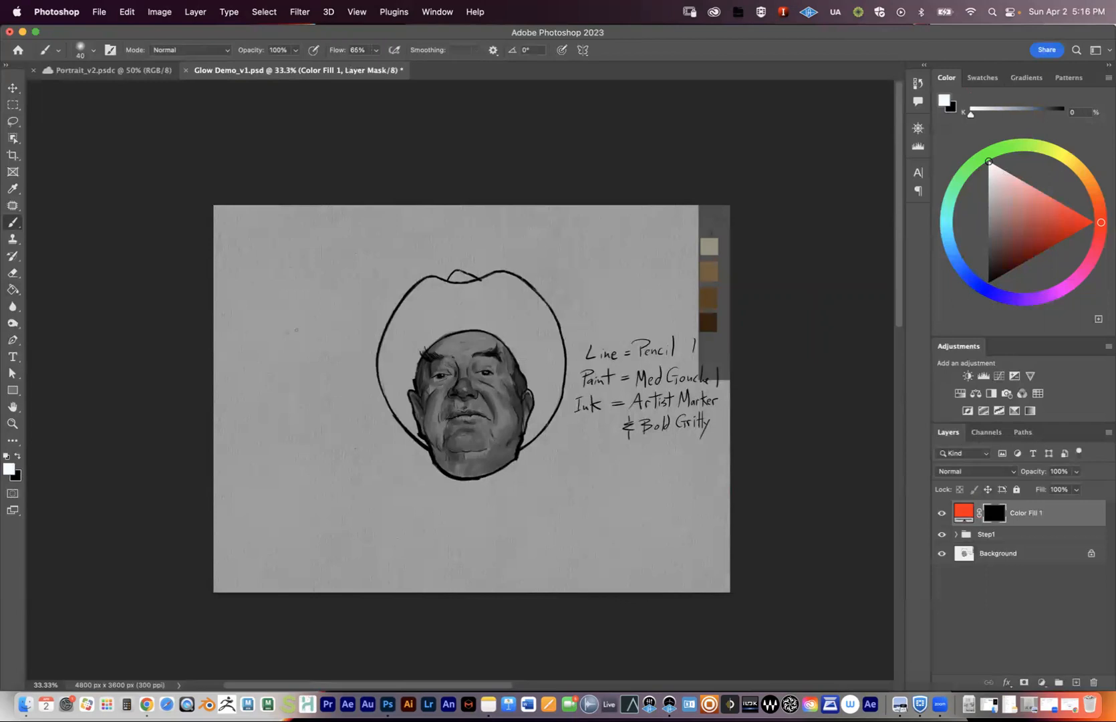
key(super+space)
super+click(516, 391)
super+click(517, 390)
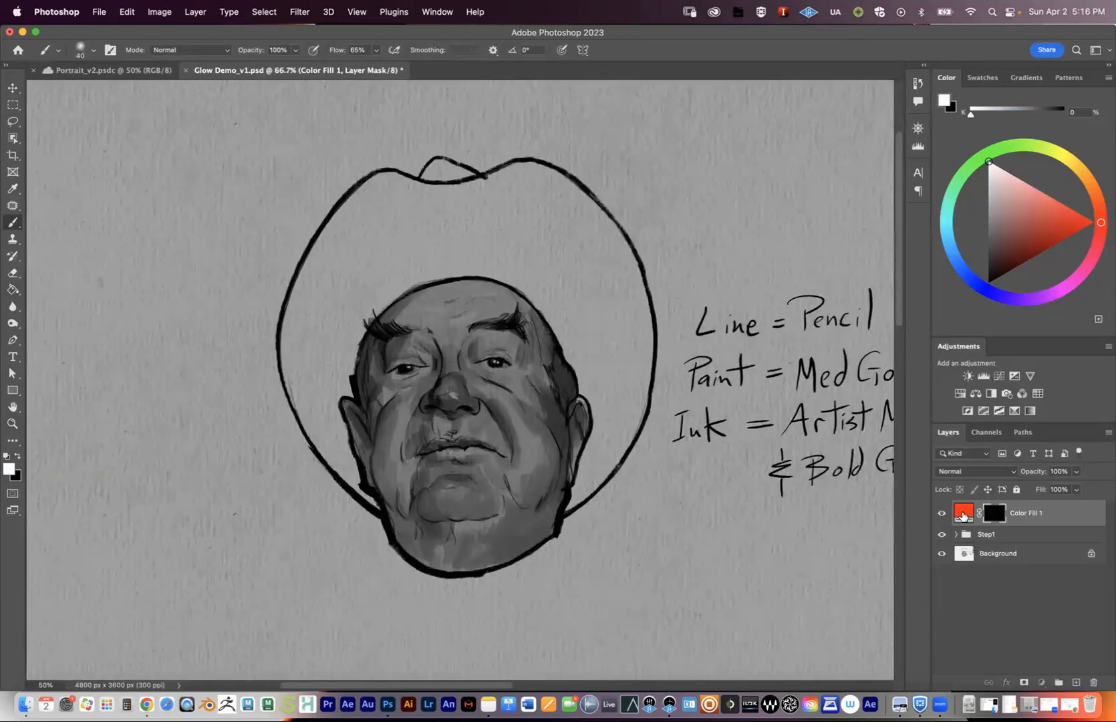
mouse_move(484, 370)
mouse_down()
mouse_move(588, 428)
mouse_move(721, 568)
mouse_move(678, 594)
mouse_up()
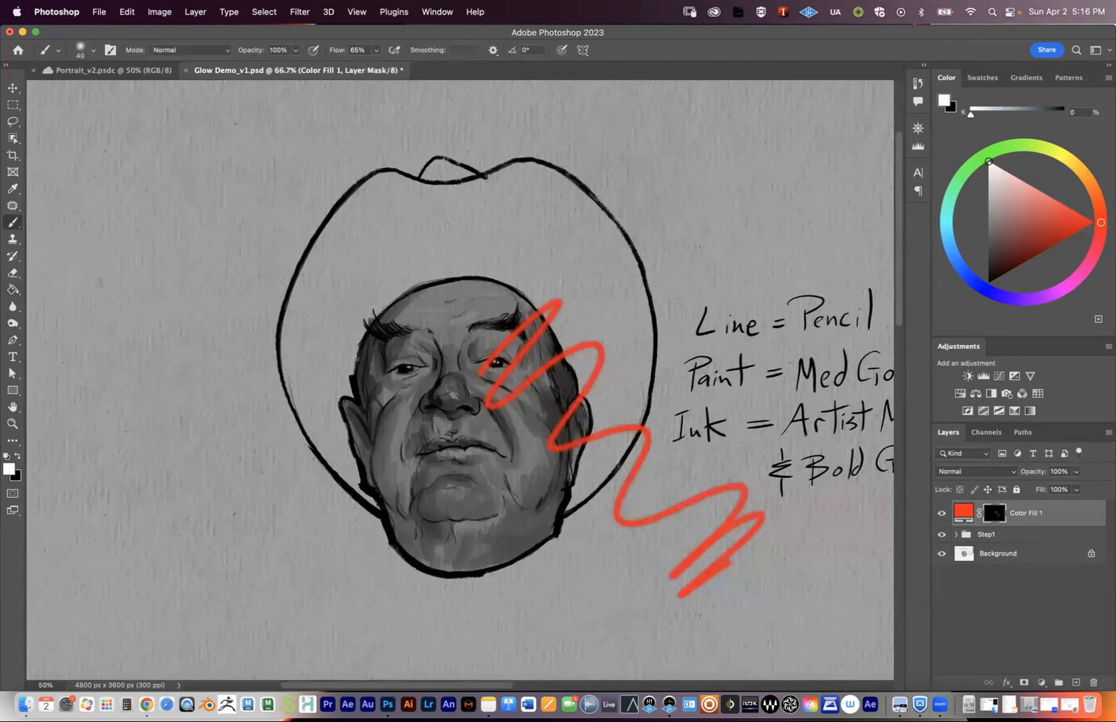
key(super+z)
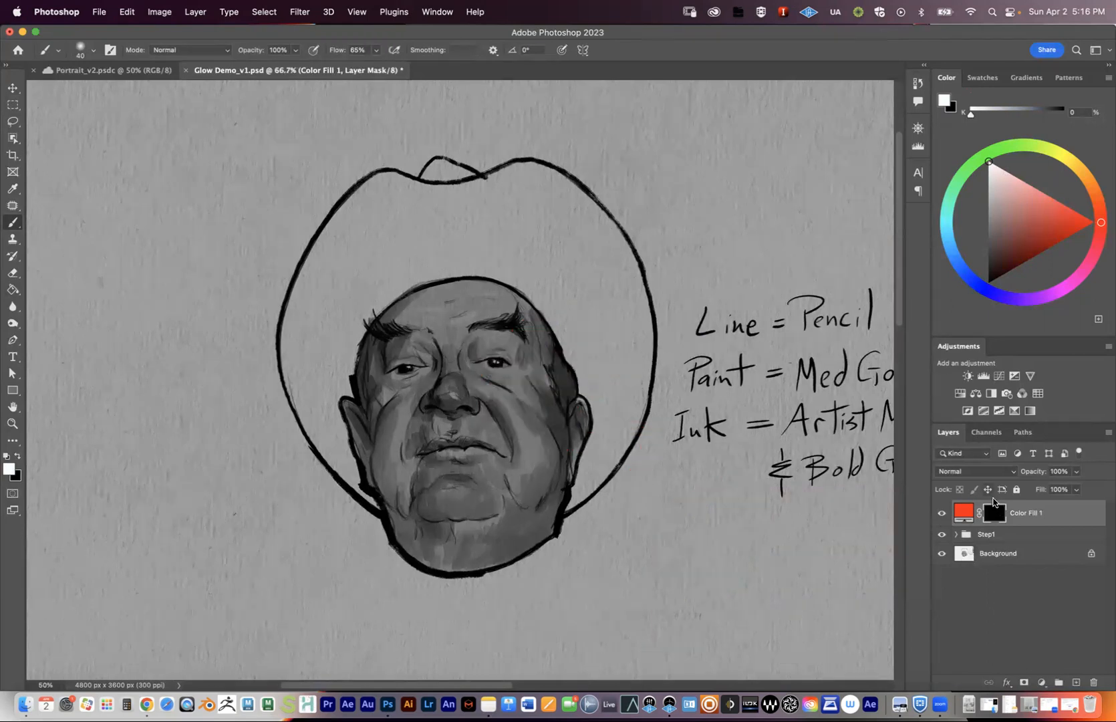
Delete the red Solid Color fill layer.
click(1025, 520)
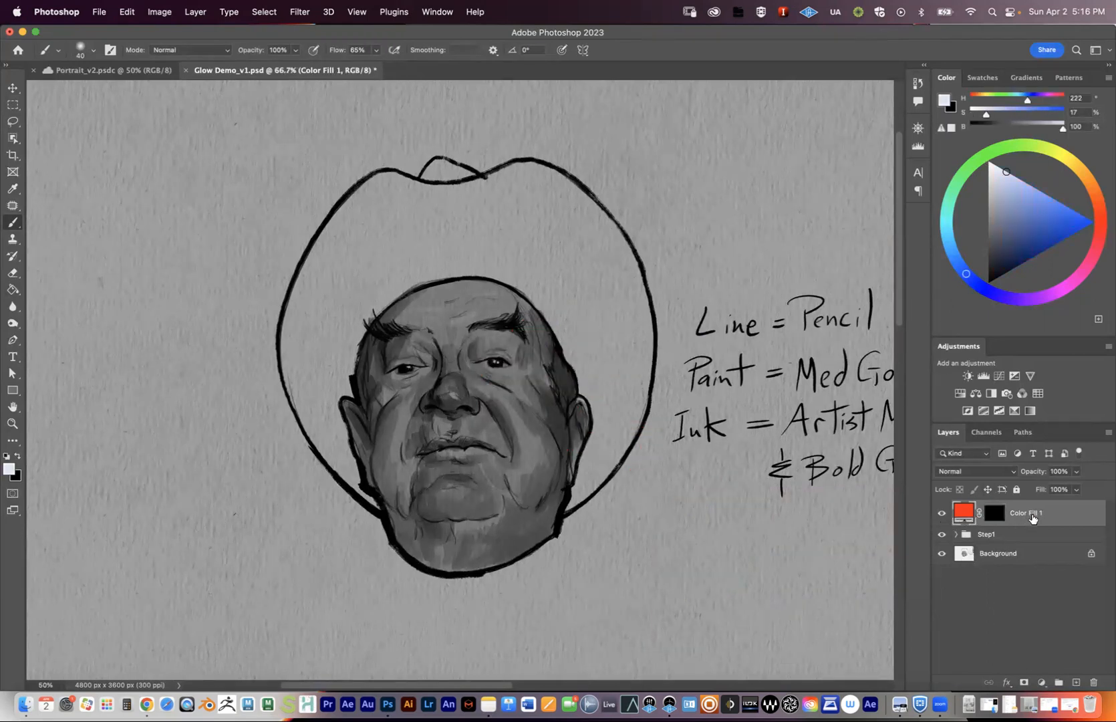
click(1094, 682)
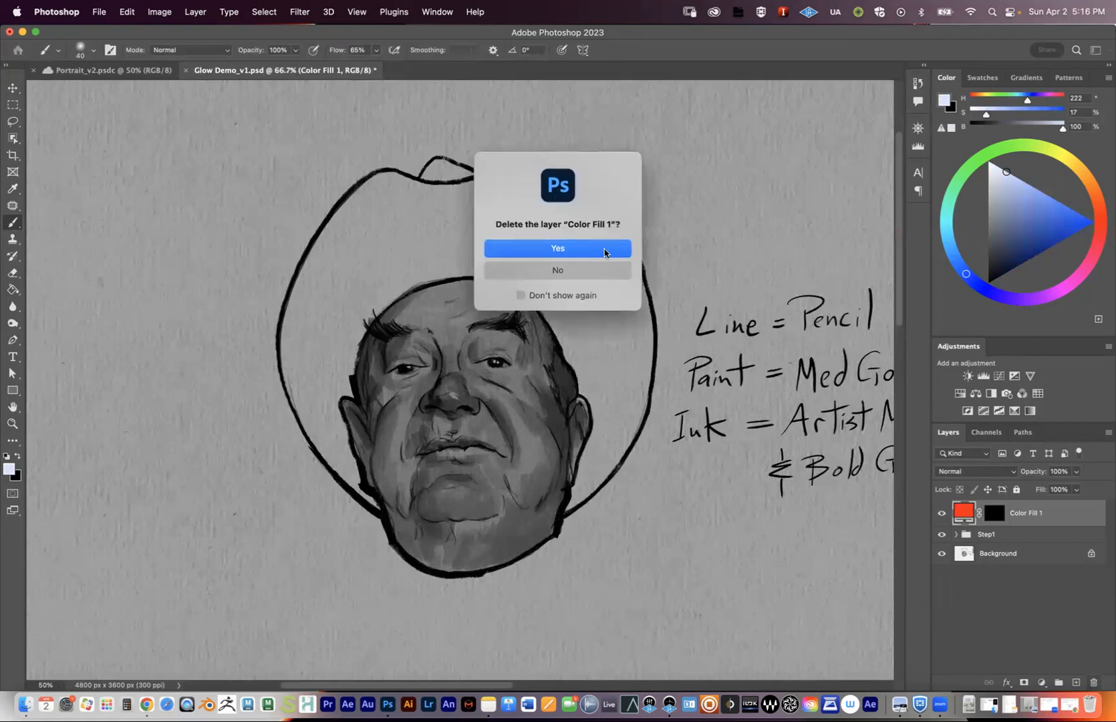
key(Return)
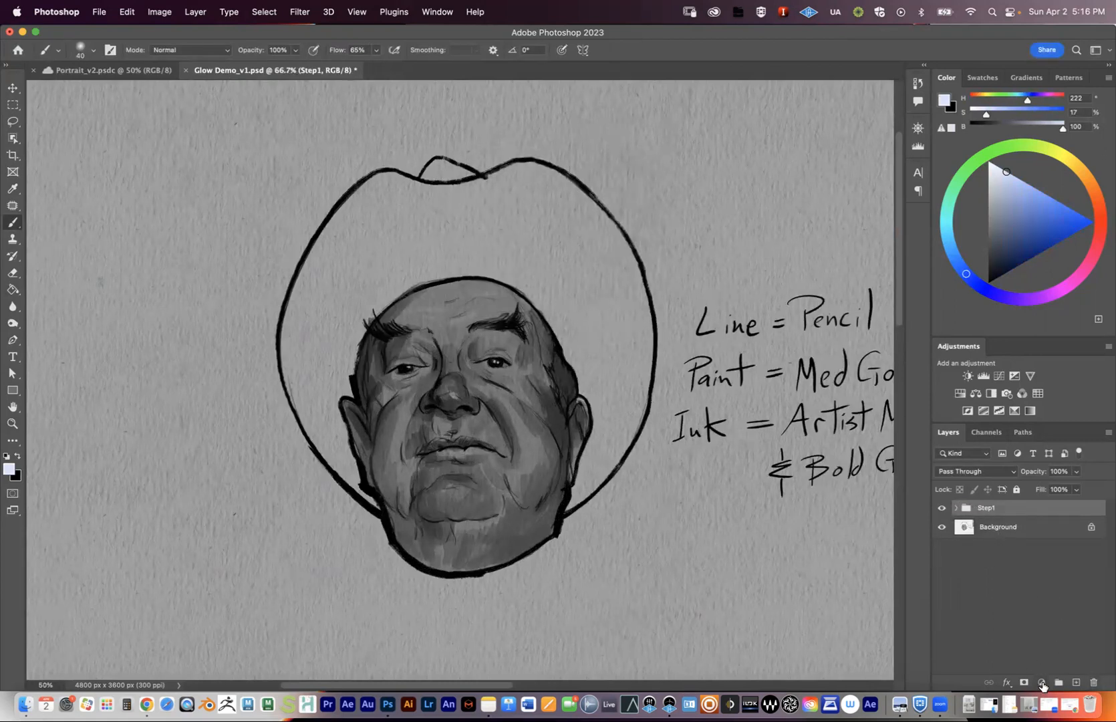
Add a Solid Color fill layer in bright orange-red above the Step1 group.
click(1043, 683)
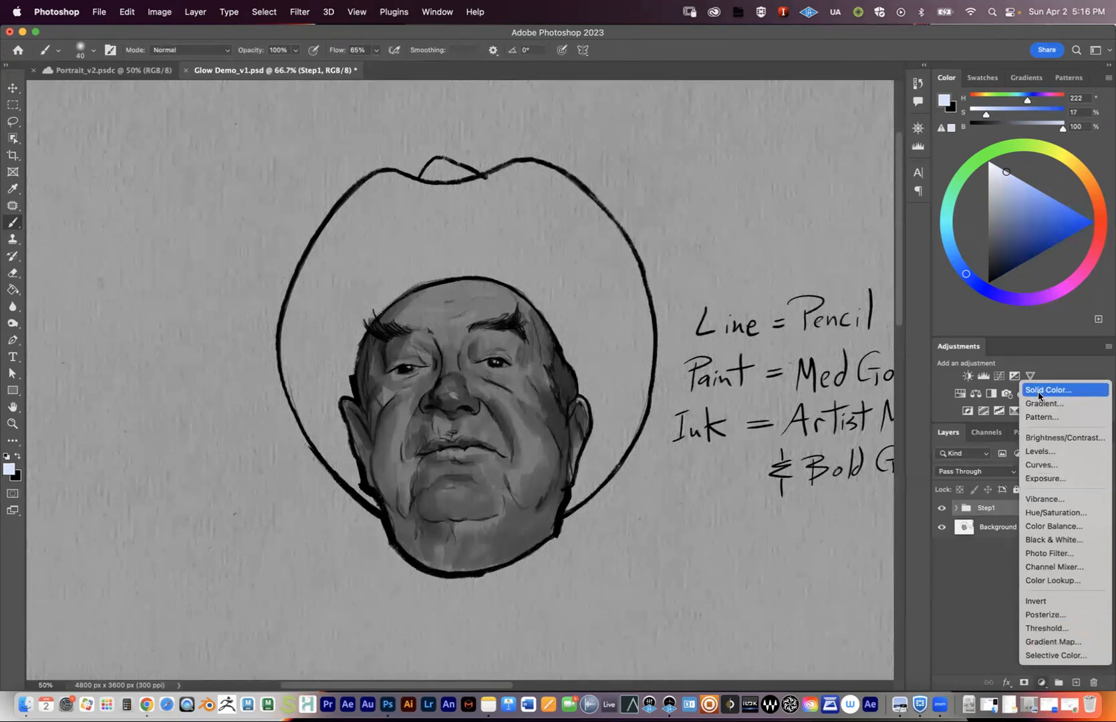
click(1040, 682)
click(1040, 683)
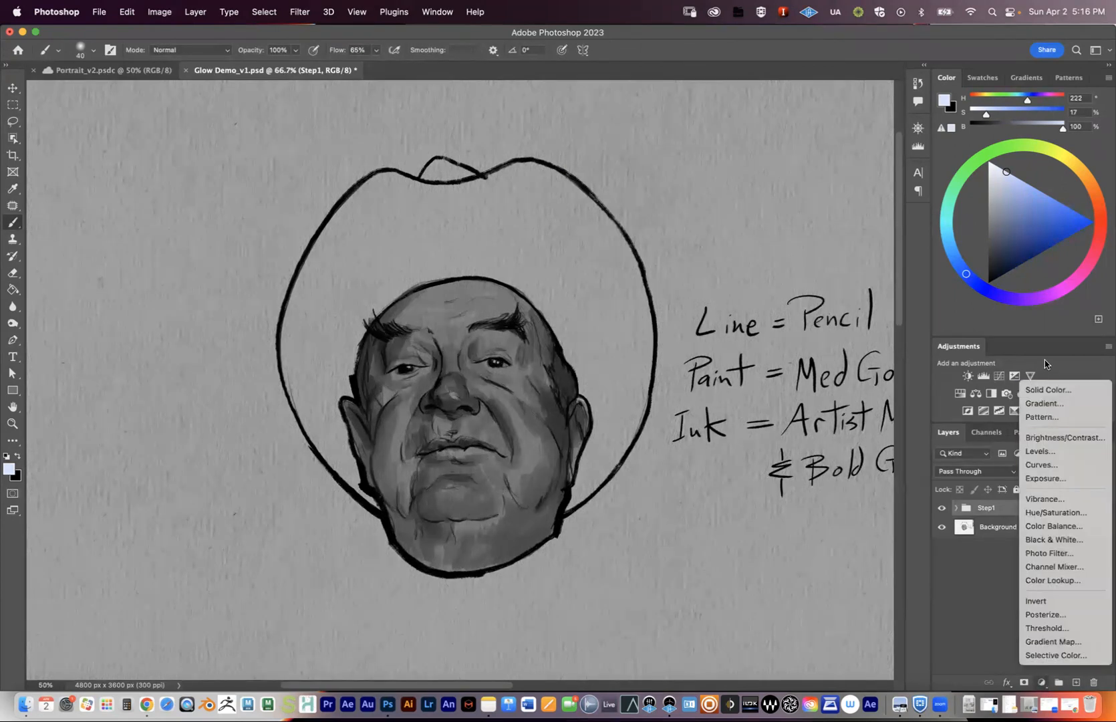
click(1045, 391)
drag(590, 328, 646, 268)
drag(635, 318, 640, 274)
click(747, 278)
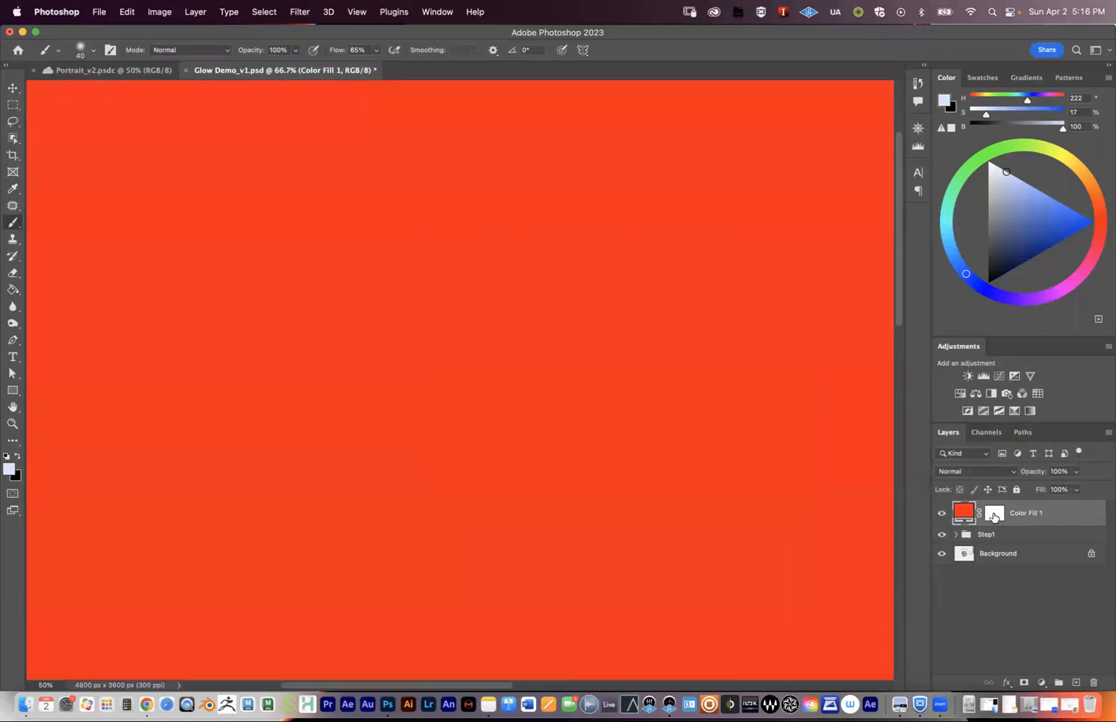
Invert the red fill layer's mask so it turns from white to black.
click(994, 516)
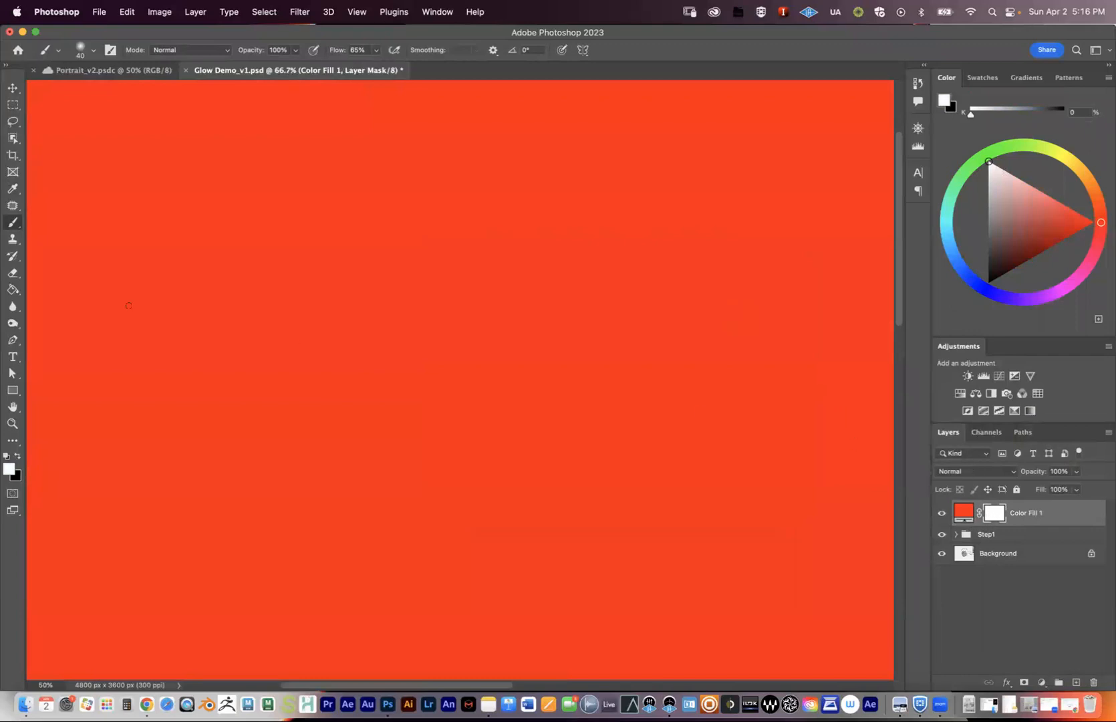
click(13, 290)
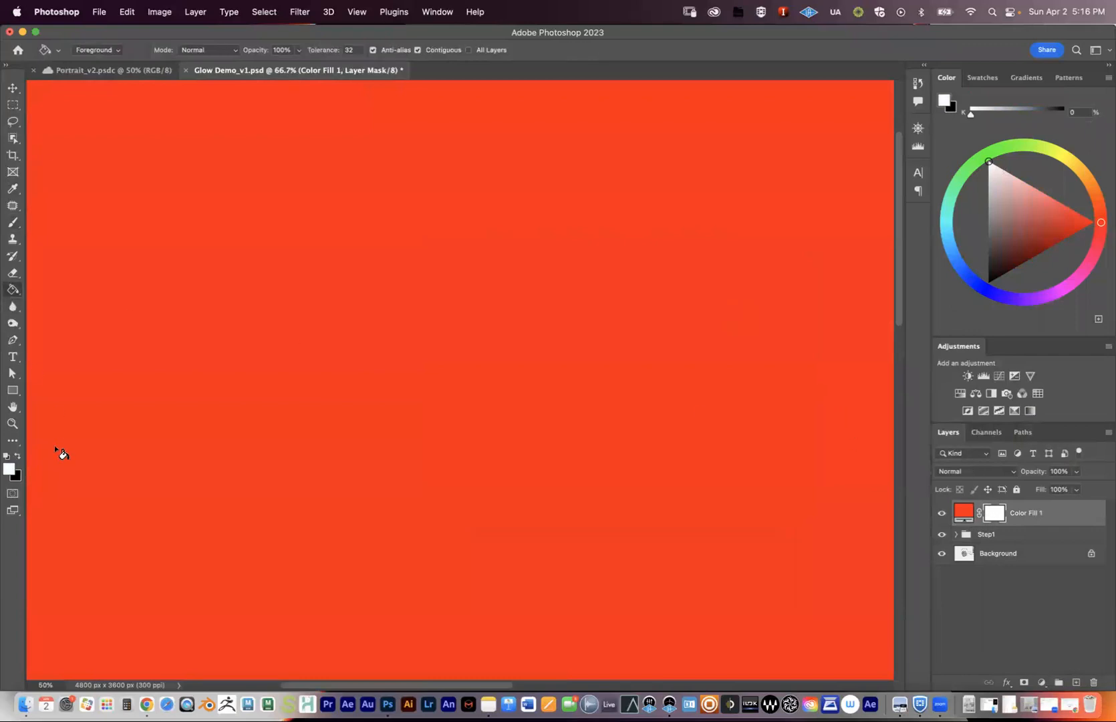
click(18, 456)
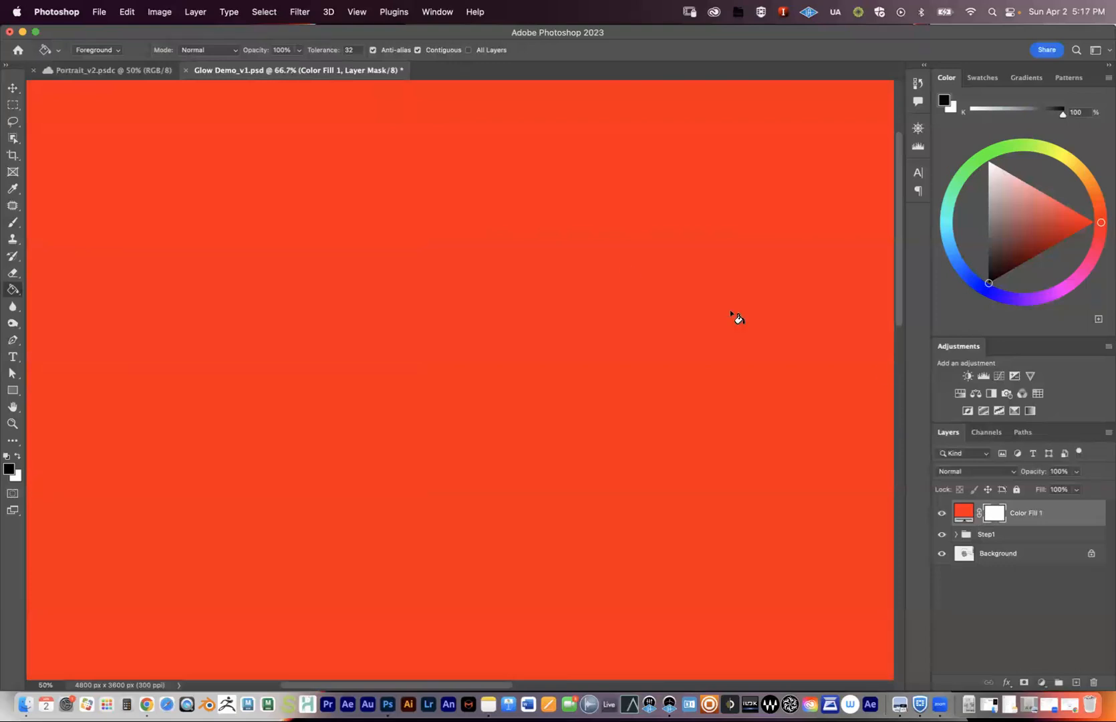
click(160, 12)
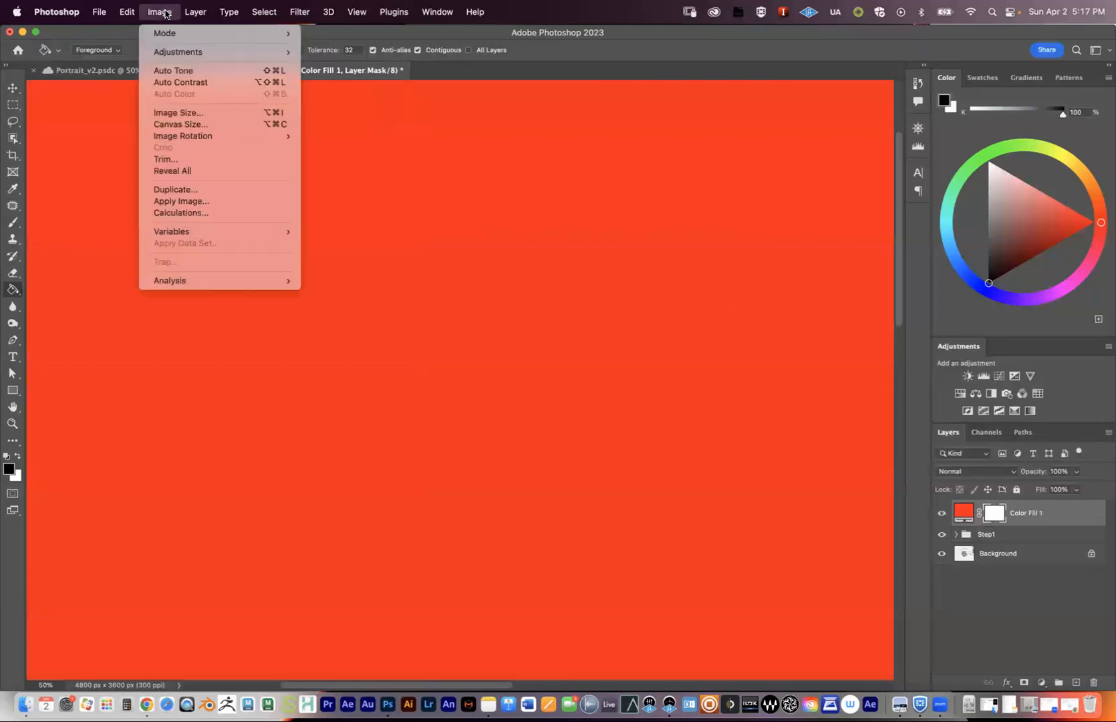
mouse_move(177, 52)
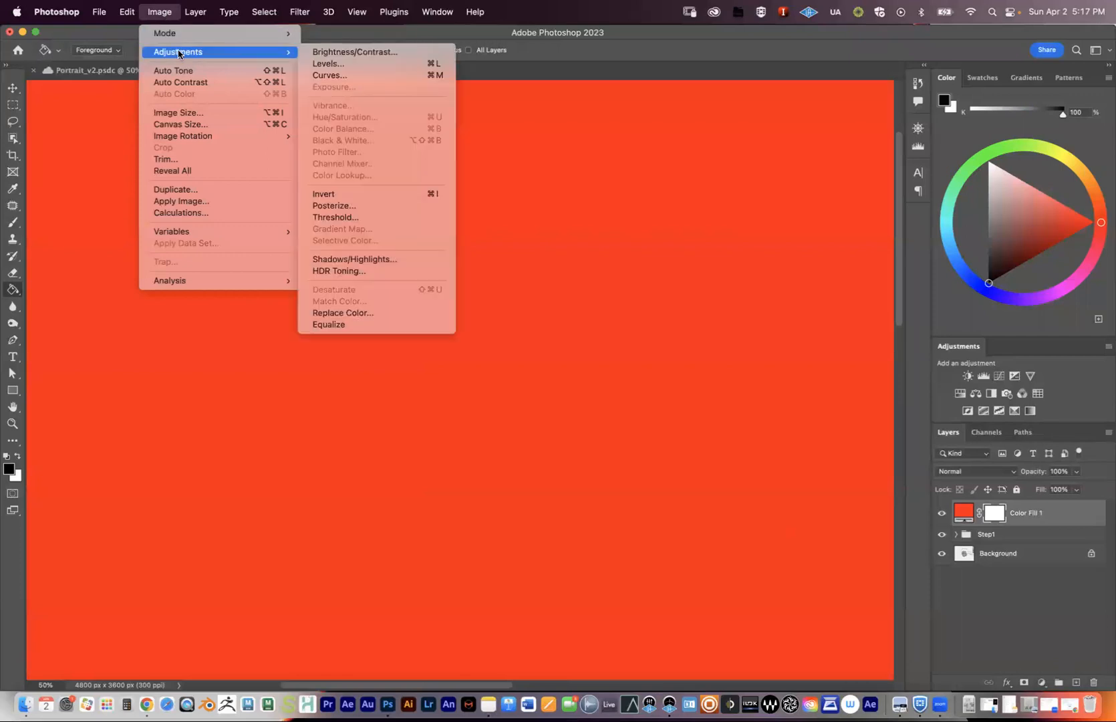
click(412, 194)
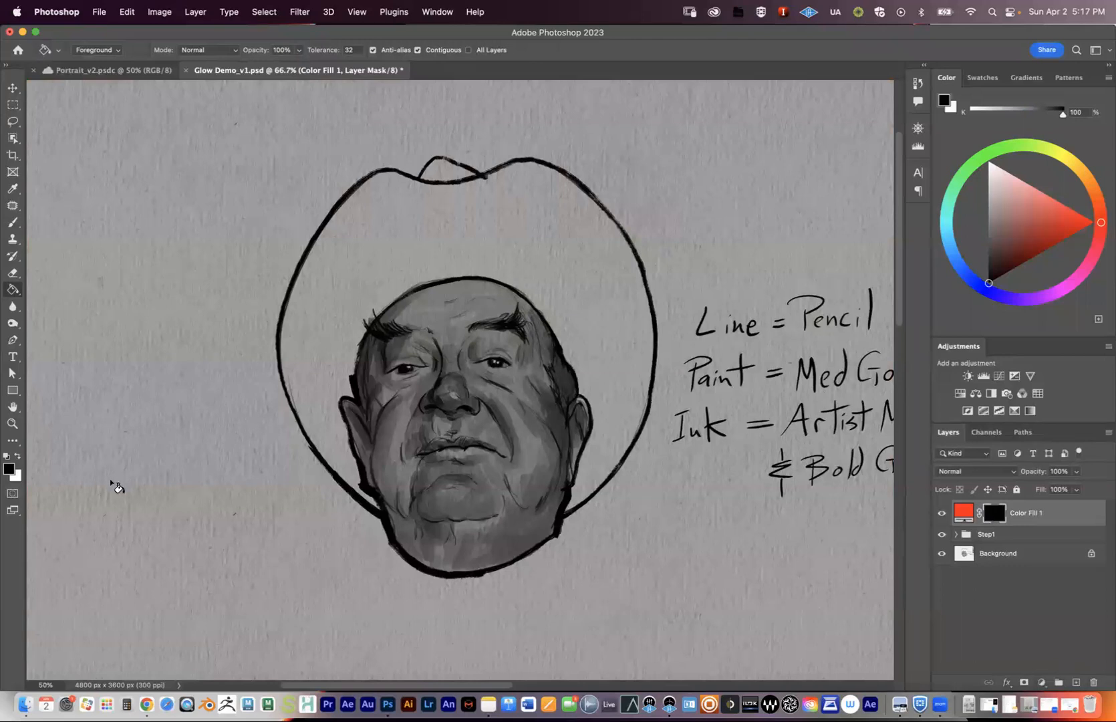
Brush a first white stroke on the mask across the right-hand eye's upper part with a 17 px Hard Round brush.
click(18, 456)
key(z)
mouse_move(473, 361)
mouse_down()
mouse_move(639, 381)
mouse_move(610, 352)
mouse_up()
key(b)
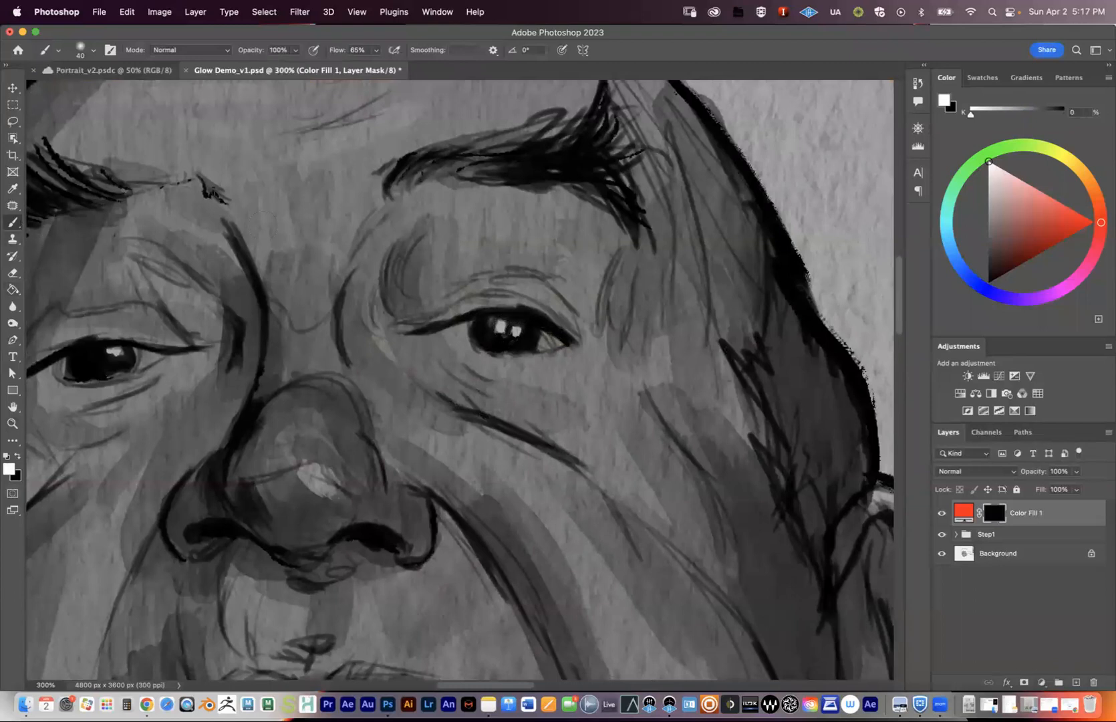
right_click(620, 334)
click(768, 400)
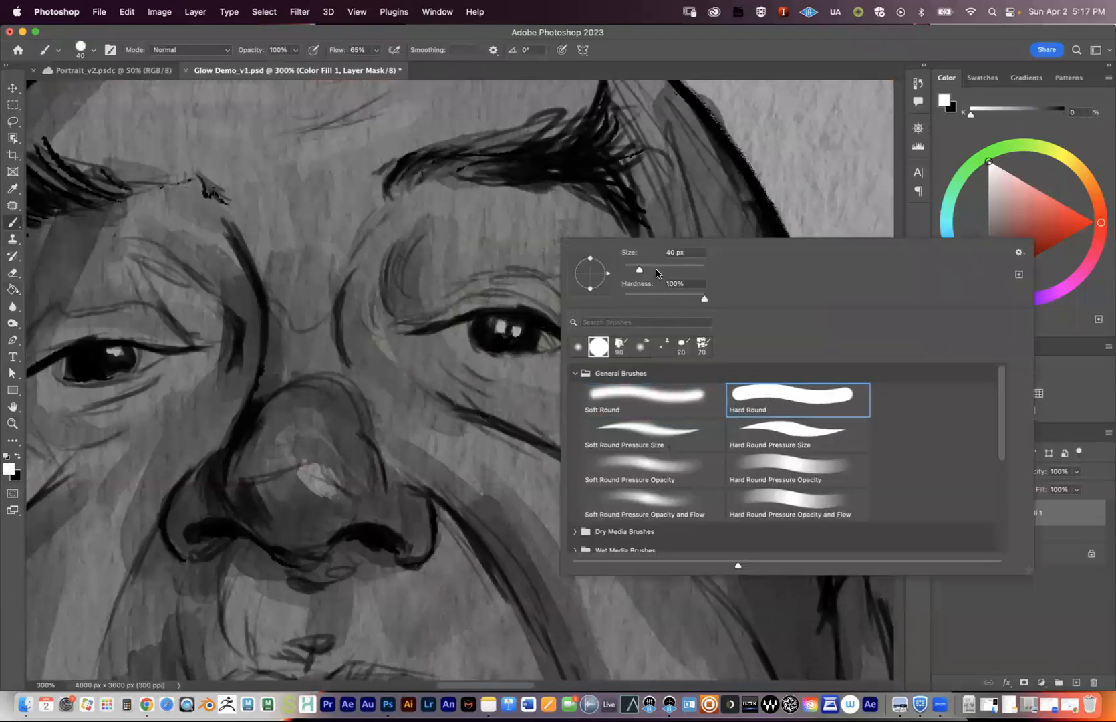
drag(639, 270, 629, 270)
mouse_move(474, 328)
mouse_down()
mouse_move(450, 339)
mouse_move(515, 323)
mouse_move(498, 337)
mouse_move(487, 340)
mouse_move(518, 323)
mouse_up()
Reduce the brush to about 7 px and paint the rest of the right-hand eye opening white on the mask.
right_click(524, 324)
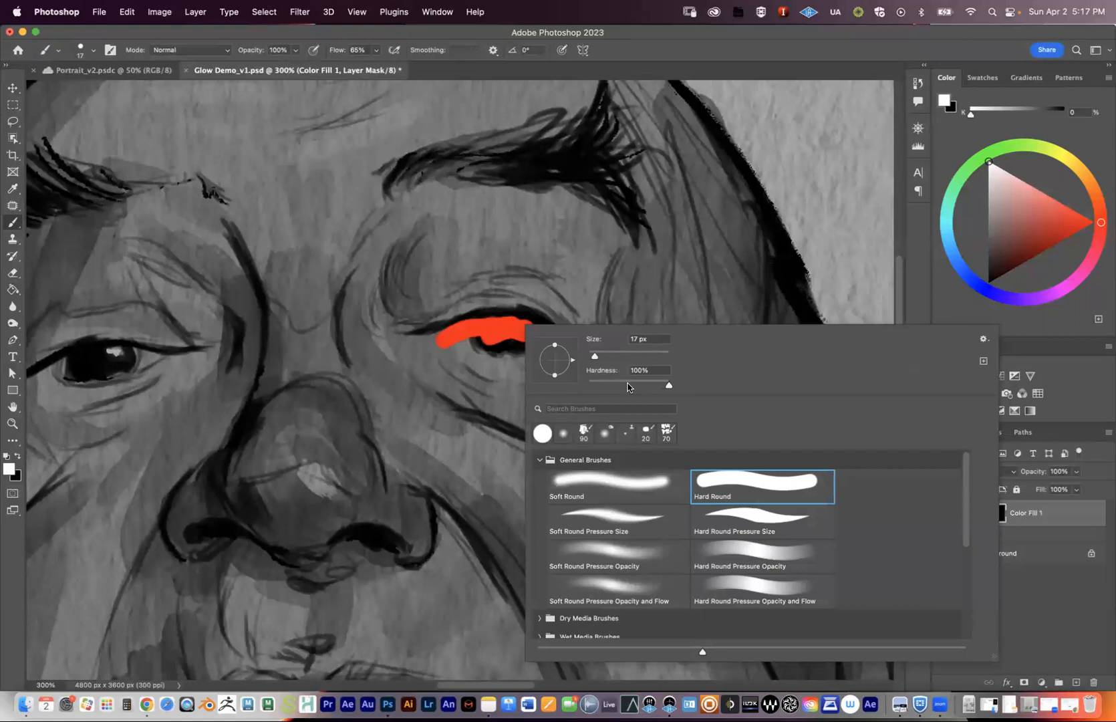
drag(637, 381, 608, 382)
drag(594, 354, 592, 354)
mouse_move(463, 333)
mouse_down()
mouse_move(539, 345)
mouse_move(465, 343)
mouse_move(526, 342)
mouse_move(505, 342)
mouse_move(523, 329)
mouse_move(567, 345)
mouse_up()
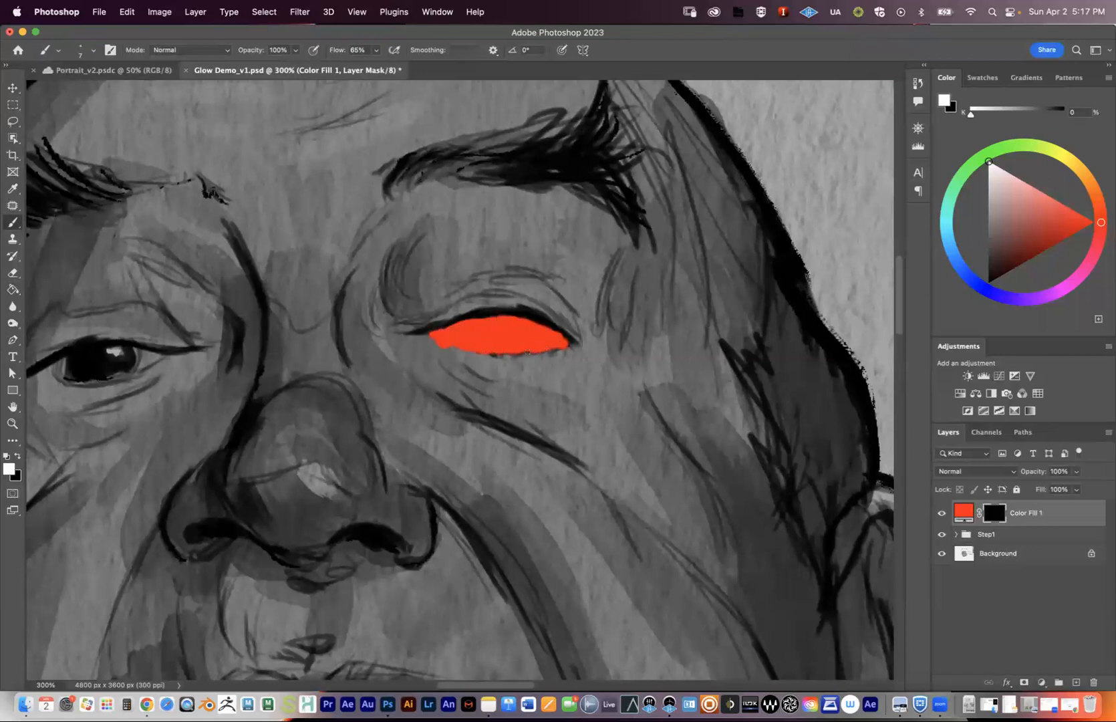
Clean up the painted right-hand eye on the mask with the Eraser reduced to 30 px.
key(e)
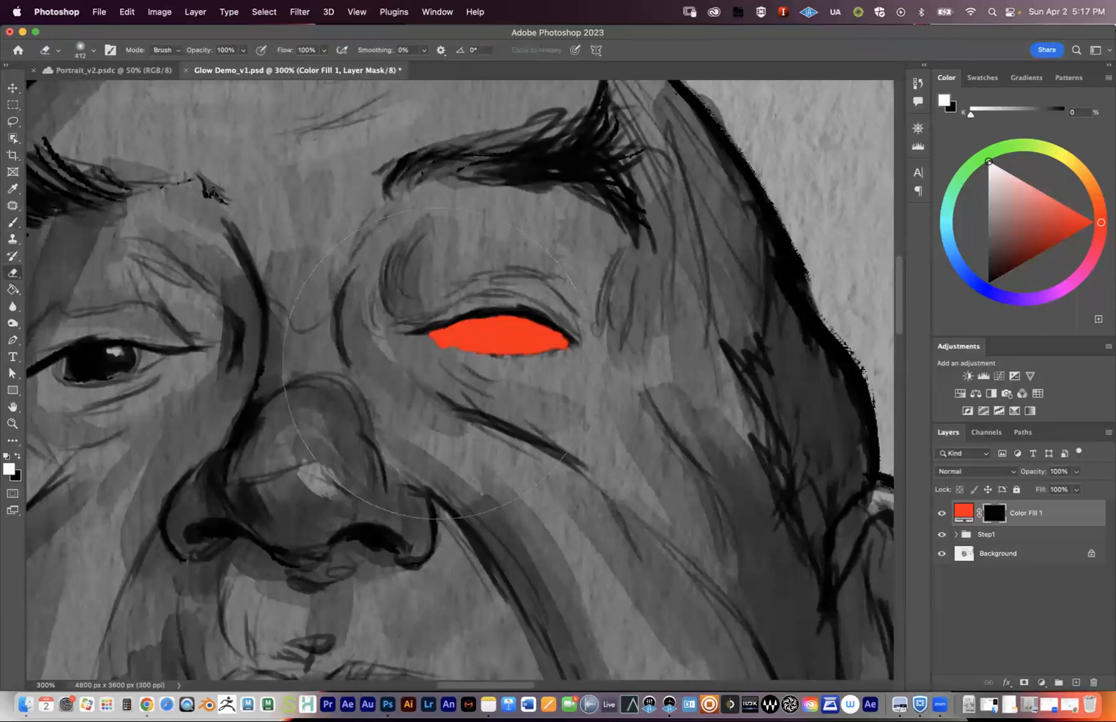
key(bracketleft)
key(bracketleft)
key(bracketleft)
key(bracketleft)
key(bracketleft)
right_click(434, 351)
click(626, 491)
click(518, 395)
click(472, 333)
Paint the left-hand eye opening white on the mask with a small brush of about 15 px.
drag(240, 347, 428, 304)
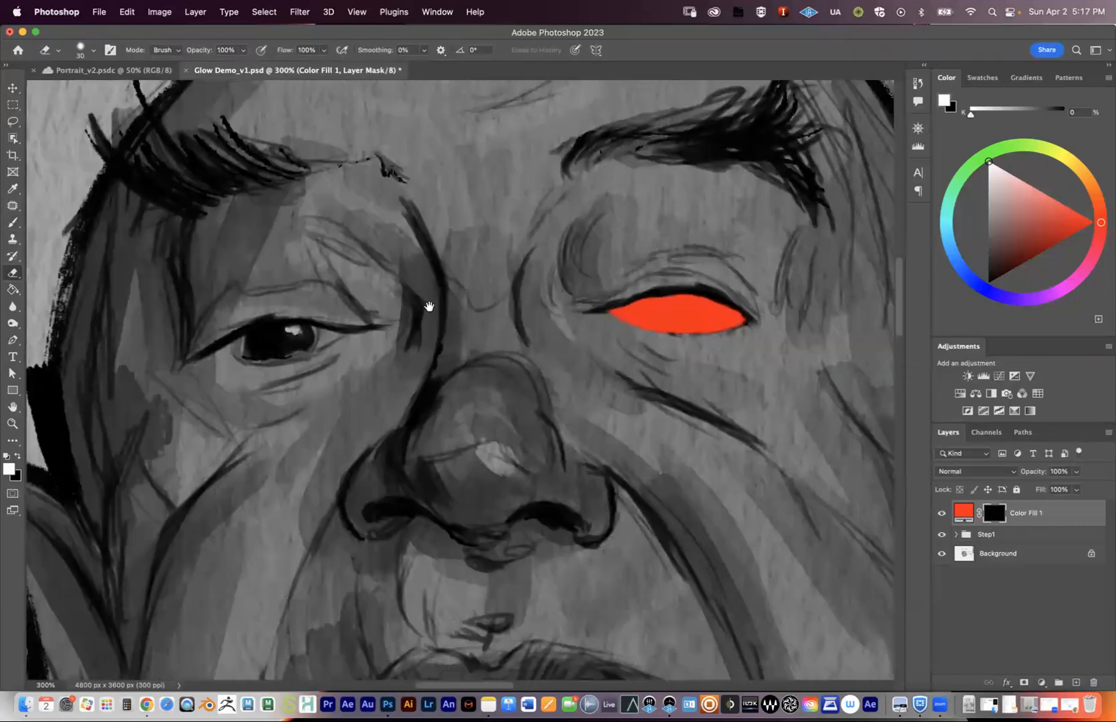
key(b)
mouse_move(234, 349)
mouse_down()
mouse_move(278, 338)
mouse_move(254, 348)
mouse_up()
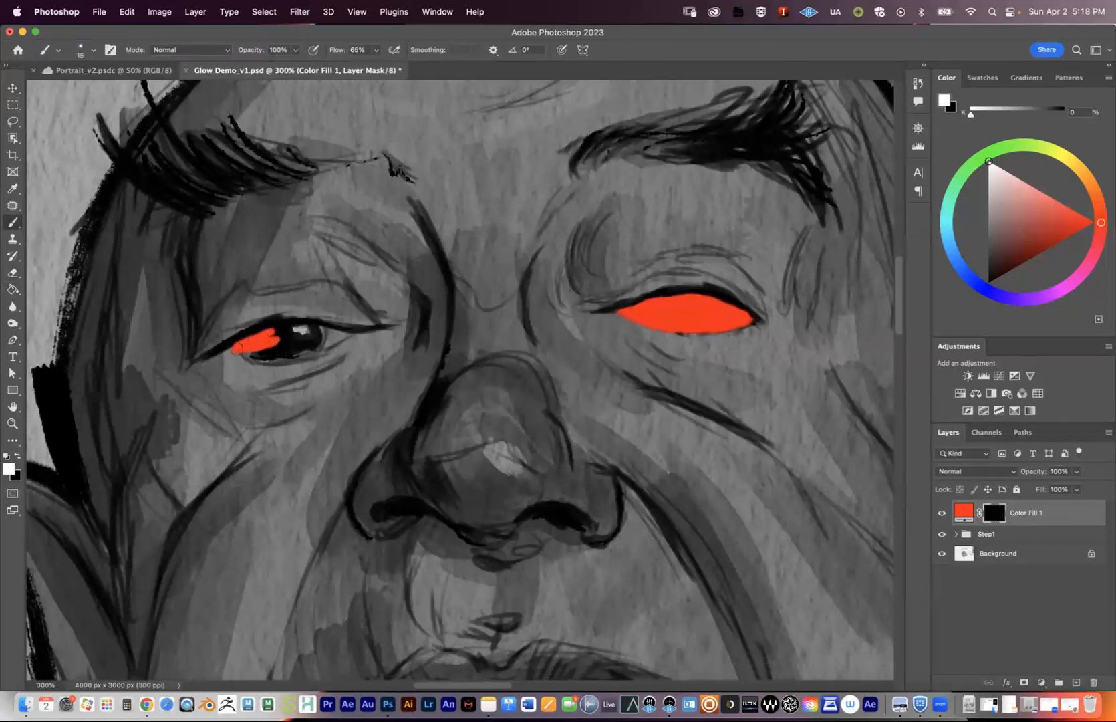
mouse_move(230, 350)
mouse_down()
mouse_move(304, 344)
mouse_move(274, 326)
mouse_move(244, 334)
mouse_move(344, 332)
mouse_move(298, 332)
mouse_up()
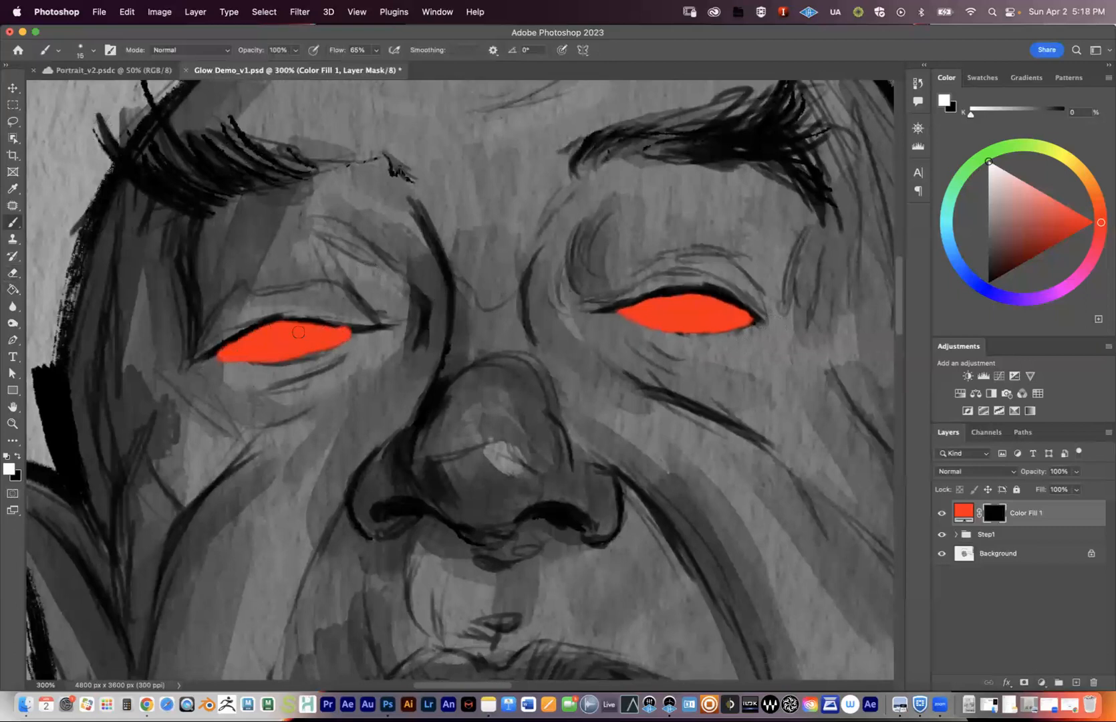
drag(700, 333, 640, 340)
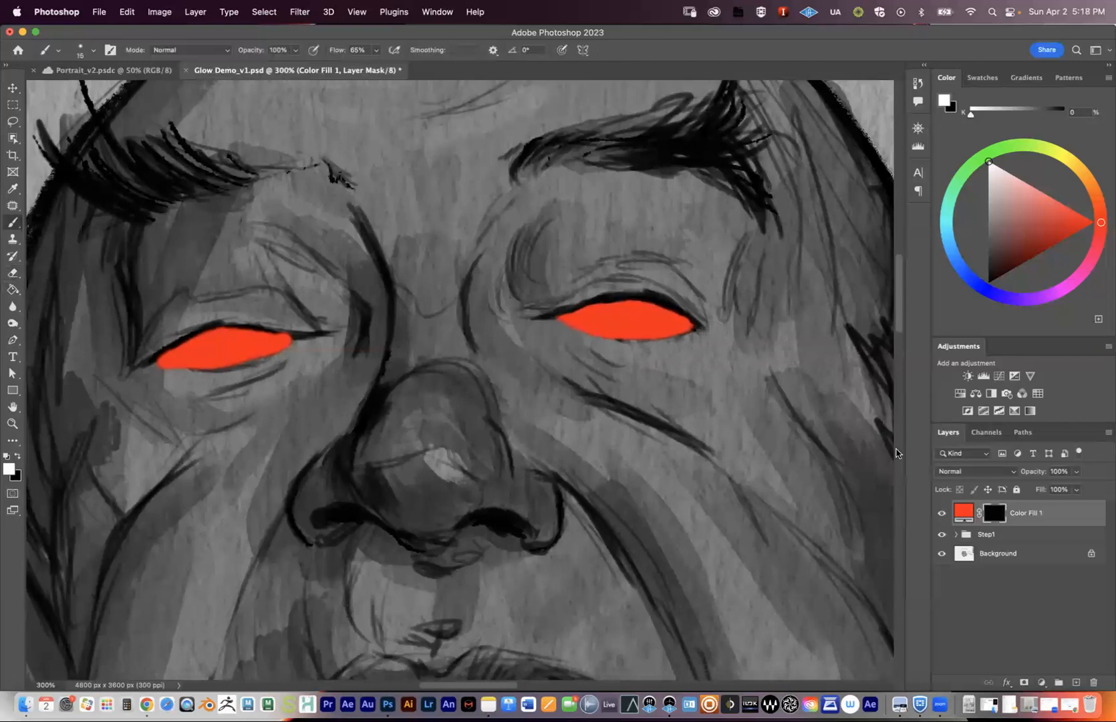
Switch back and forth between the red fill and its layer mask to compare what each one selects.
click(963, 514)
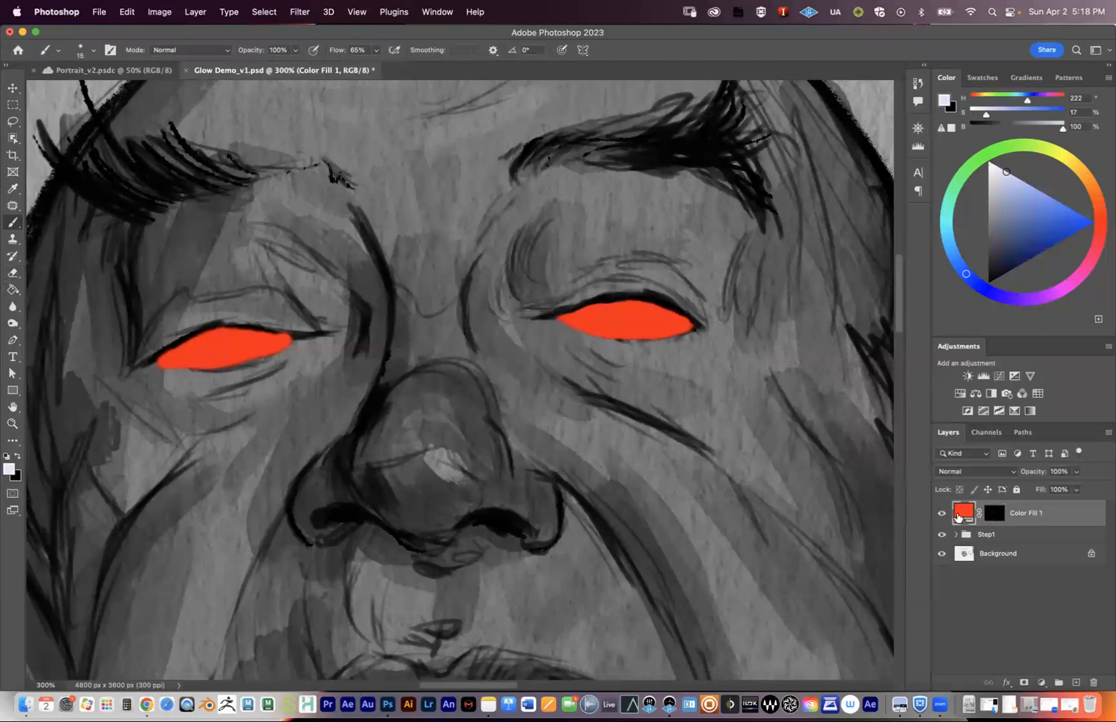
click(994, 514)
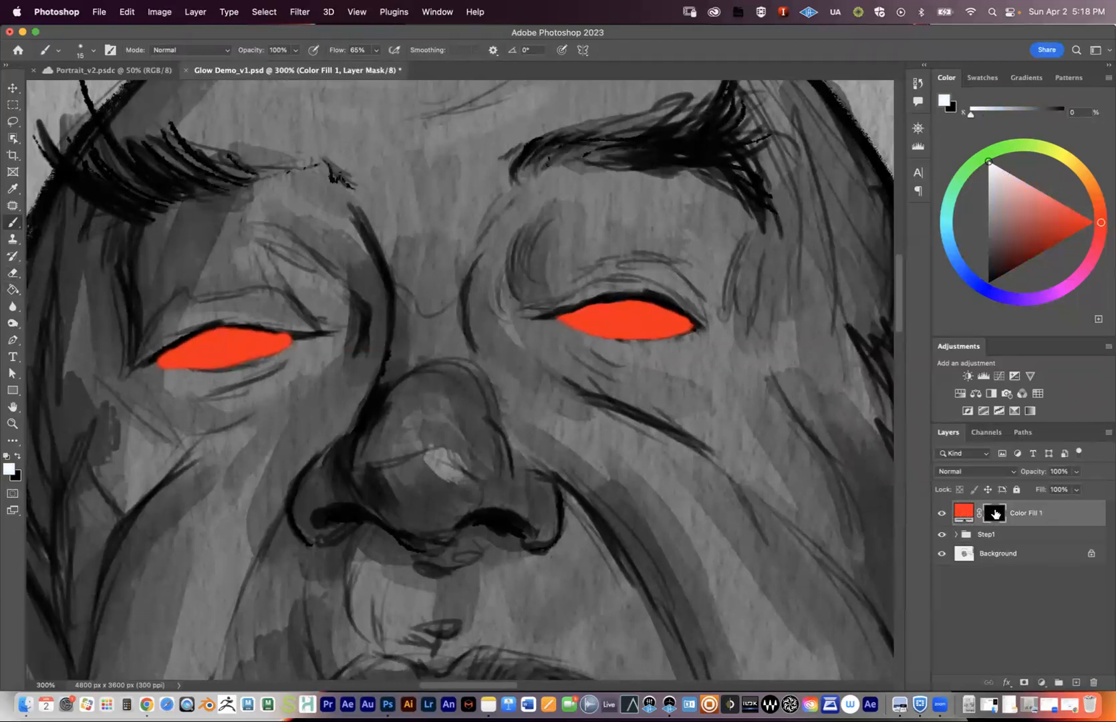
click(957, 513)
click(994, 514)
click(961, 513)
click(997, 516)
Invert the eye mask to see the red around the eyes, and invert it back.
click(166, 20)
mouse_move(177, 56)
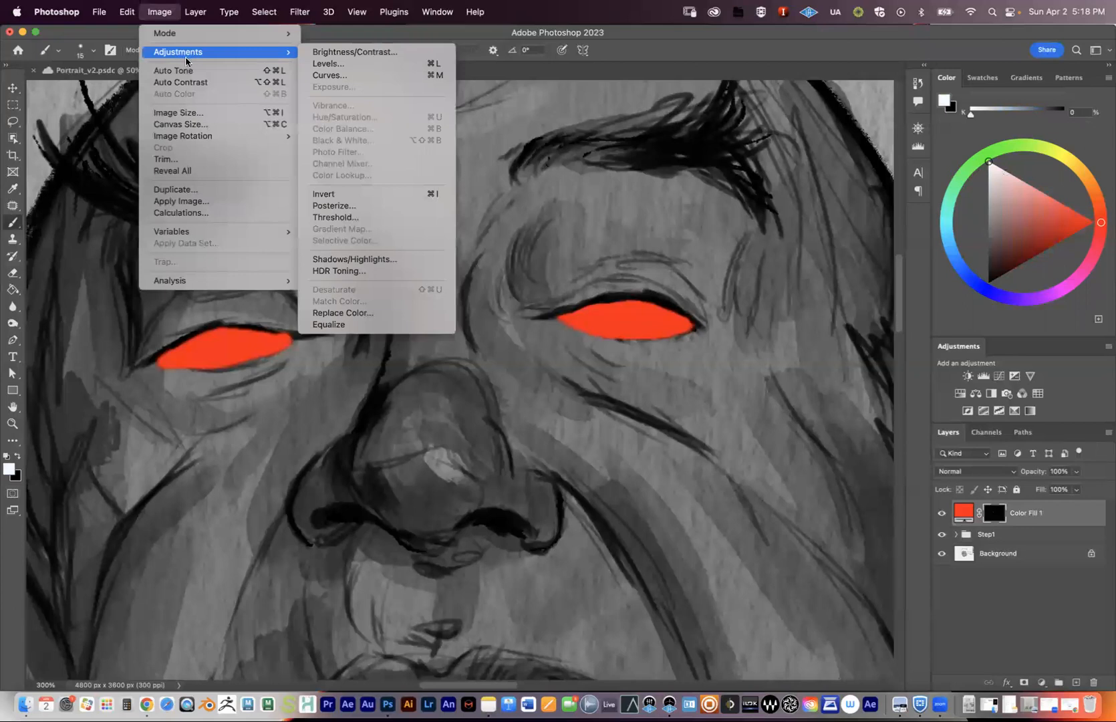
click(366, 195)
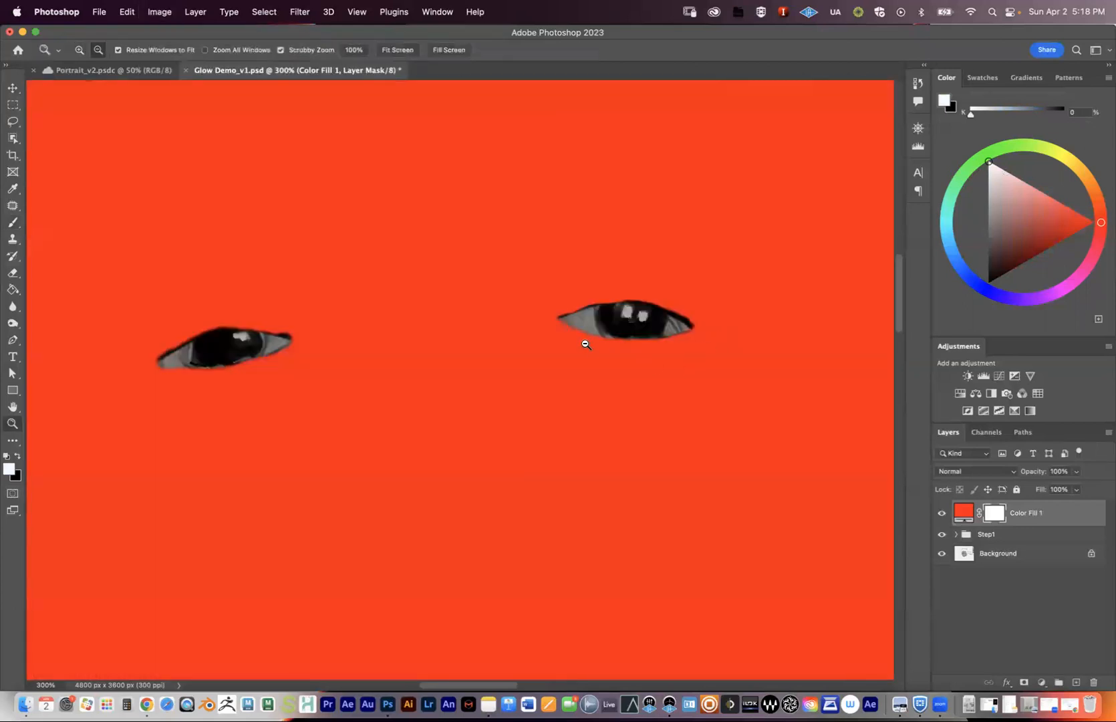
alt+super+click(589, 342)
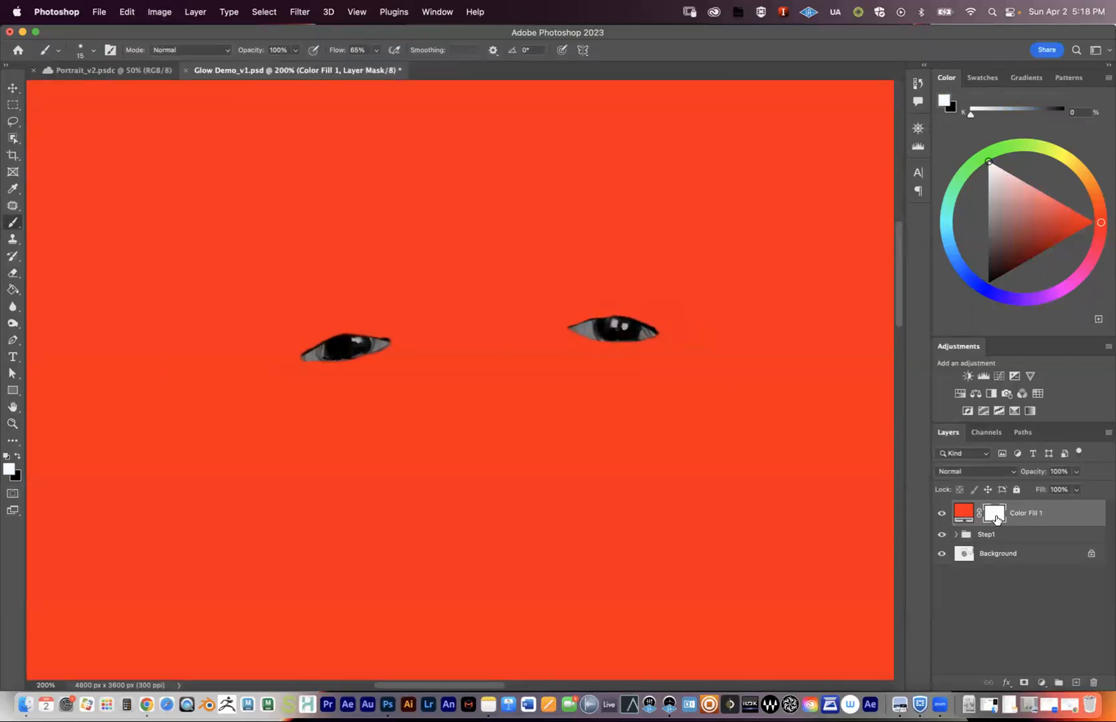
key(super+i)
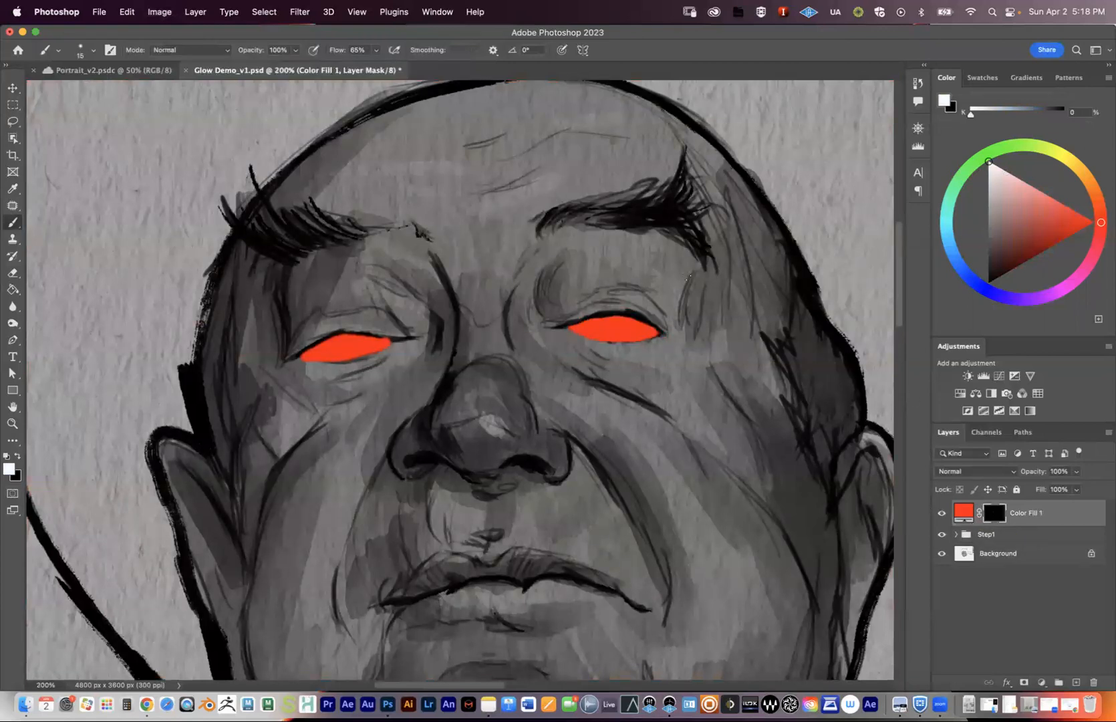
Preview the Multiply blend mode on the red fill over the eyes, keeping the layer set to Normal.
scroll(633, 356, down, 5)
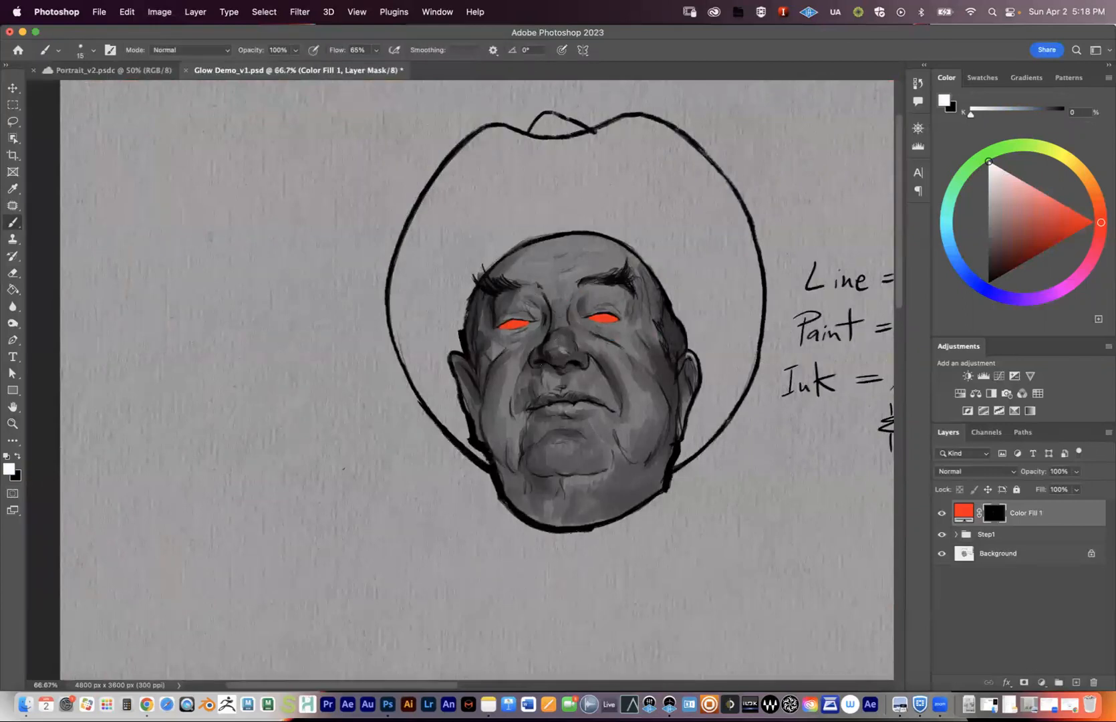
super+click(560, 322)
super+click(560, 324)
super+click(559, 324)
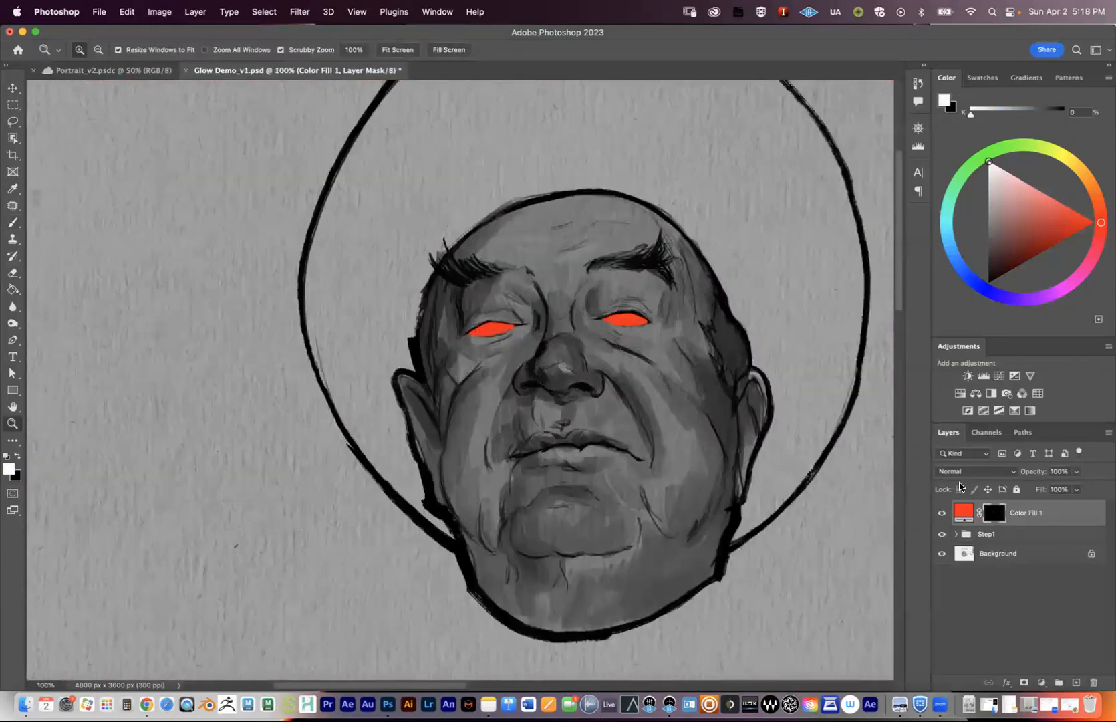
drag(649, 304, 578, 332)
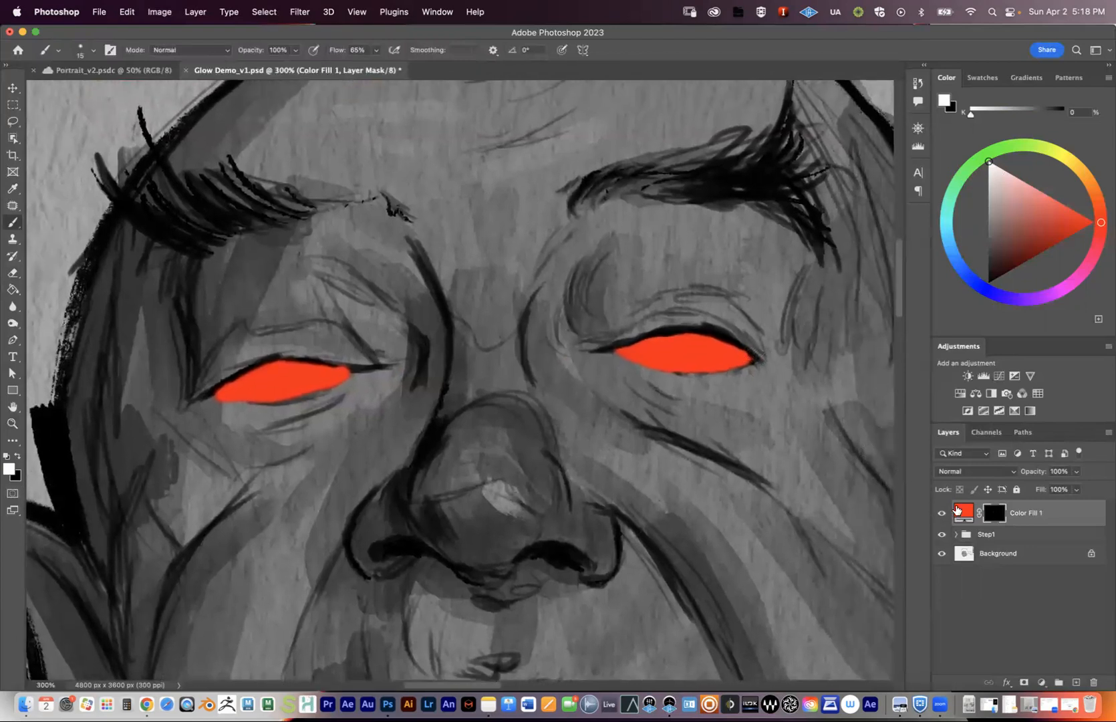
click(956, 510)
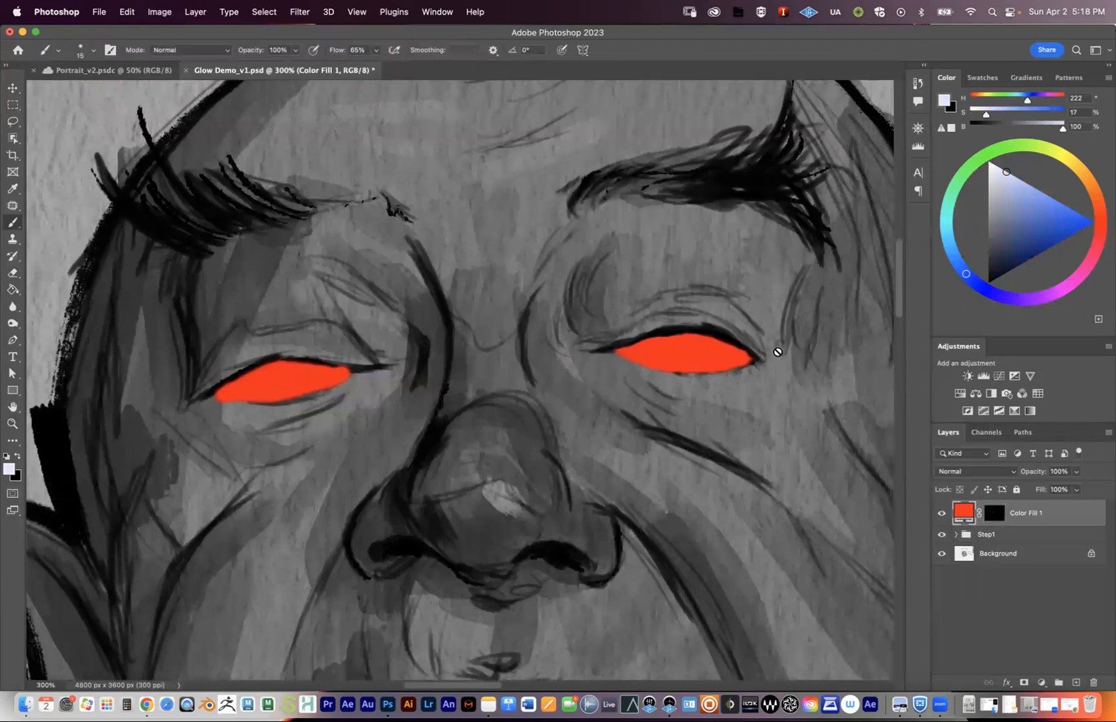
click(1000, 473)
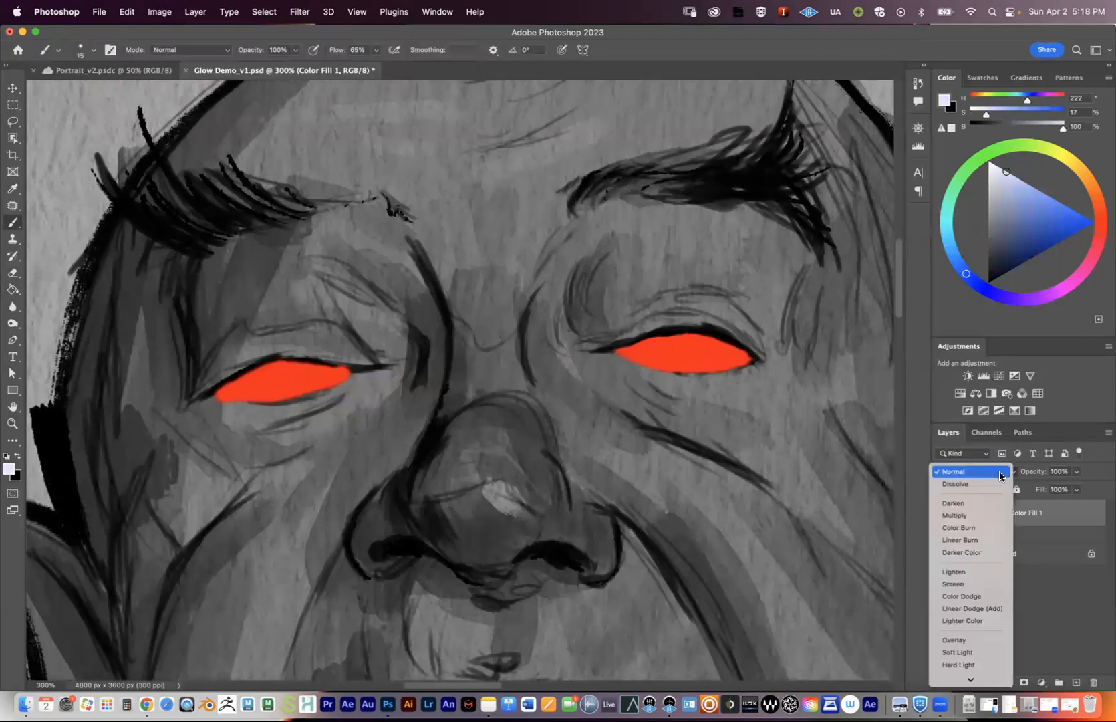
click(1000, 471)
click(988, 473)
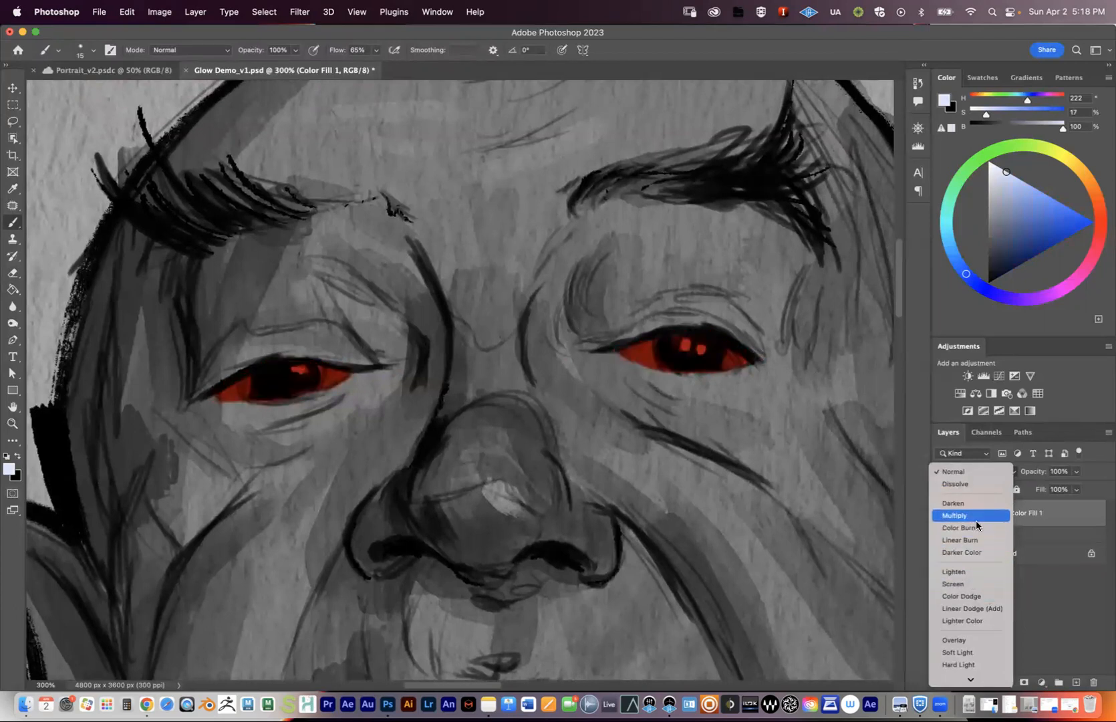
click(950, 473)
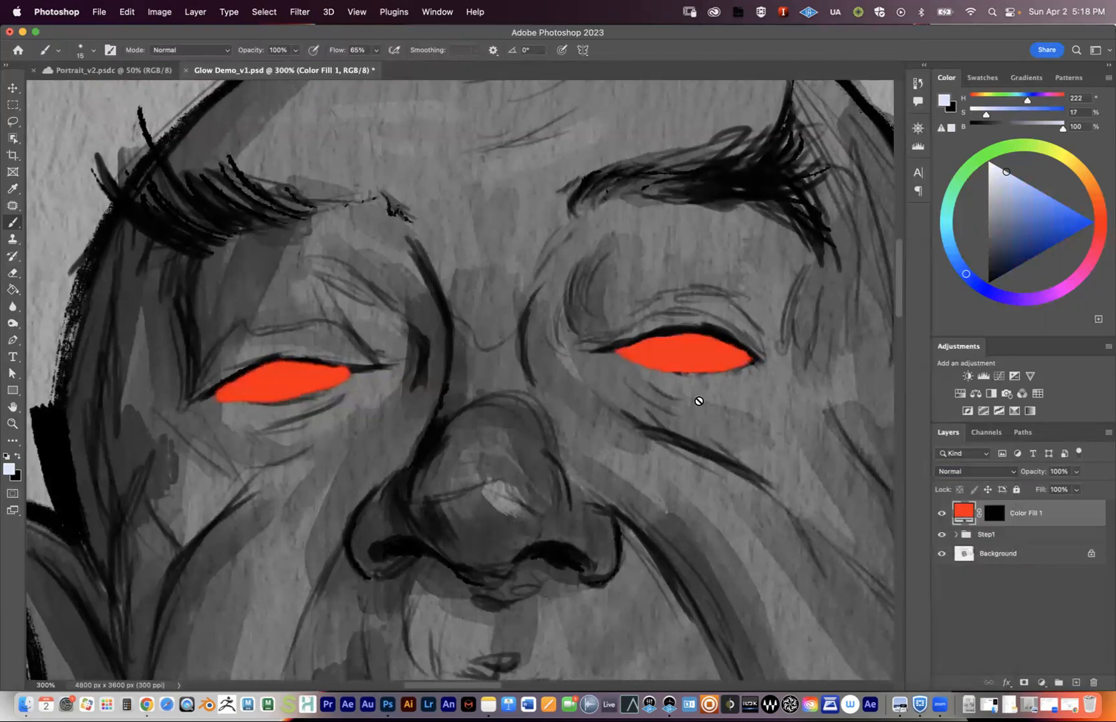
Open the Layer Style blending options of the red color fill layer and move the dialog off the eyes.
right_click(1015, 515)
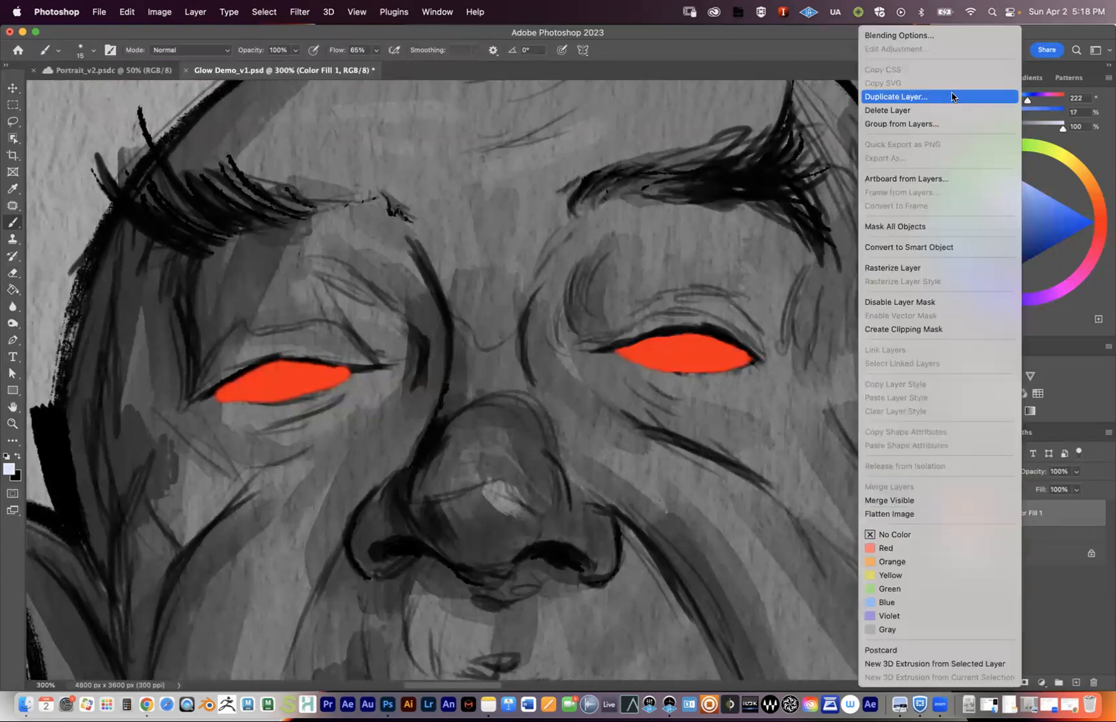
click(944, 37)
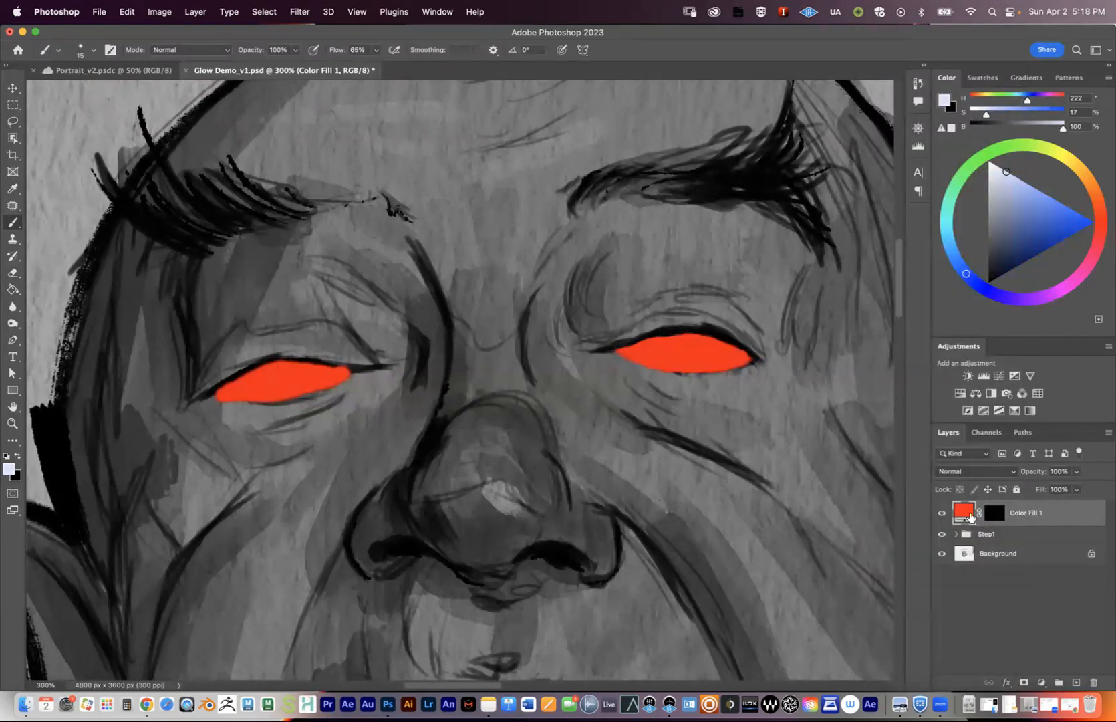
click(941, 513)
click(941, 513)
right_click(1025, 515)
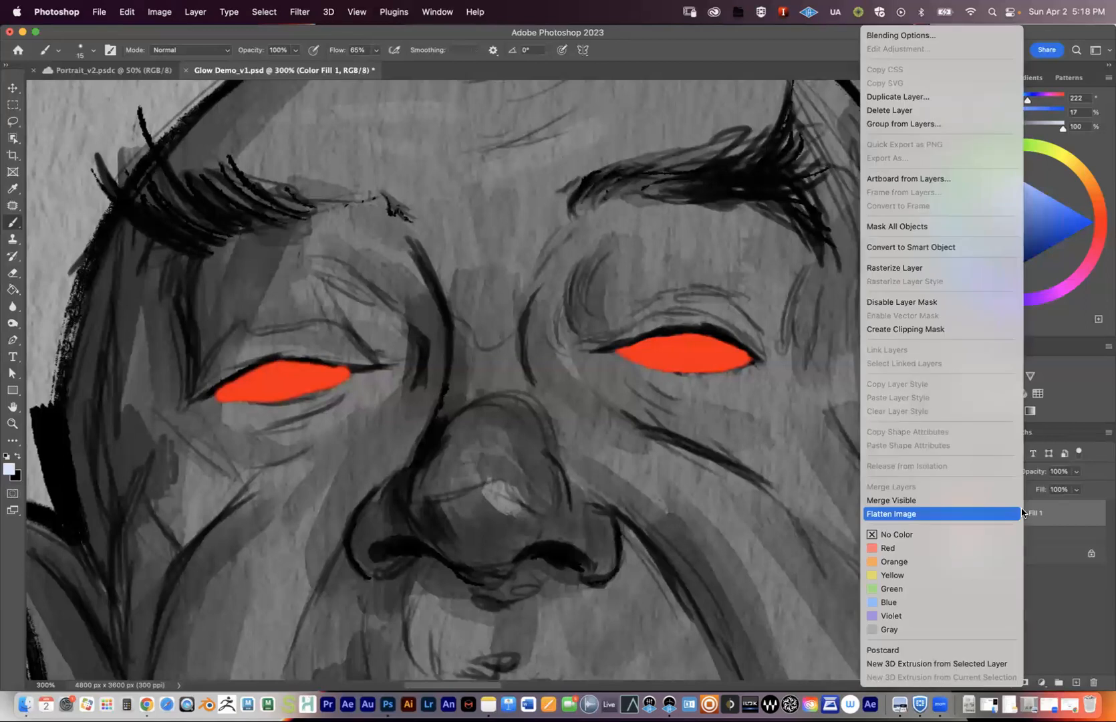
click(919, 37)
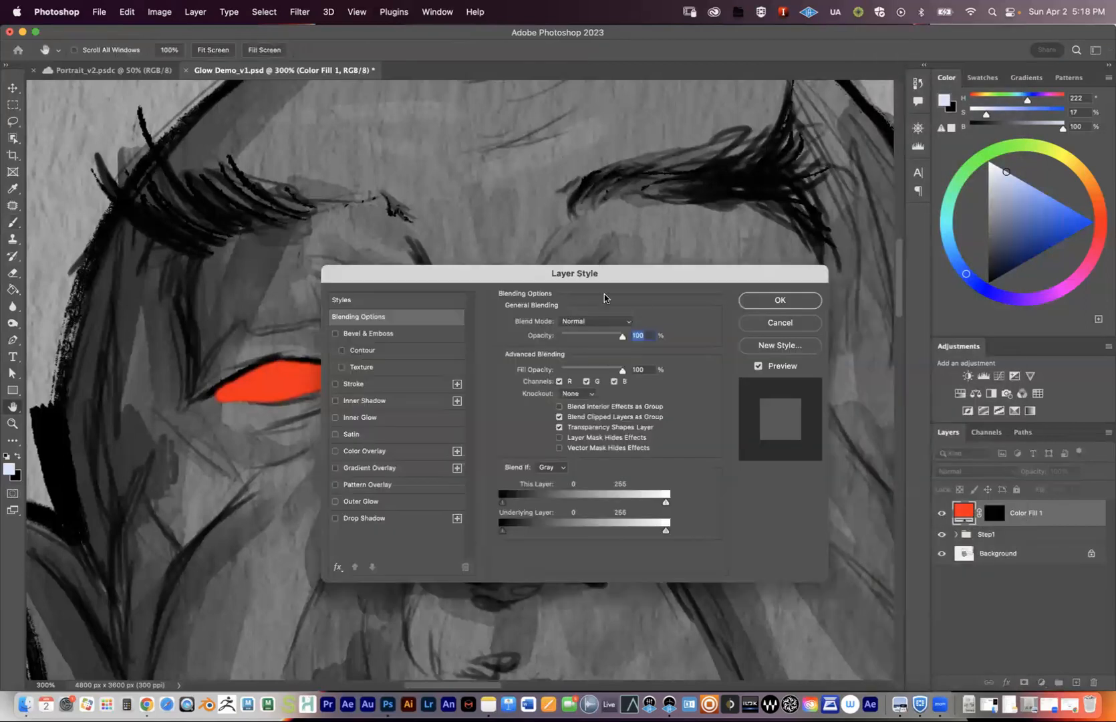
drag(517, 278, 532, 139)
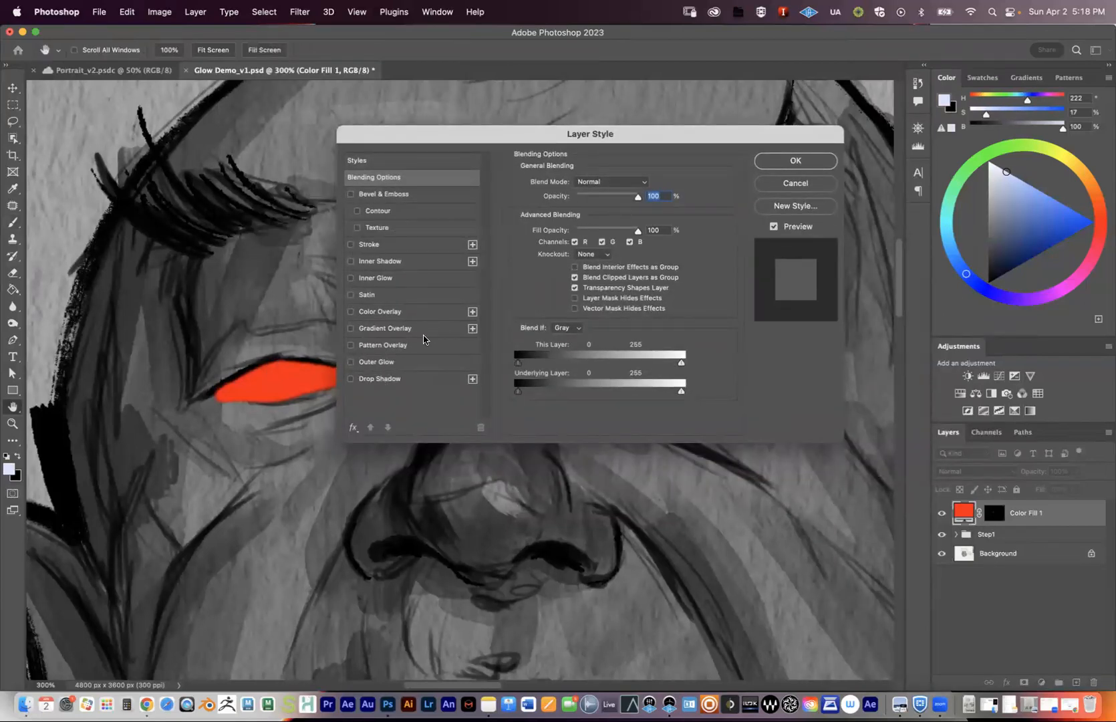
drag(438, 137, 395, 171)
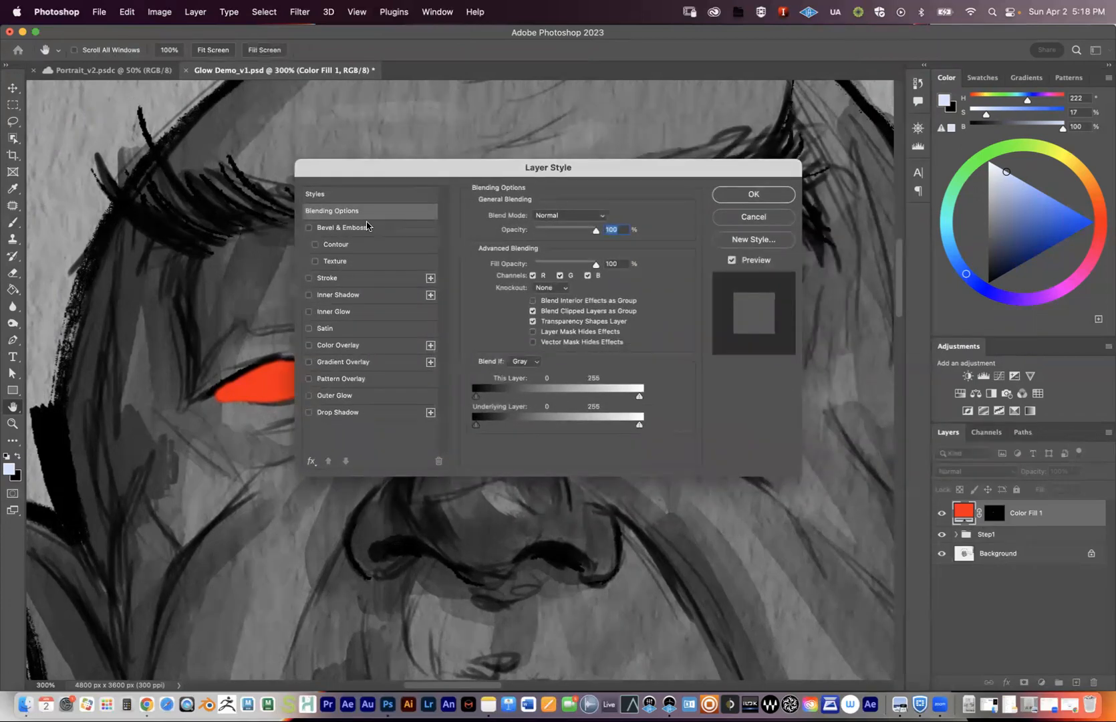
click(341, 210)
drag(532, 167, 482, 181)
Try the Multiply blend mode within the red fill's Layer Style options and return to Normal.
click(520, 229)
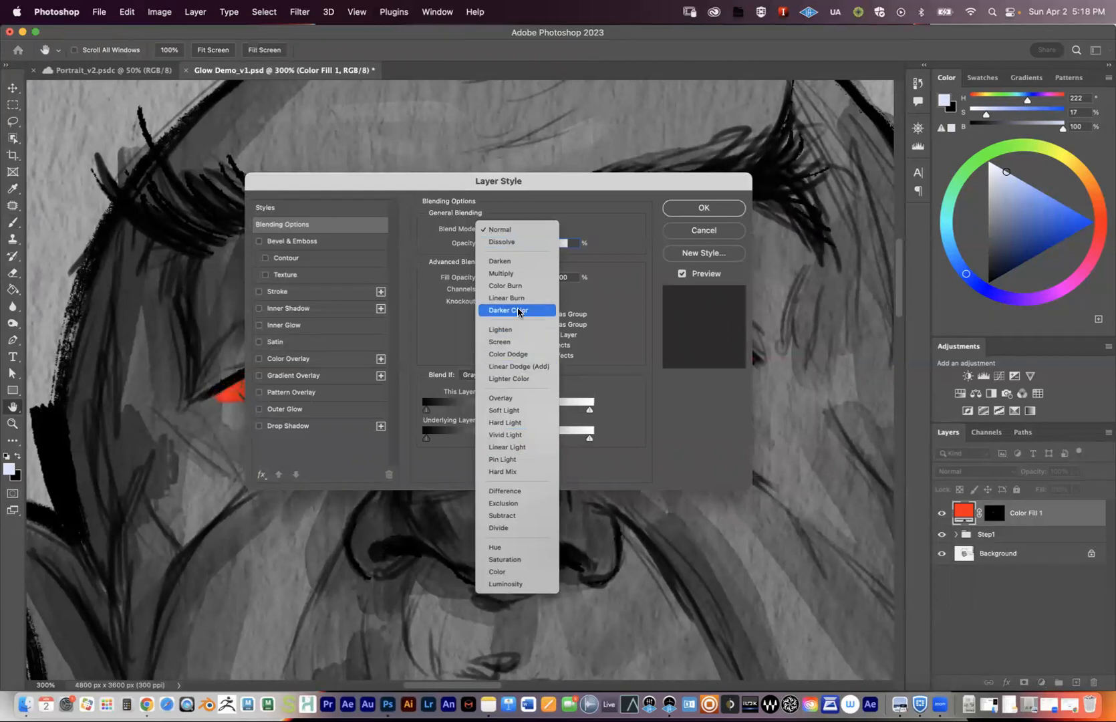
click(512, 276)
drag(528, 181, 638, 182)
click(849, 210)
click(832, 169)
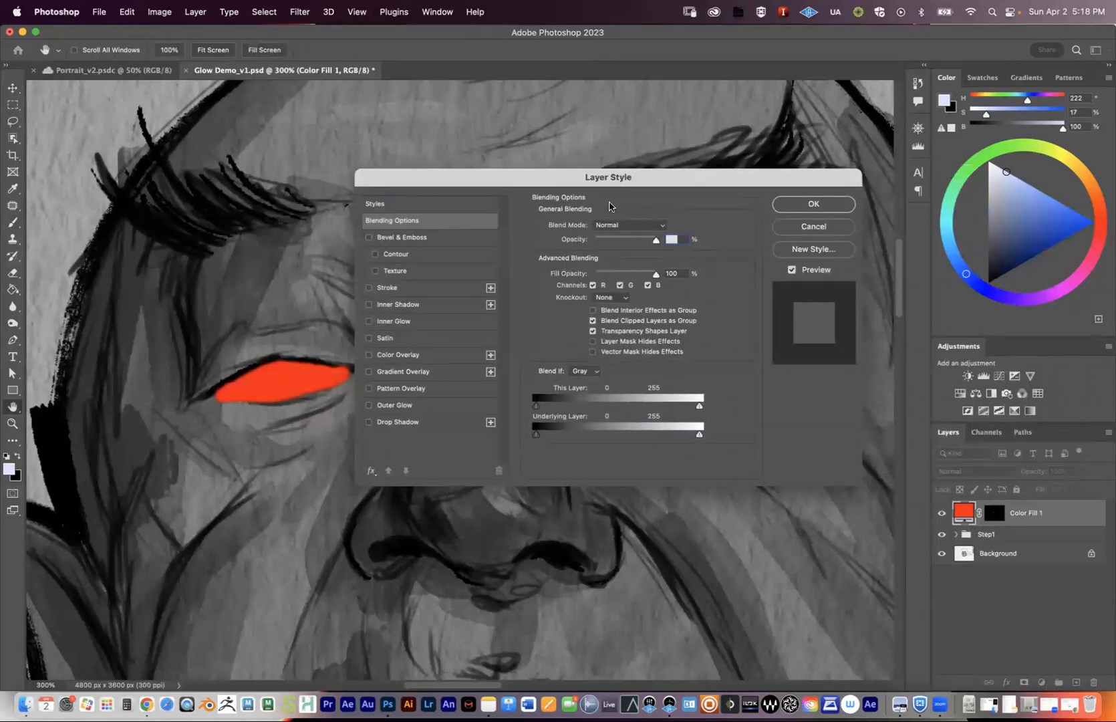
drag(636, 180, 665, 208)
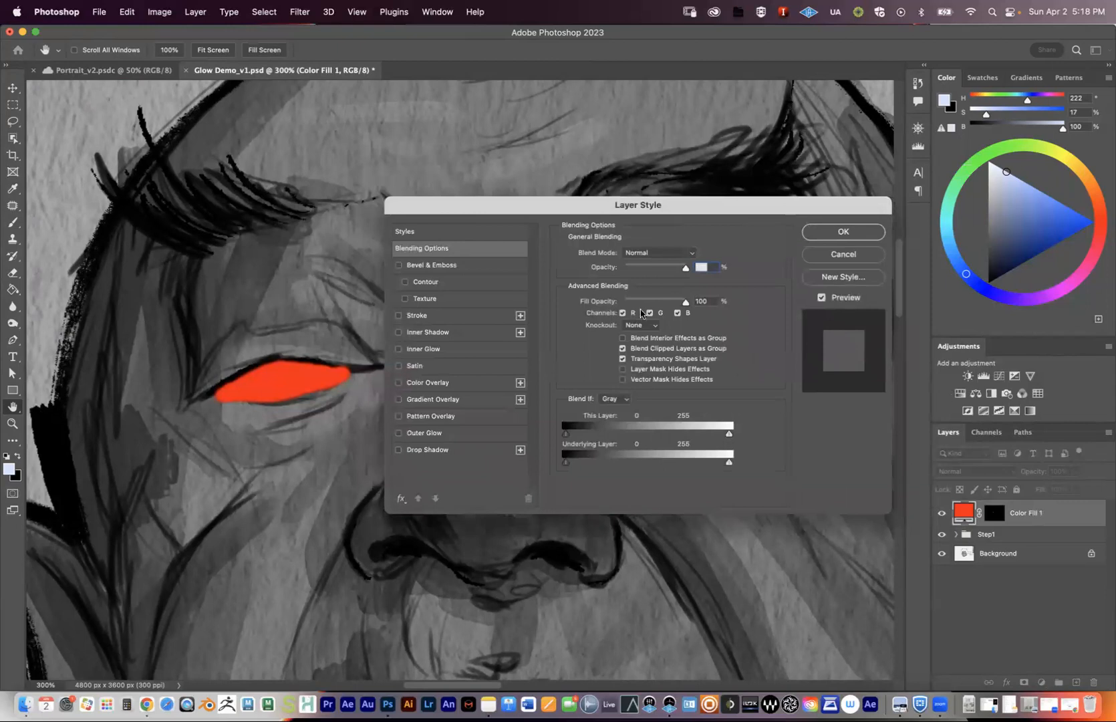
click(672, 254)
click(672, 252)
Raise the black point of the Underlying Layer Blend If range to 41 so the dark eye details show through.
mouse_move(683, 304)
mouse_down()
mouse_move(669, 304)
mouse_move(688, 304)
mouse_up()
drag(564, 463, 583, 462)
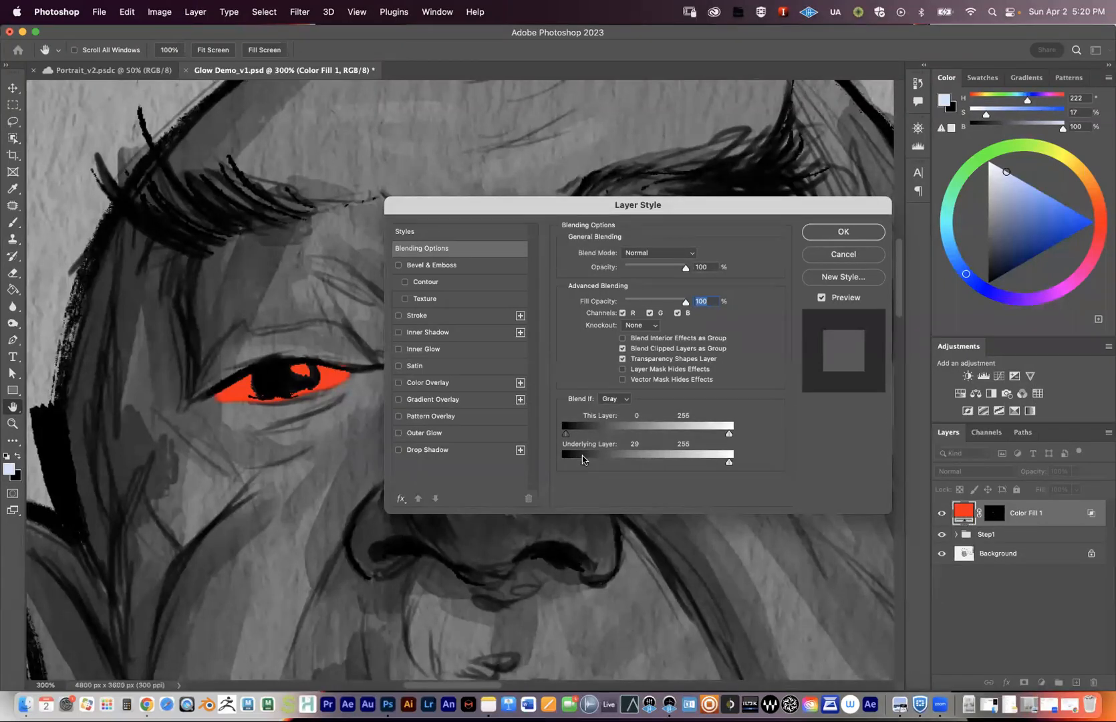
mouse_move(585, 462)
mouse_down()
mouse_move(682, 472)
mouse_move(545, 460)
mouse_move(635, 461)
mouse_move(548, 461)
mouse_move(583, 461)
mouse_up()
mouse_move(576, 456)
mouse_down()
mouse_move(618, 459)
mouse_move(589, 468)
mouse_up()
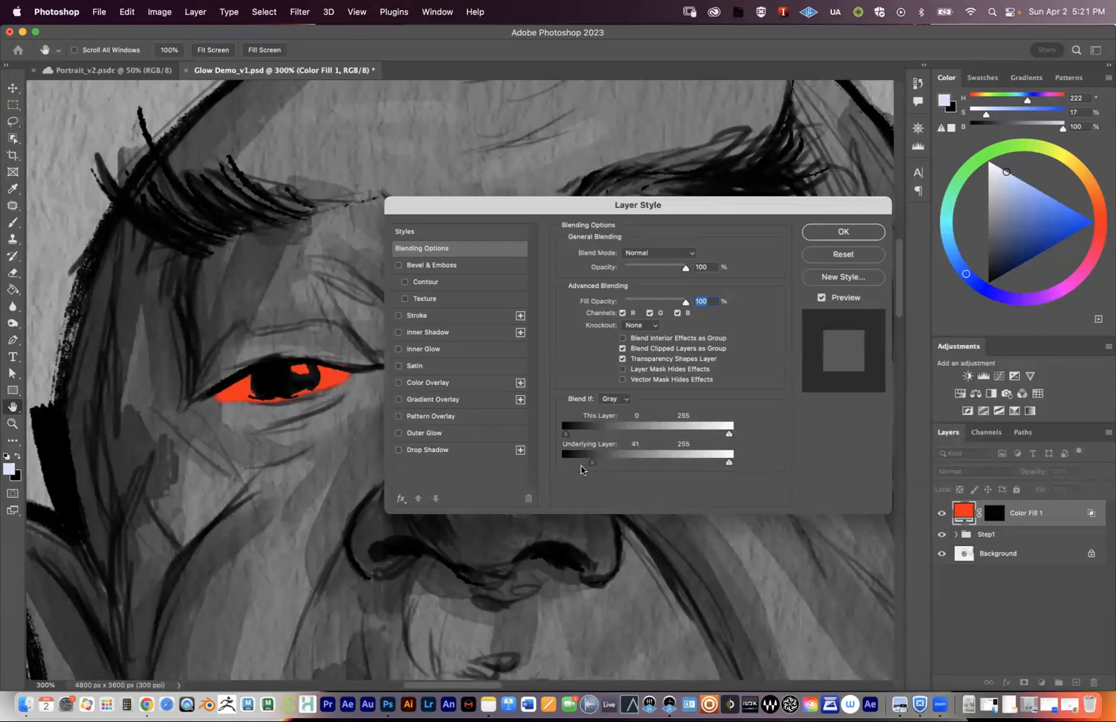
Split the Underlying Layer black point in Blend If to 0 / 20 for a softer transition and apply the layer style.
mouse_move(584, 463)
mouse_down()
mouse_move(569, 473)
mouse_move(616, 463)
mouse_move(558, 468)
mouse_move(648, 463)
mouse_move(576, 466)
mouse_move(595, 466)
mouse_up()
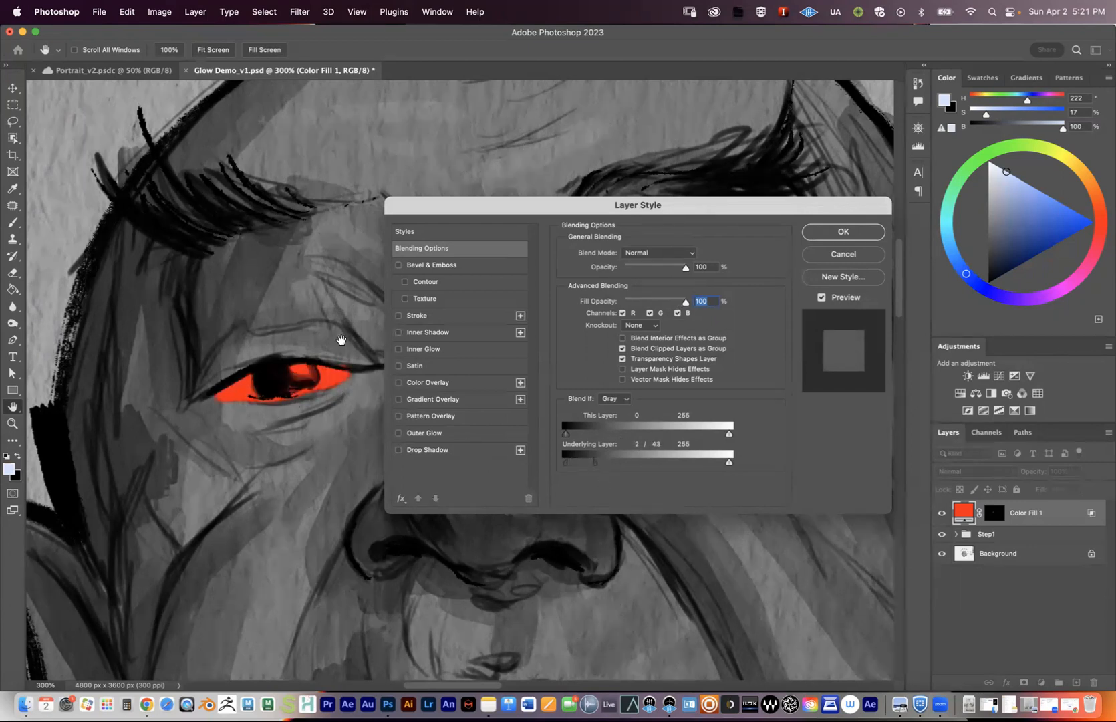
drag(684, 270, 688, 301)
click(711, 302)
mouse_move(592, 462)
mouse_down()
mouse_move(570, 467)
mouse_move(581, 460)
mouse_up()
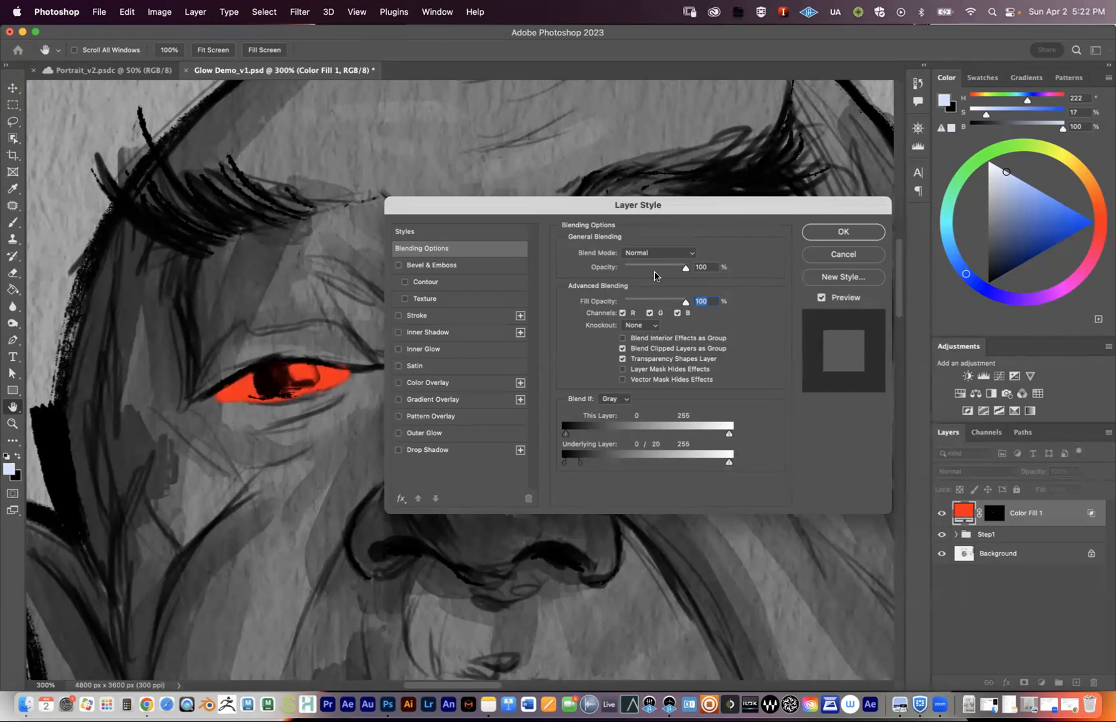
click(827, 233)
Check the eyes against the whole portrait and undo the Blend If change on the red fill.
key(z)
alt+click(672, 391)
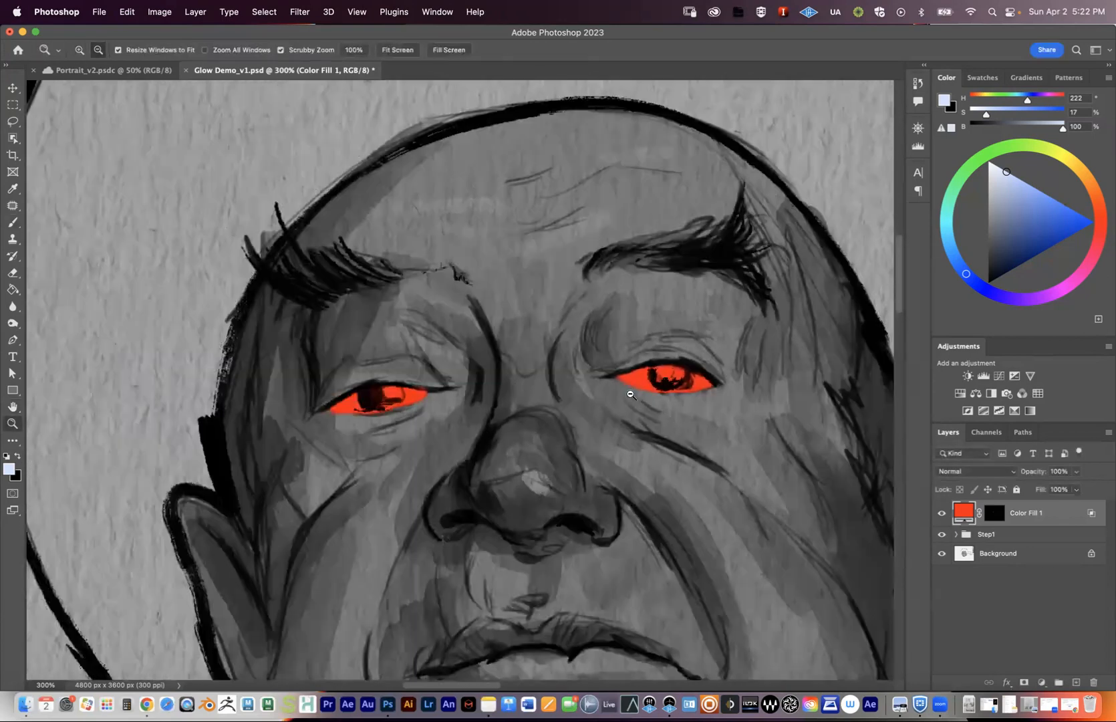
alt+click(630, 395)
click(624, 405)
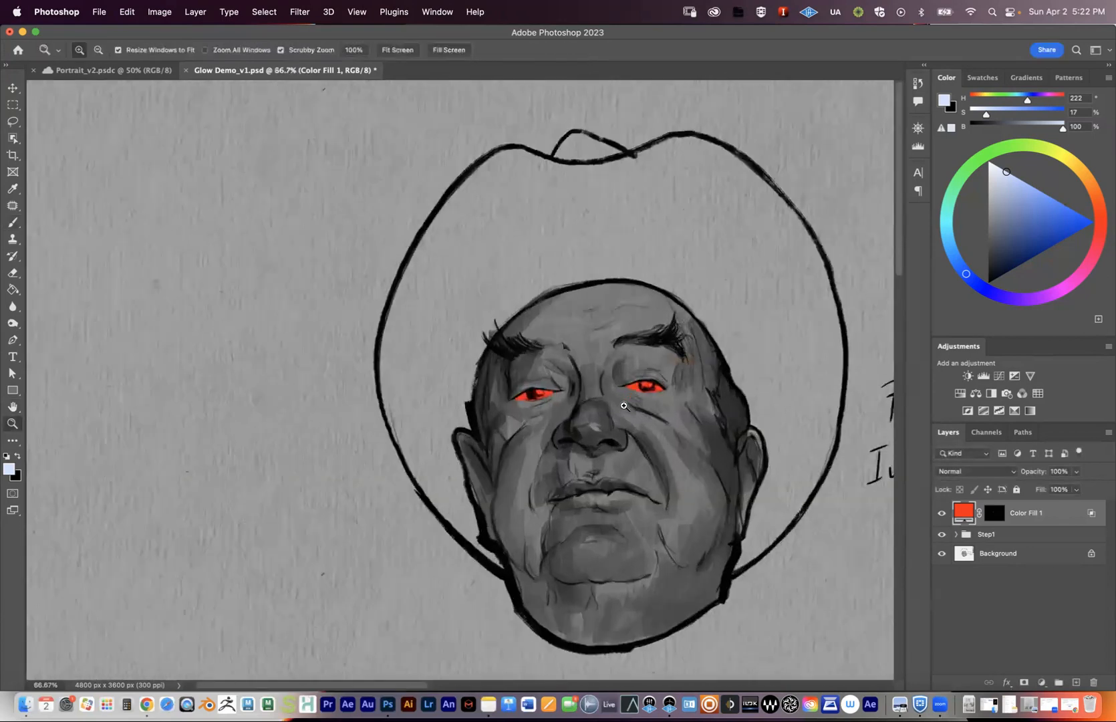
triple_click(632, 403)
key(b)
key(super+z)
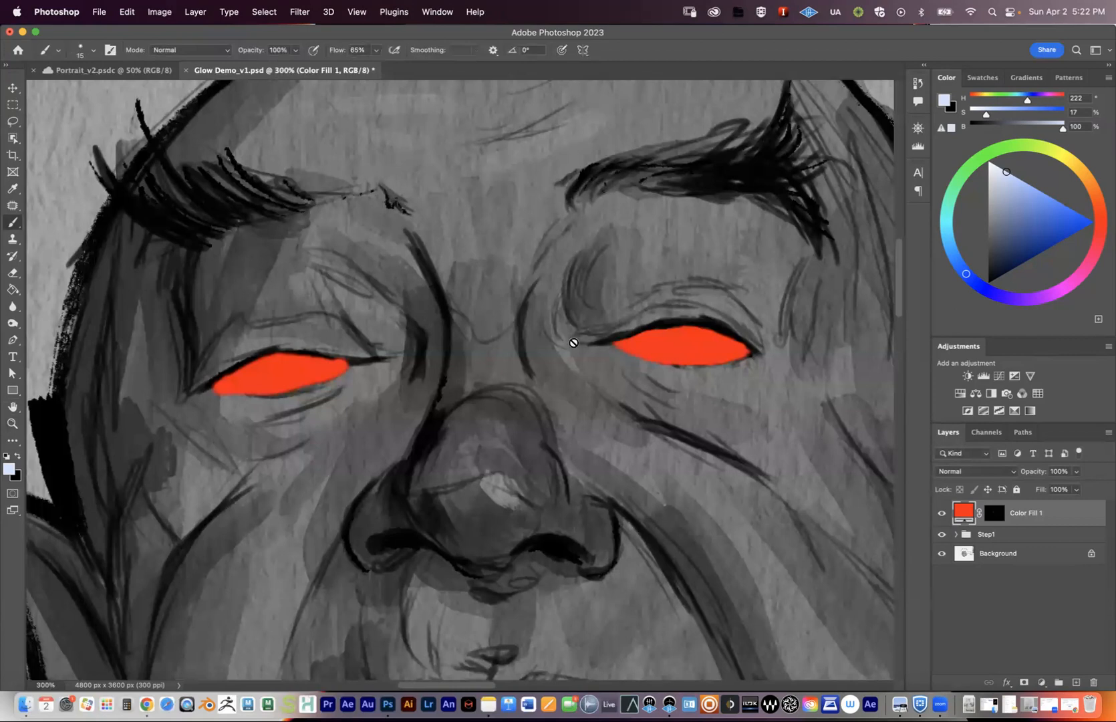
scroll(574, 343, right, 2)
scroll(573, 342, down, 1)
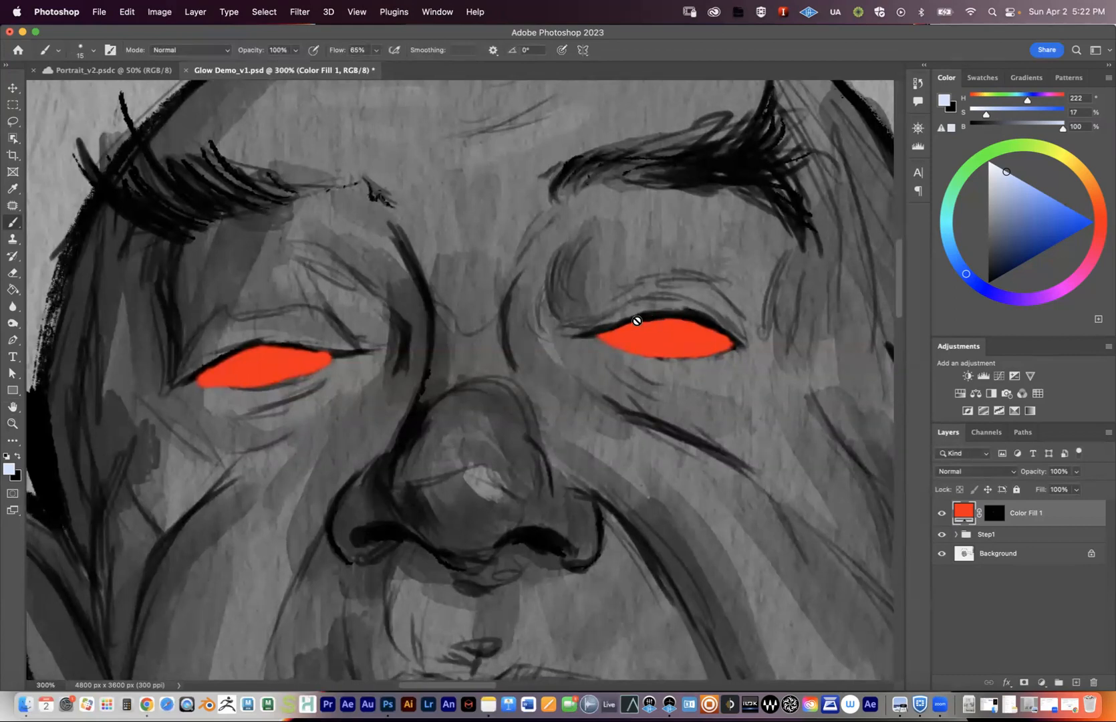
Switch to the Dodge tool.
click(15, 325)
right_click(14, 325)
click(52, 322)
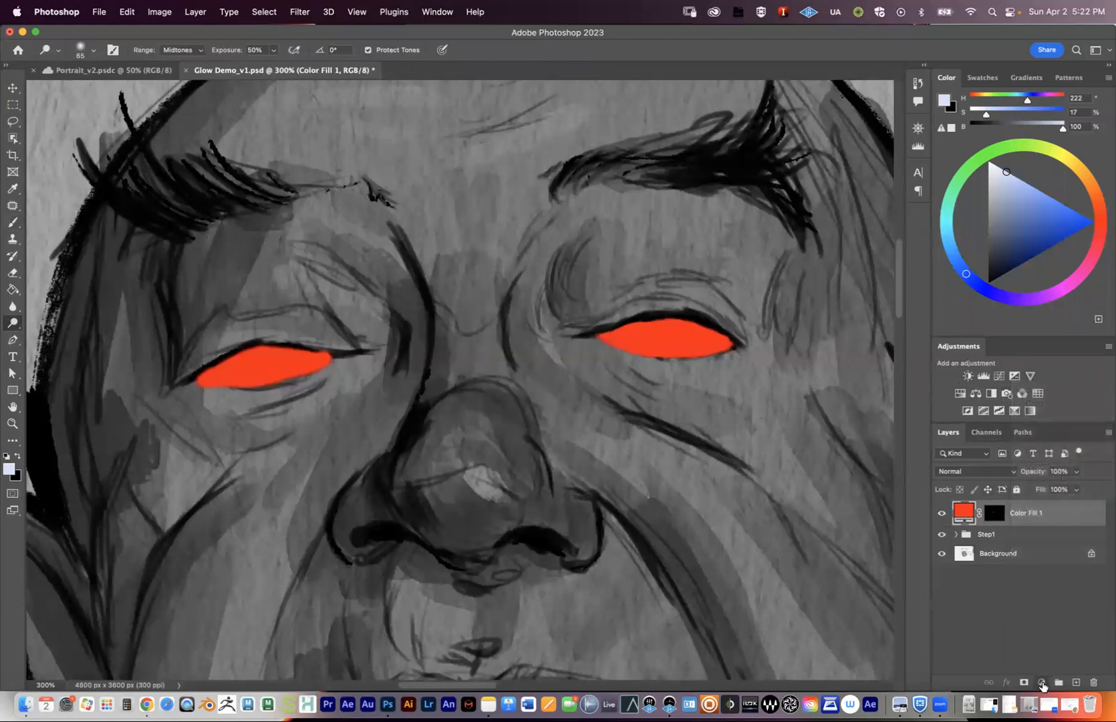
click(1042, 682)
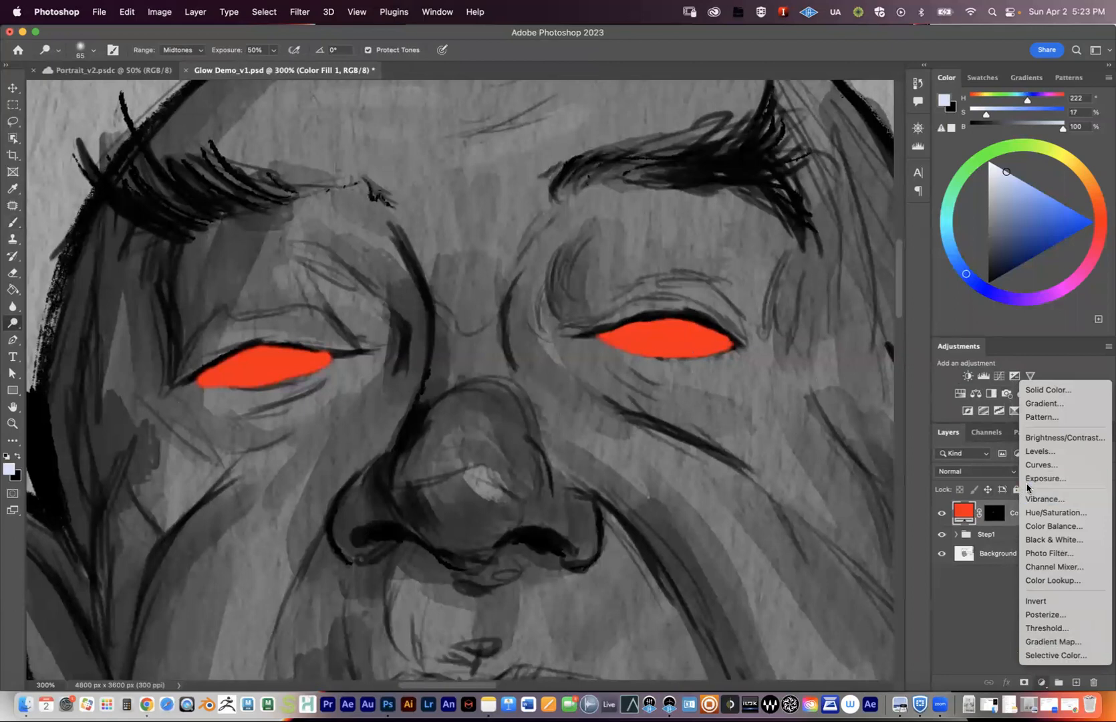
click(973, 612)
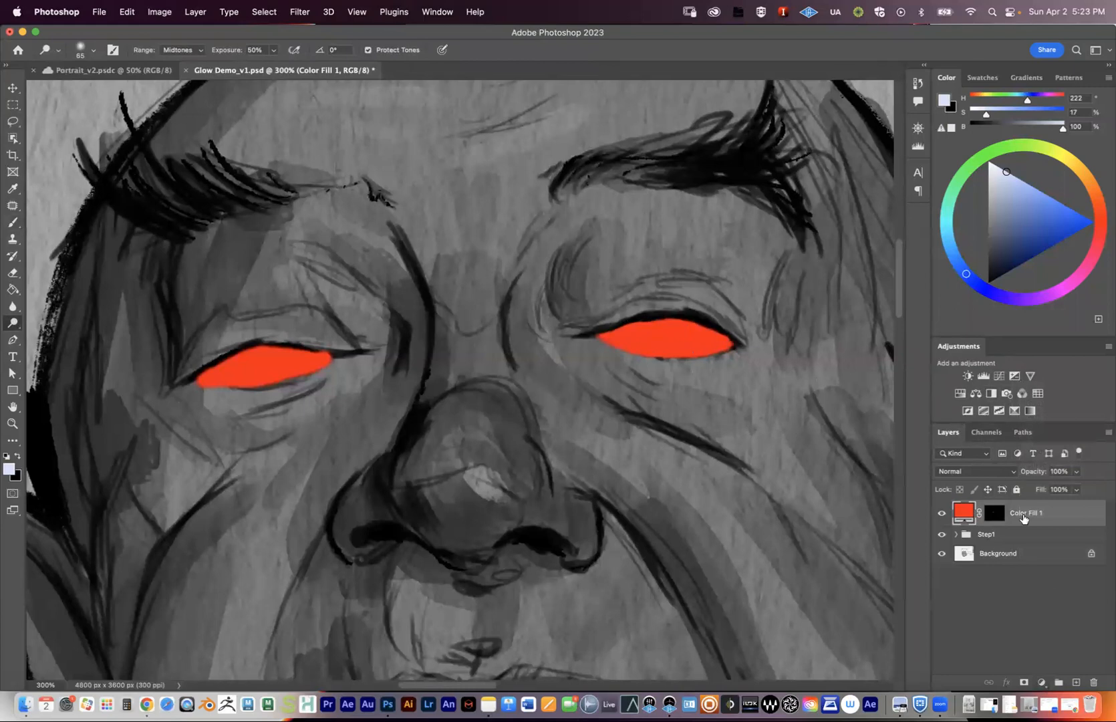
click(1042, 682)
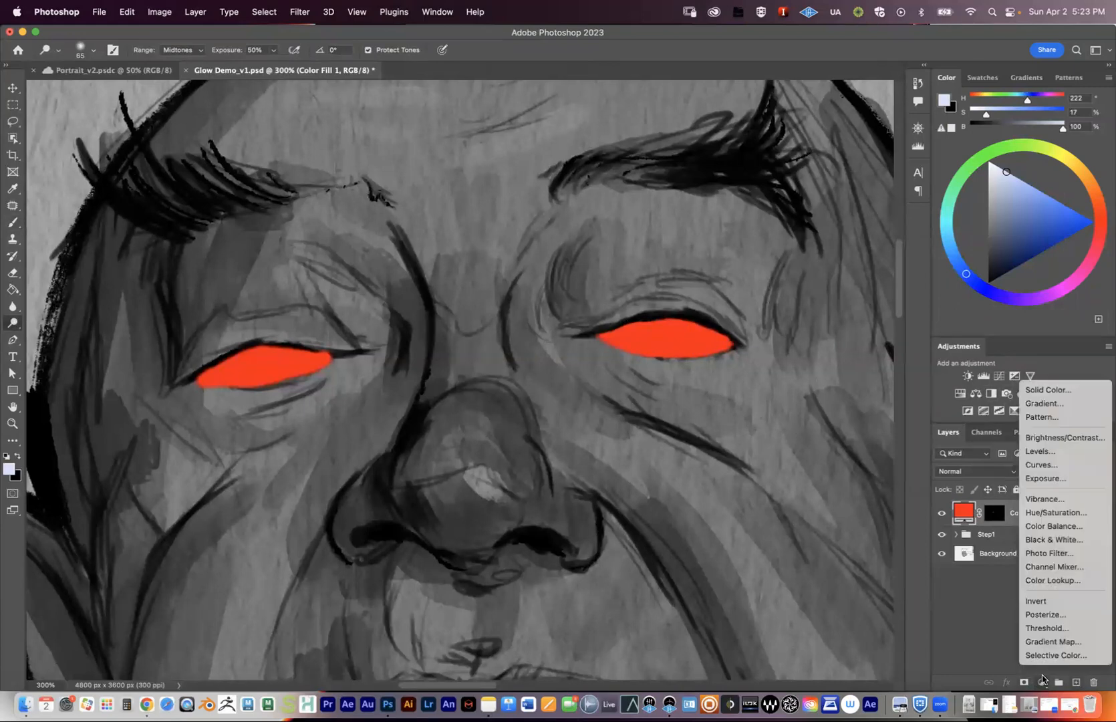
click(981, 553)
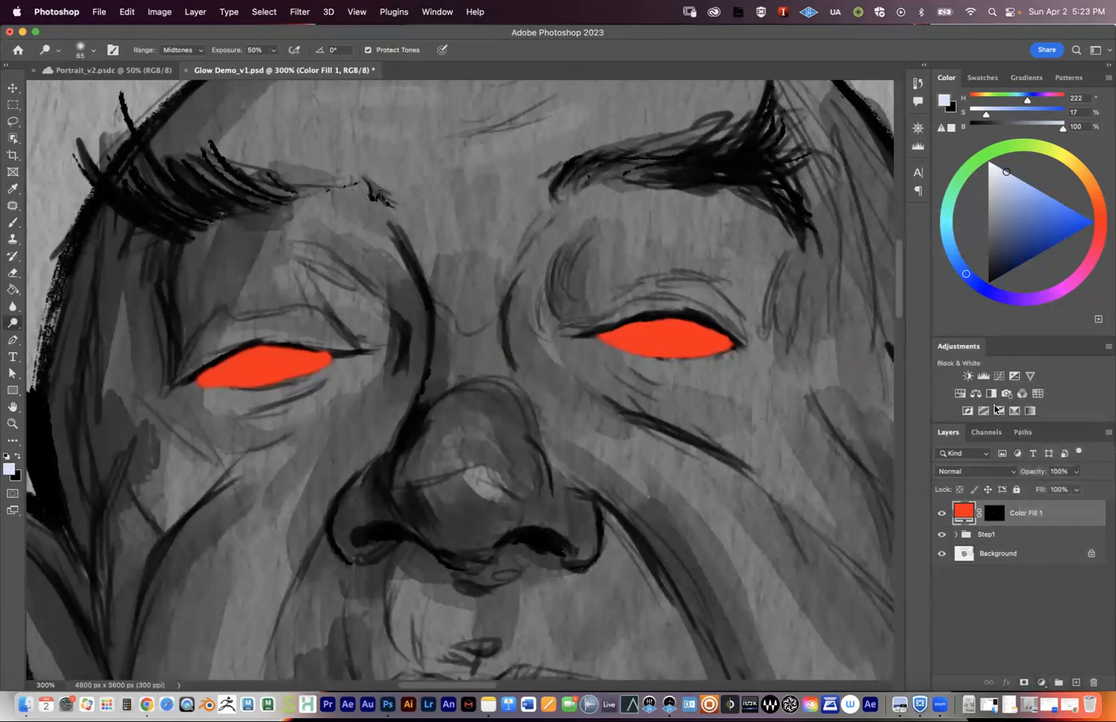
click(435, 12)
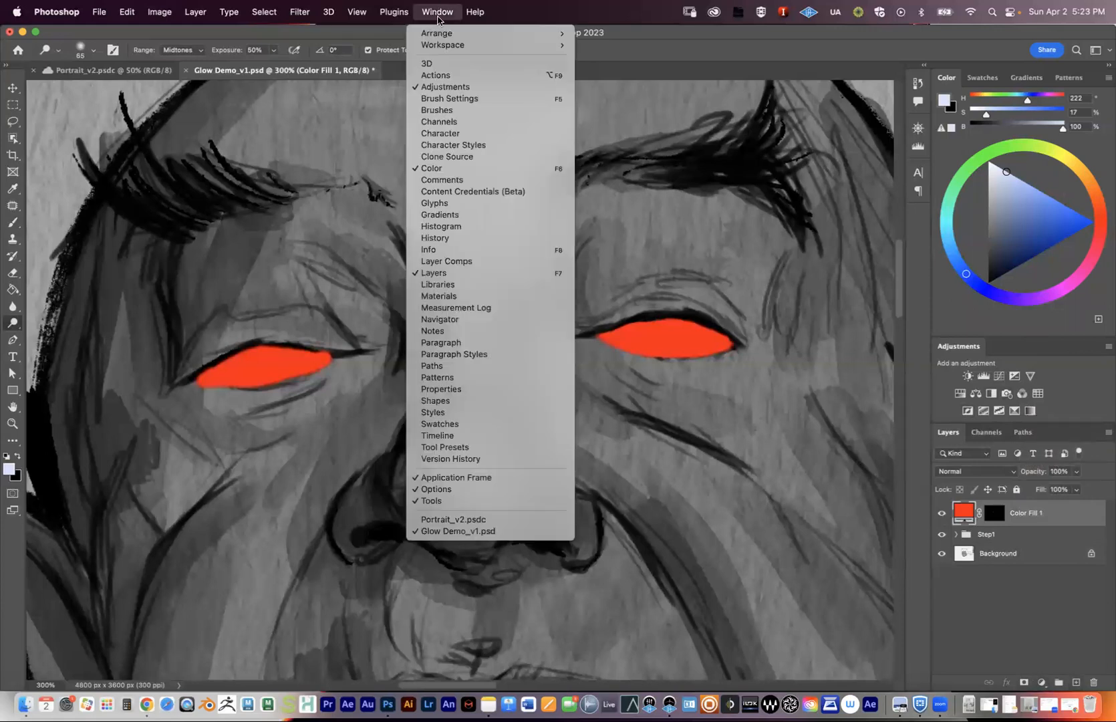
click(452, 86)
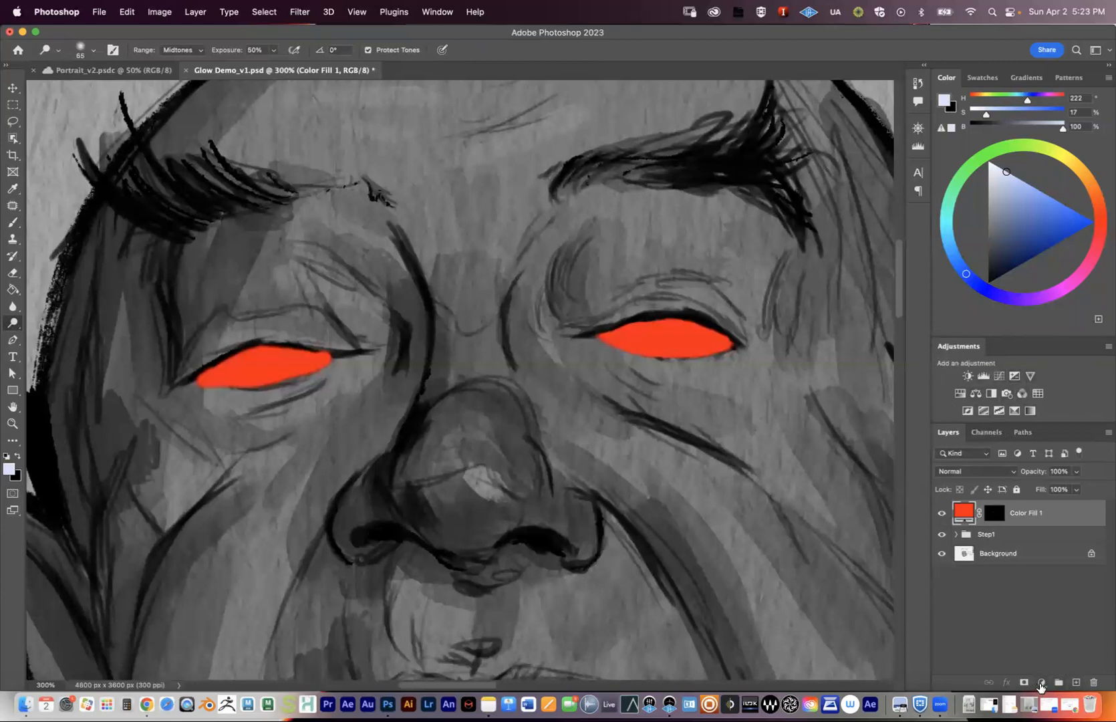
Add an Exposure adjustment layer clipped to the red fill, with exposure about +2.58 and offset about +0.0546.
click(1039, 684)
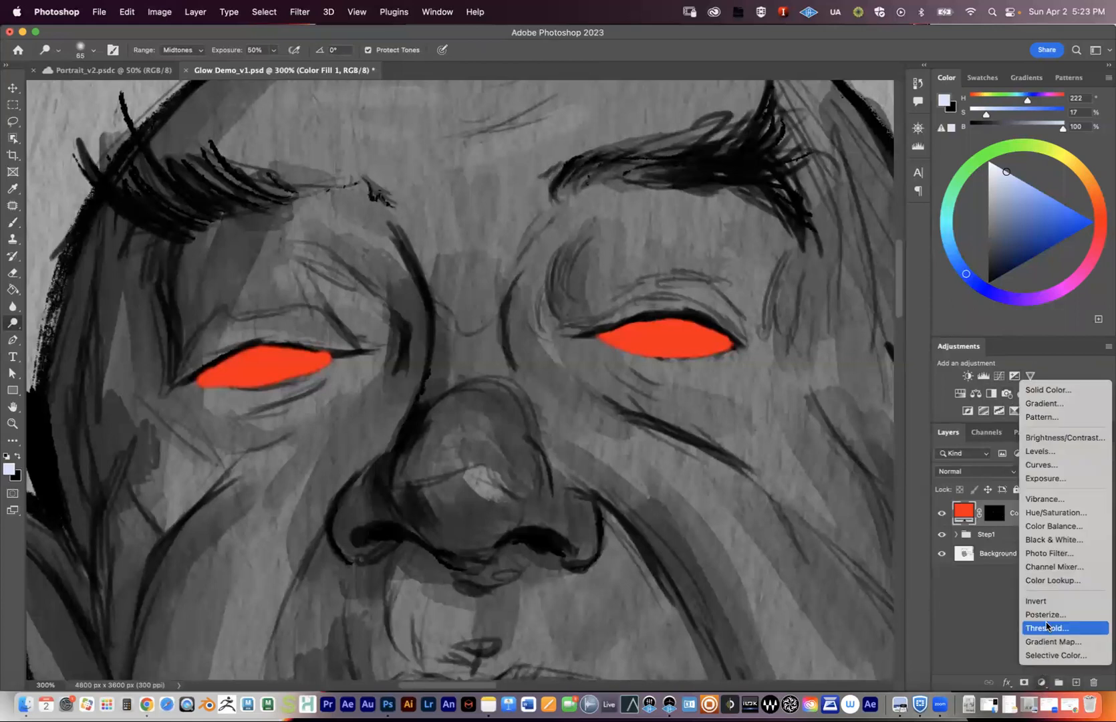
click(1041, 478)
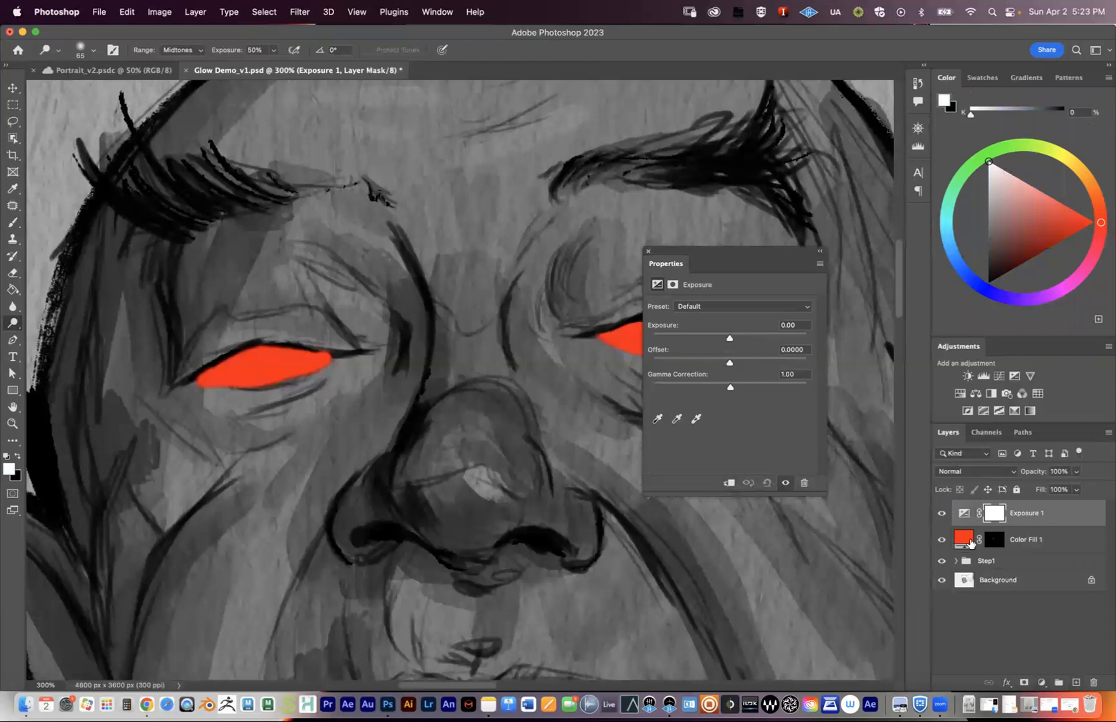
right_click(1028, 513)
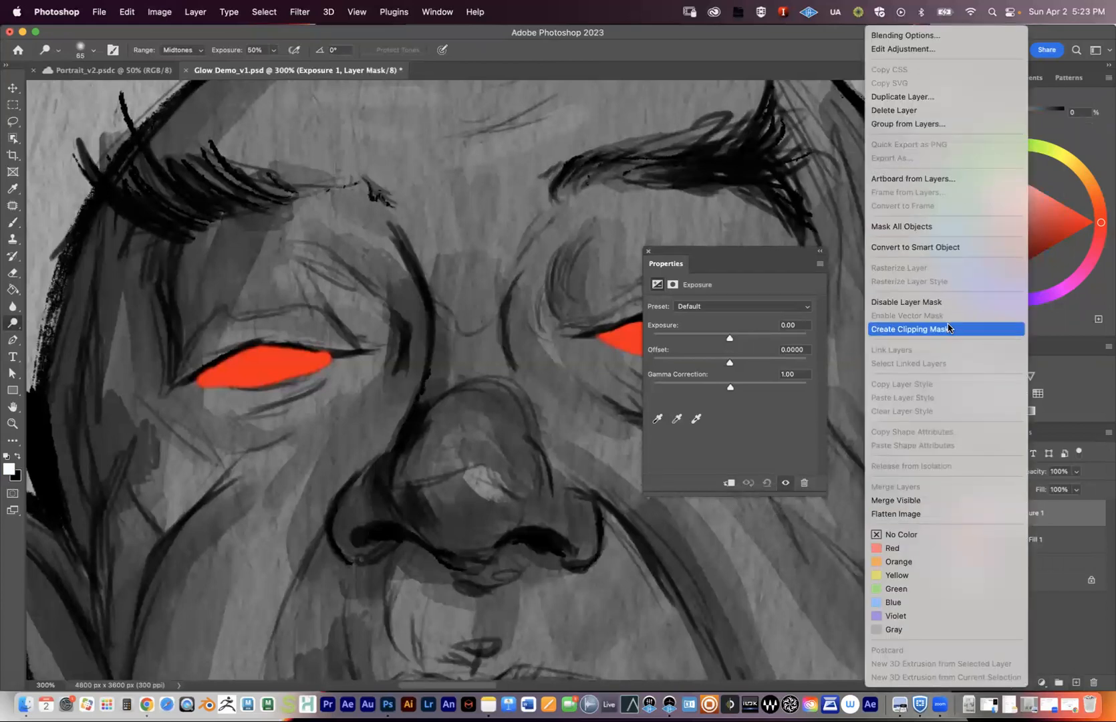
click(775, 254)
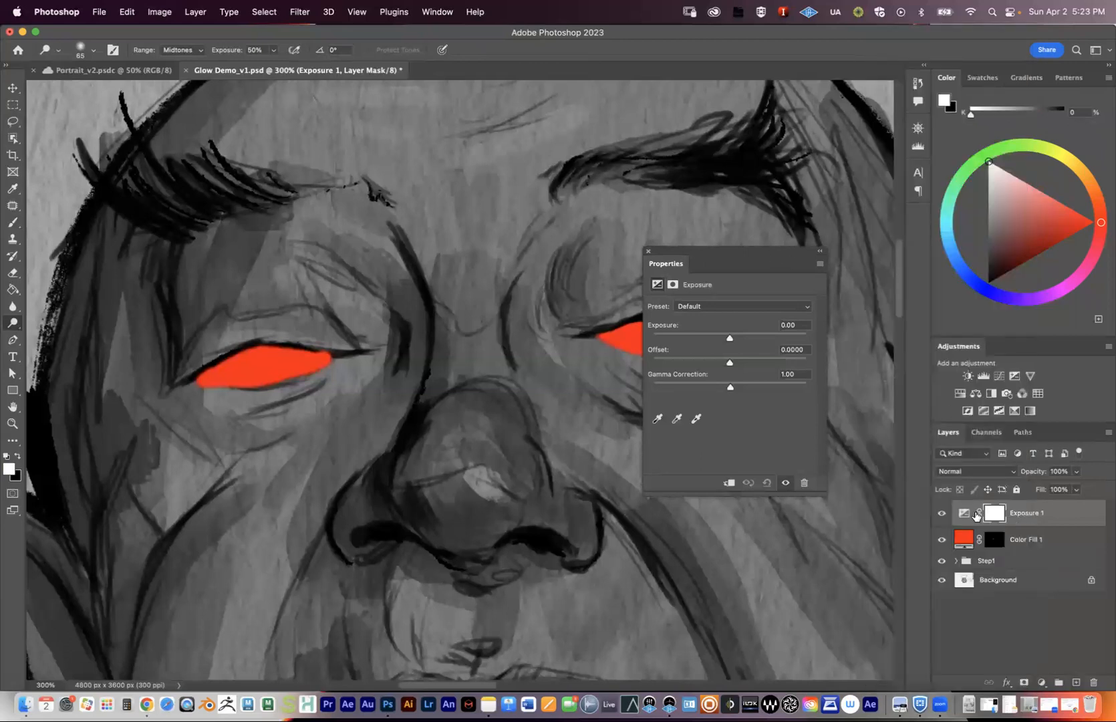
click(729, 482)
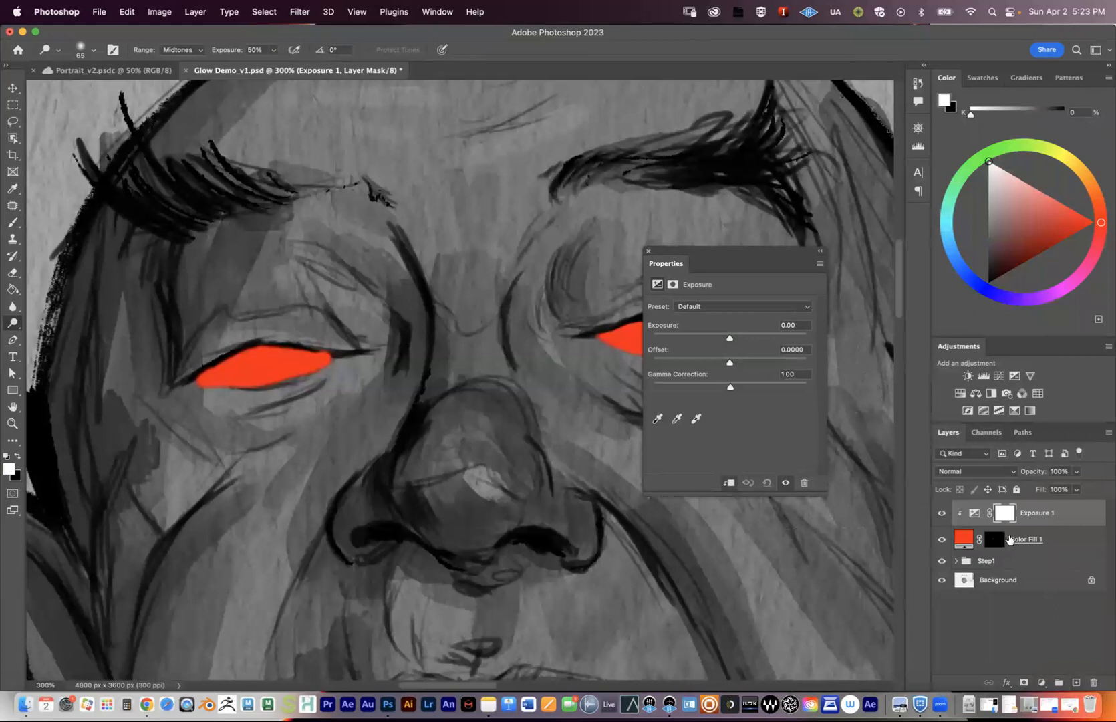
mouse_move(731, 343)
mouse_down()
mouse_move(763, 340)
mouse_move(735, 365)
mouse_up()
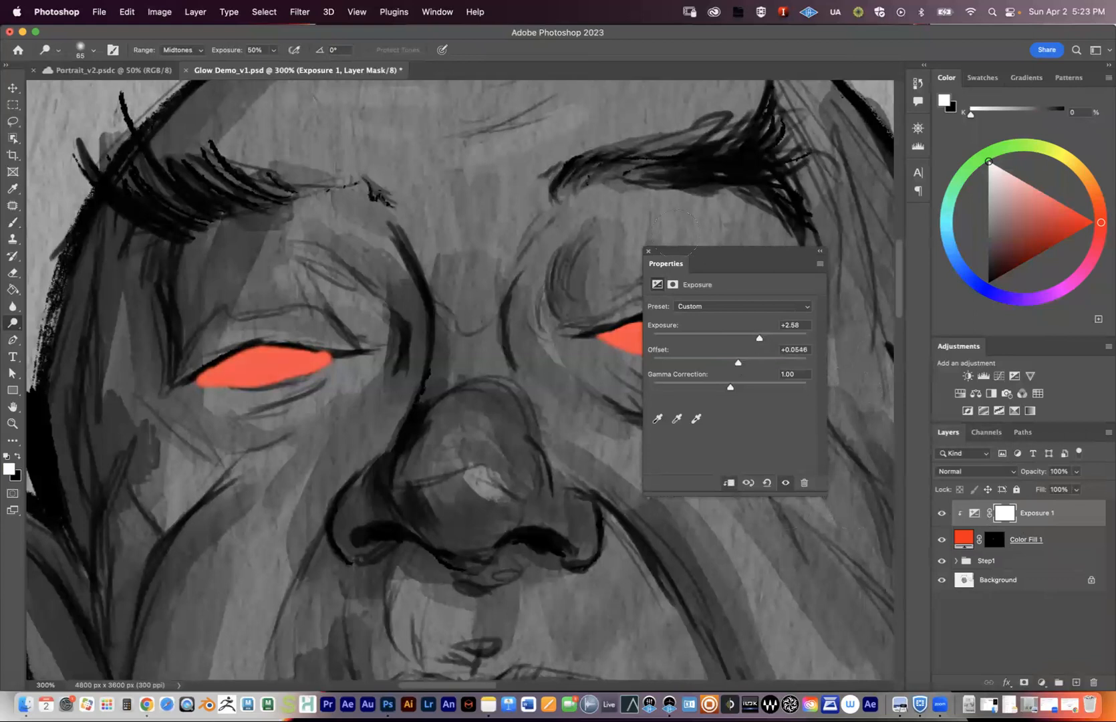
click(647, 252)
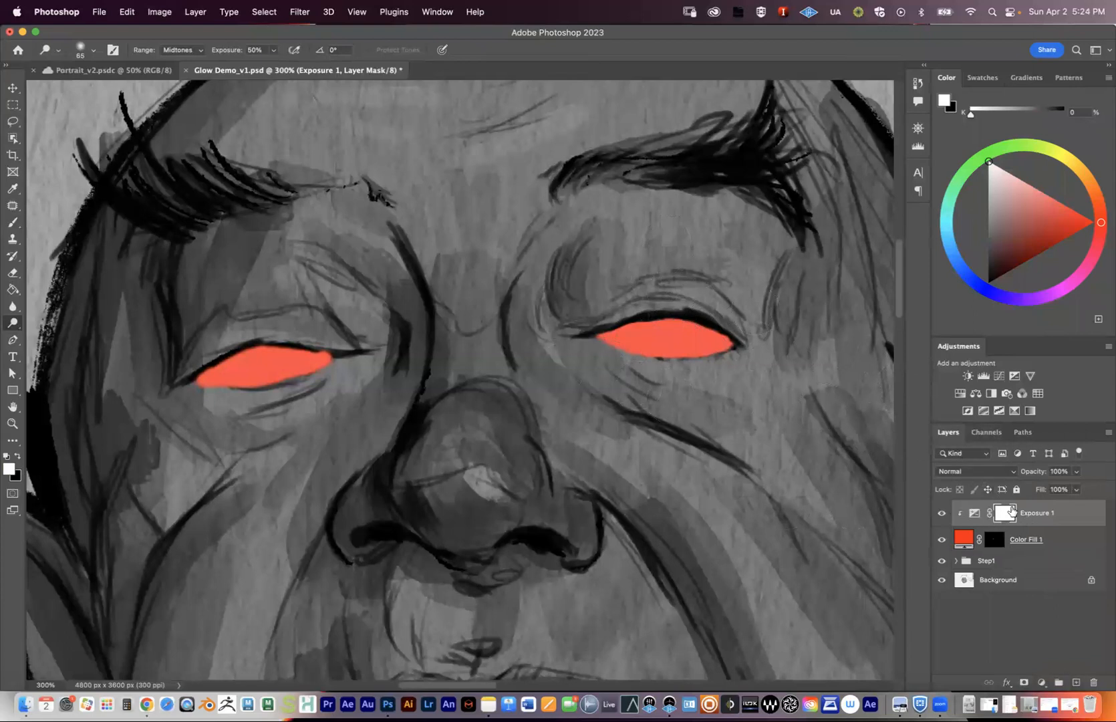
Invert the Exposure layer's mask to black to hide the brightening on the eyes.
click(973, 512)
click(1005, 513)
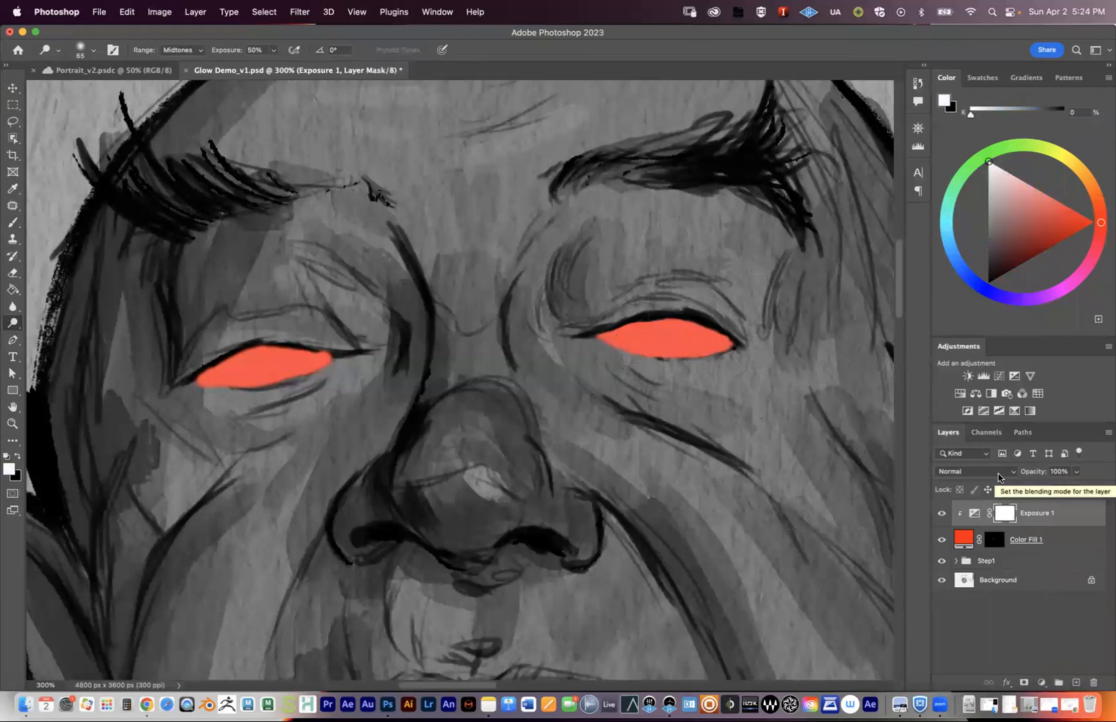
click(165, 14)
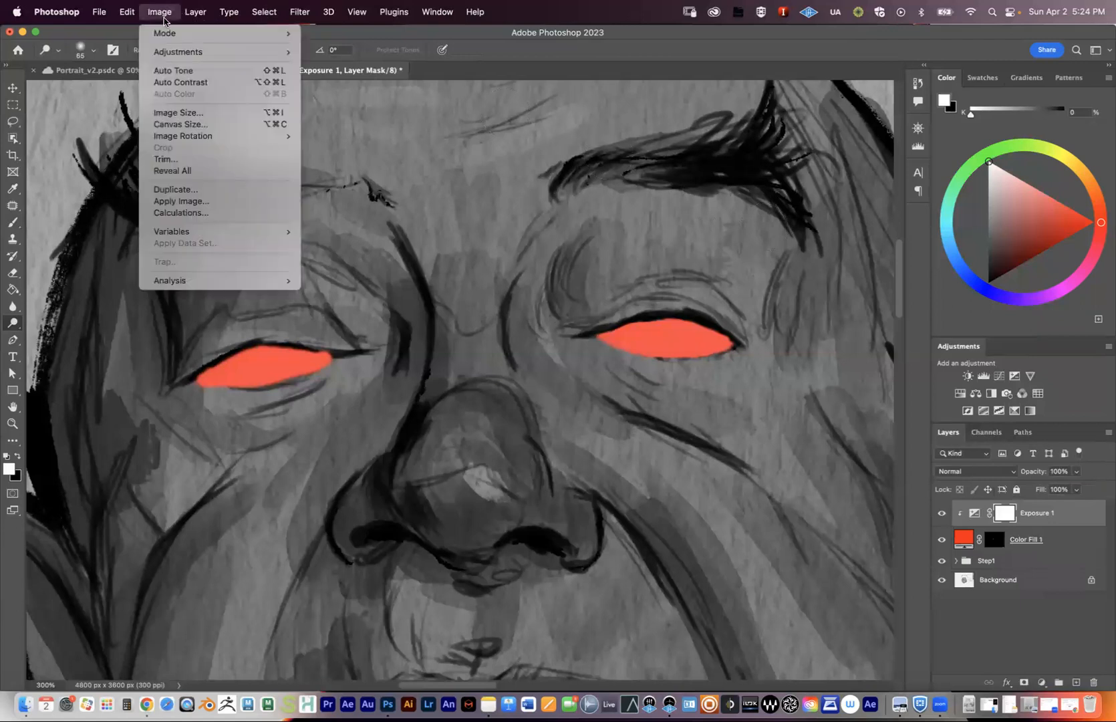
mouse_move(180, 53)
click(409, 194)
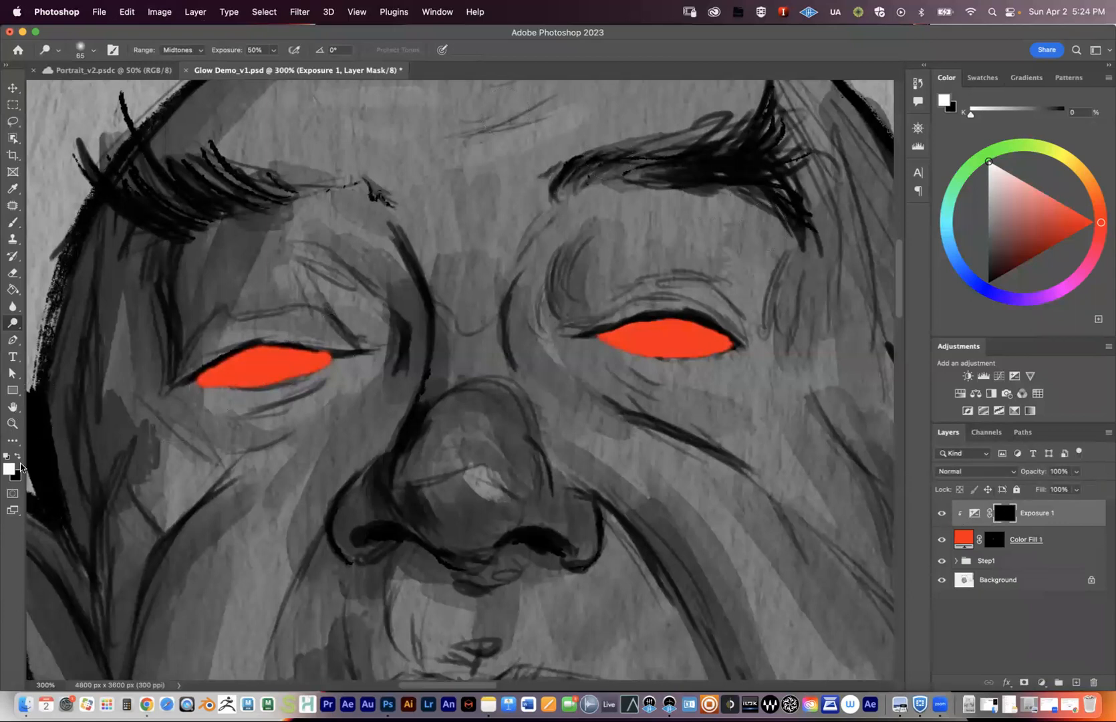
Enlarge the Dodge tool's brush to 91 px.
right_click(634, 294)
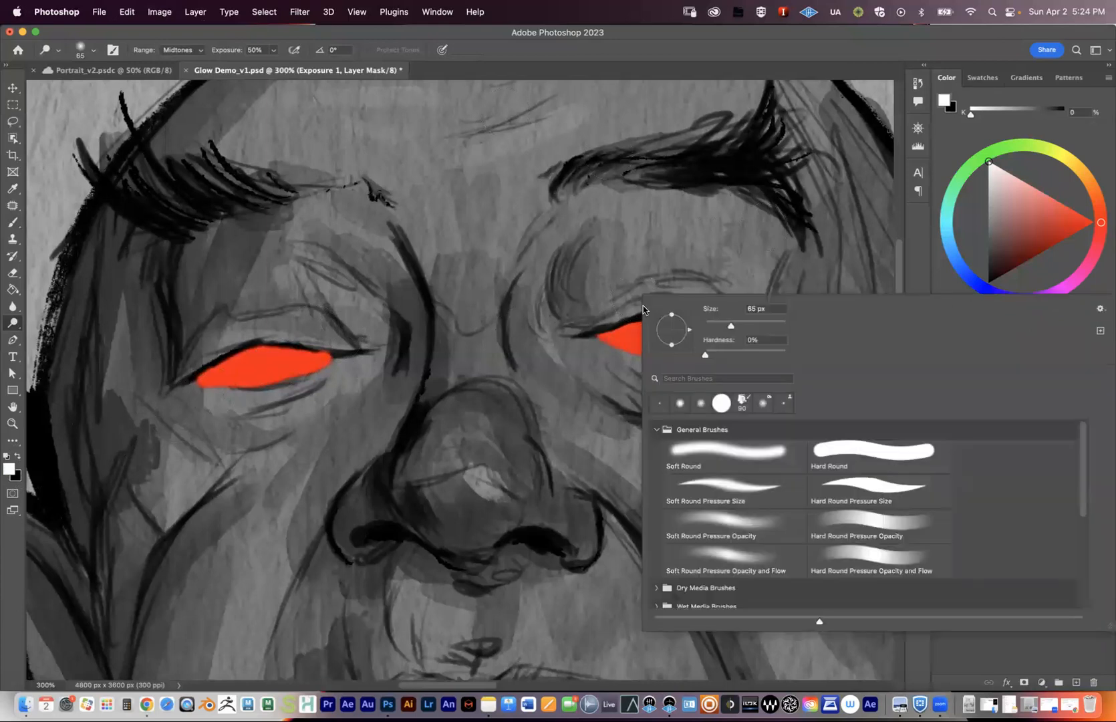
drag(731, 328, 743, 327)
key(Return)
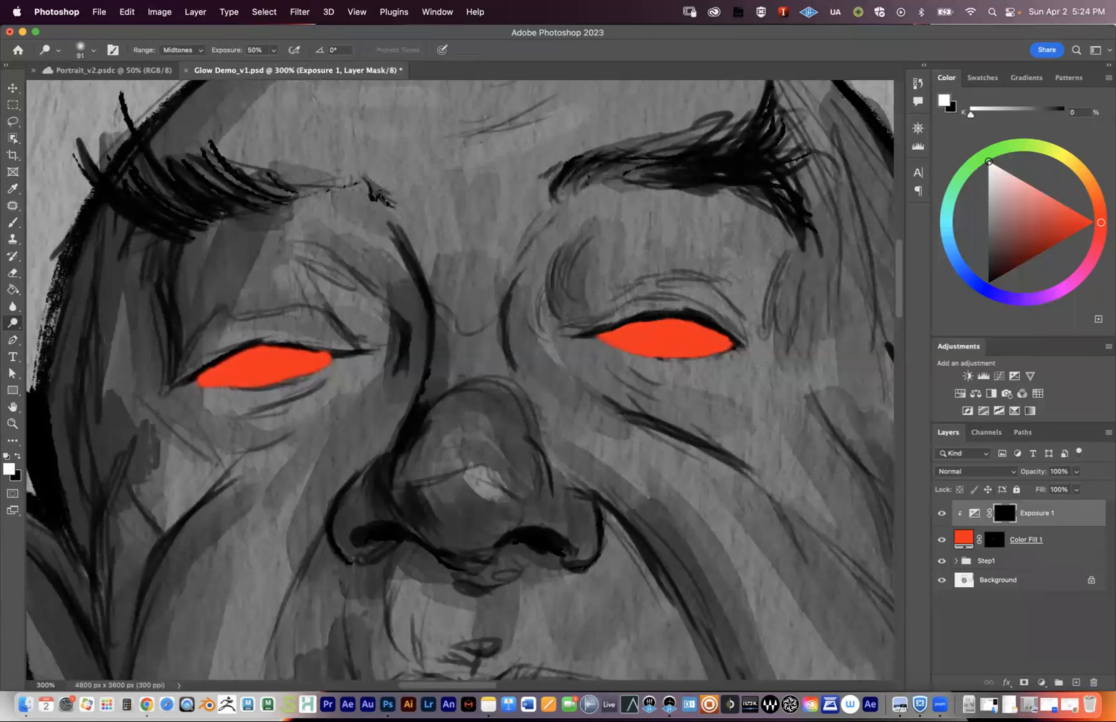
Switch to the Brush tool with a Soft Round tip about 99 px in size and 0% hardness.
key(b)
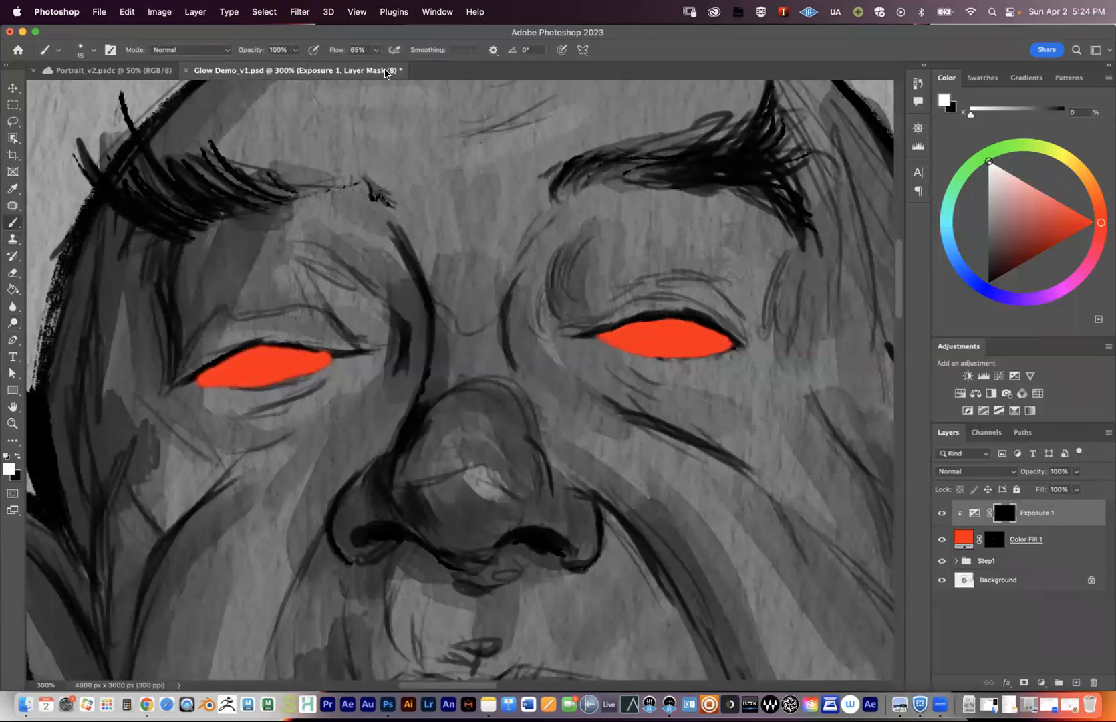
key(bracketright)
key(bracketright)
key(bracketright)
key(bracketright)
right_click(666, 344)
click(730, 495)
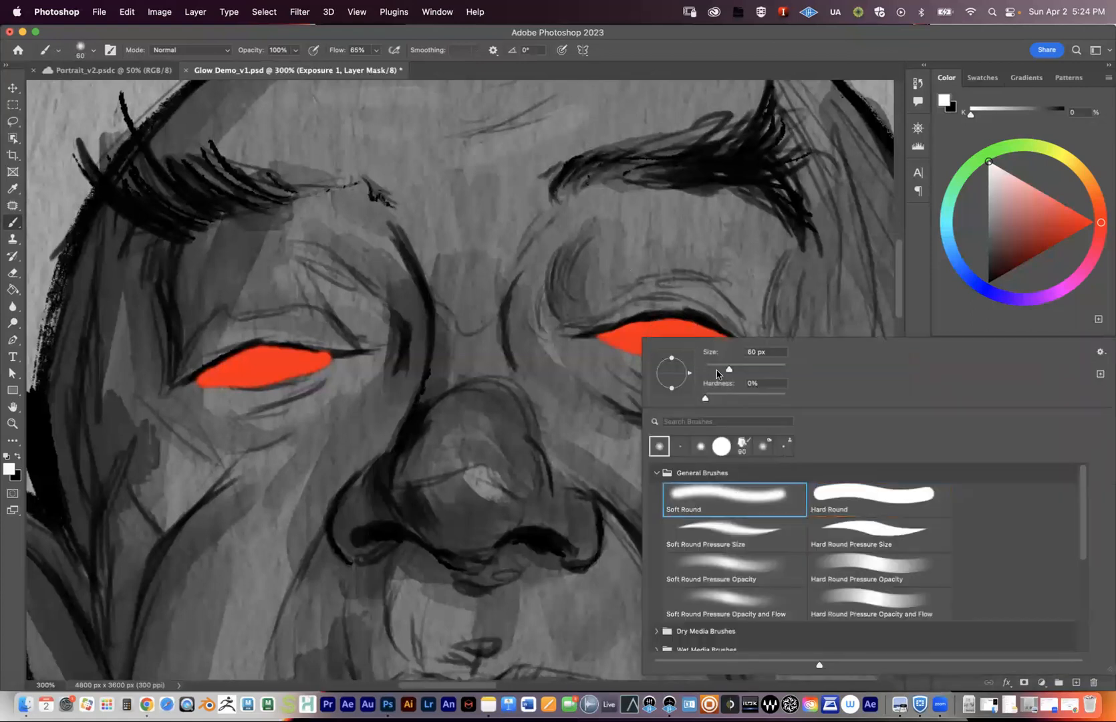
drag(741, 370, 743, 370)
click(786, 254)
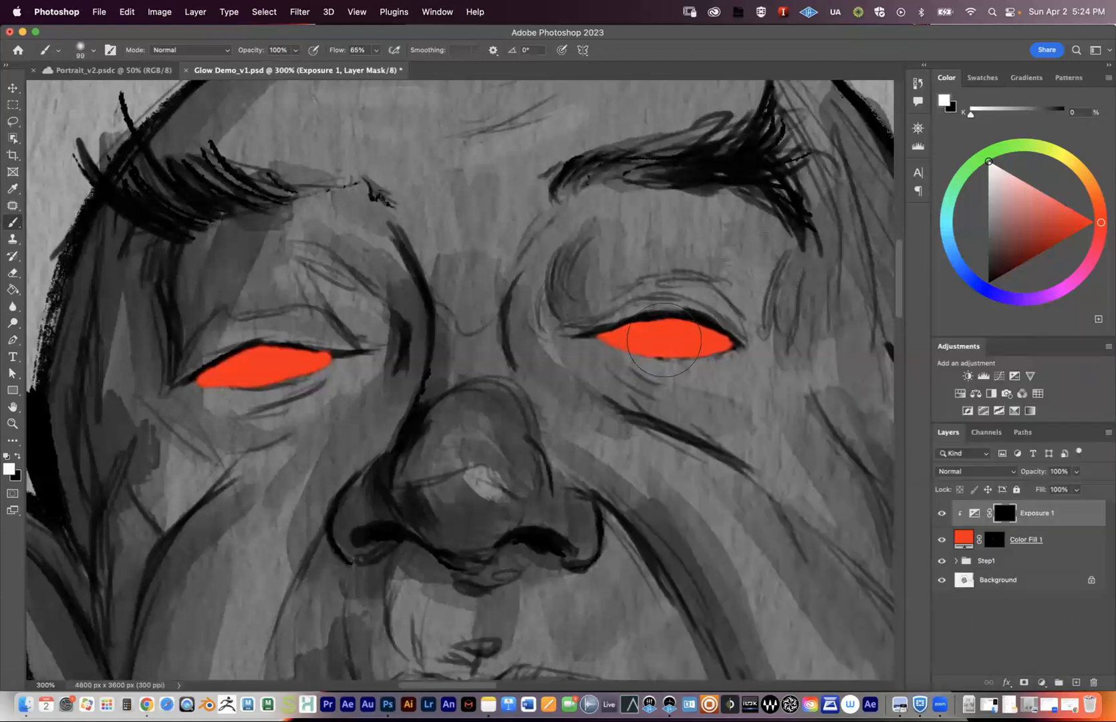
Paint white on the Exposure mask over both eyes and compare the eyes with the adjustment hidden and shown.
click(666, 338)
drag(661, 334, 591, 342)
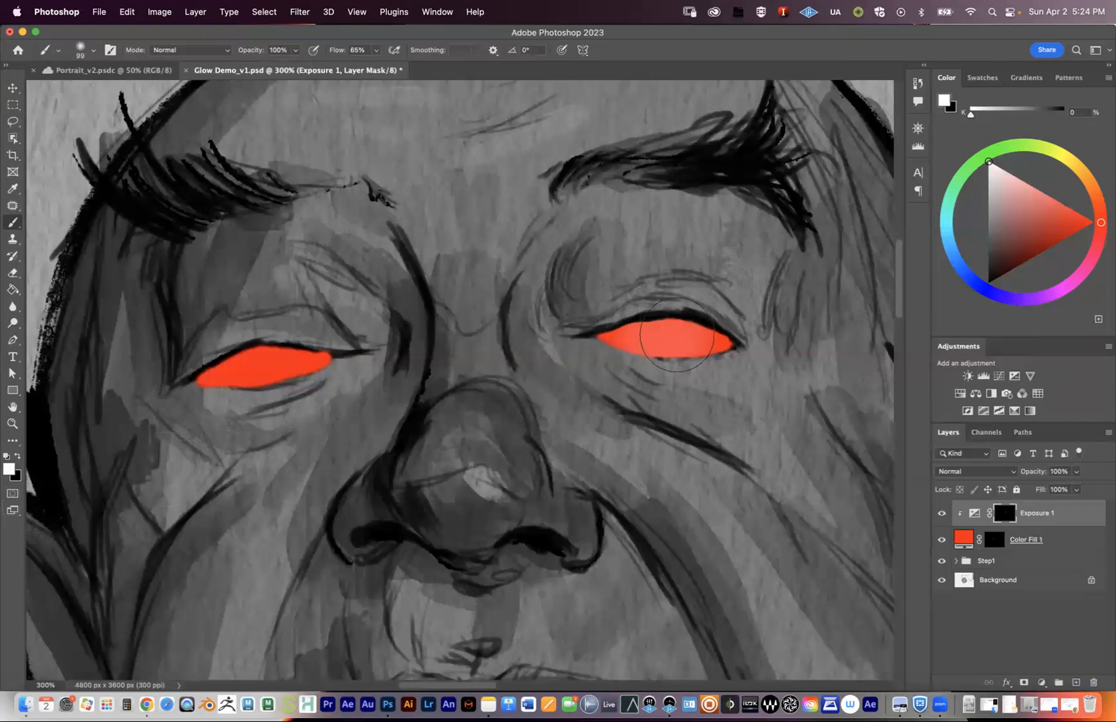
mouse_move(262, 375)
mouse_down()
mouse_move(273, 363)
mouse_move(266, 375)
mouse_up()
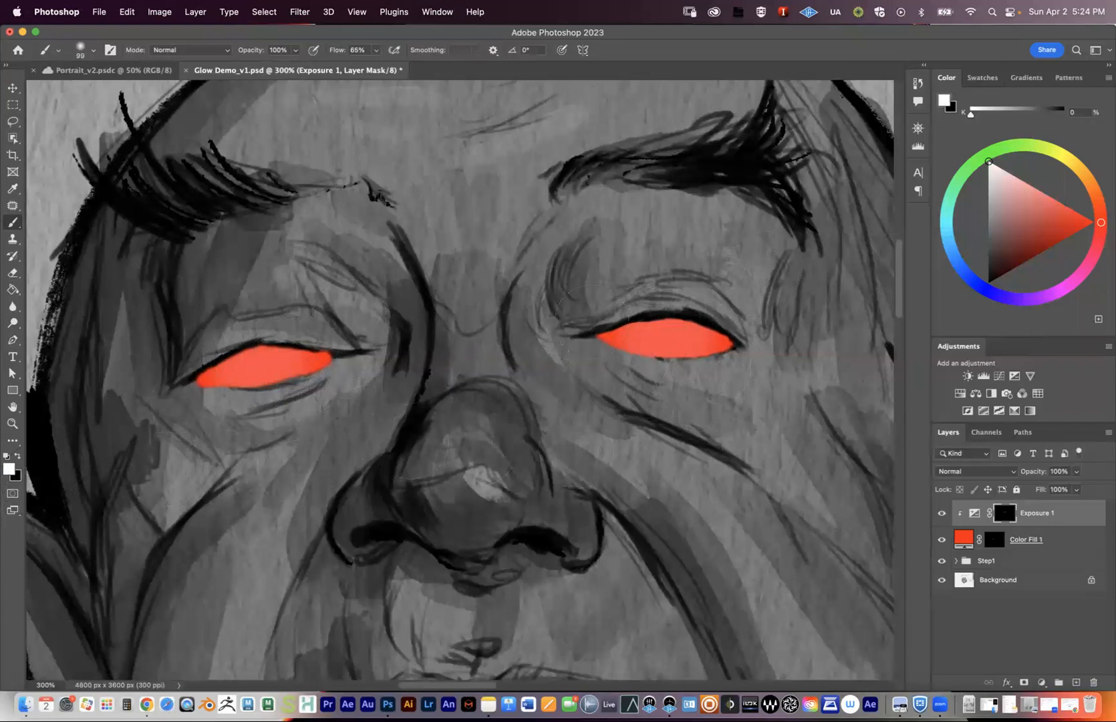
click(940, 516)
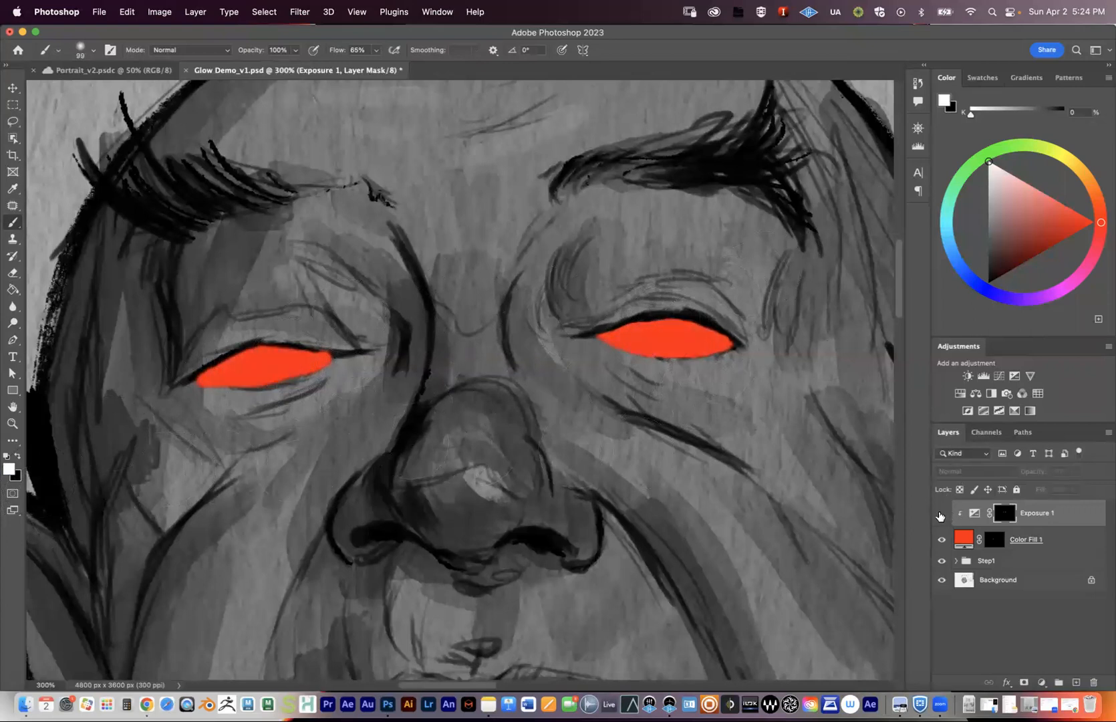
click(940, 514)
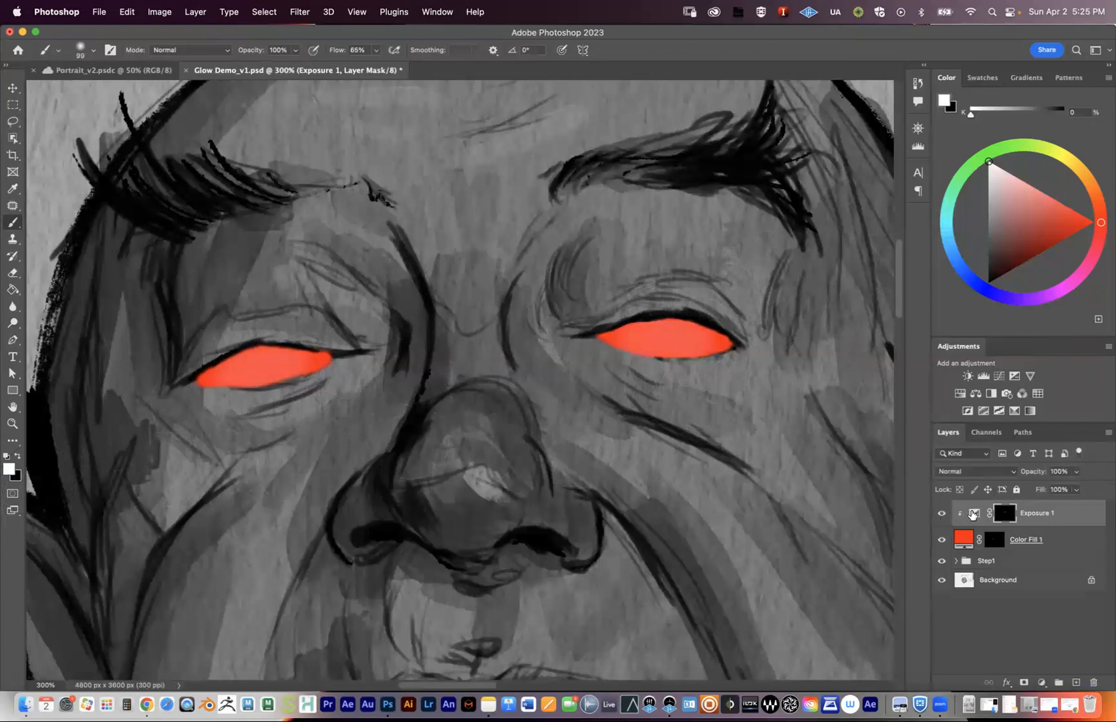
Delete the Exposure adjustment layer together with its mask.
click(974, 513)
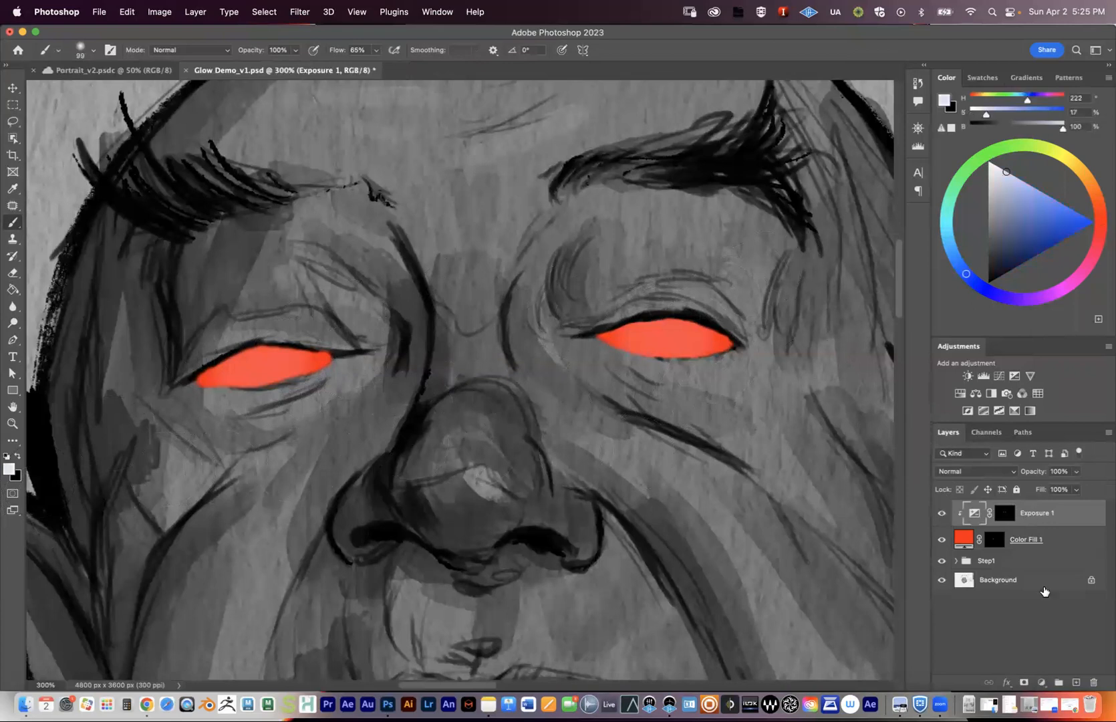
click(1090, 681)
click(598, 257)
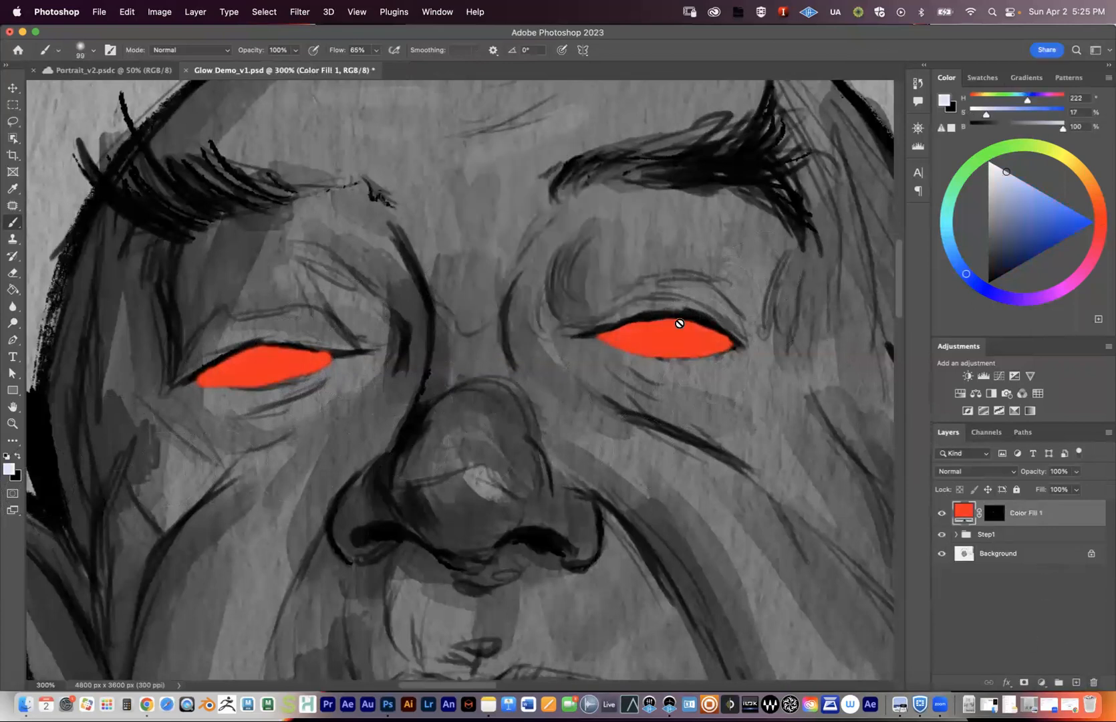
Add a new Exposure adjustment layer above the red fill and invert its mask to black.
click(1041, 682)
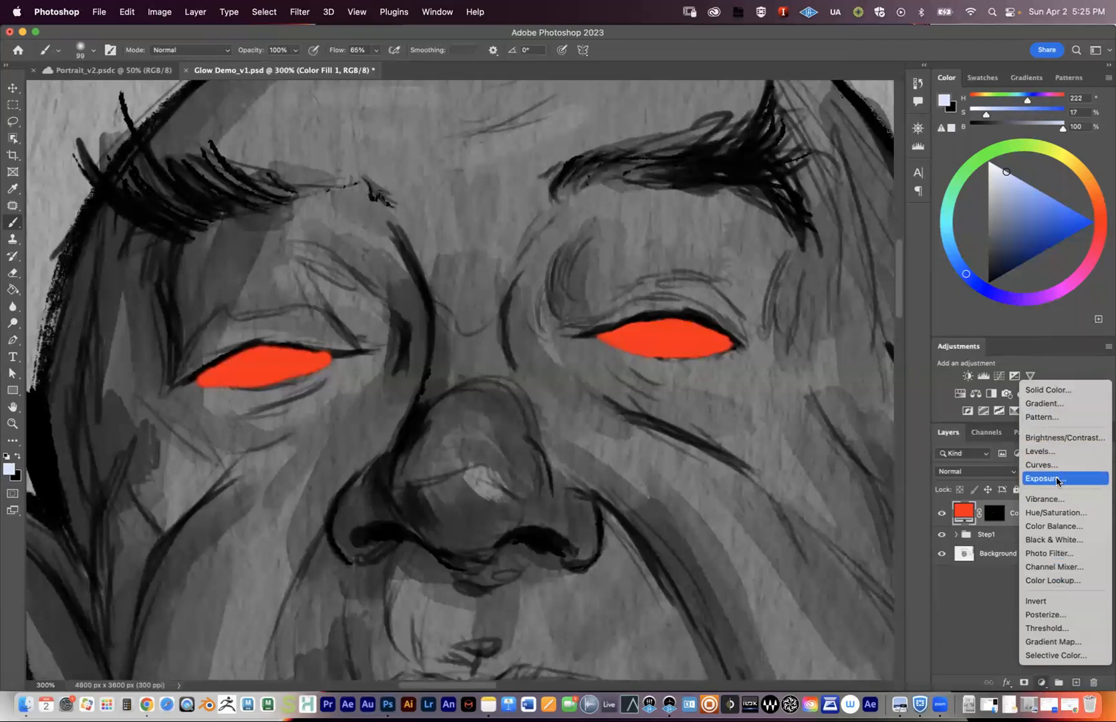
click(1041, 681)
click(1041, 681)
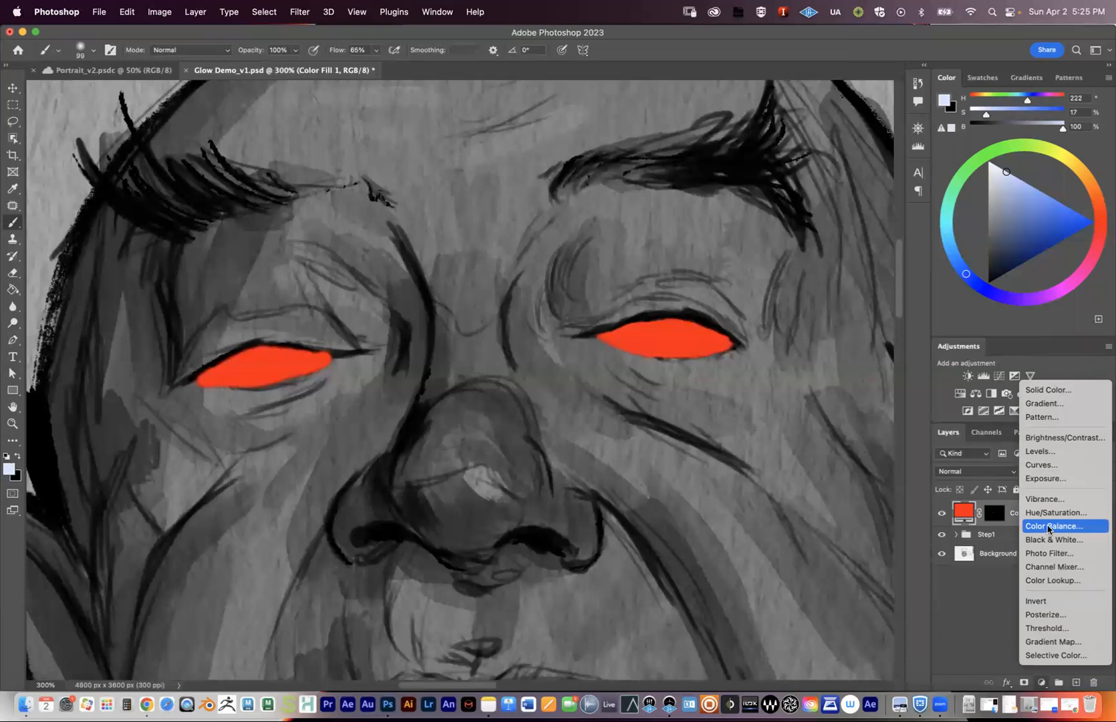
click(1043, 482)
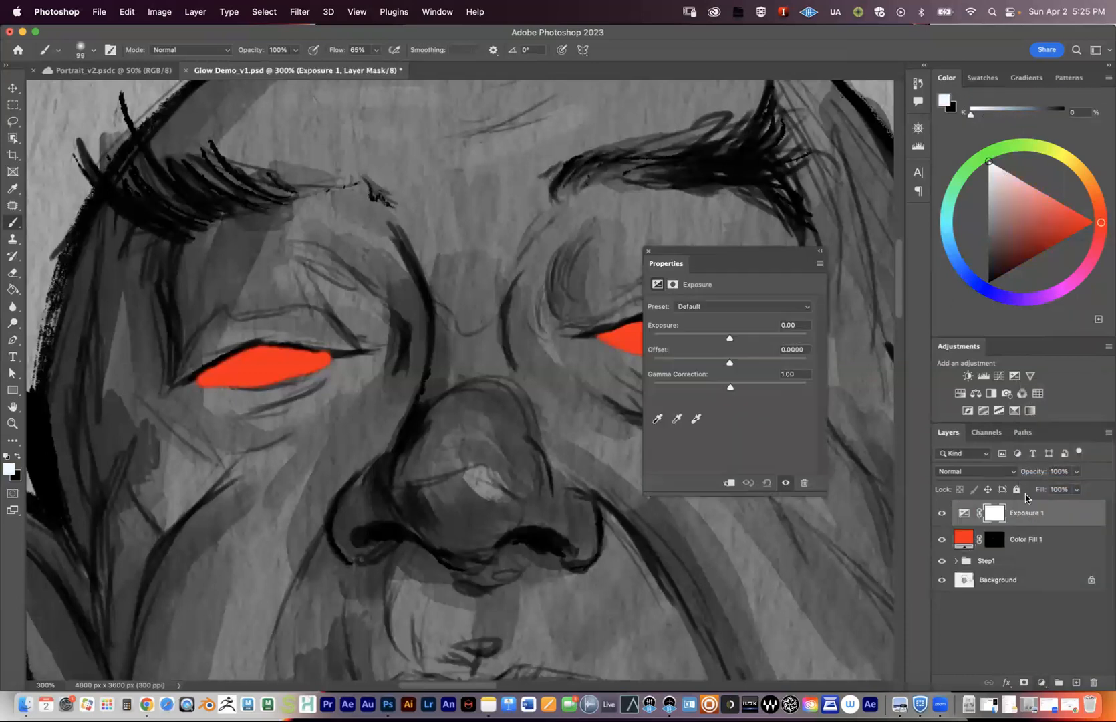
click(993, 513)
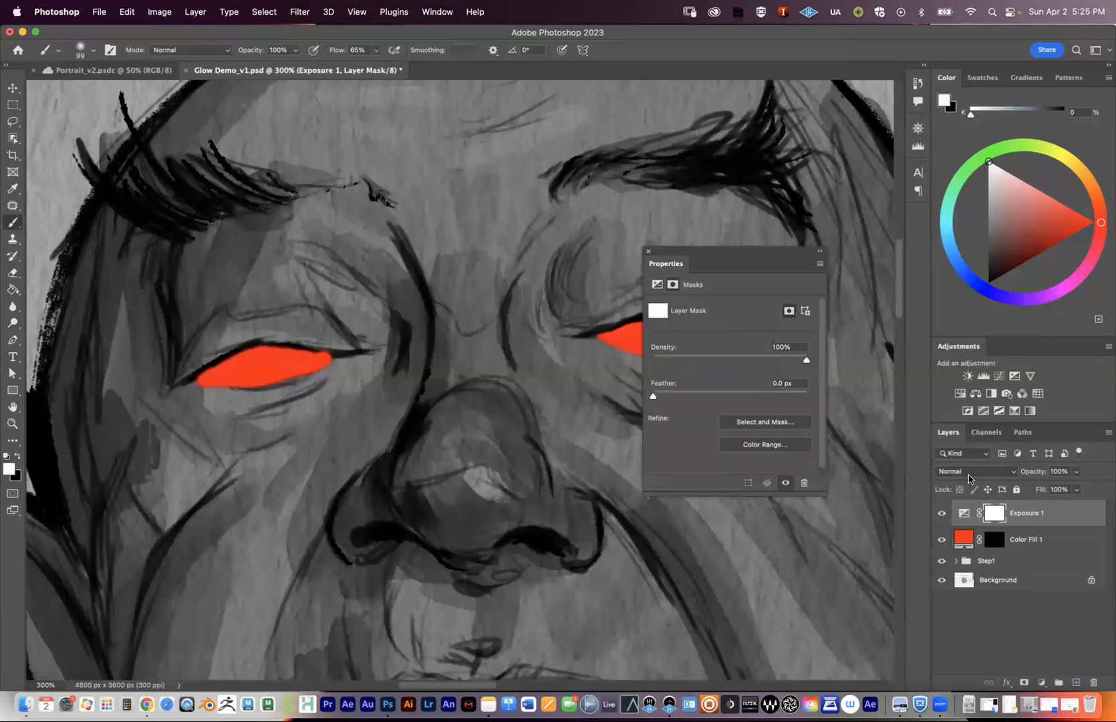
key(super+i)
Clip the Exposure adjustment to the red fill and set its exposure to about +3.19.
click(964, 514)
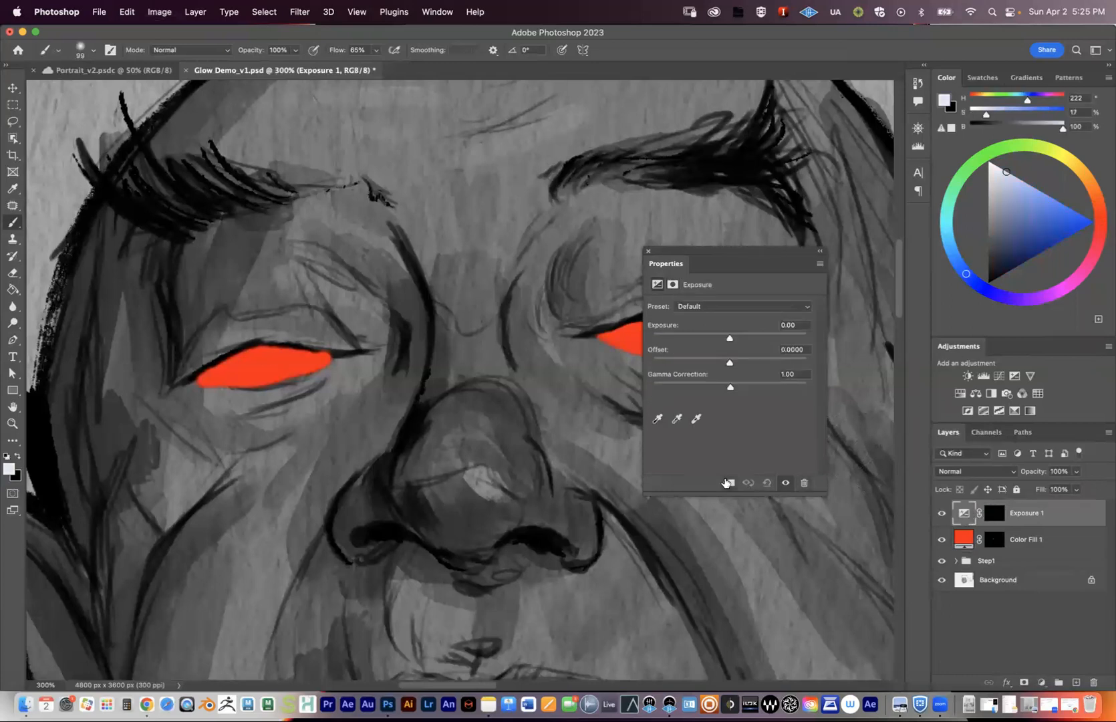
click(729, 484)
drag(731, 341, 766, 341)
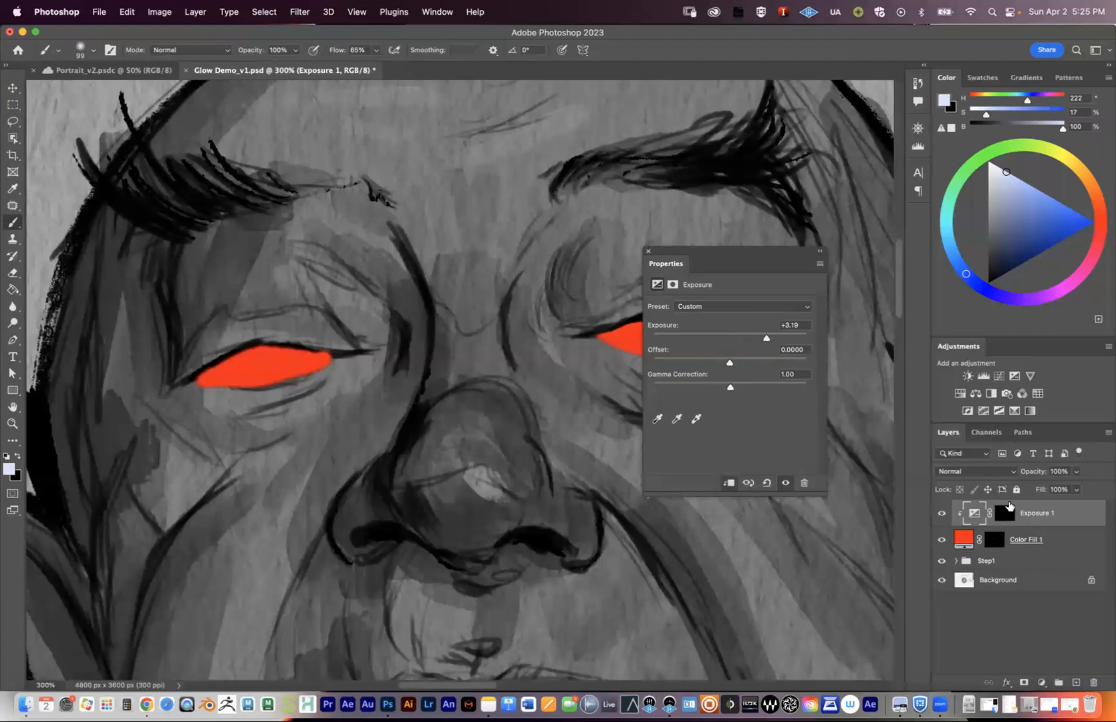
click(647, 252)
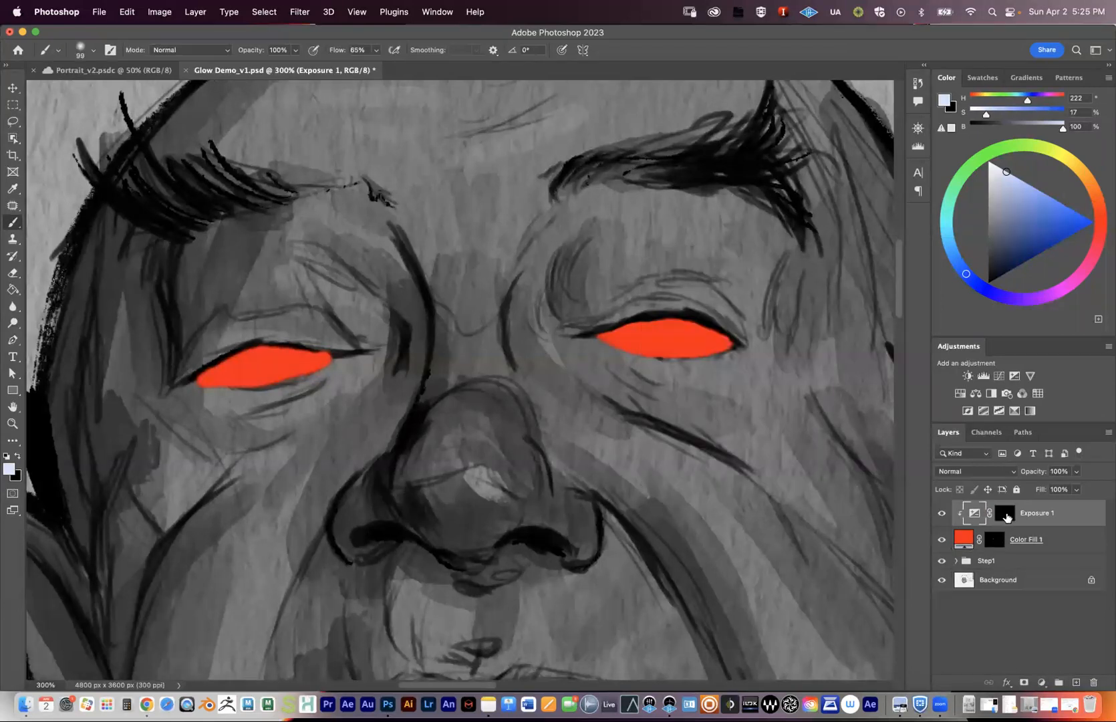
Test the Exposure mask with white on one eye and raise the adjustment's offset to about +0.0966.
click(1004, 514)
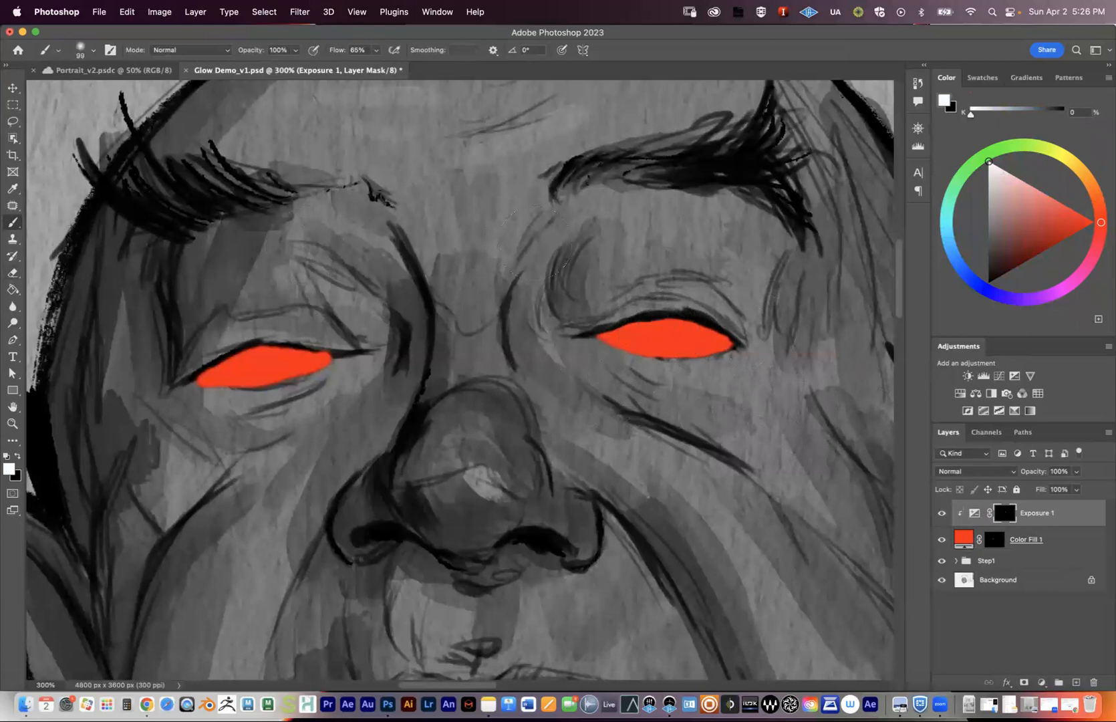
right_click(628, 301)
click(418, 30)
click(974, 512)
double_click(975, 518)
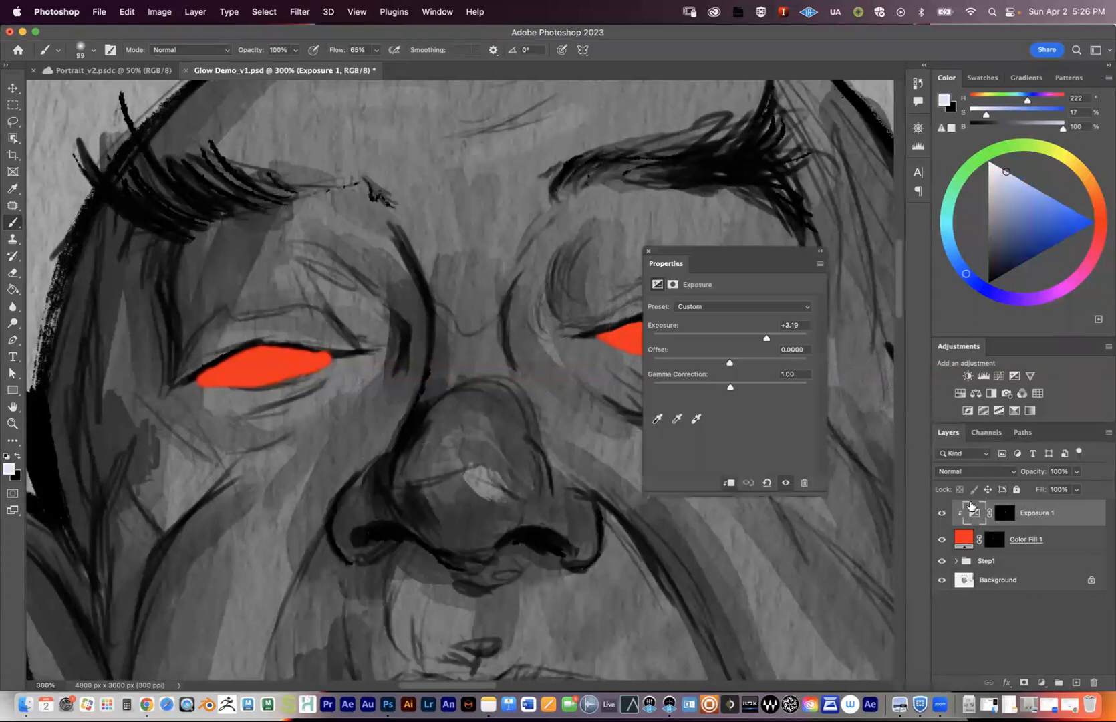
drag(730, 364, 743, 364)
drag(744, 255, 828, 229)
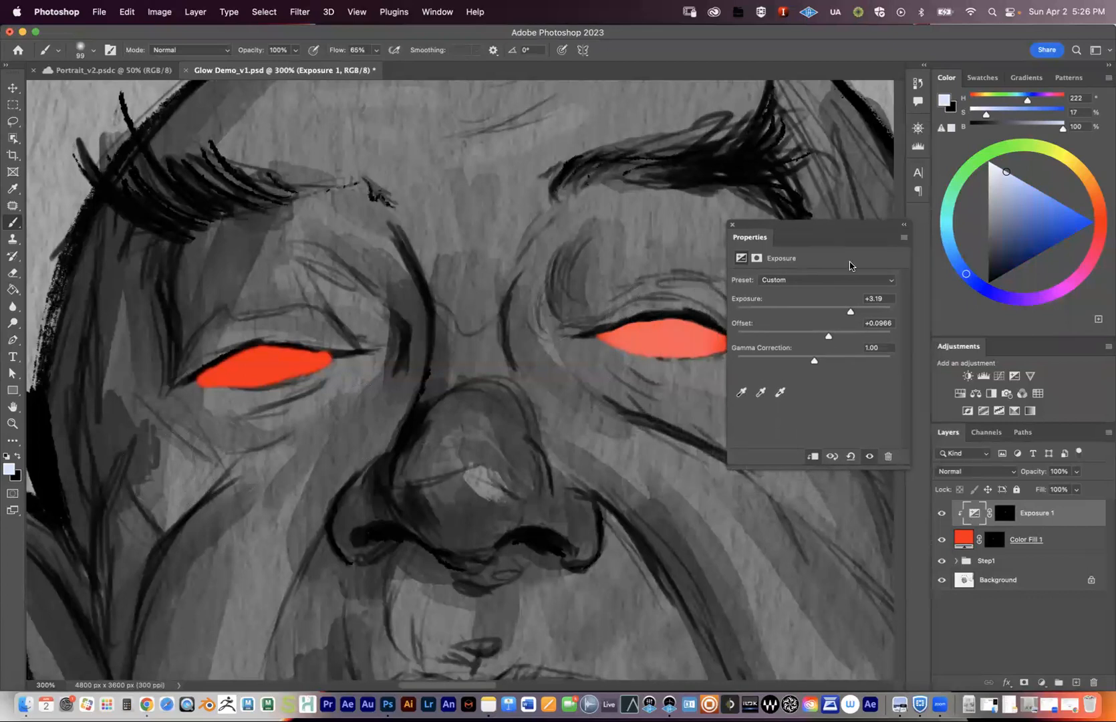
click(733, 227)
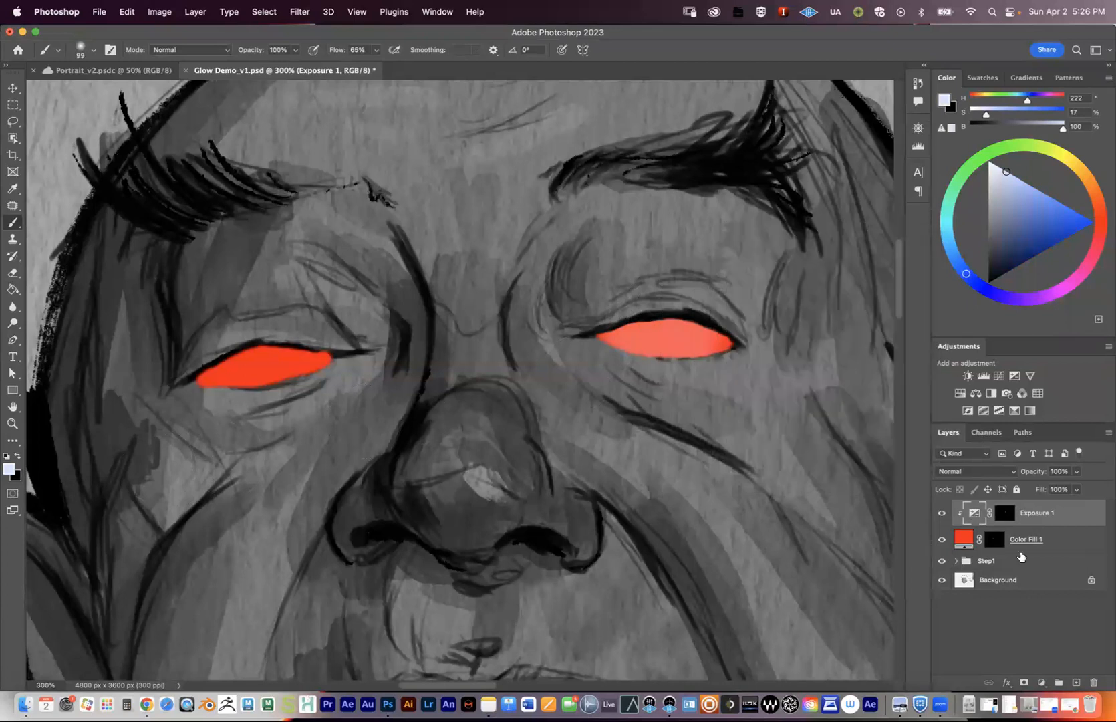
Review the Exposure settings and paint black on its mask over the brightened eye to hide the effect.
click(1005, 513)
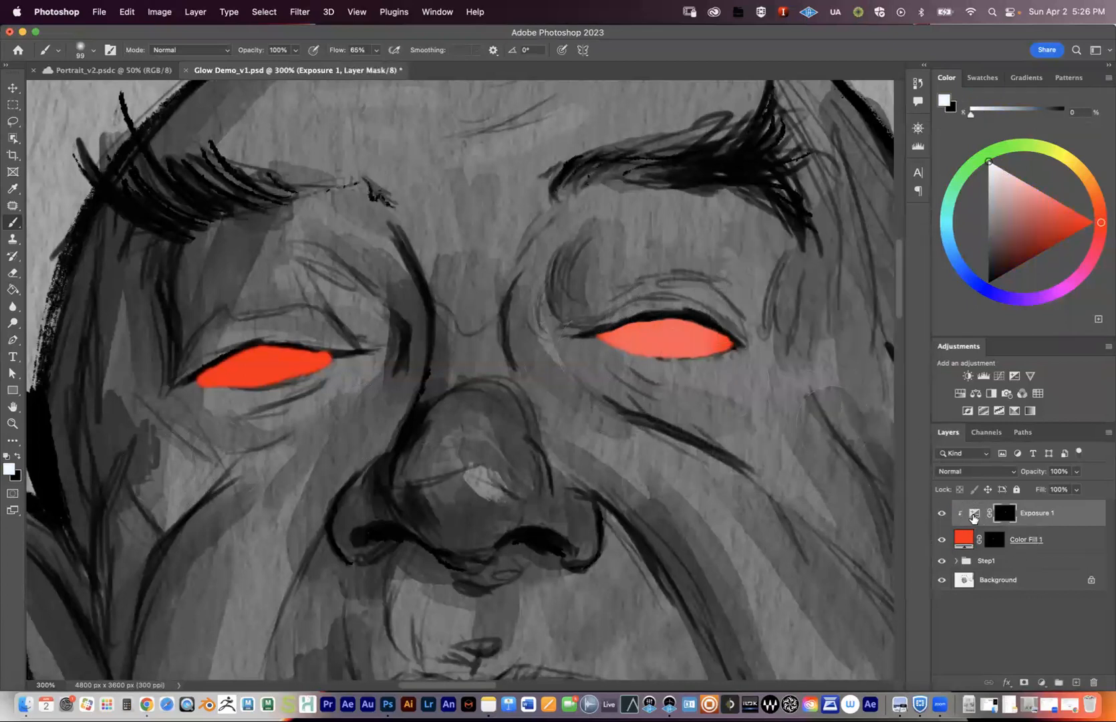
click(973, 515)
double_click(973, 514)
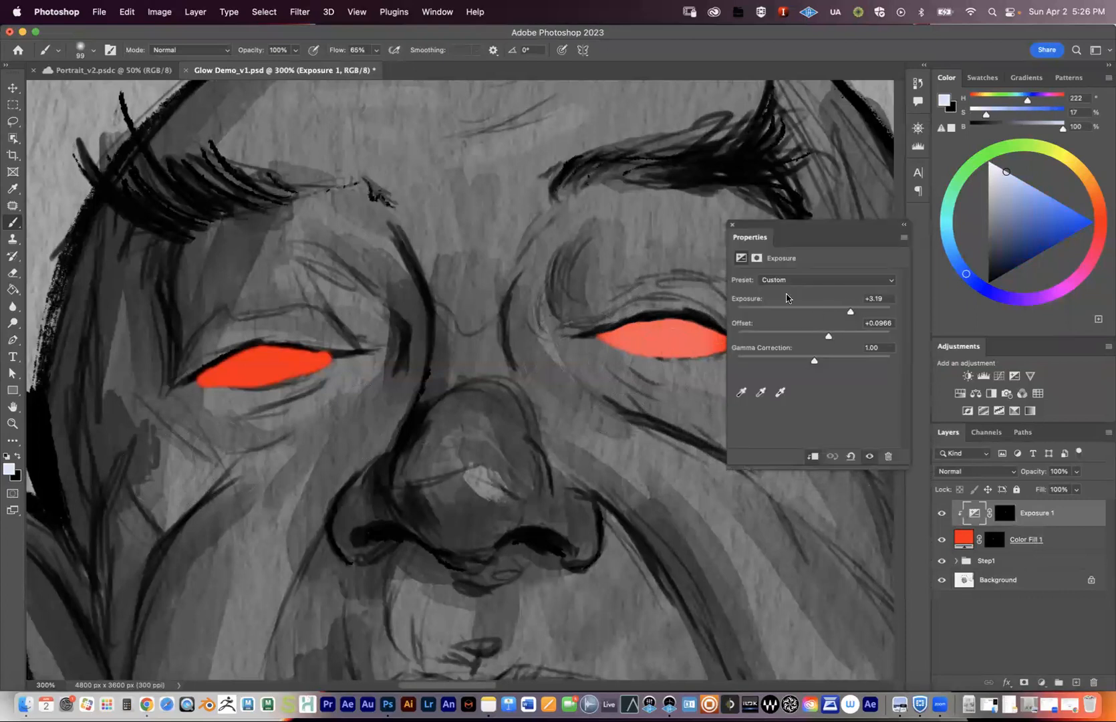
click(732, 224)
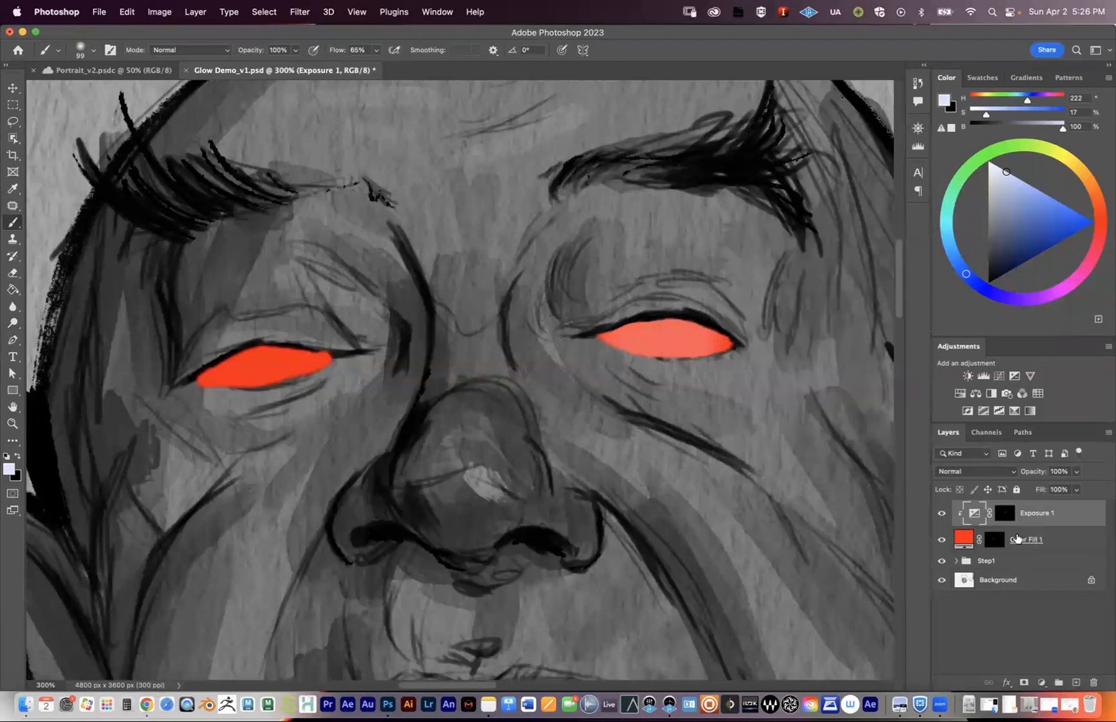
click(1005, 517)
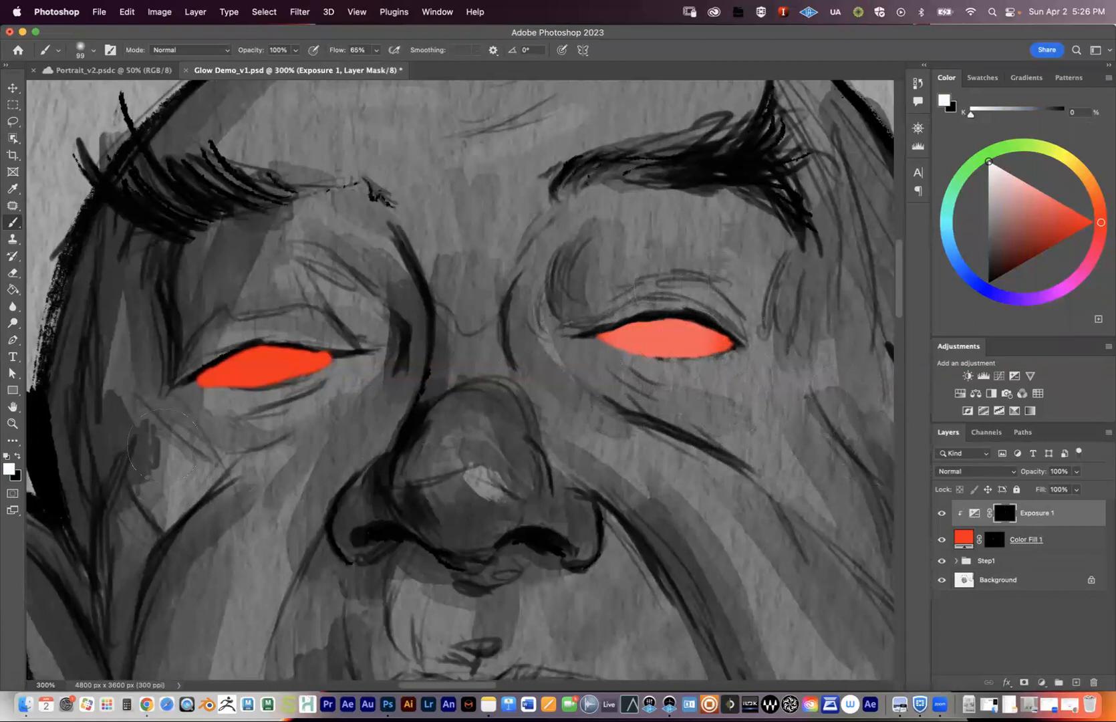
click(19, 457)
mouse_move(715, 343)
mouse_down()
mouse_move(662, 344)
mouse_move(708, 308)
mouse_move(592, 374)
mouse_up()
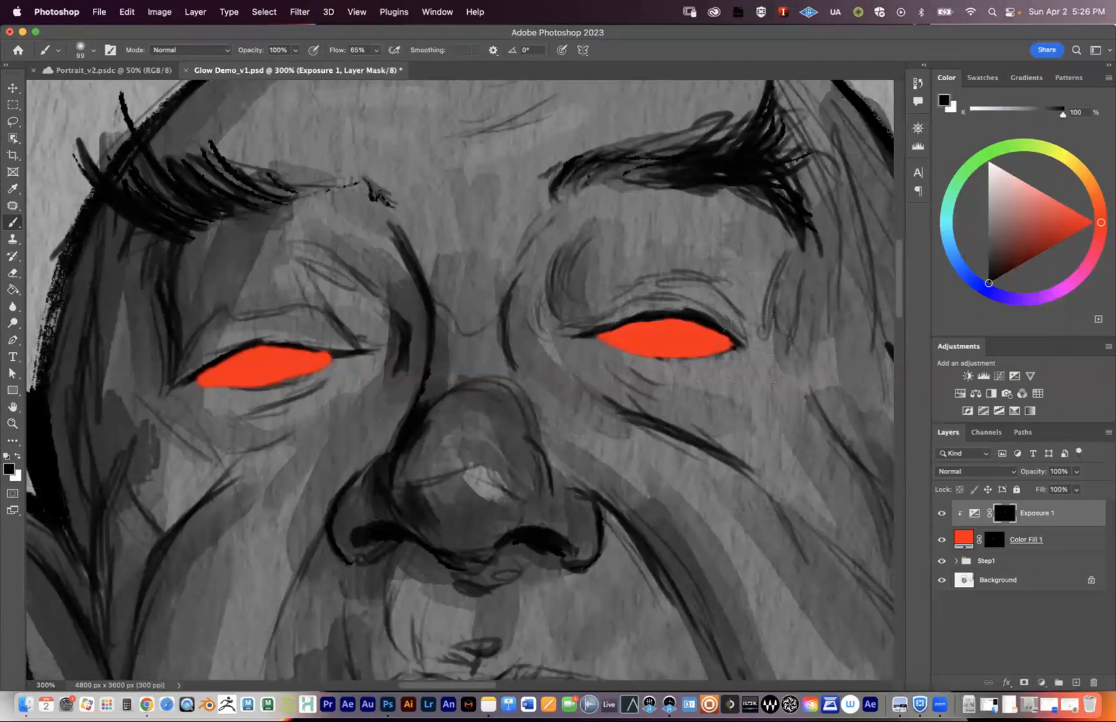
Paint soft white strokes on the Exposure mask over the centers of both eyes to brighten them.
click(20, 457)
drag(695, 337, 659, 342)
drag(227, 388, 252, 366)
mouse_move(670, 342)
mouse_down()
mouse_move(676, 330)
mouse_move(670, 340)
mouse_up()
drag(250, 375, 257, 363)
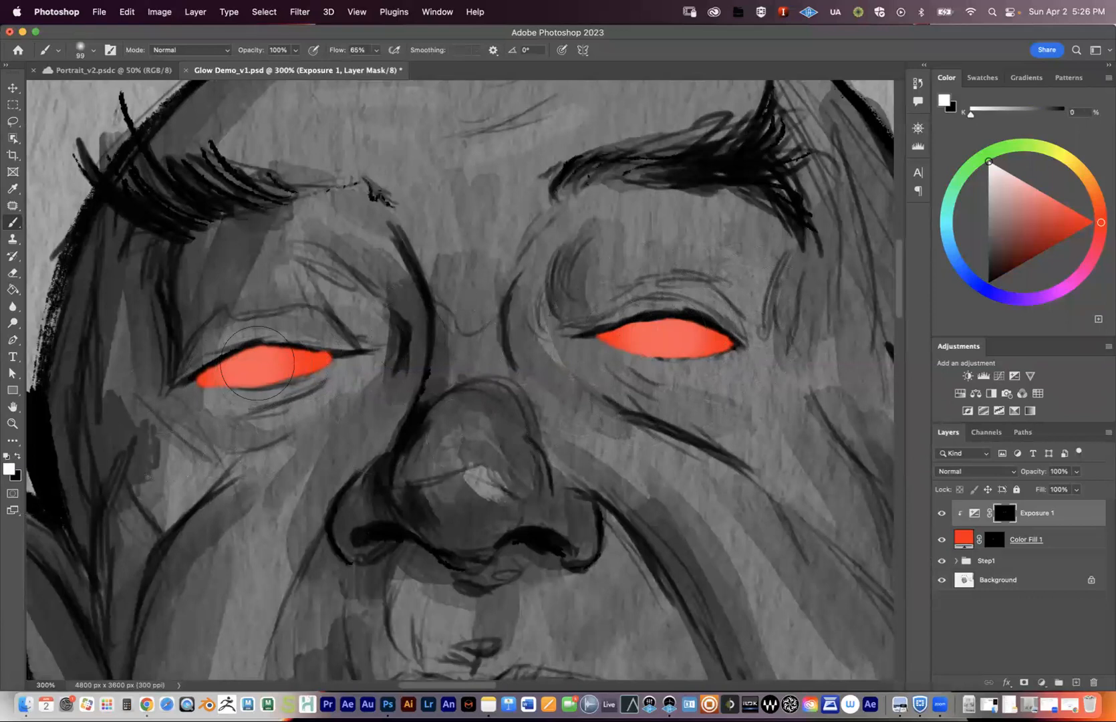
mouse_move(668, 363)
mouse_down()
mouse_move(585, 364)
mouse_move(624, 373)
mouse_move(633, 316)
mouse_move(652, 307)
mouse_up()
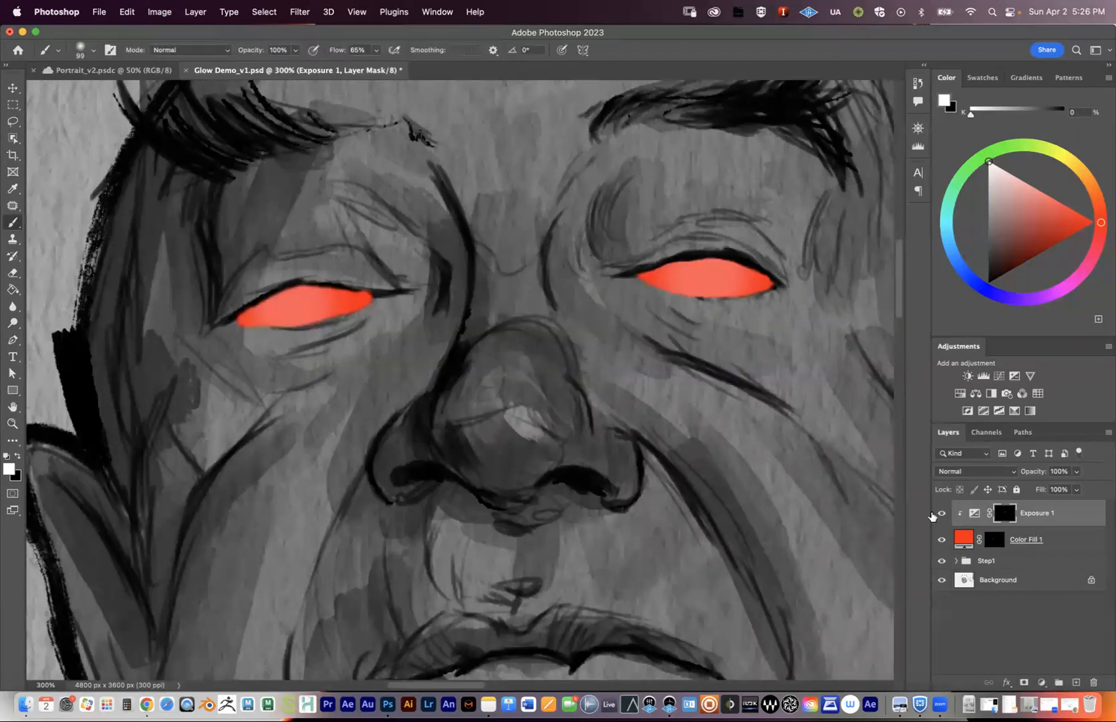
Open the blending options of the red eye fill and lower its fill opacity to 89%.
click(1024, 541)
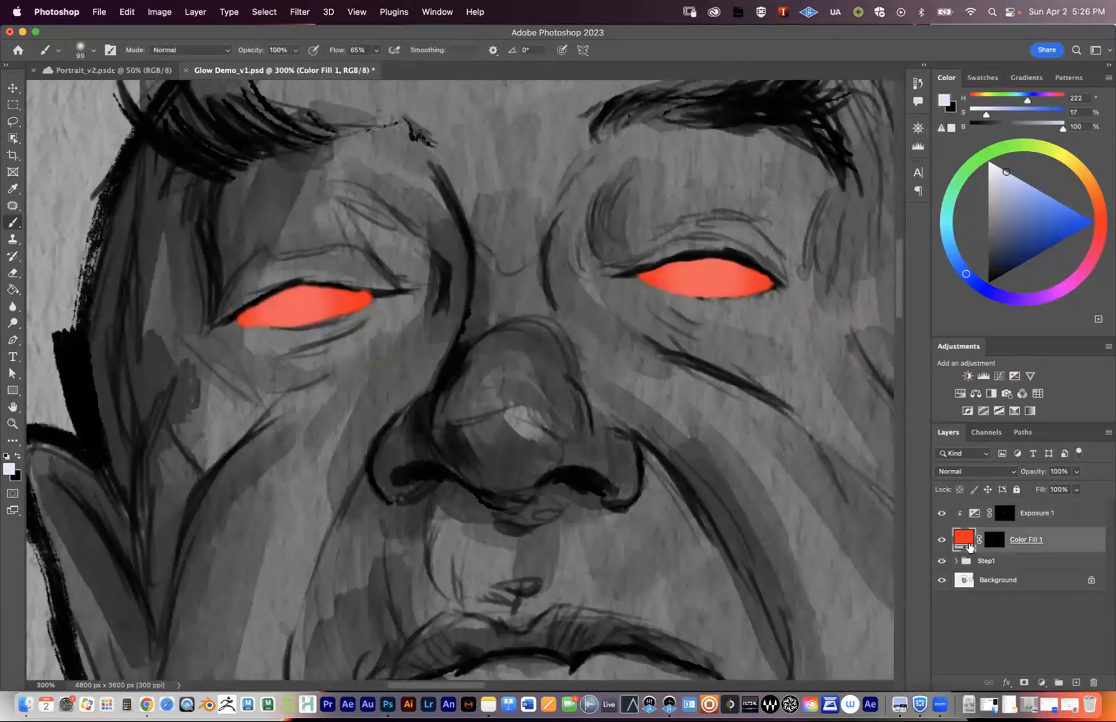
right_click(1022, 539)
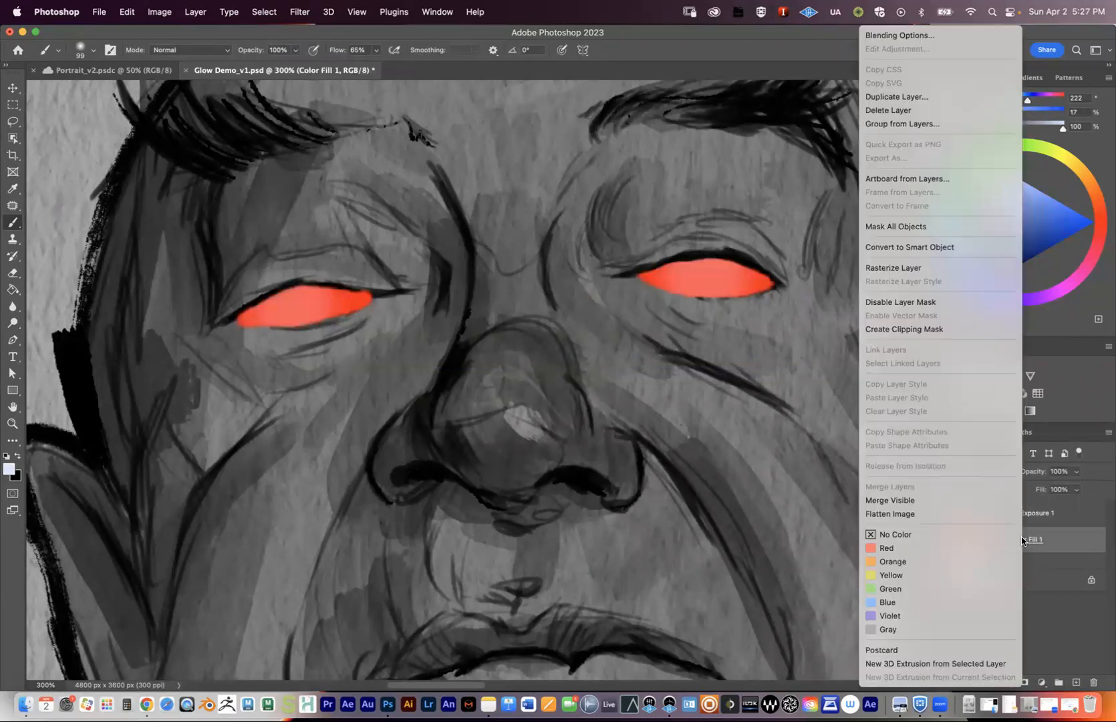
click(954, 44)
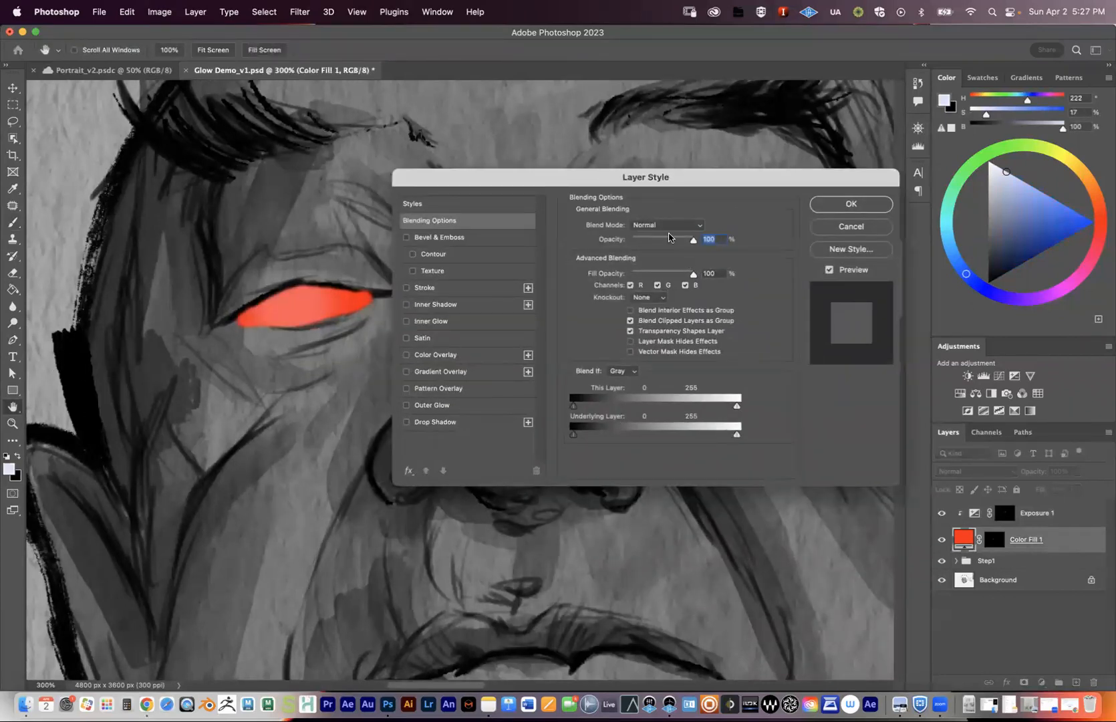
drag(664, 181, 557, 400)
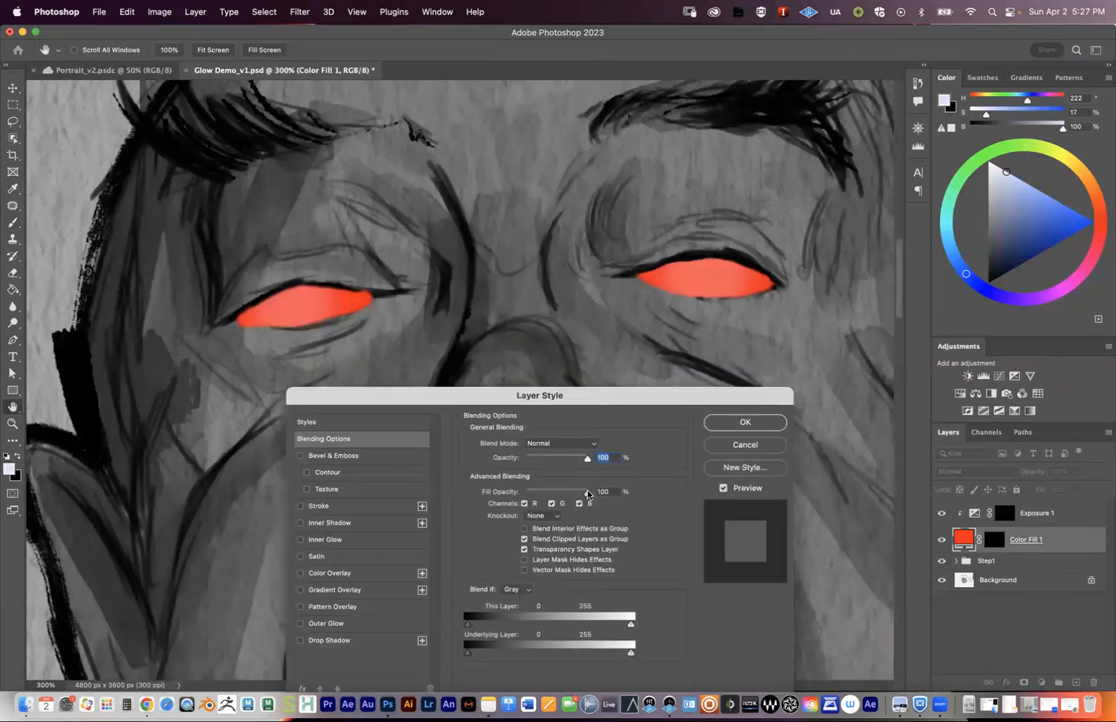
drag(588, 494, 579, 498)
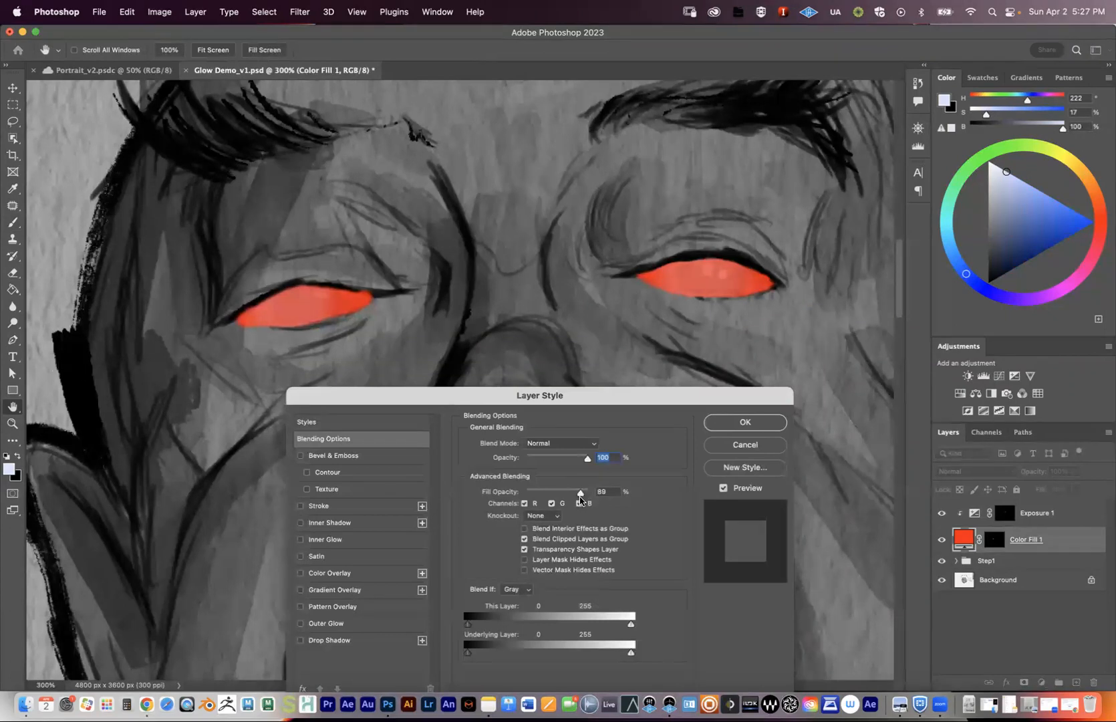
Try the Blend If shadow range for the underlying layer, restore it to 0, and accept the blending options.
drag(588, 399, 605, 299)
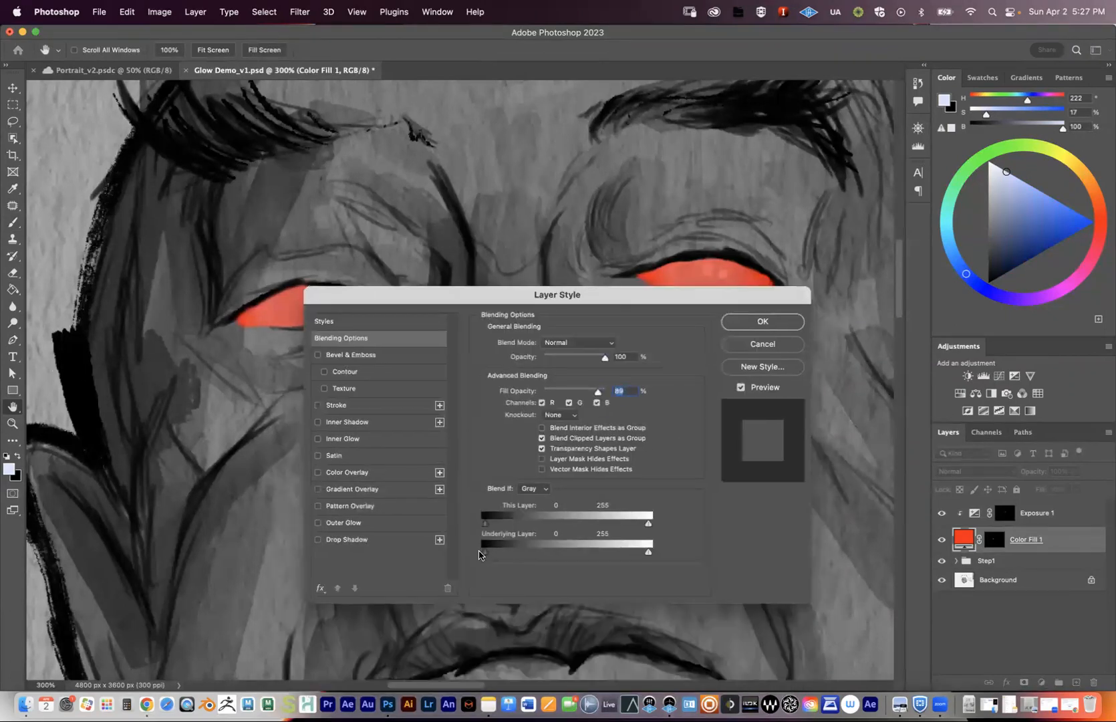
drag(485, 555, 508, 567)
drag(549, 297, 555, 322)
drag(508, 576, 461, 576)
drag(564, 322, 551, 373)
drag(592, 456, 593, 457)
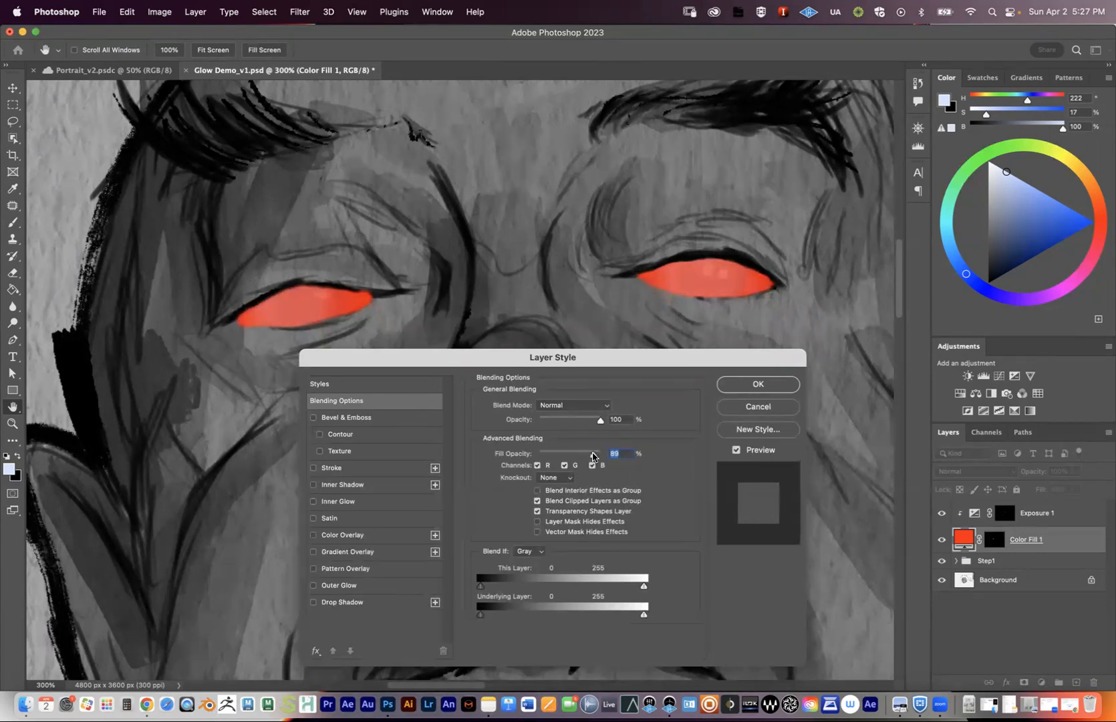
click(741, 386)
Reopen the red eye fill's blending options and reduce its fill opacity to 84%.
key(z)
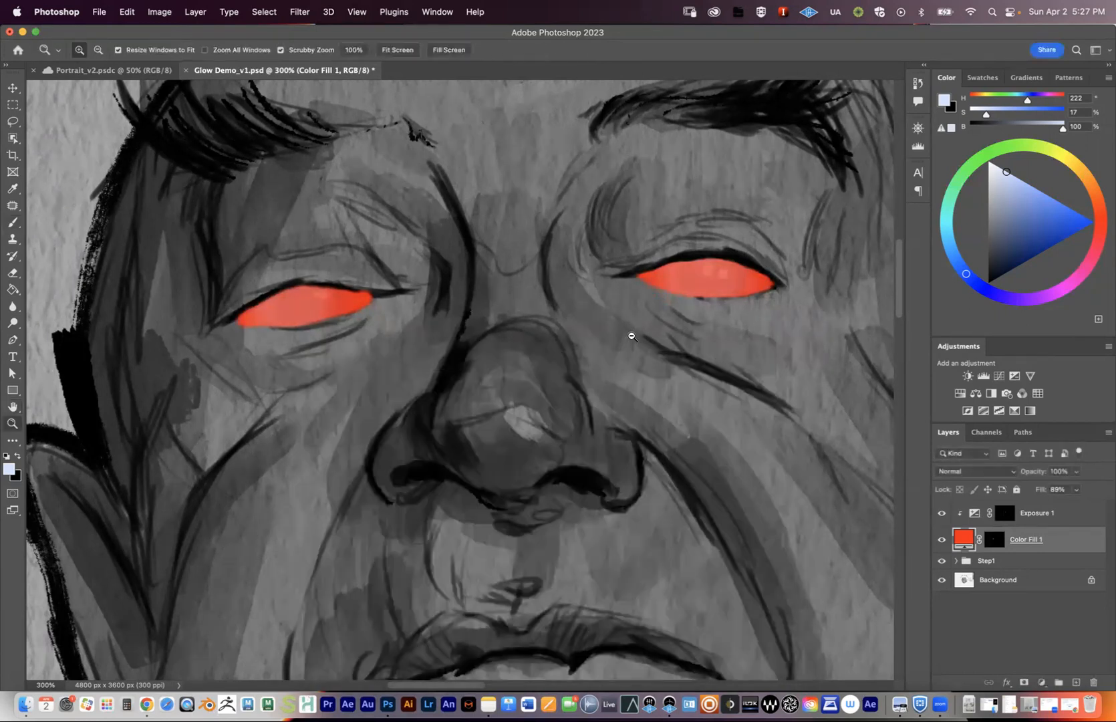
alt+click(633, 338)
alt+click(639, 345)
alt+click(640, 345)
super+click(603, 349)
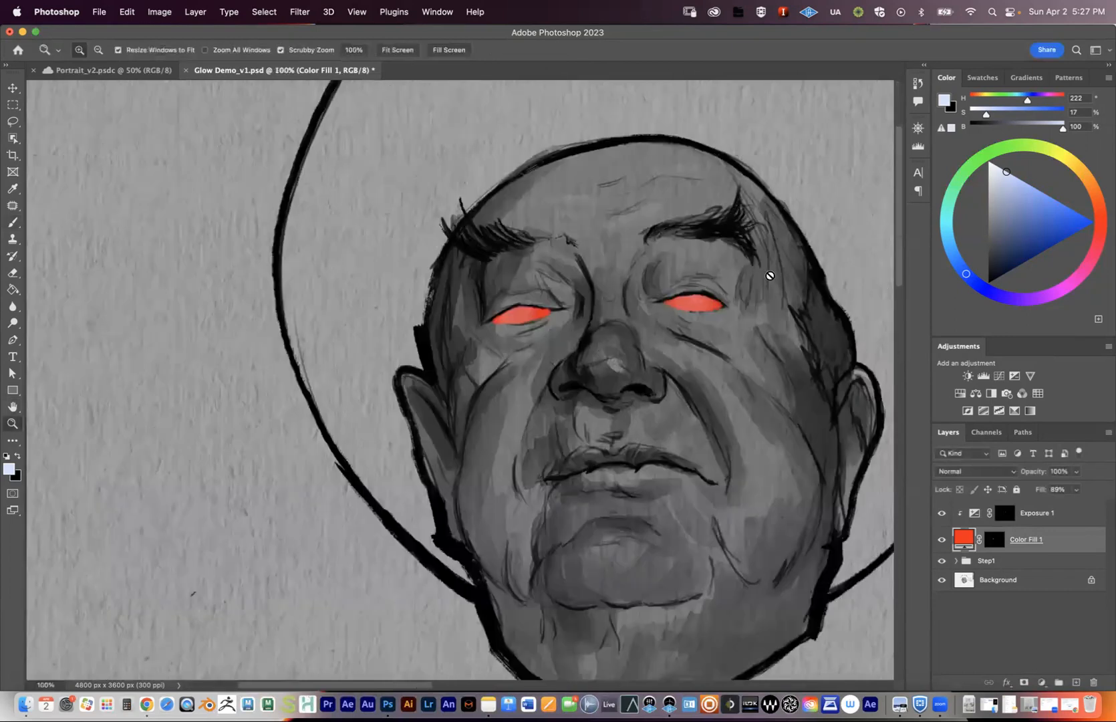
click(770, 275)
key(b)
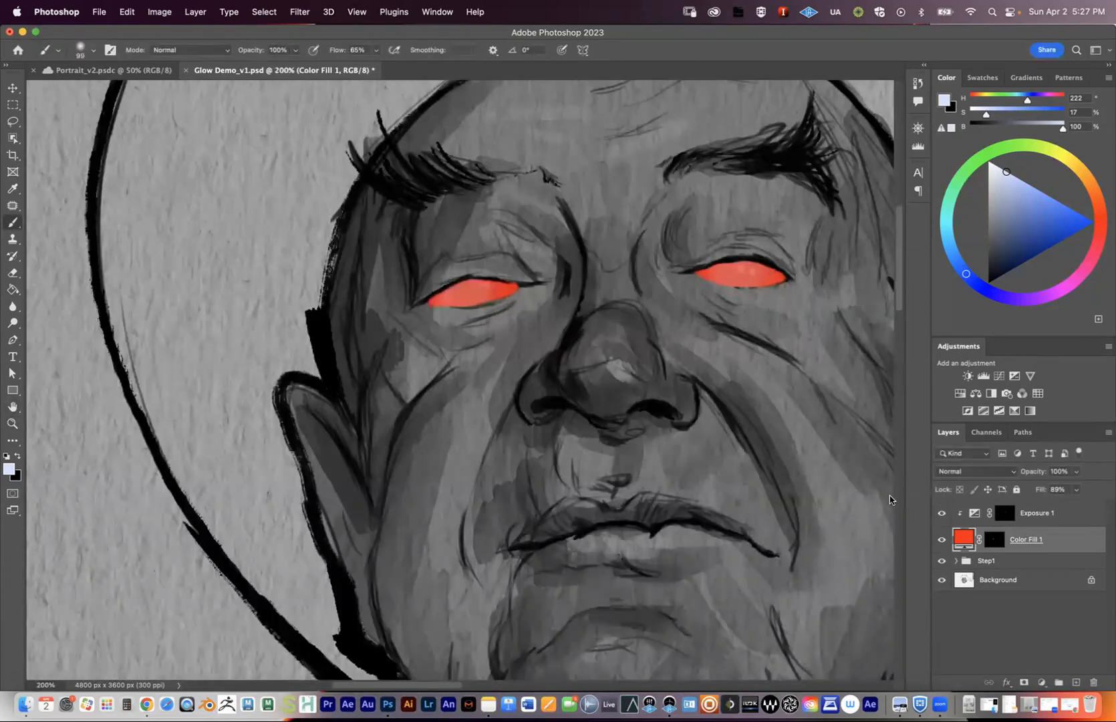
scroll(635, 311, right, 3)
scroll(635, 311, up, 1)
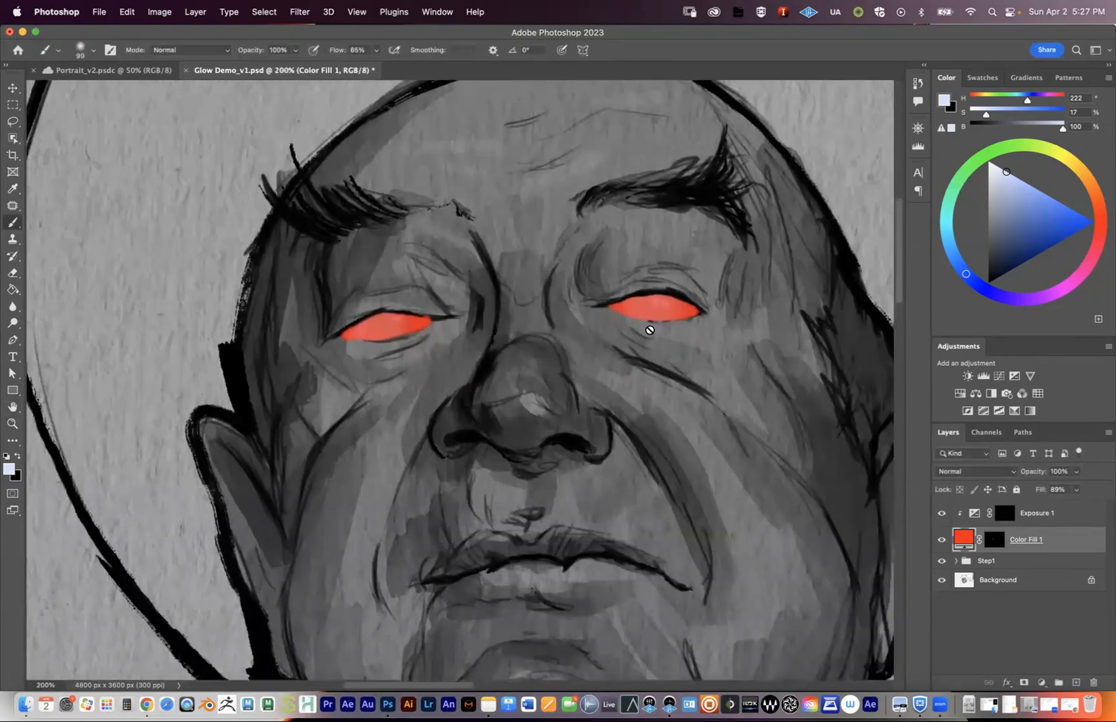
right_click(1035, 539)
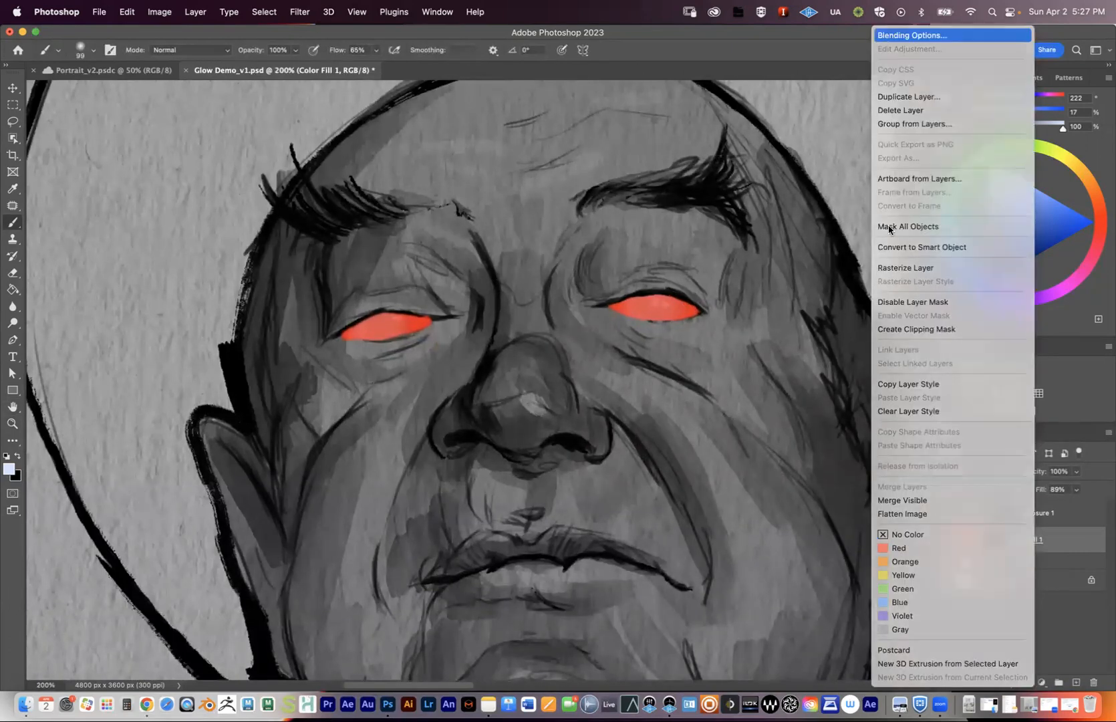
click(973, 37)
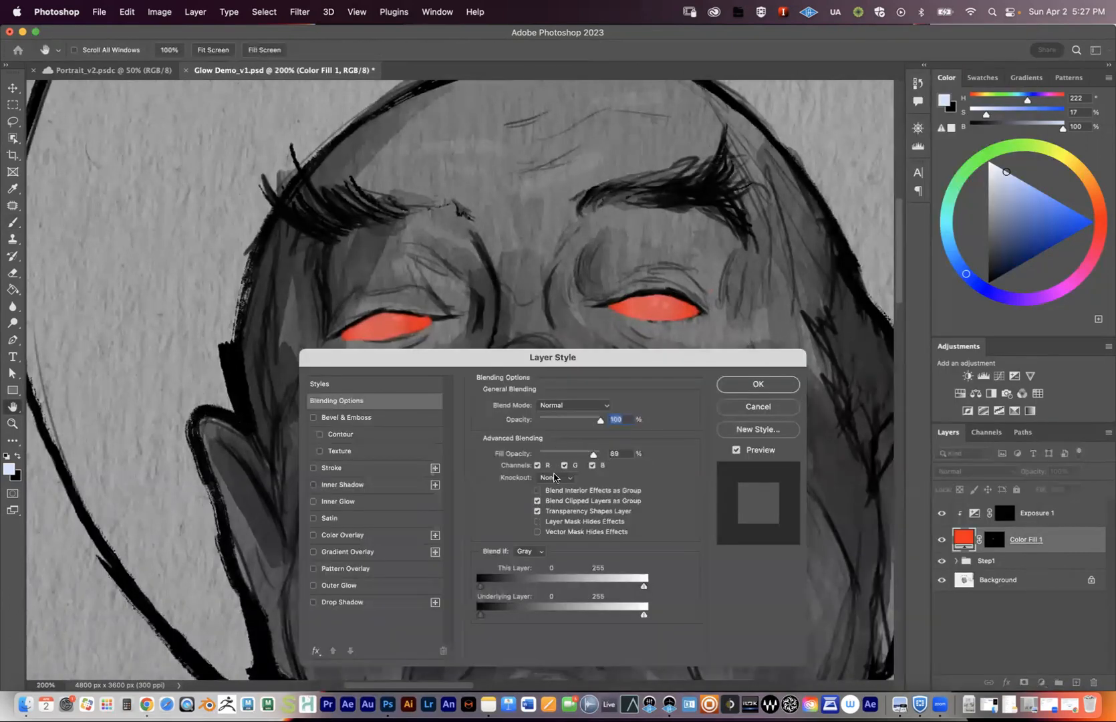
drag(590, 460, 591, 455)
click(735, 385)
Group the Exposure adjustment and the red eye fill, and name the group Step2.
drag(667, 402, 671, 363)
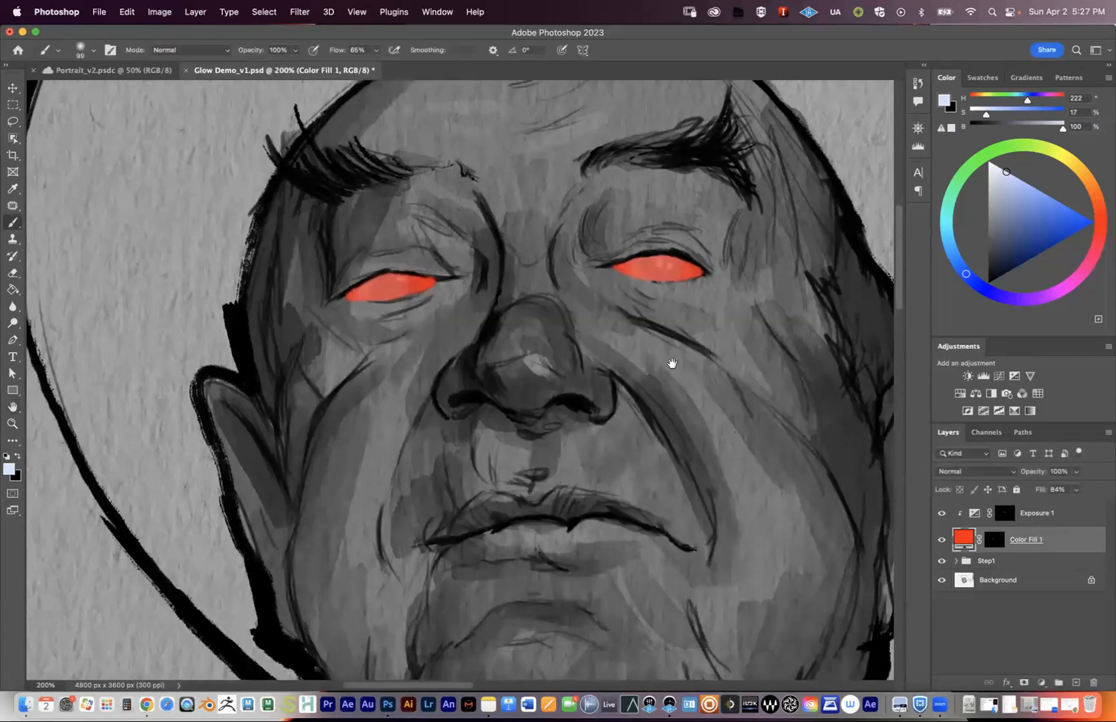
scroll(672, 362, down, 1)
scroll(681, 347, down, 1)
click(1047, 511)
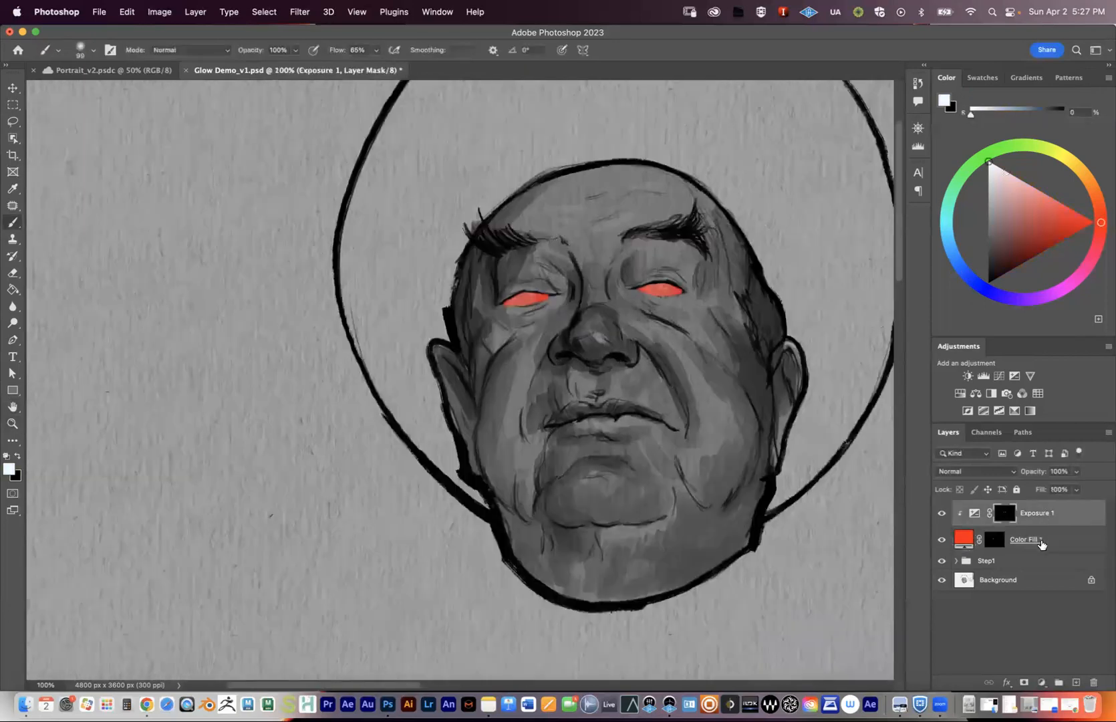
click(1037, 545)
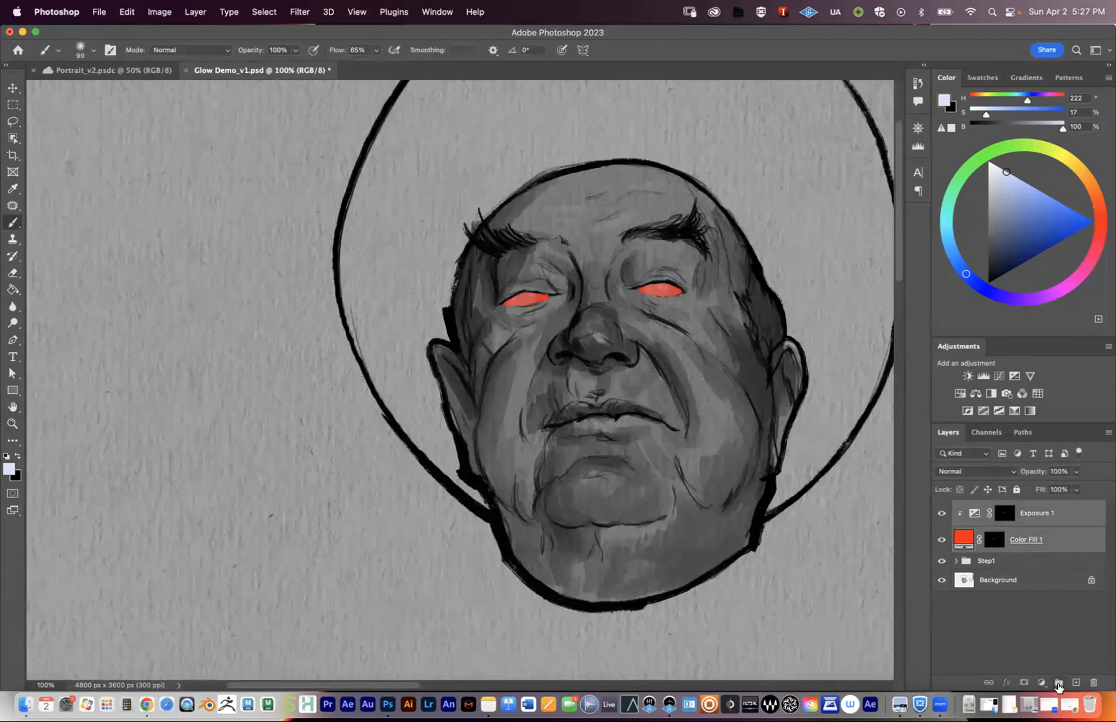
click(1058, 682)
double_click(989, 507)
text(Step2)
key(Return)
Add a Solid Color fill layer in pure red (ff0000) above the Step2 group.
key(z)
click(619, 286)
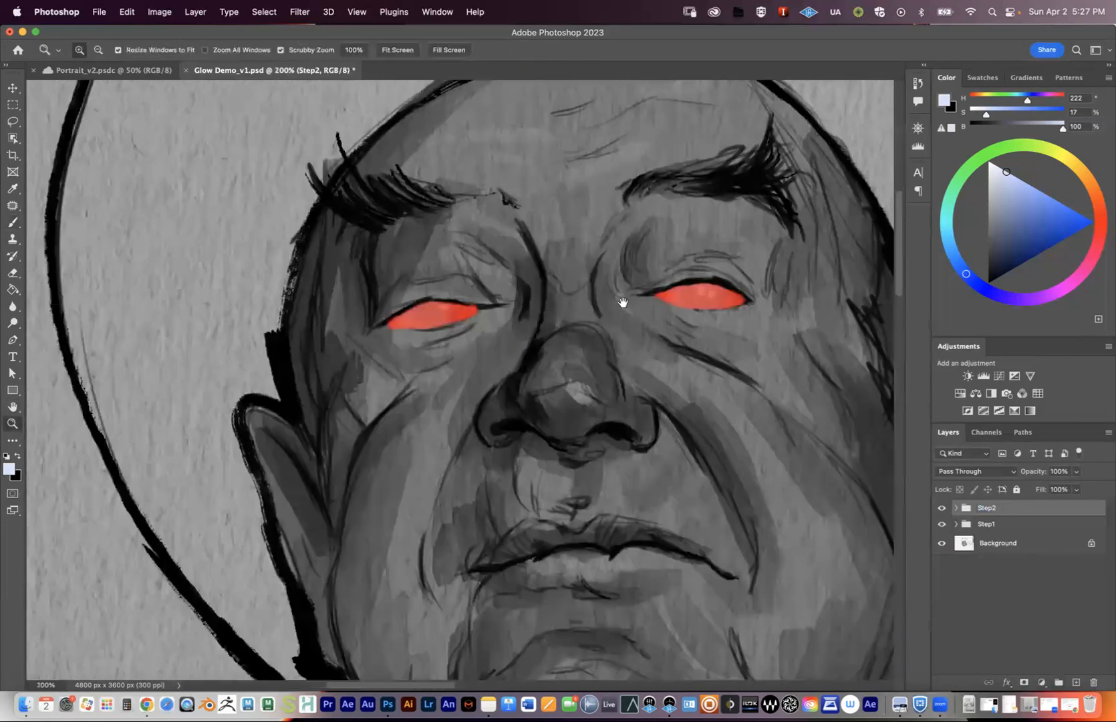
drag(623, 303, 563, 294)
alt+double_click(579, 327)
drag(645, 294, 610, 322)
super+click(540, 336)
super+click(562, 352)
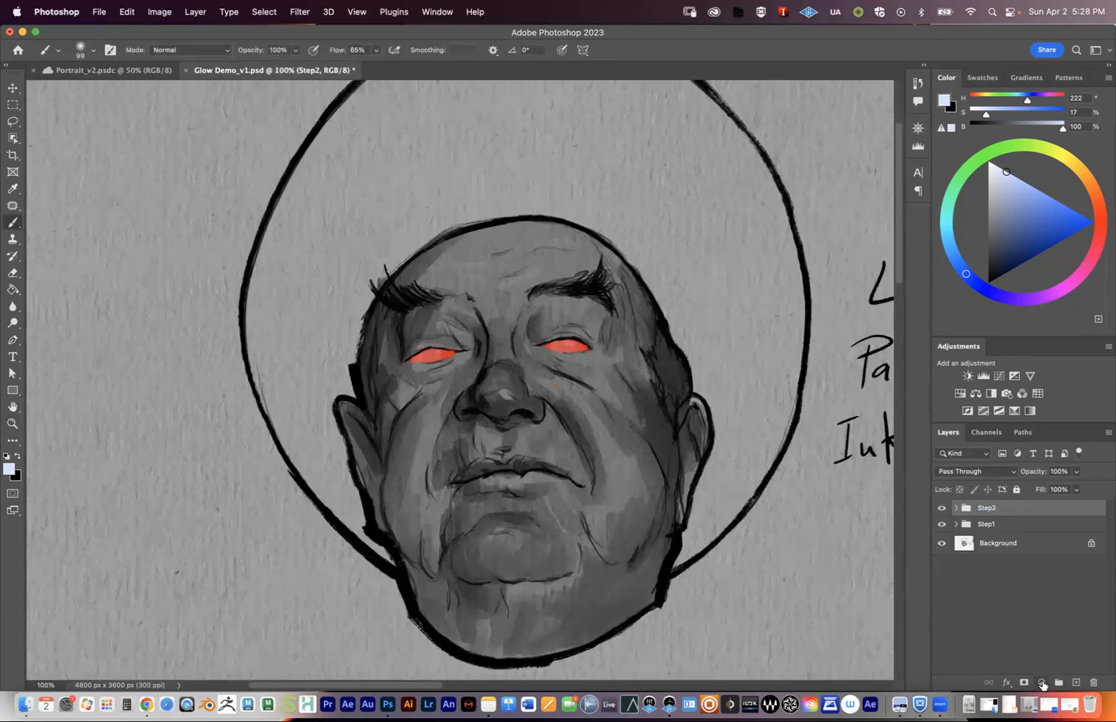
click(1041, 683)
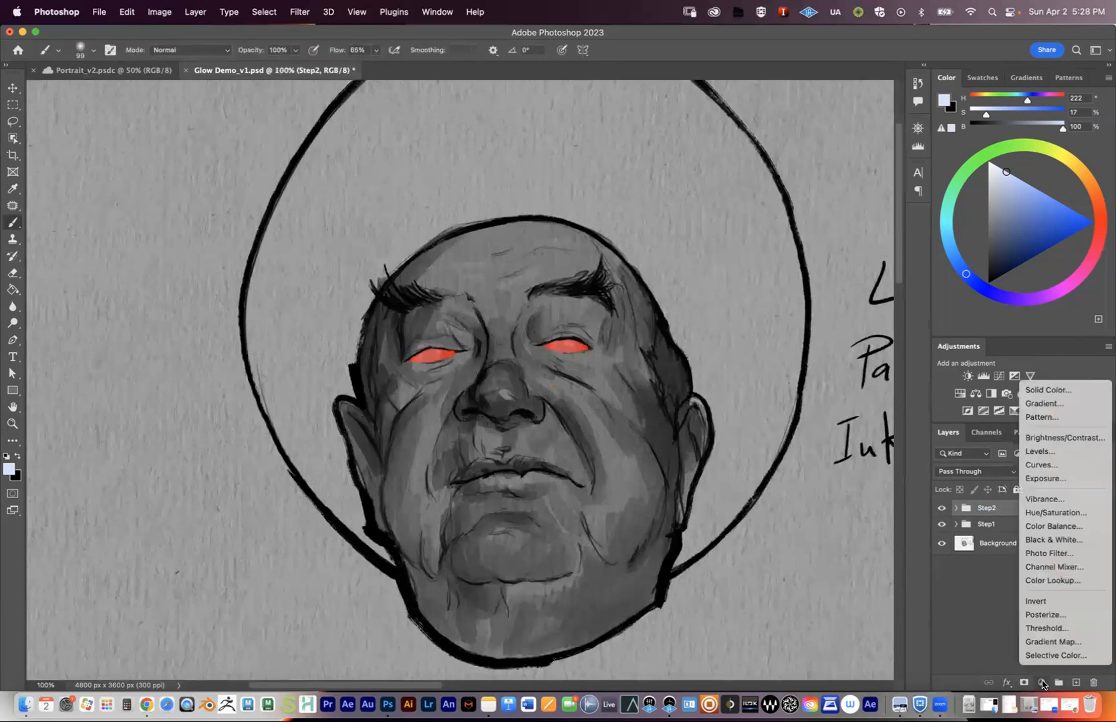
click(1062, 390)
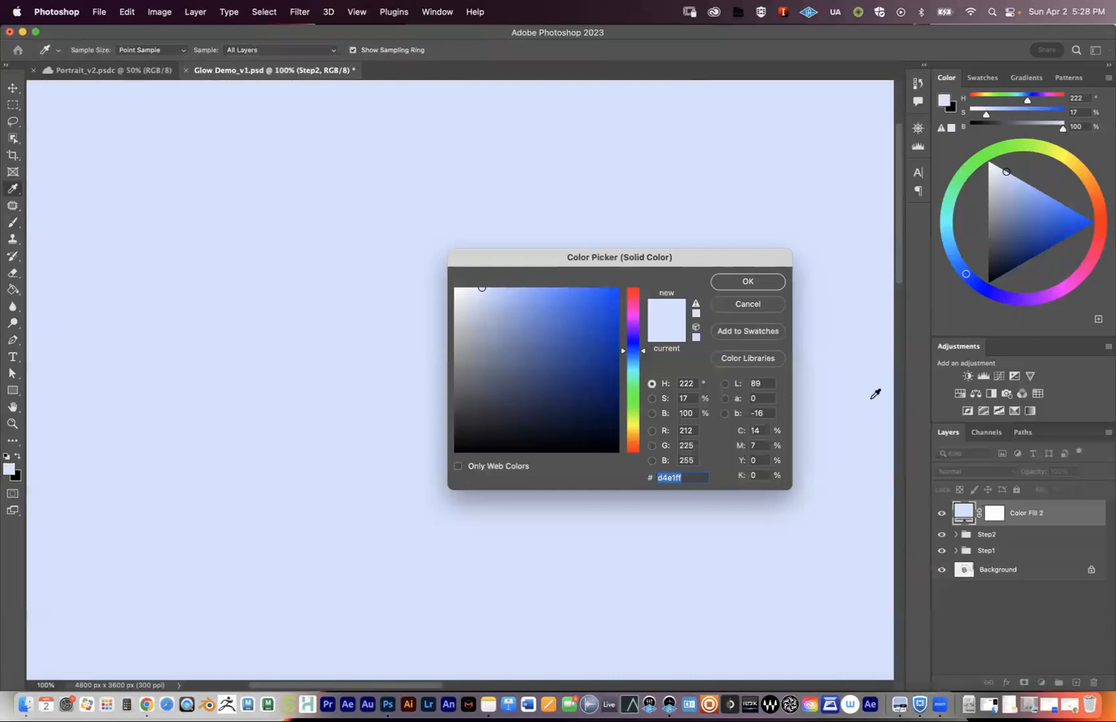
drag(608, 294, 643, 229)
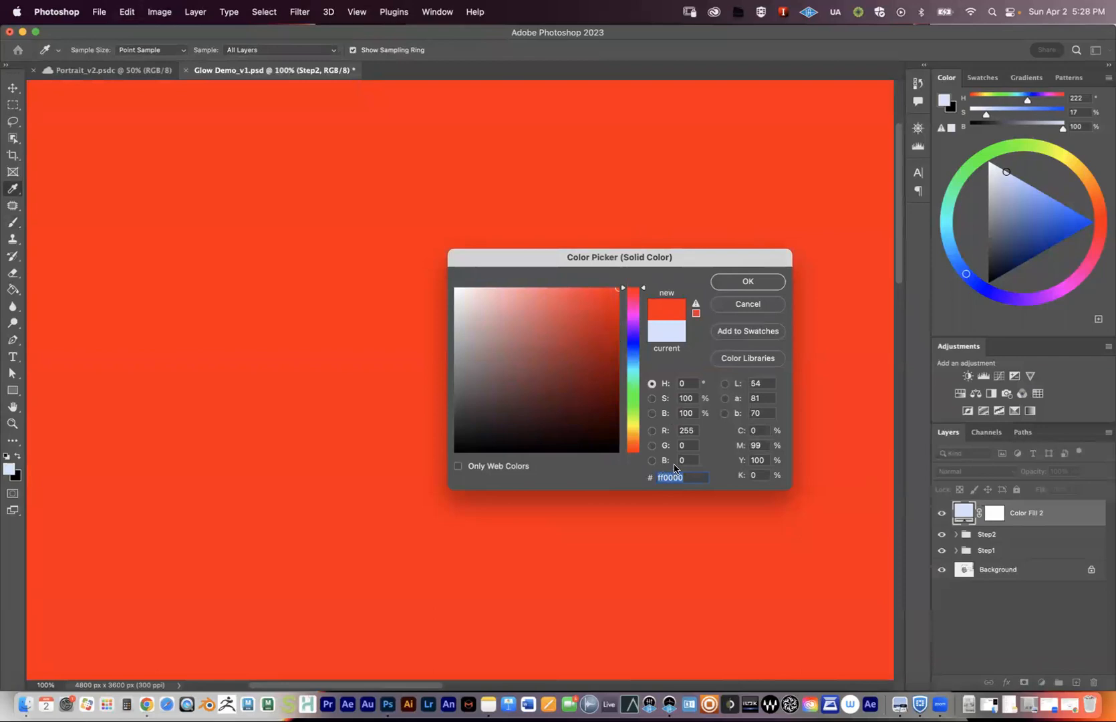
click(747, 282)
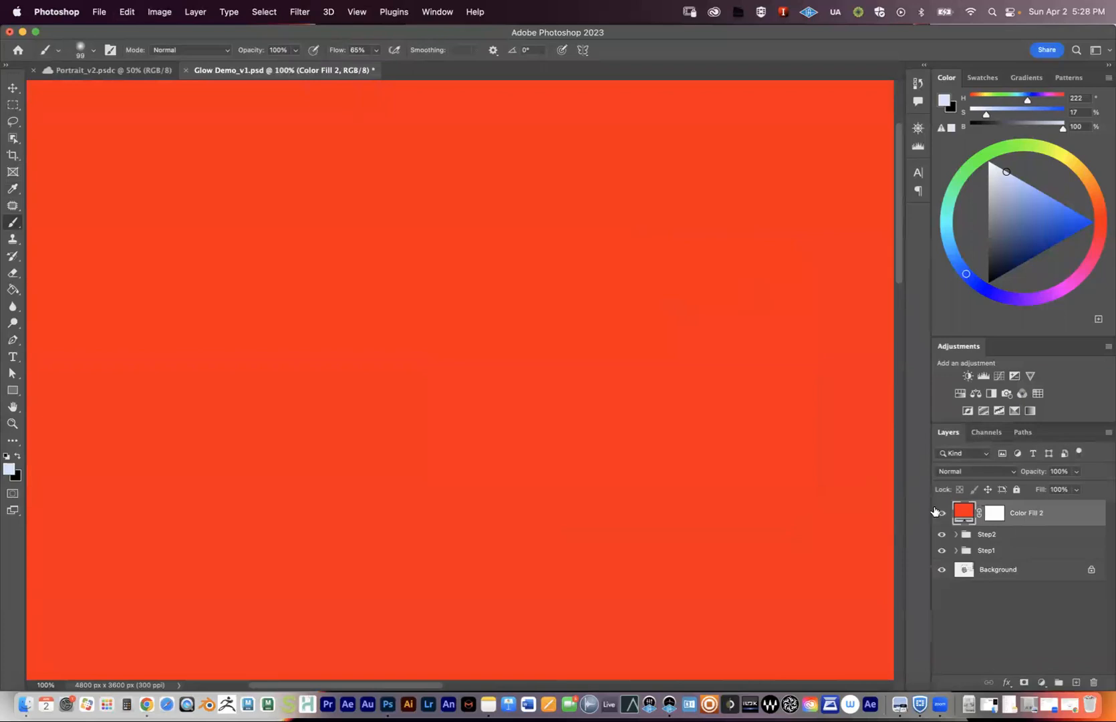
Invert the new red fill's layer mask to black to hide the color.
click(955, 534)
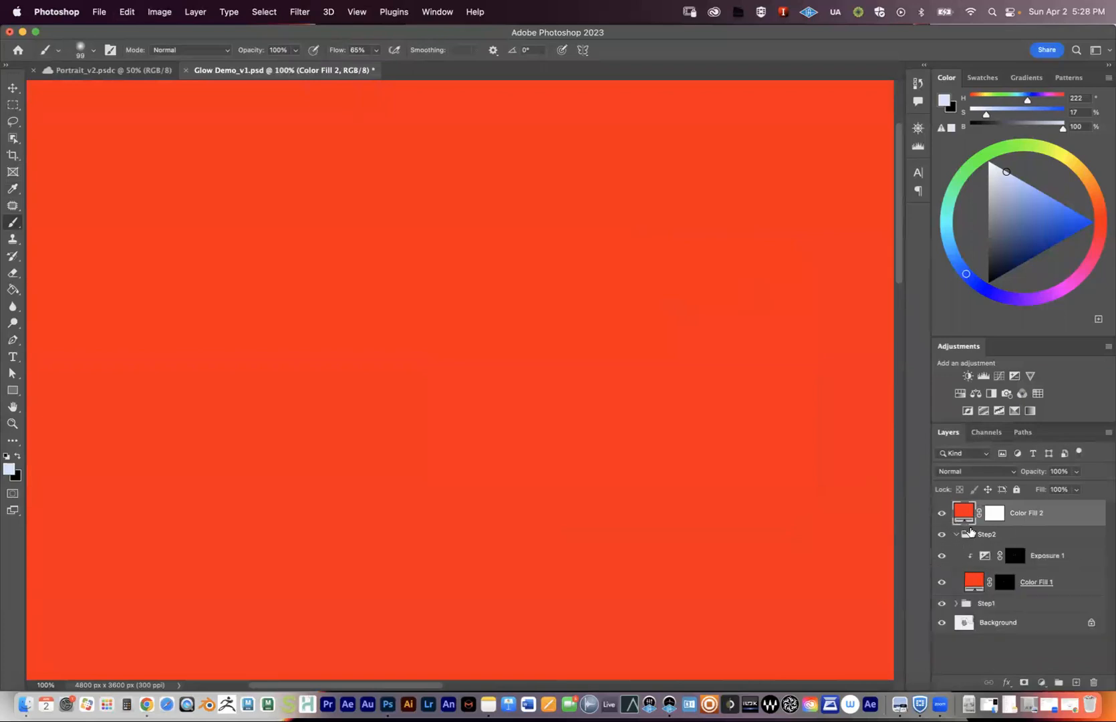
click(956, 534)
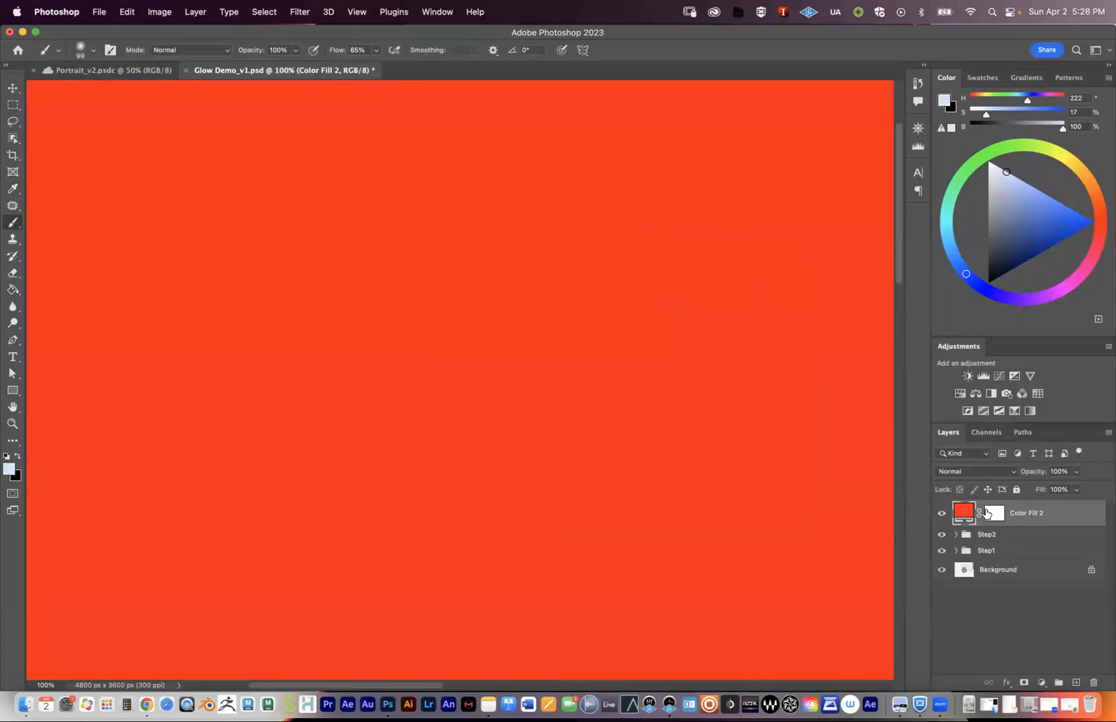
click(993, 515)
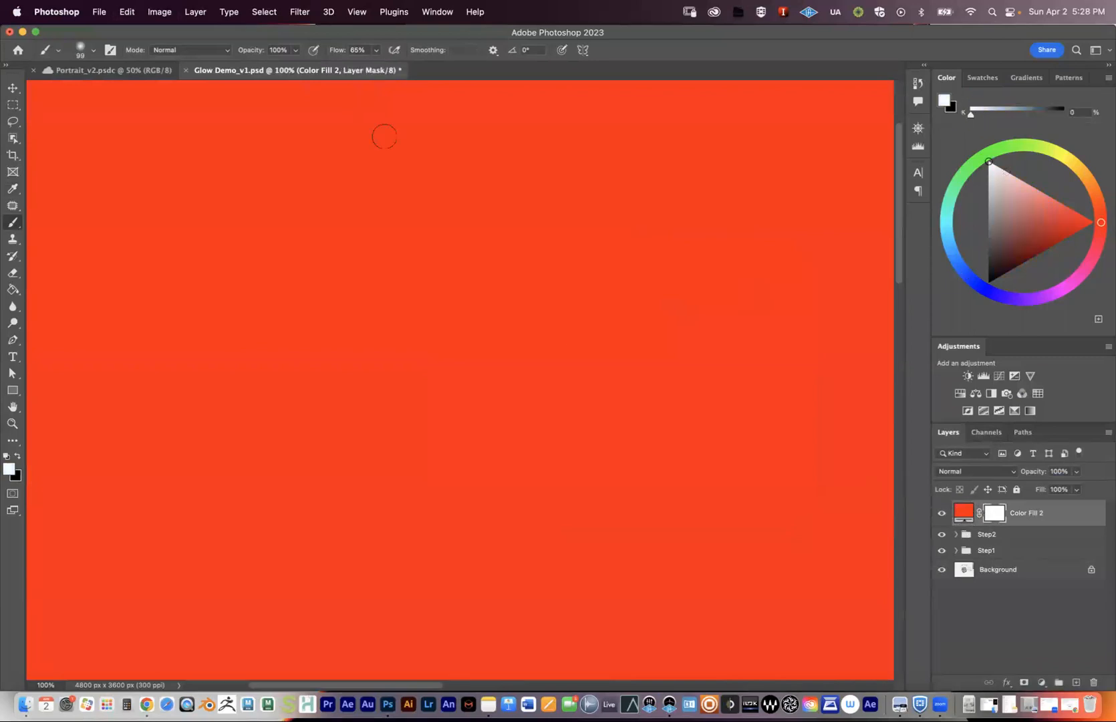
click(159, 13)
mouse_move(207, 51)
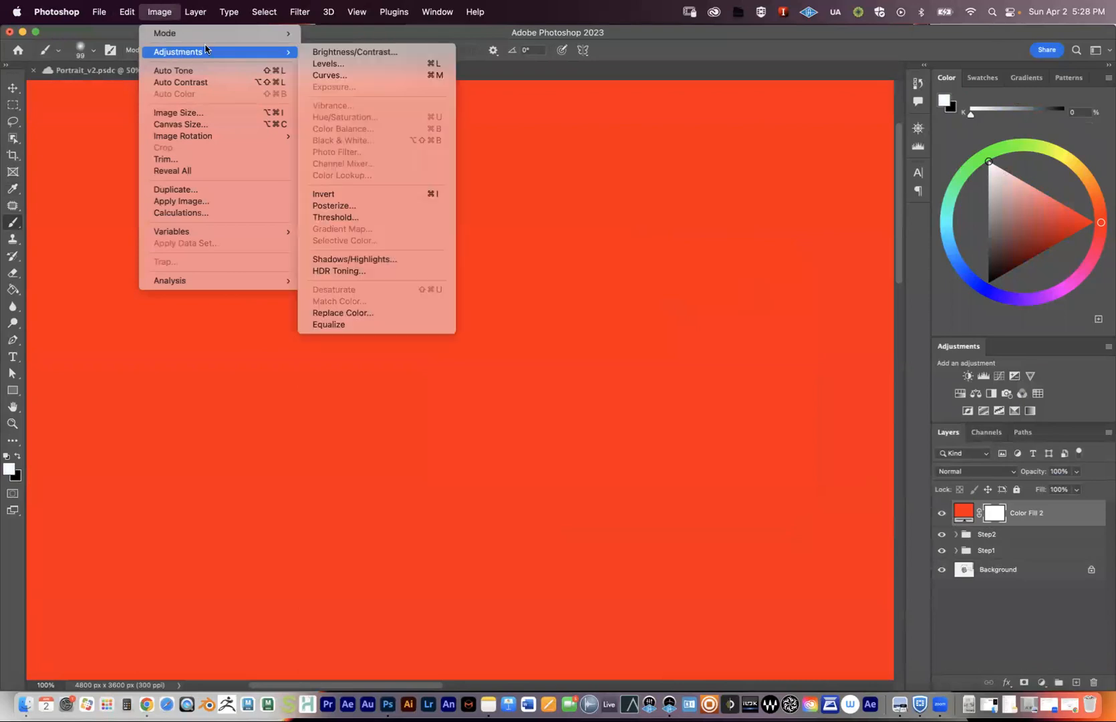
click(416, 194)
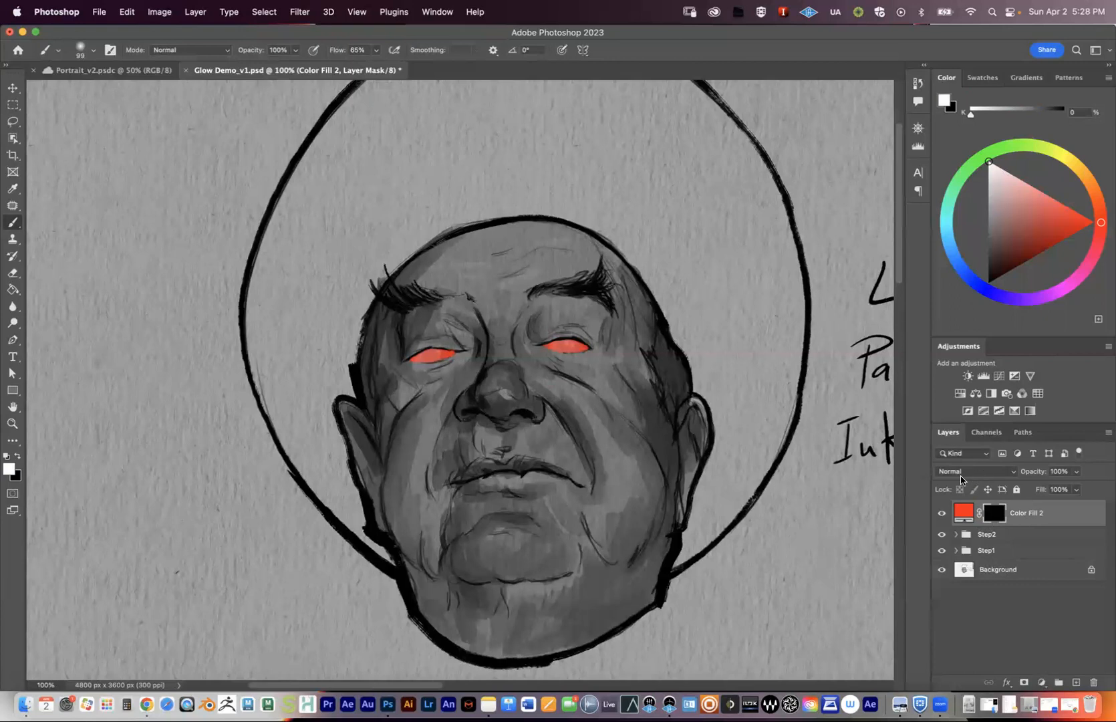
Set the new red fill's blend mode to Linear Dodge (Add).
click(965, 511)
click(979, 475)
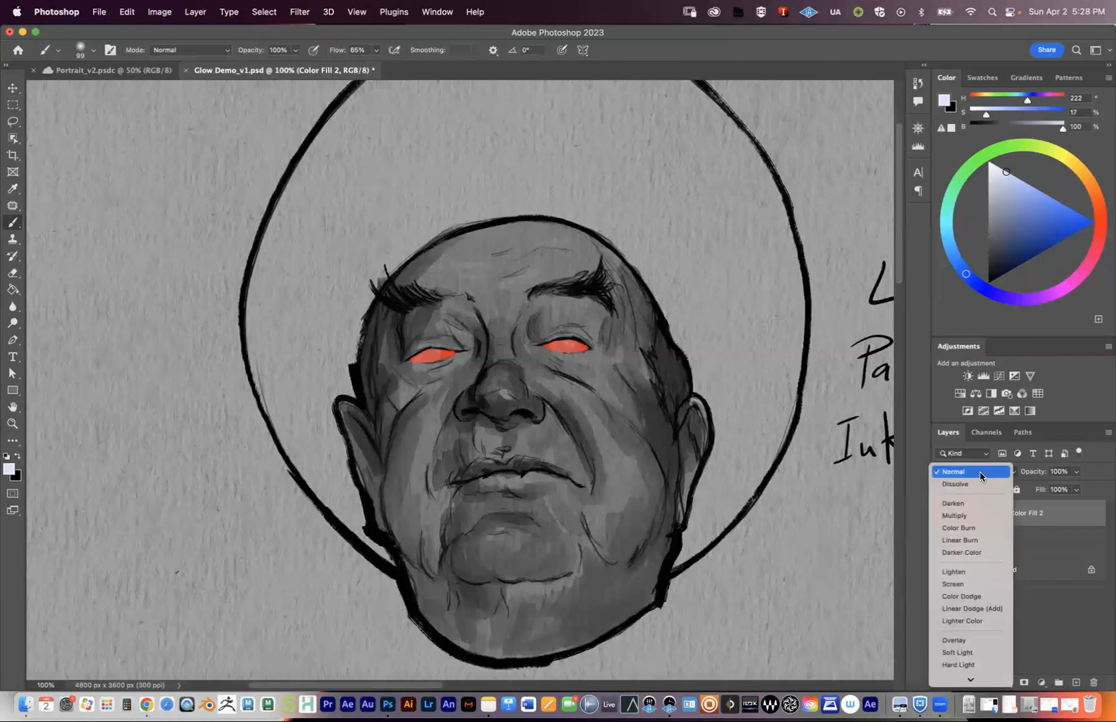
click(978, 608)
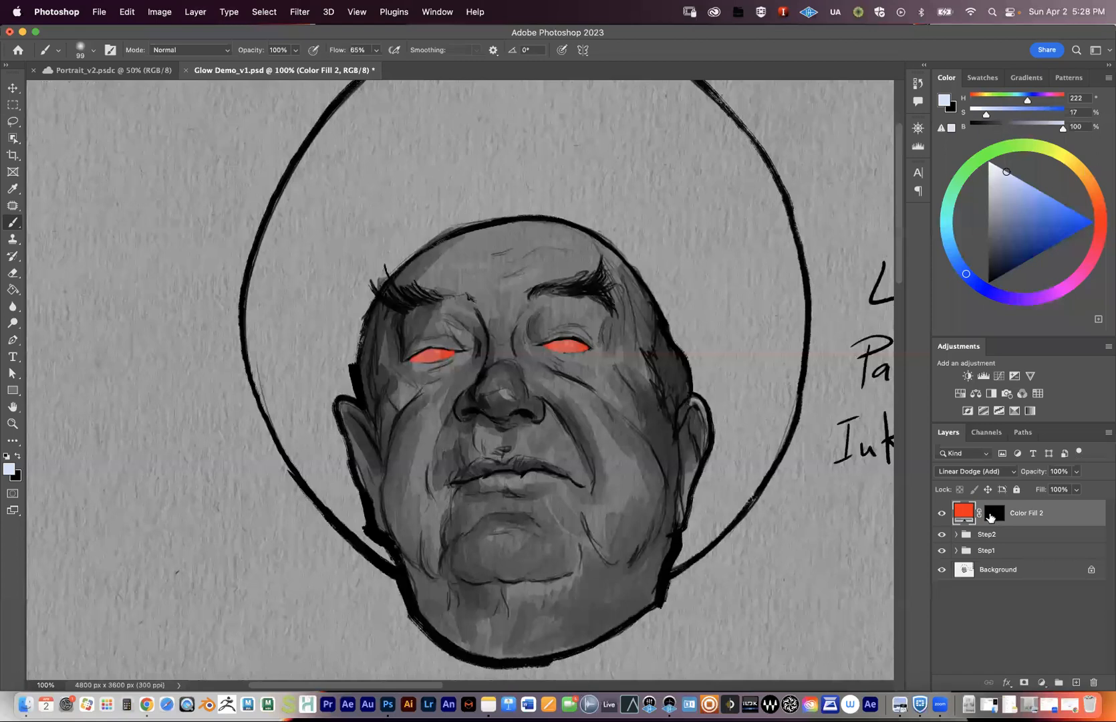
Target the new red fill's mask and enlarge the Soft Round brush to 500 px.
click(994, 515)
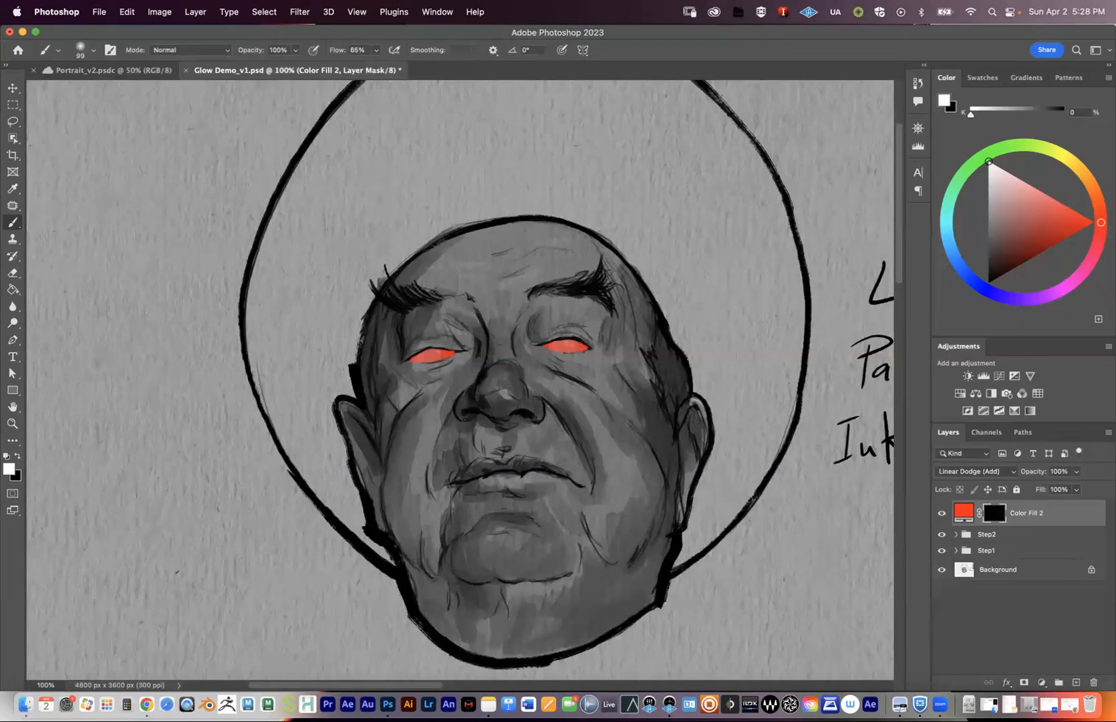
right_click(576, 313)
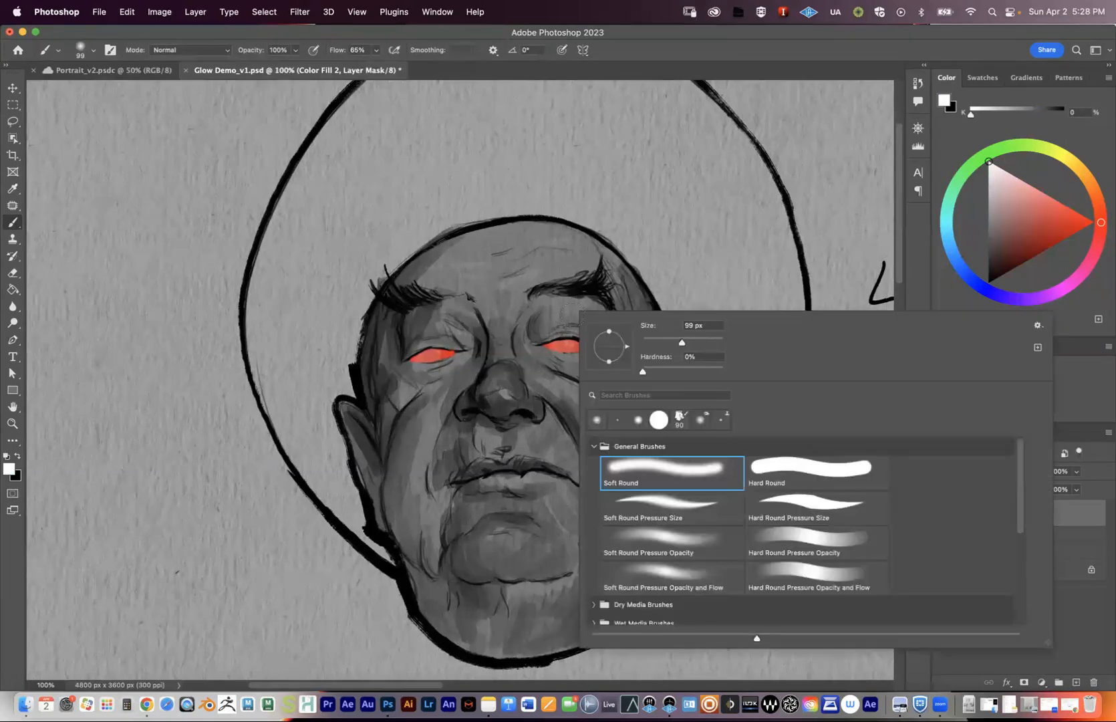
mouse_move(681, 342)
mouse_down()
mouse_move(722, 344)
mouse_move(711, 346)
mouse_up()
click(411, 36)
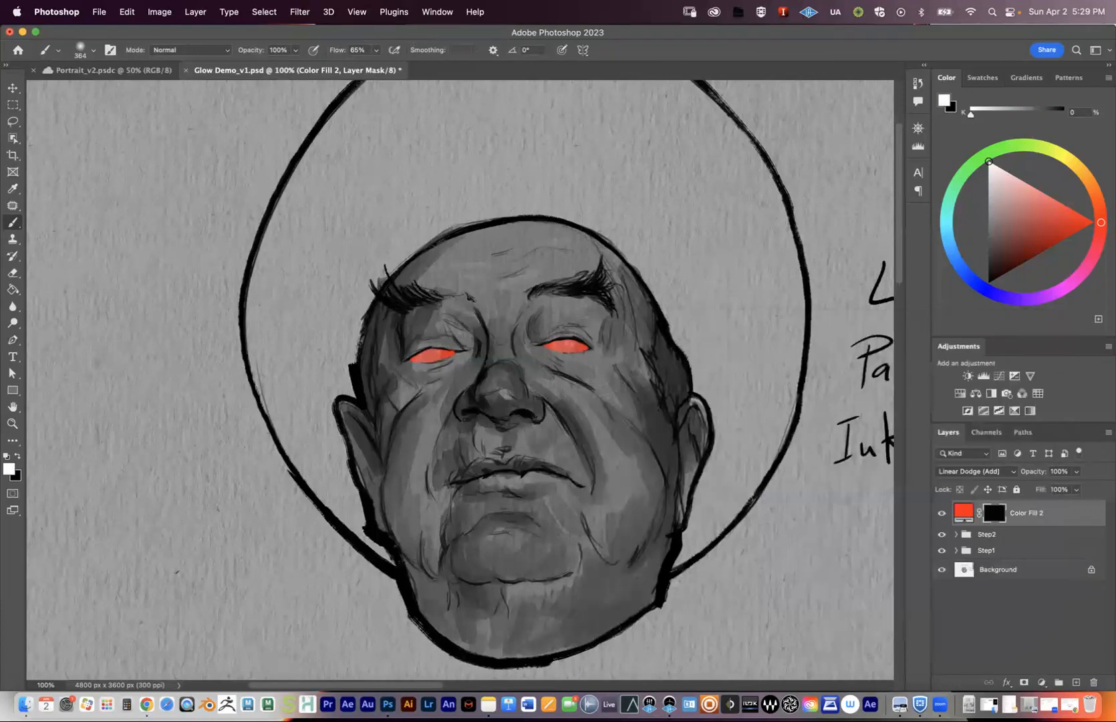
key(bracketleft)
key(bracketleft)
key(bracketleft)
key(bracketright)
Try a large soft white dab on the mask over each eye and undo both dabs.
click(563, 334)
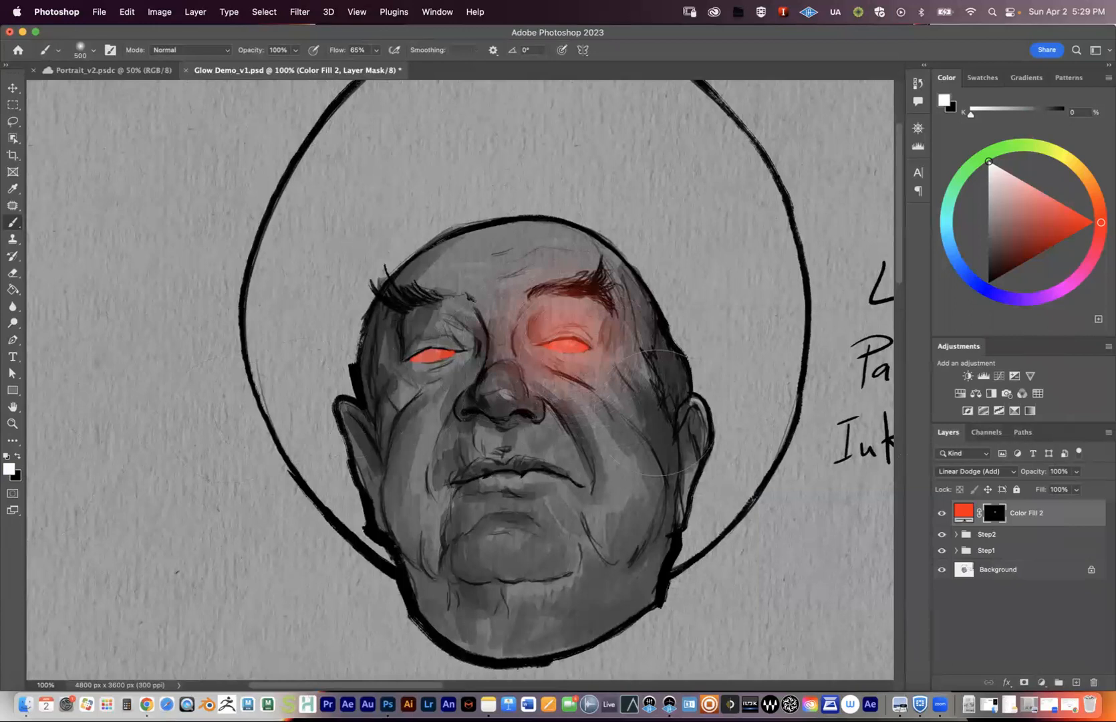
click(418, 351)
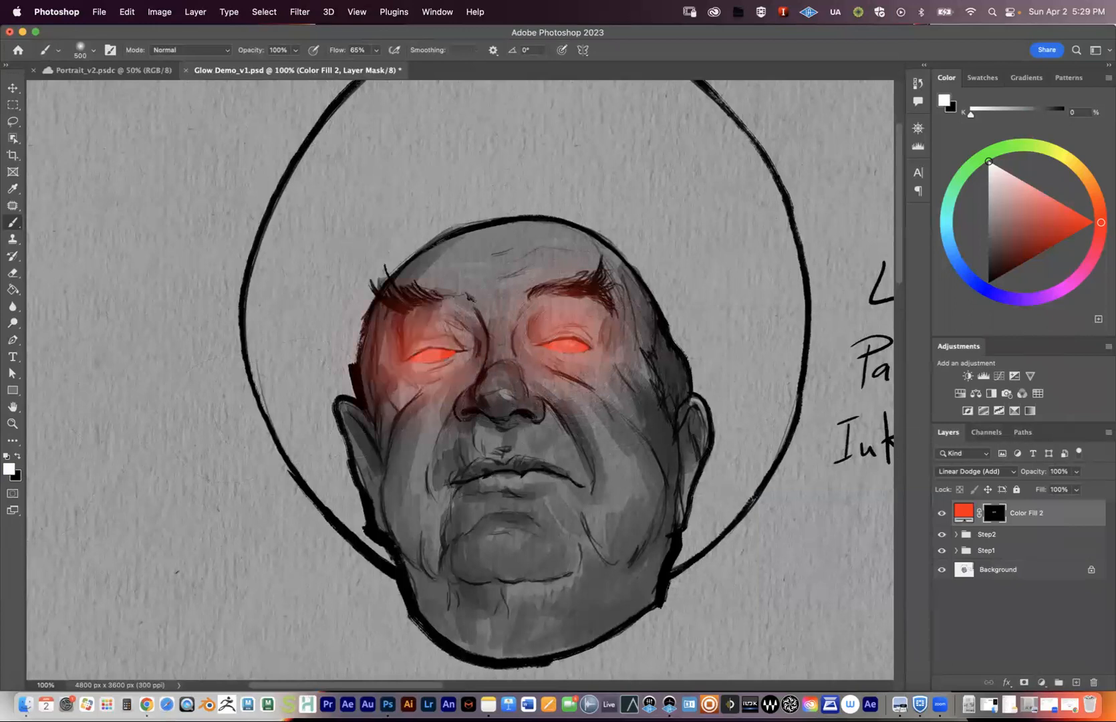
key(super+z)
key(super+z)
Paint a soft white 500 px dab over each eye on the red fill's mask, undoing the trial dabs first.
click(575, 349)
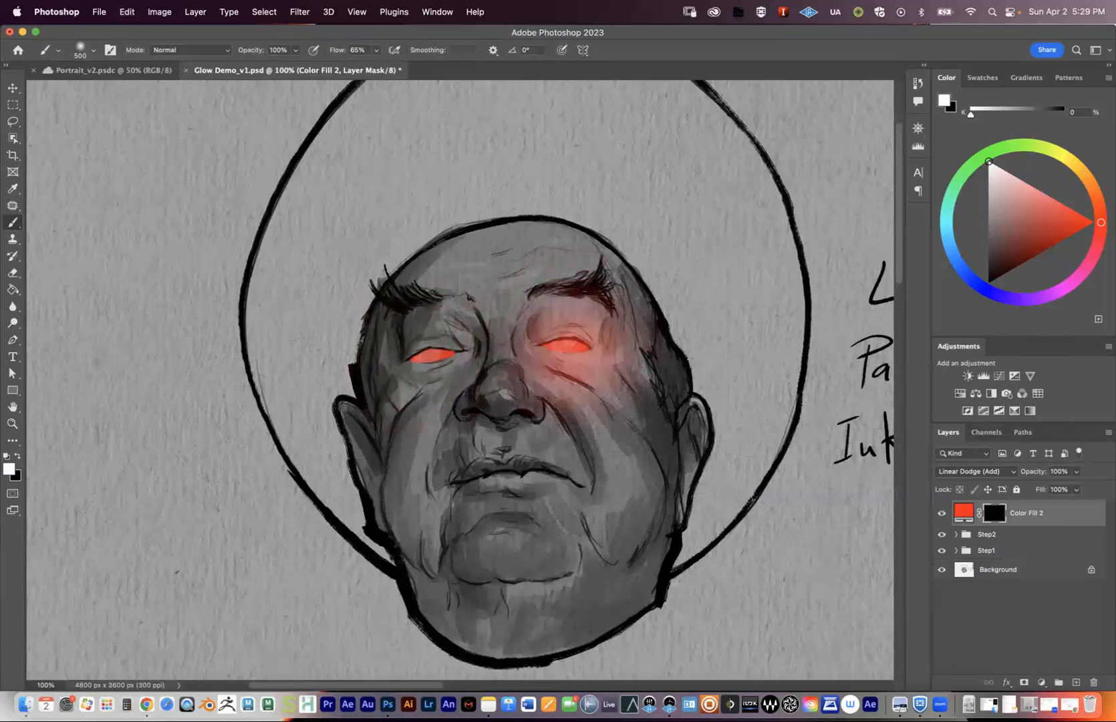
click(575, 339)
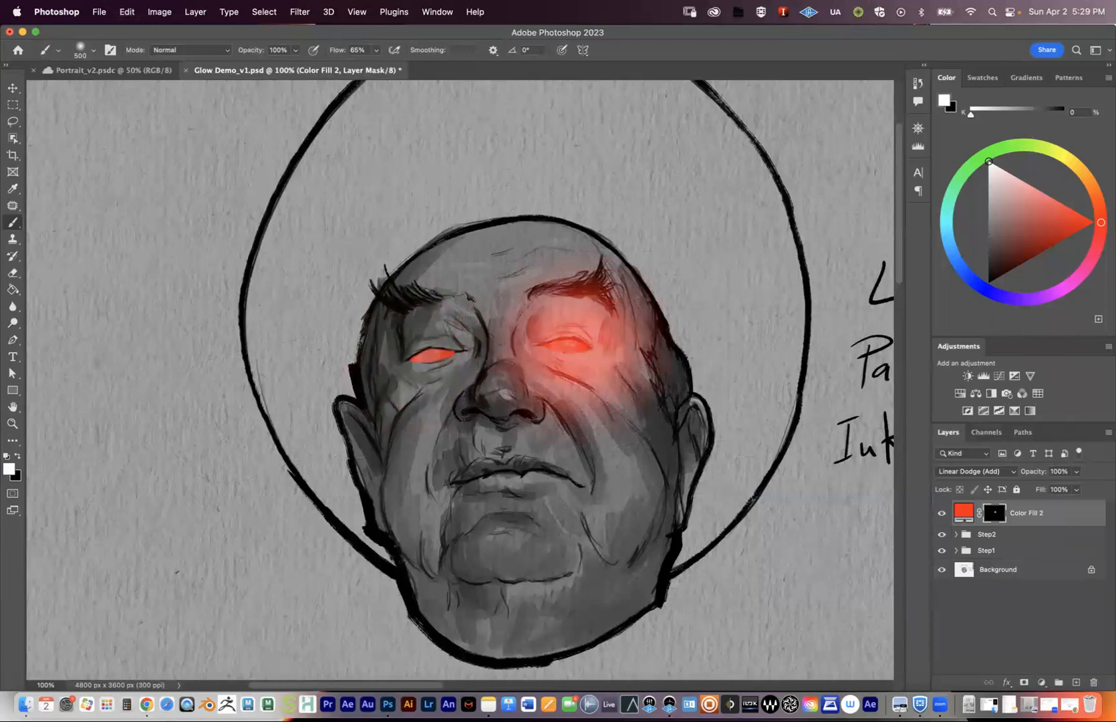
key(super+z)
key(super+z)
click(572, 347)
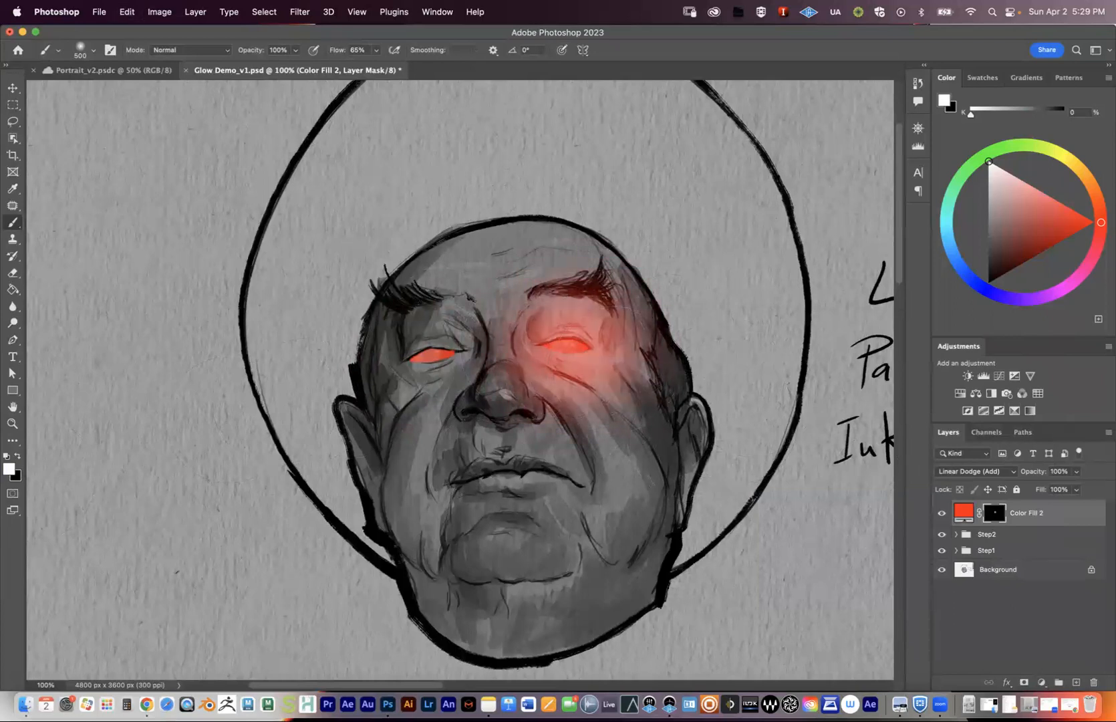
click(428, 353)
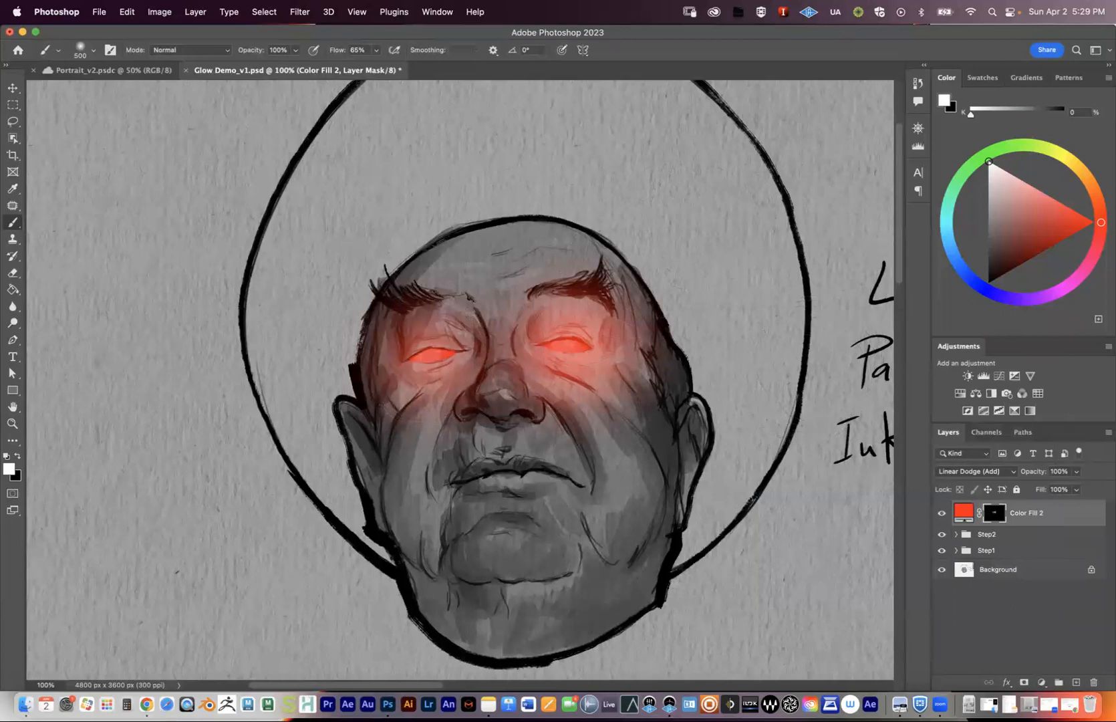
Try extra soft white dabs around the left-hand eye, compare with and without, and undo them.
drag(395, 378, 402, 344)
key(super+z)
click(418, 359)
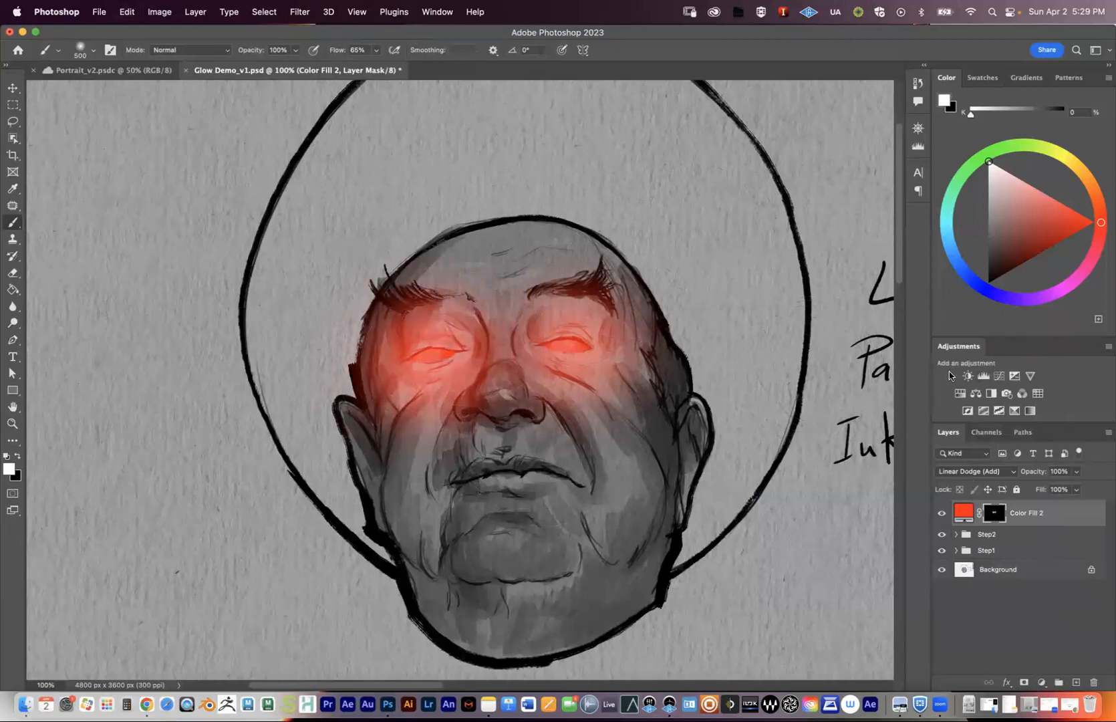
key(super+z)
key(super+shift+z)
key(super+z)
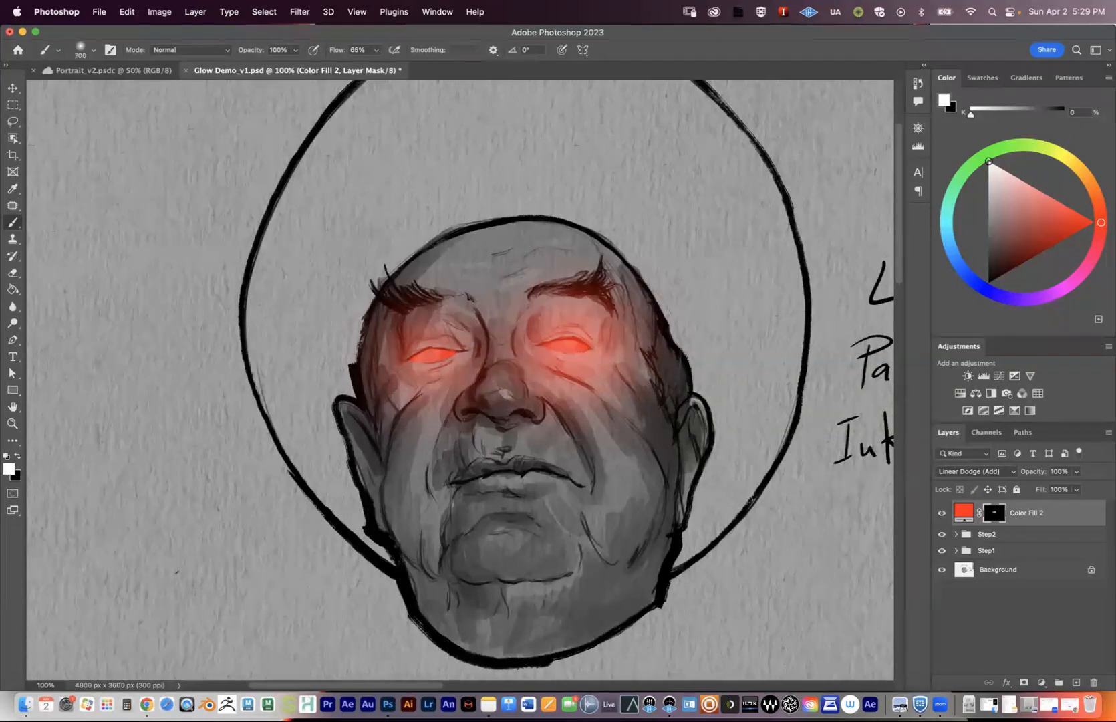
Enlarge the soft brush to 1000 px at 40% opacity and dab a wider, fainter glow around both eyes.
key(bracketright)
click(294, 50)
click(298, 53)
key(1)
key(5)
key(bracketright)
key(bracketright)
key(4)
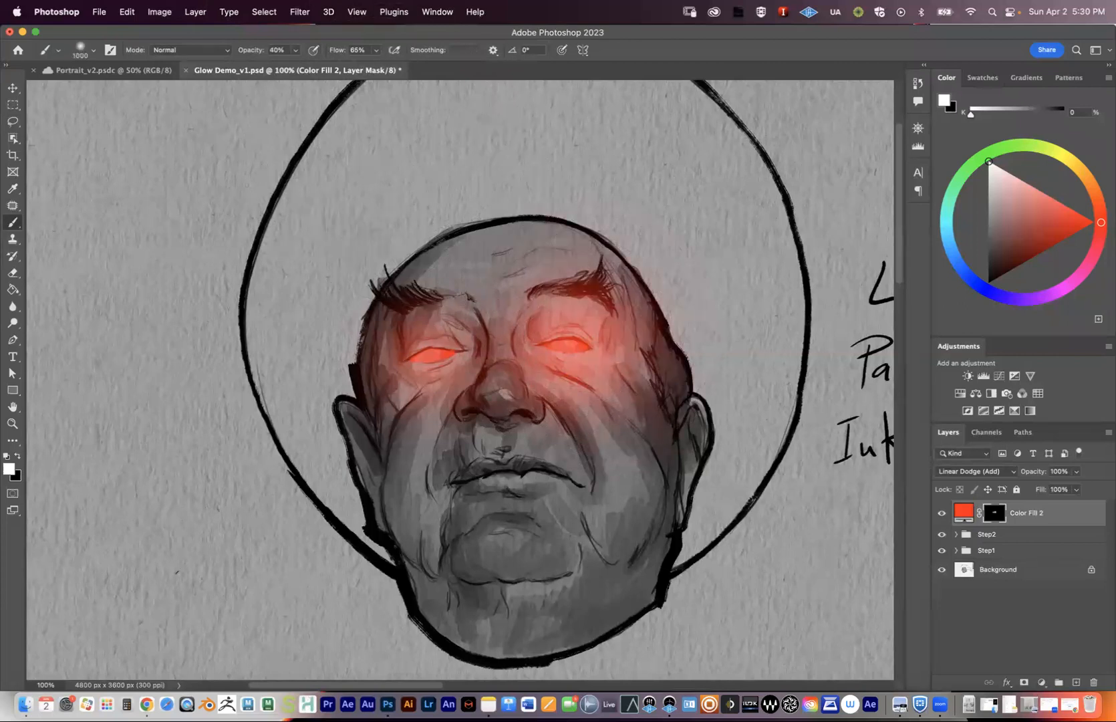
click(432, 354)
drag(718, 362, 676, 353)
alt+click(687, 348)
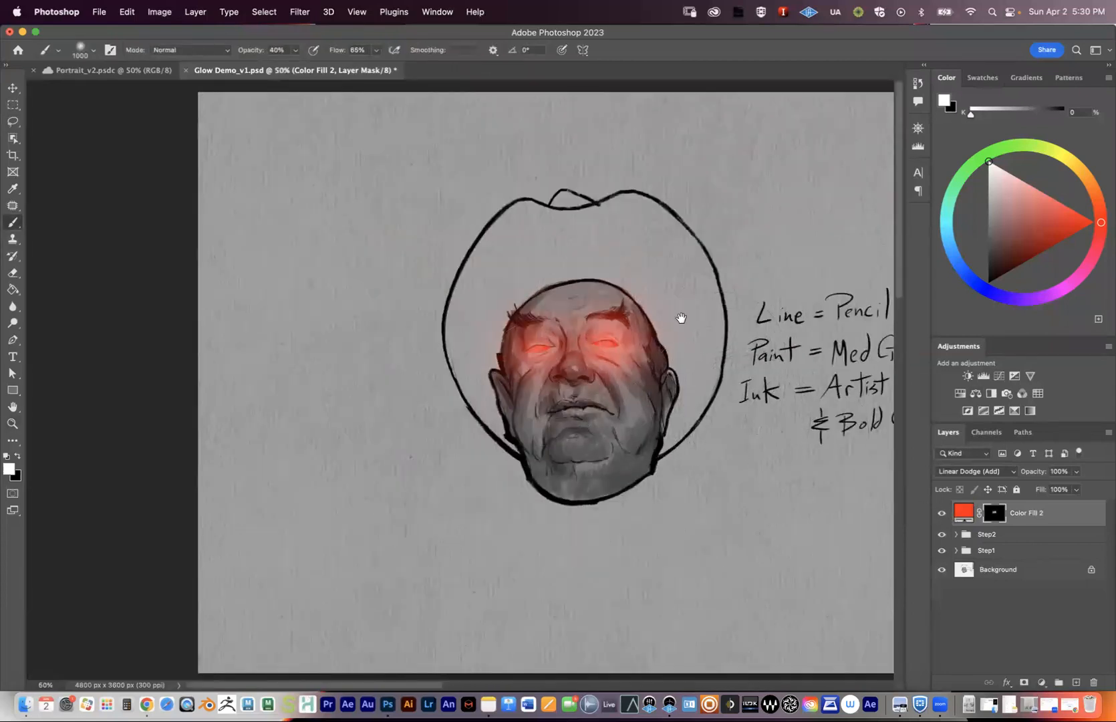
drag(681, 318, 613, 320)
super+click(574, 357)
super+click(575, 357)
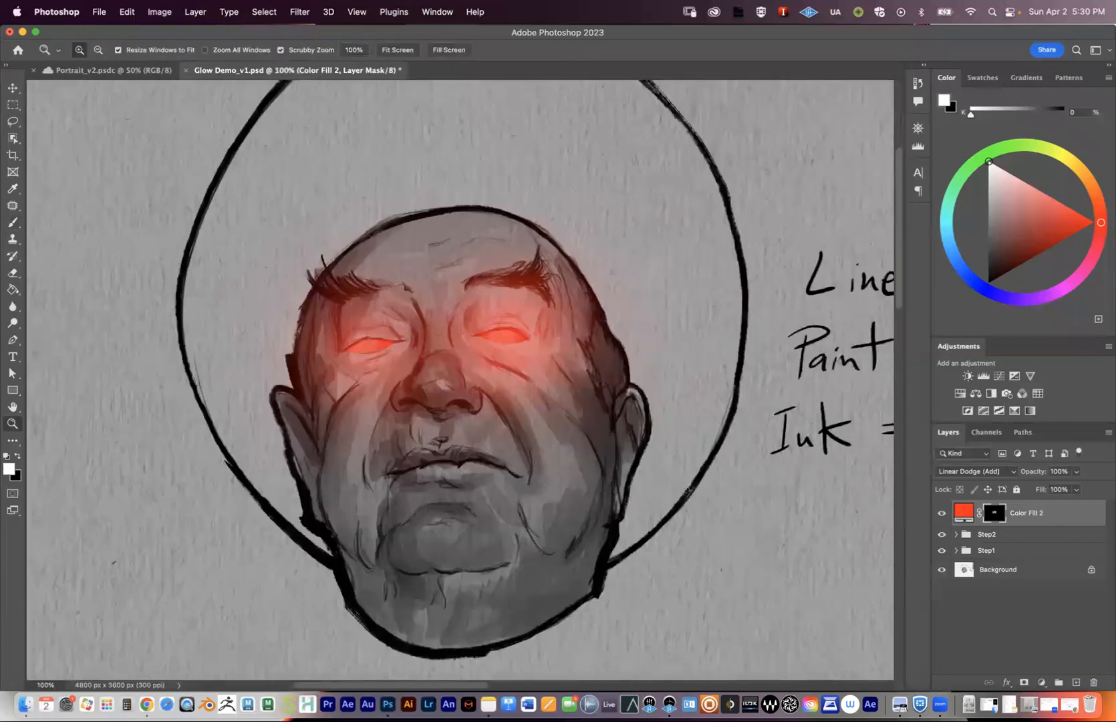
drag(543, 369, 590, 356)
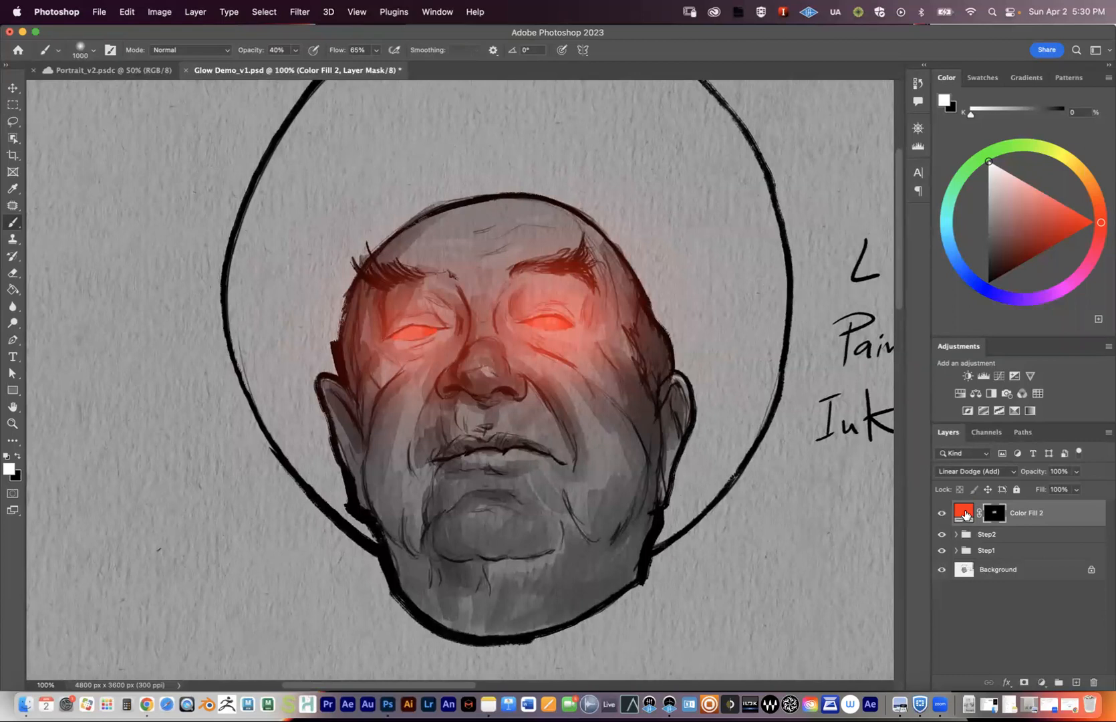
View the glow fill's layer mask on its own and return to the full artwork.
click(962, 514)
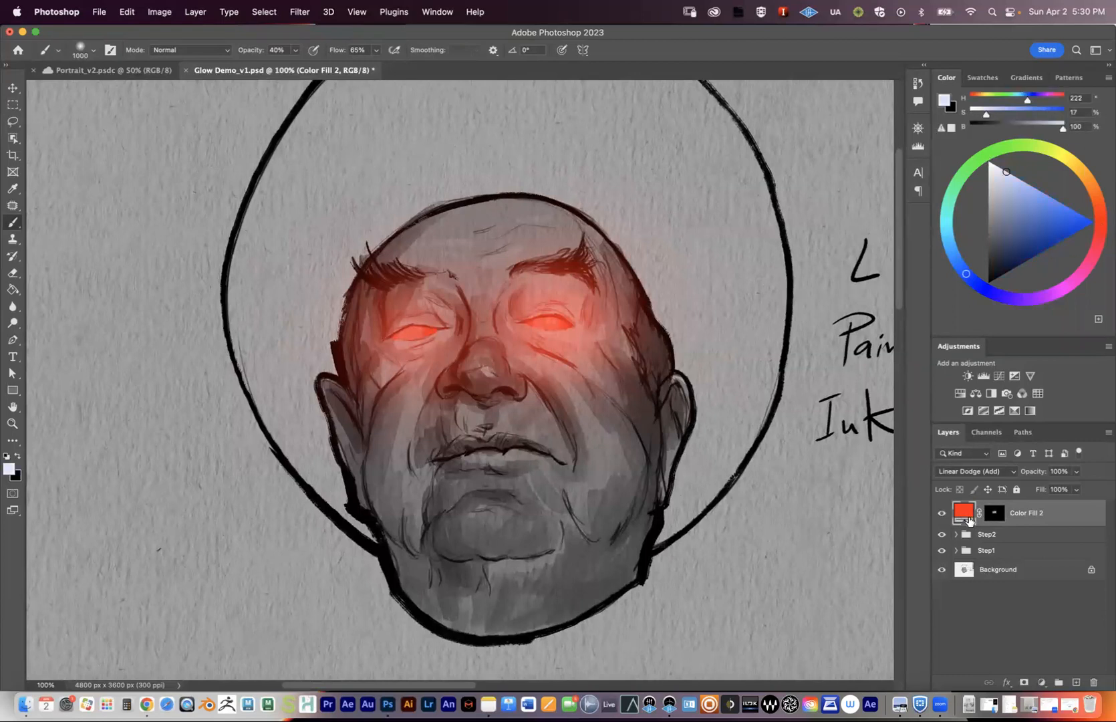
click(994, 514)
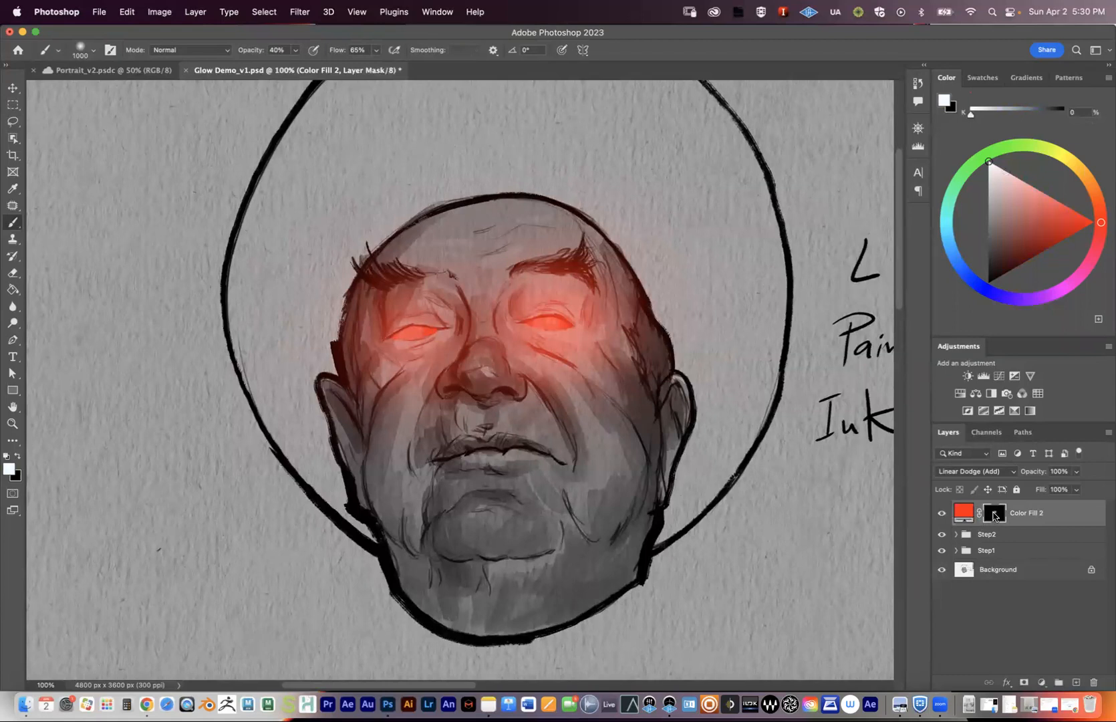
alt+click(993, 514)
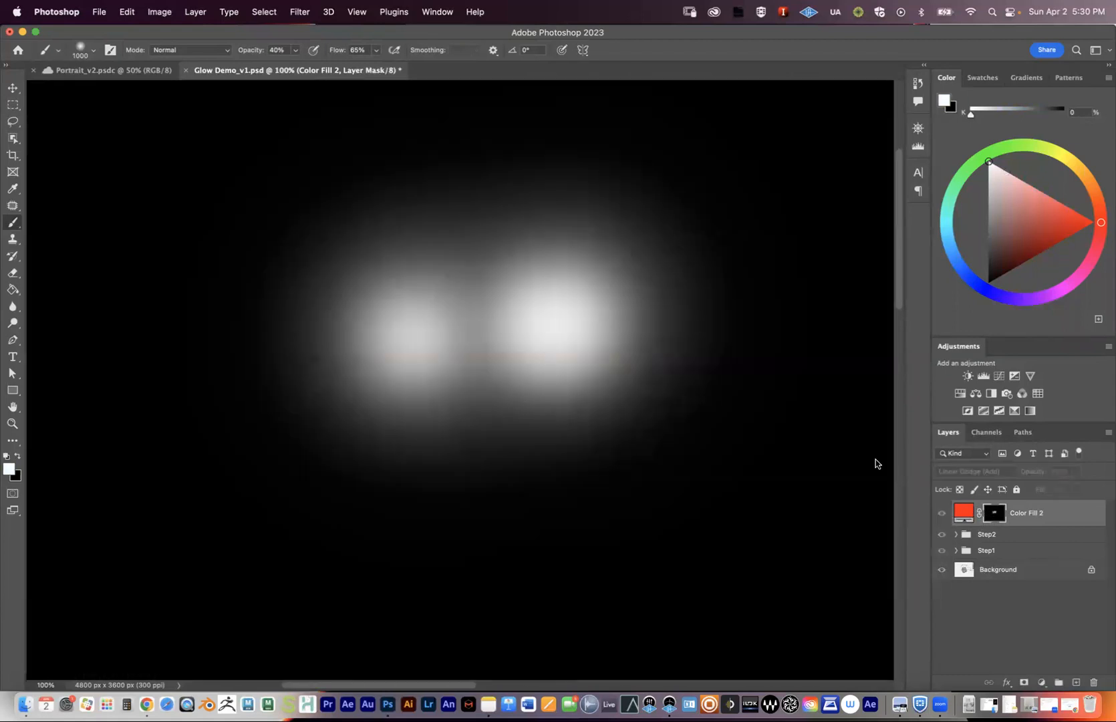
alt+click(997, 515)
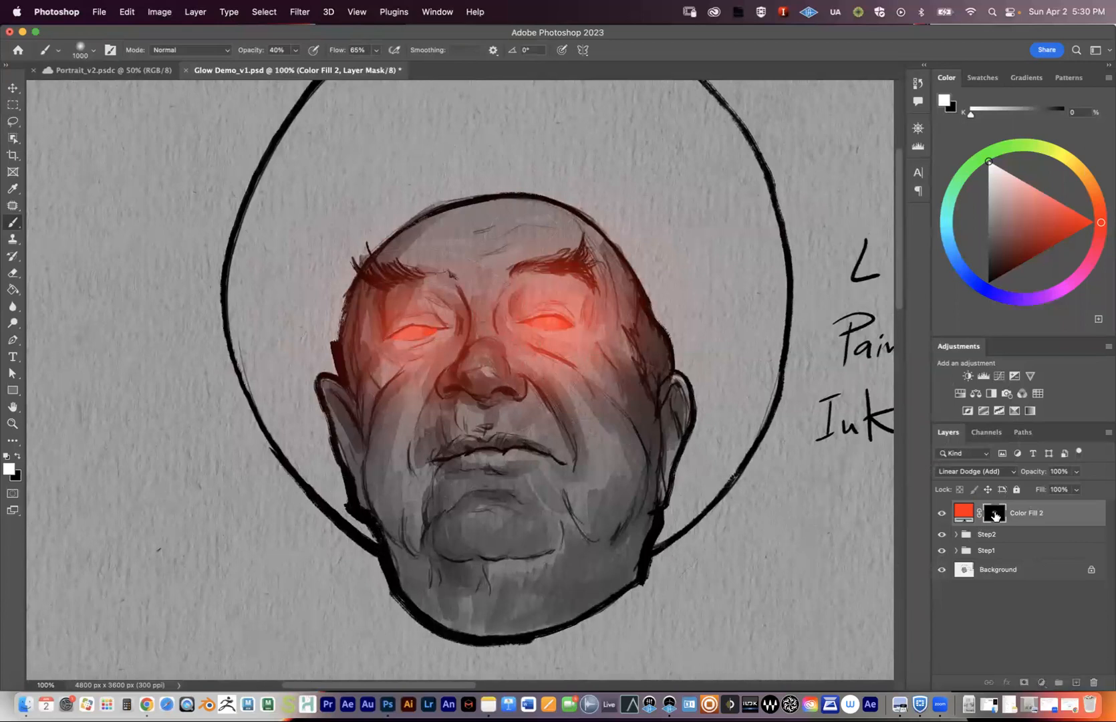
alt+click(995, 517)
alt+click(994, 516)
Compare the portrait with the glow fill hidden and shown, checking the effect from farther out.
click(942, 513)
click(941, 514)
drag(585, 332, 540, 358)
alt+click(487, 381)
alt+click(488, 380)
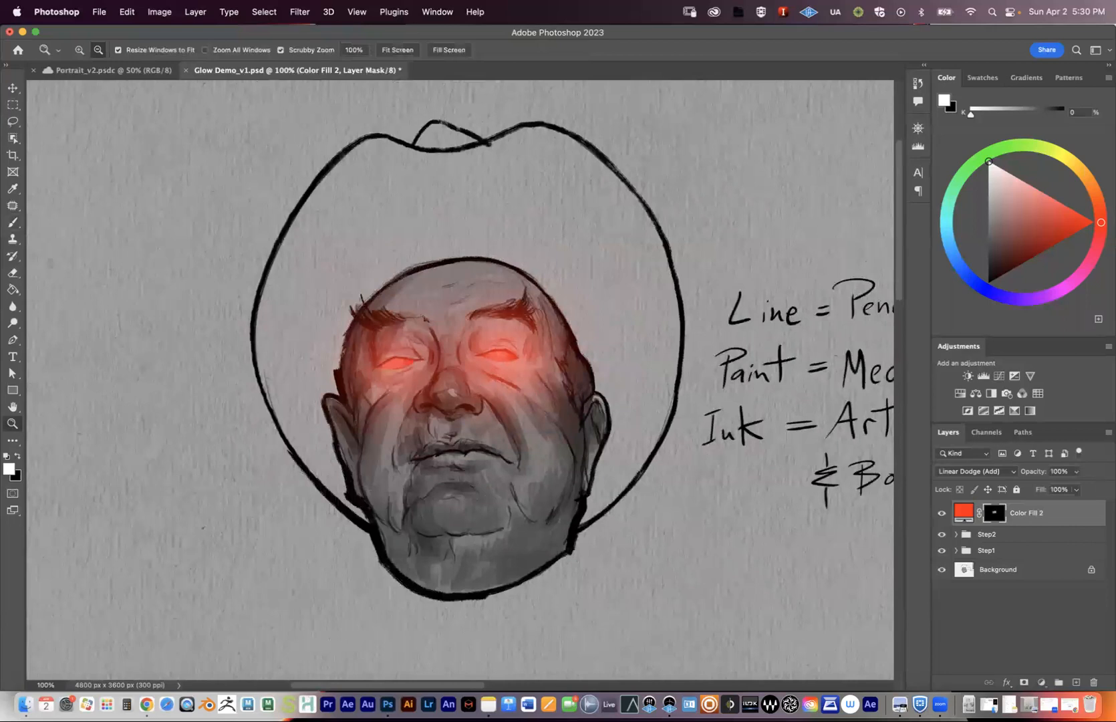
super+click(484, 375)
super+click(485, 375)
Group the glow fill layer and rename the group Step3.
click(1020, 513)
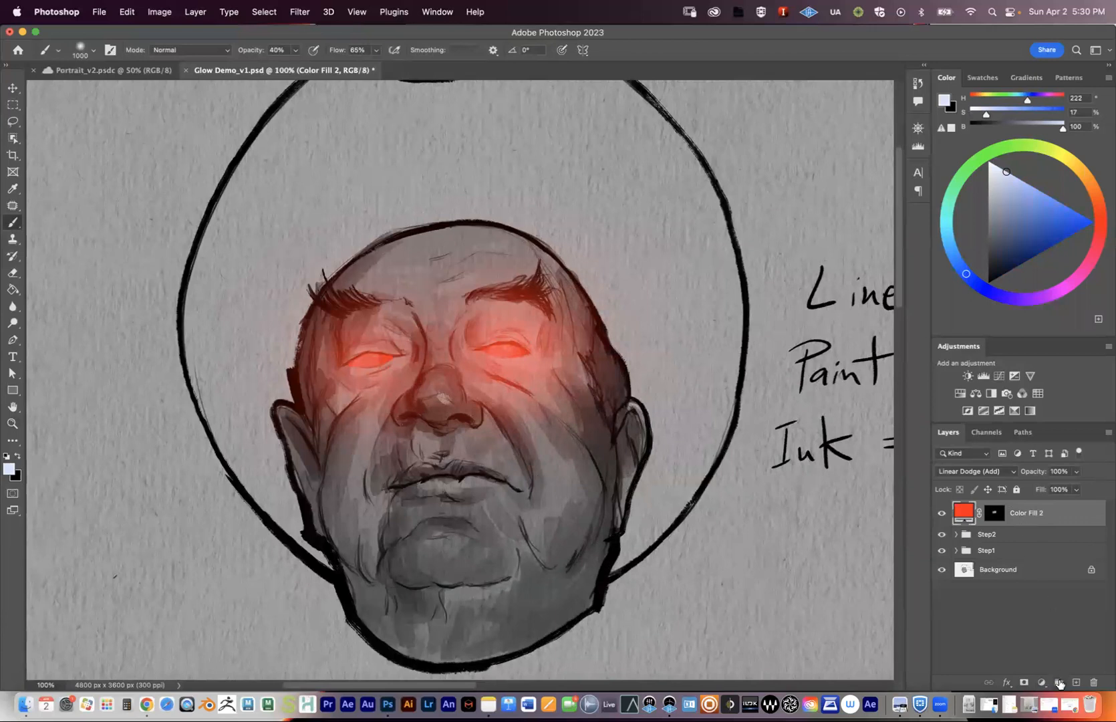
key(super+g)
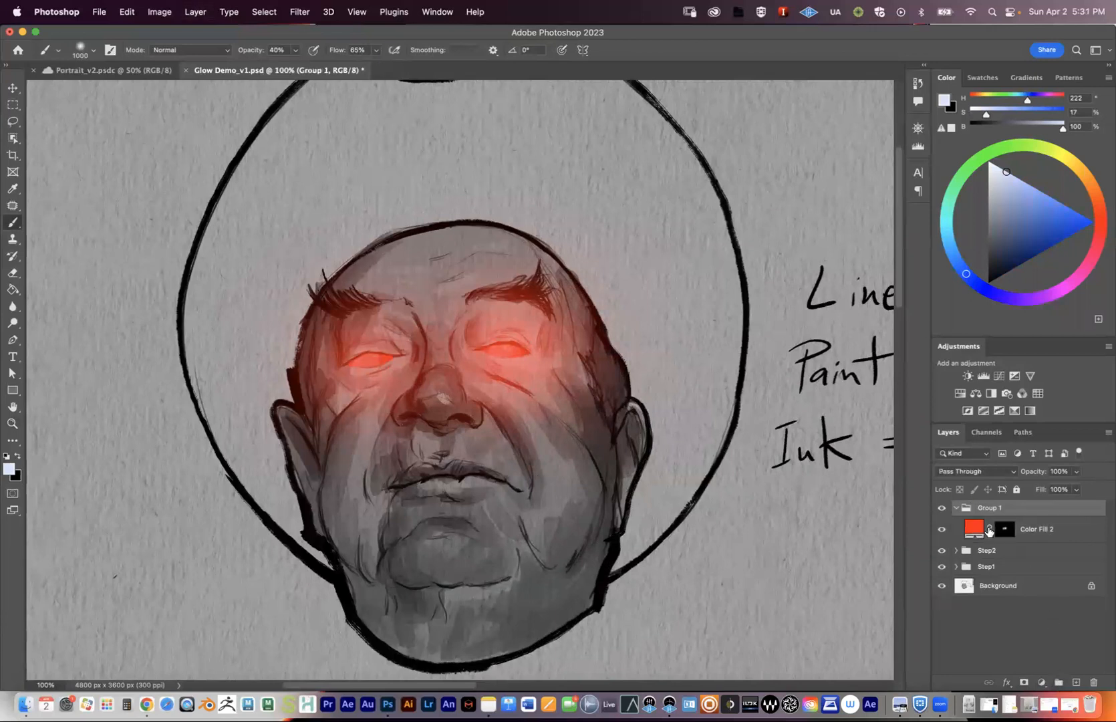
click(957, 508)
double_click(980, 507)
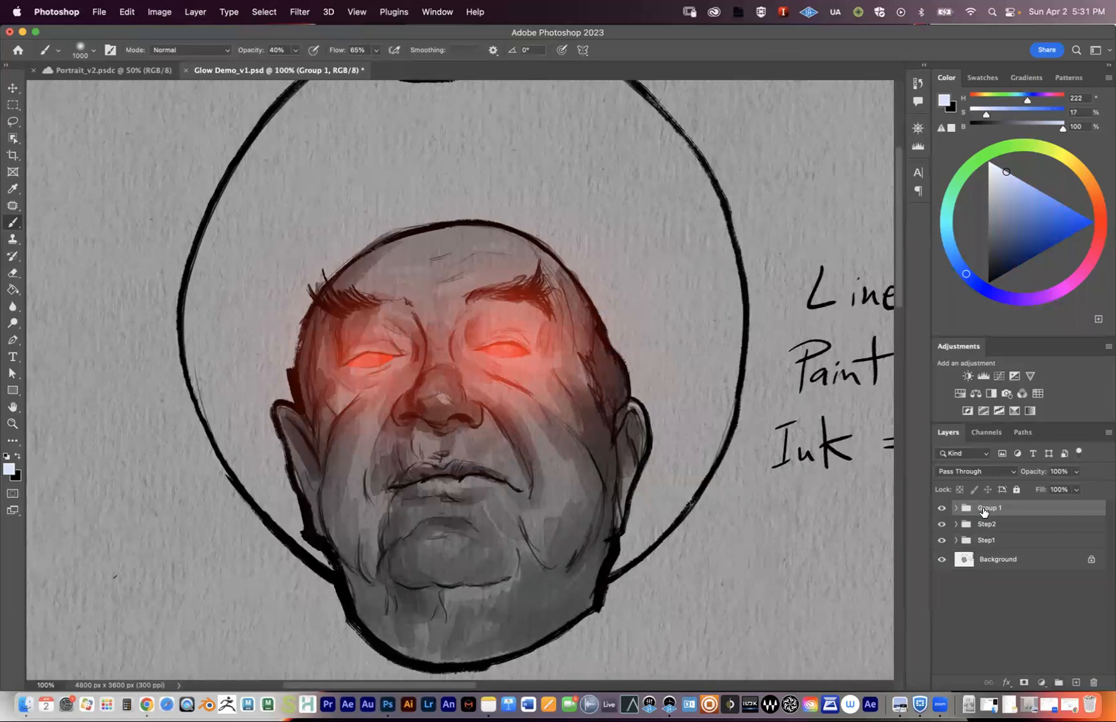
text(Step3)
key(Return)
Add a Solid Color fill layer in red ff0000 above the Step3 group.
click(1041, 682)
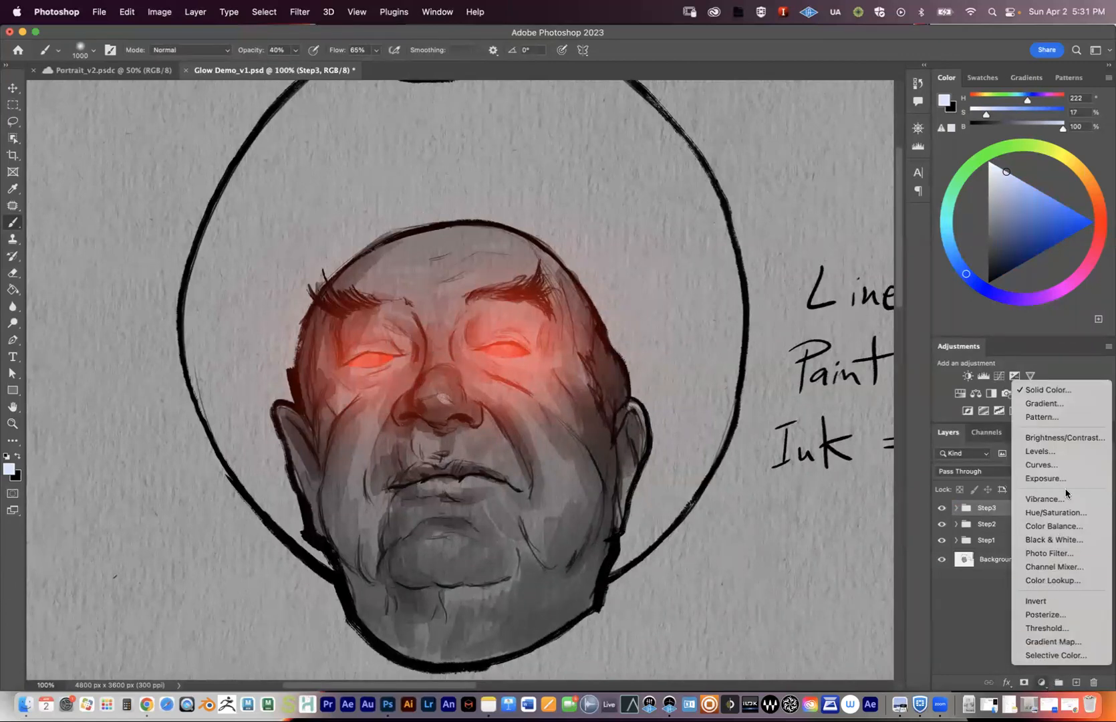
click(1077, 395)
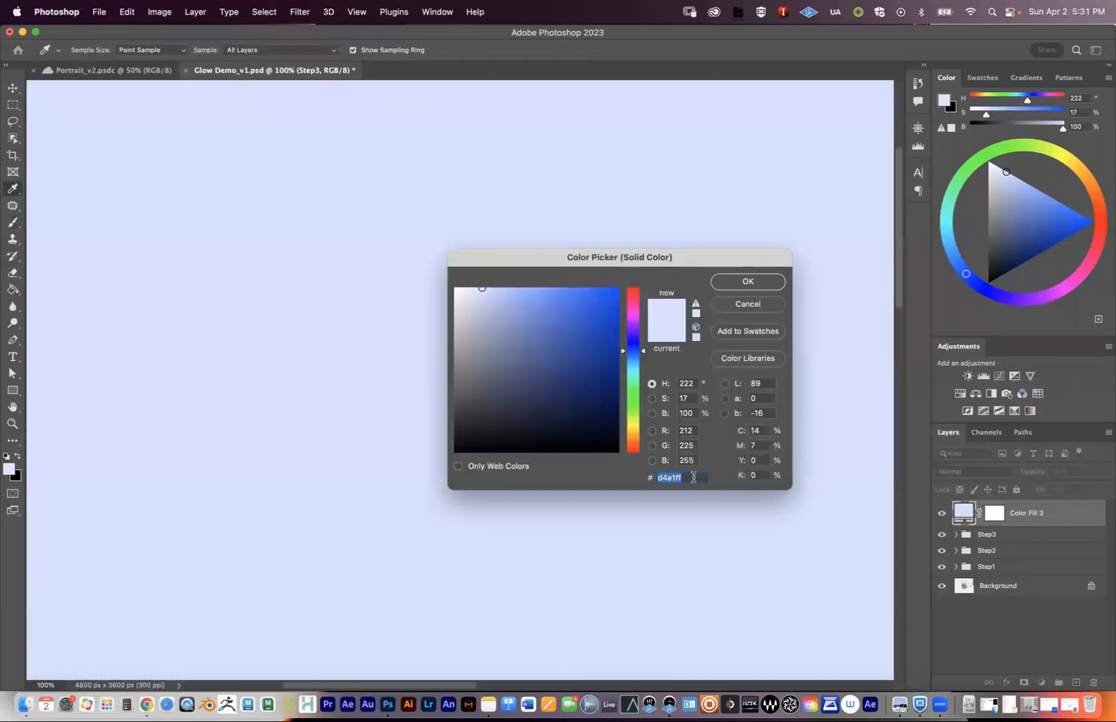
text(ff0000)
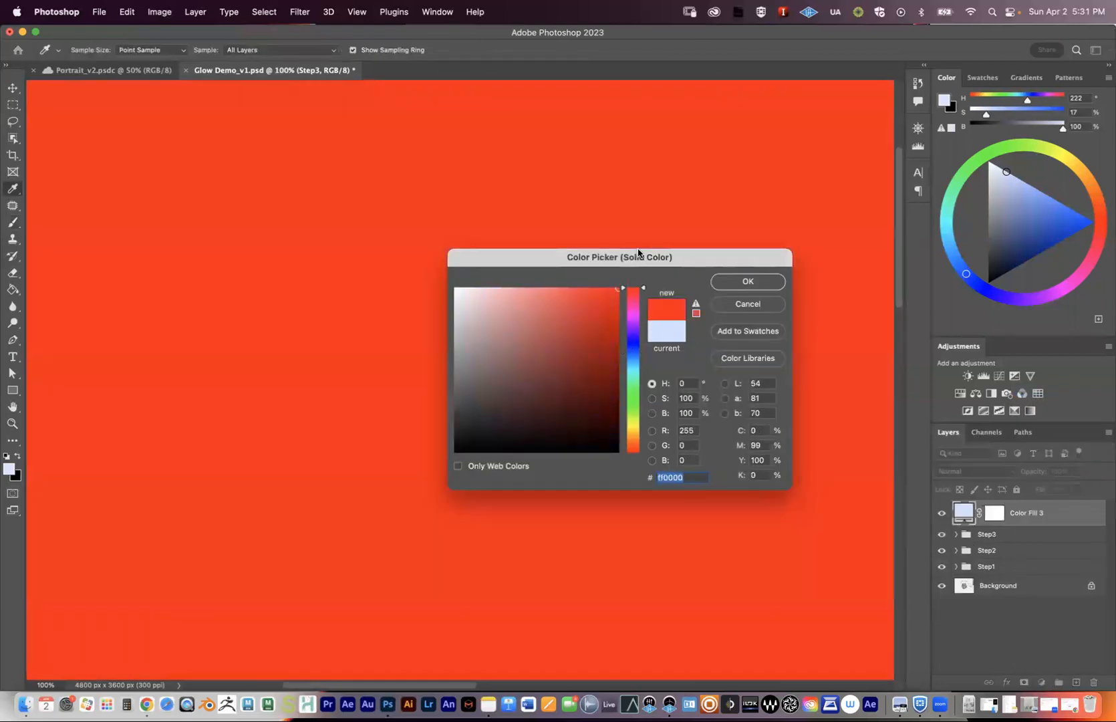
click(741, 284)
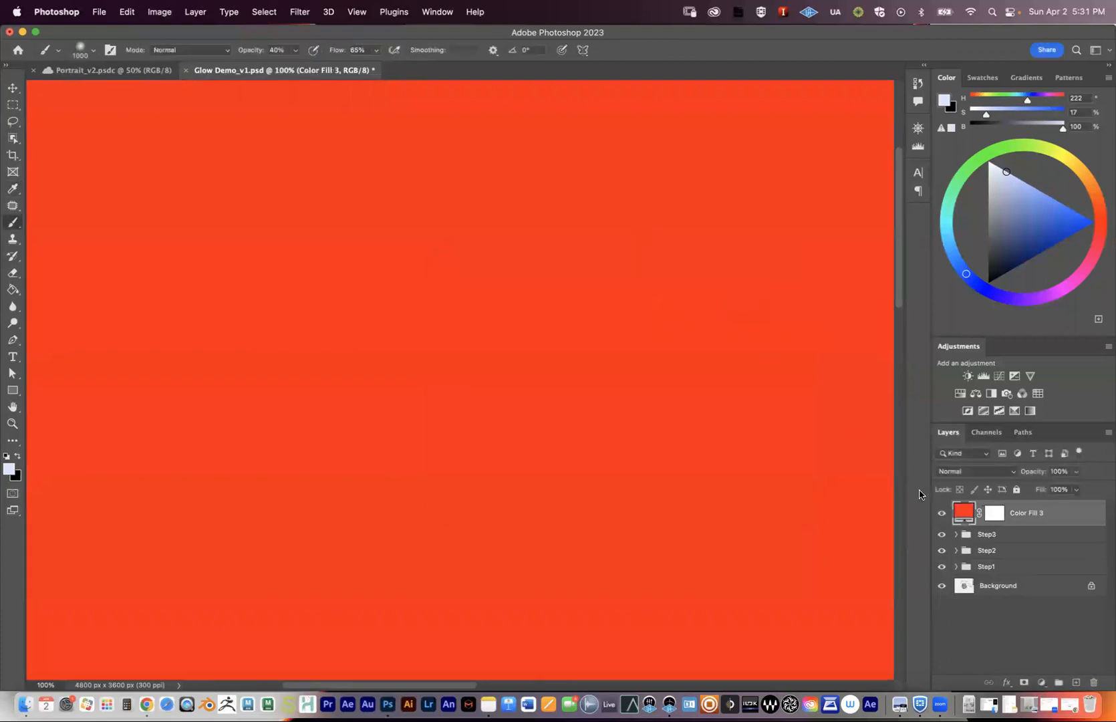
click(942, 514)
click(942, 513)
Invert the mask of the red fill above the Step3 group so its color is hidden.
click(995, 517)
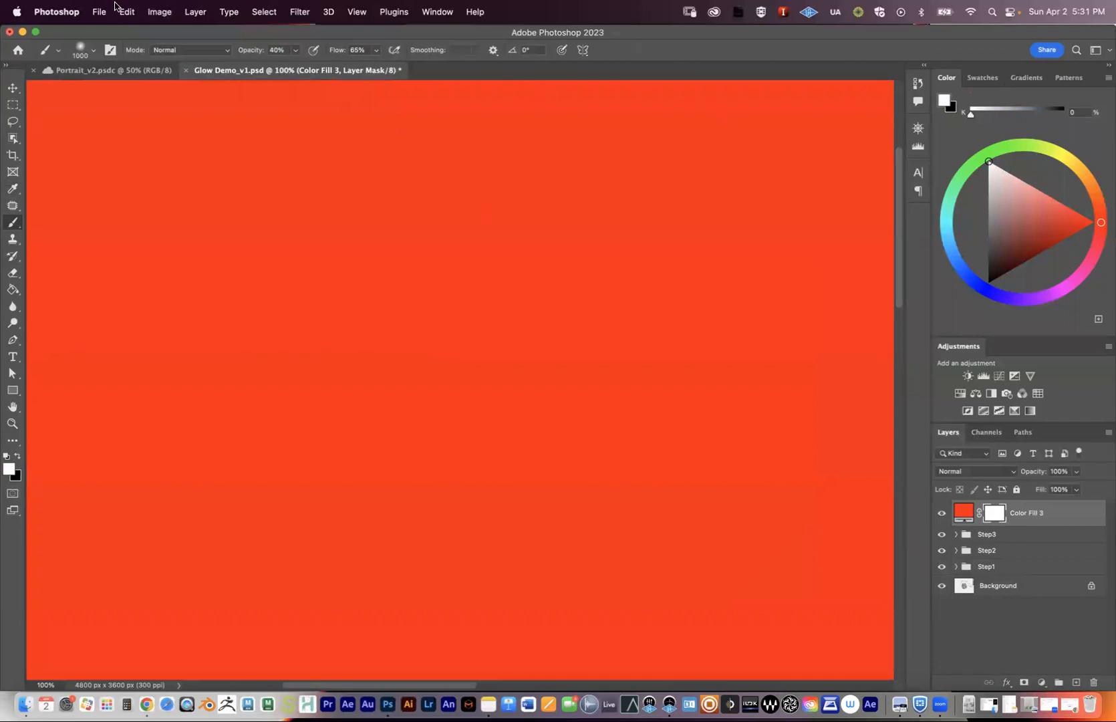
click(162, 16)
mouse_move(186, 54)
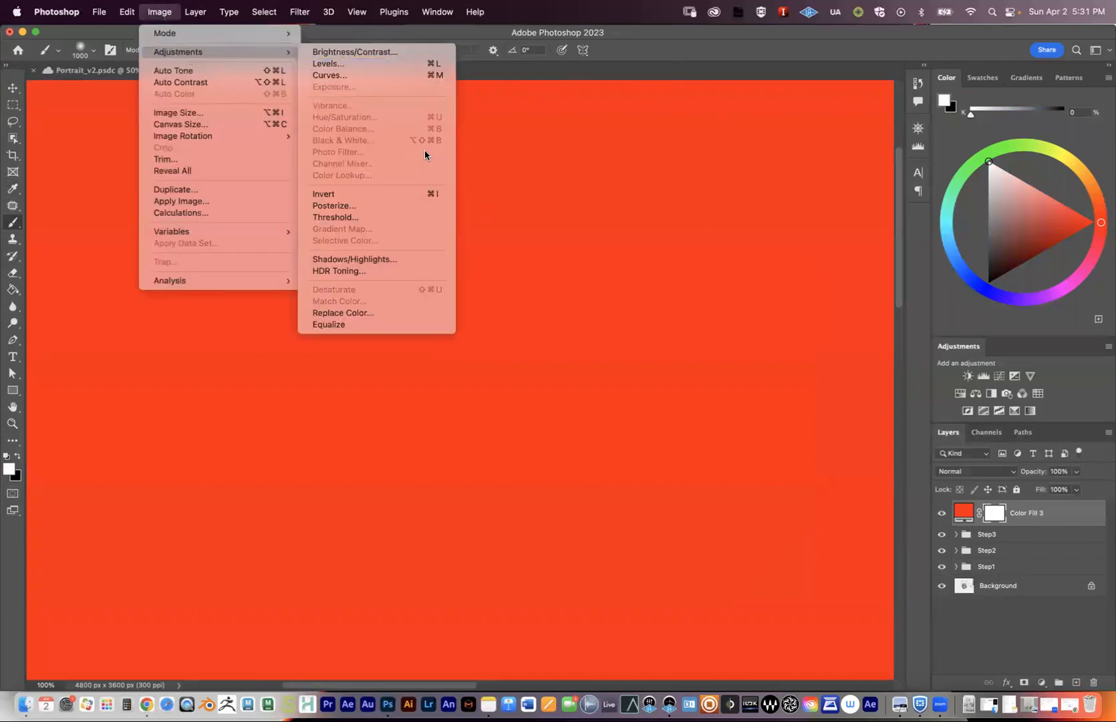
click(411, 195)
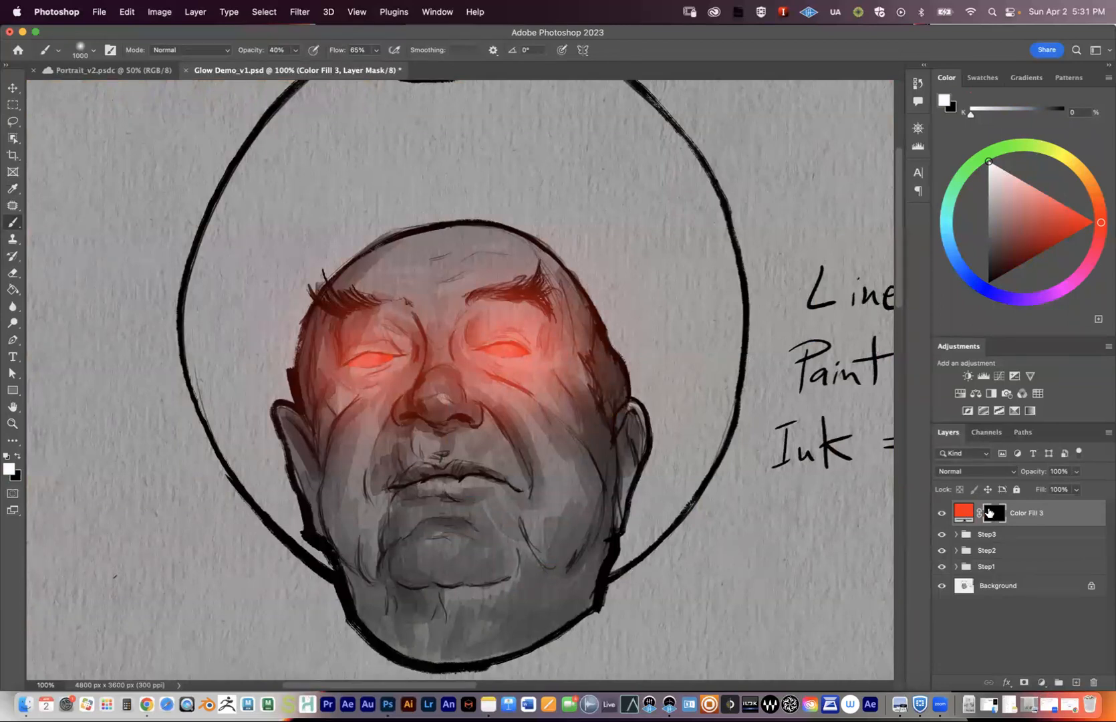
Set the blend mode of the red fill above Step3 to Linear Dodge (Add).
click(1009, 474)
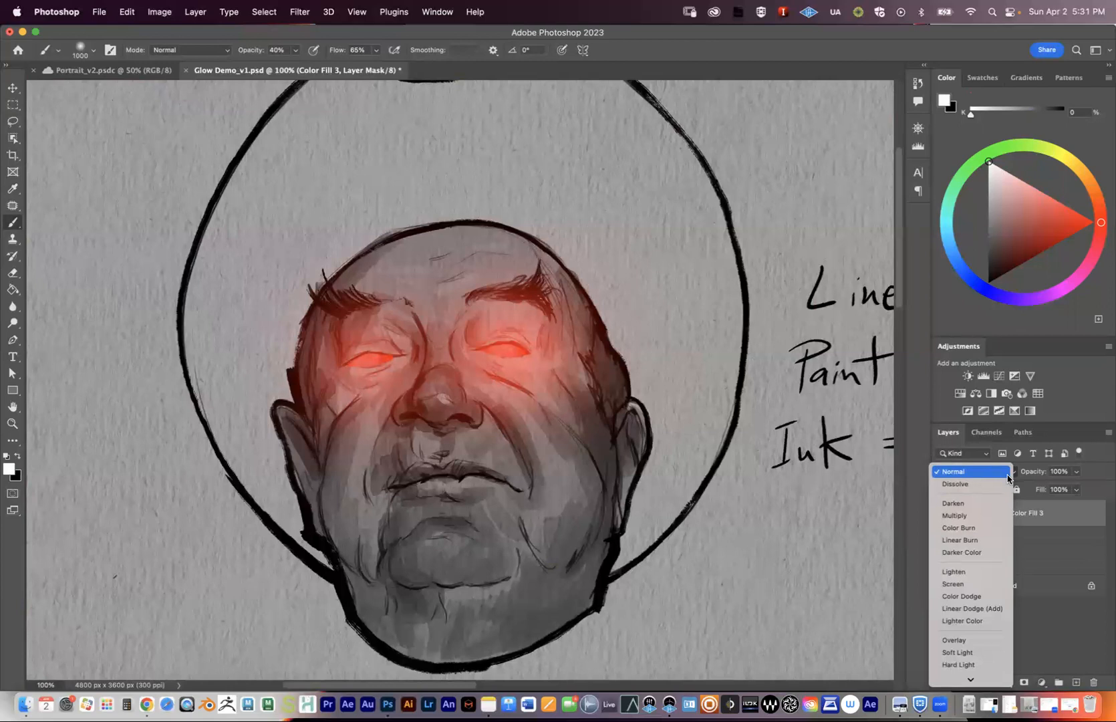
click(985, 610)
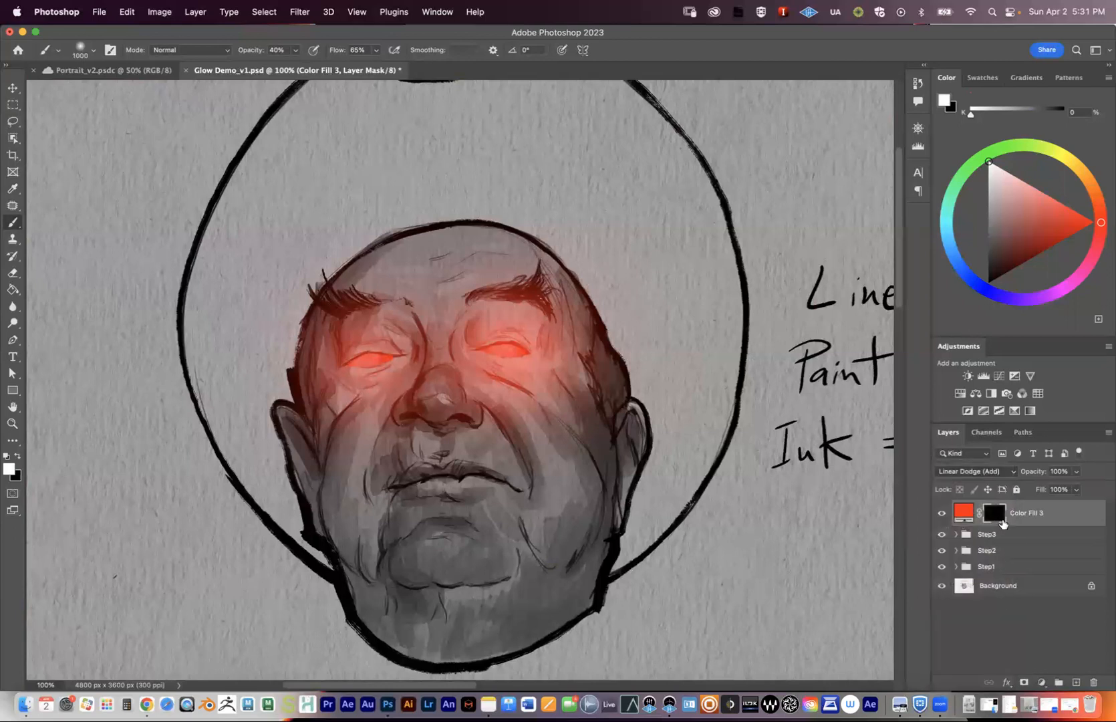
click(1001, 472)
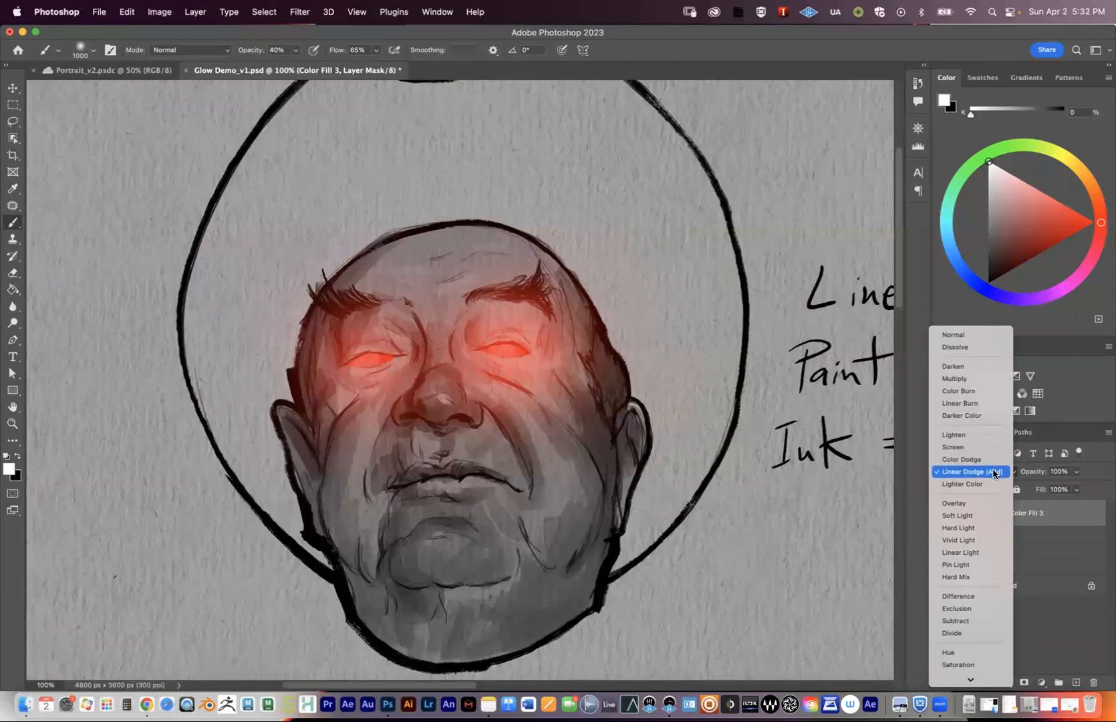
click(989, 472)
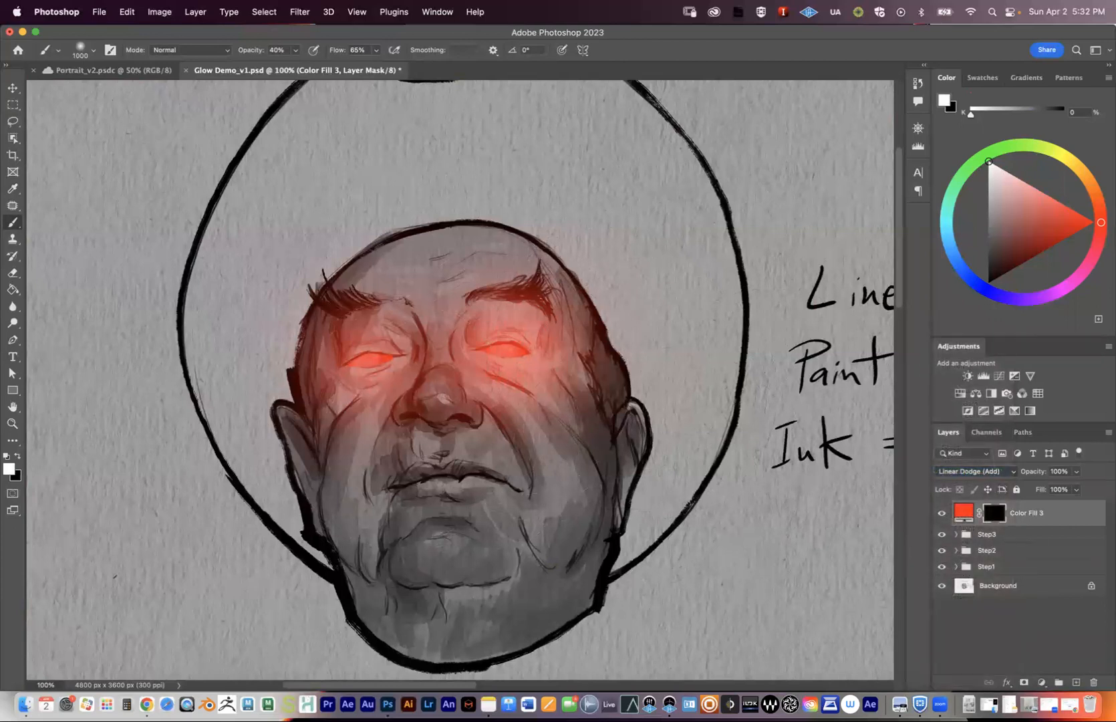
Shrink the soft brush to 40 px for close-up detail work around the eyes and nose.
key(super+space)
click(492, 391)
click(491, 391)
key(super+minus)
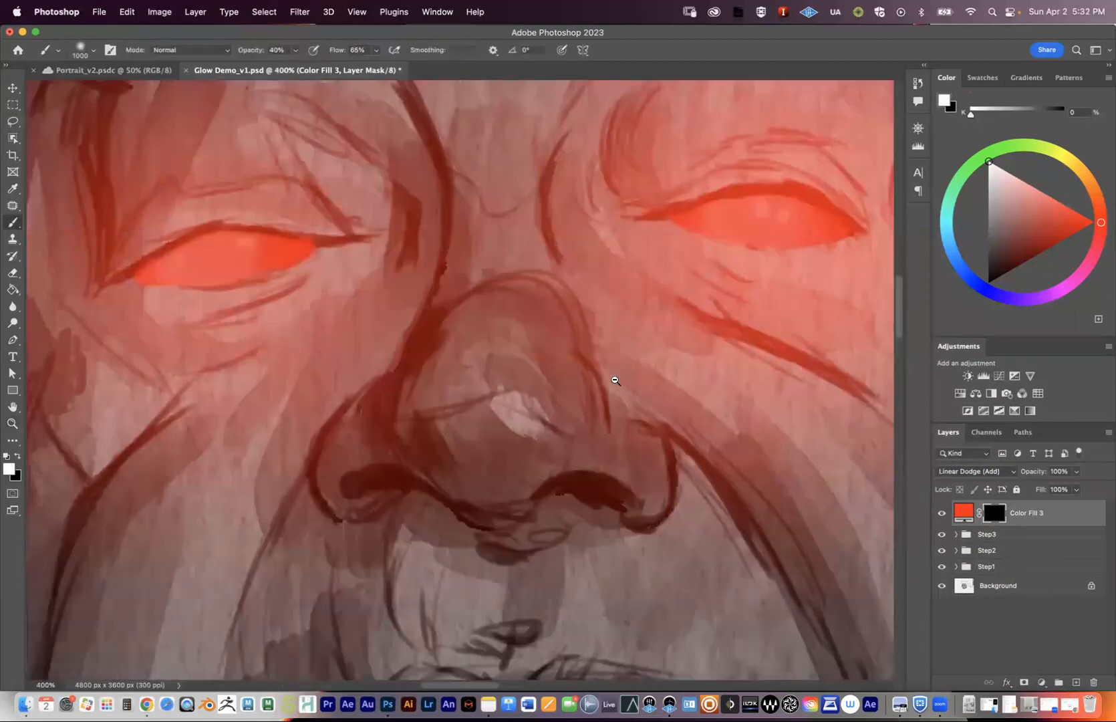
key(super+minus)
drag(656, 376, 650, 394)
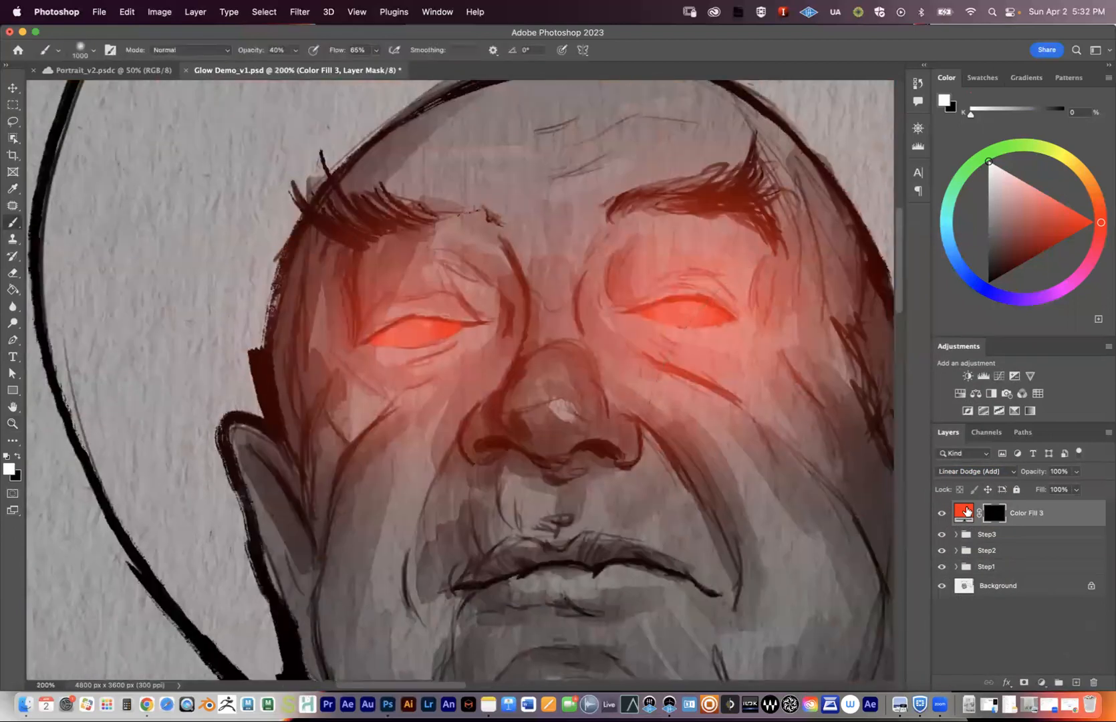
key(bracketleft)
key(bracketleft)
key(bracketleft)
key(bracketleft)
key(bracketleft)
key(bracketleft)
key(bracketleft)
key(bracketleft)
key(bracketleft)
key(bracketleft)
key(bracketleft)
key(bracketleft)
key(bracketleft)
Try a white glow stroke beside the nostril on the mask, undo it, and set the brush opacity to 30%.
key(1)
key(3)
key(super+z)
drag(466, 432, 466, 435)
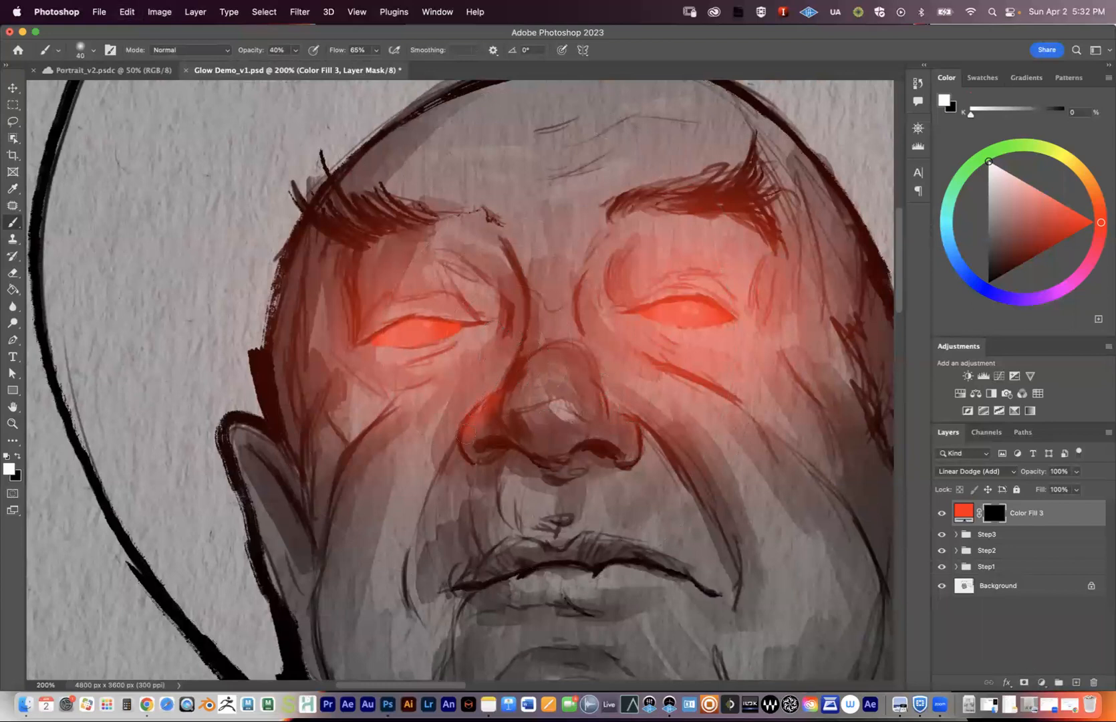
key(3)
key(super+z)
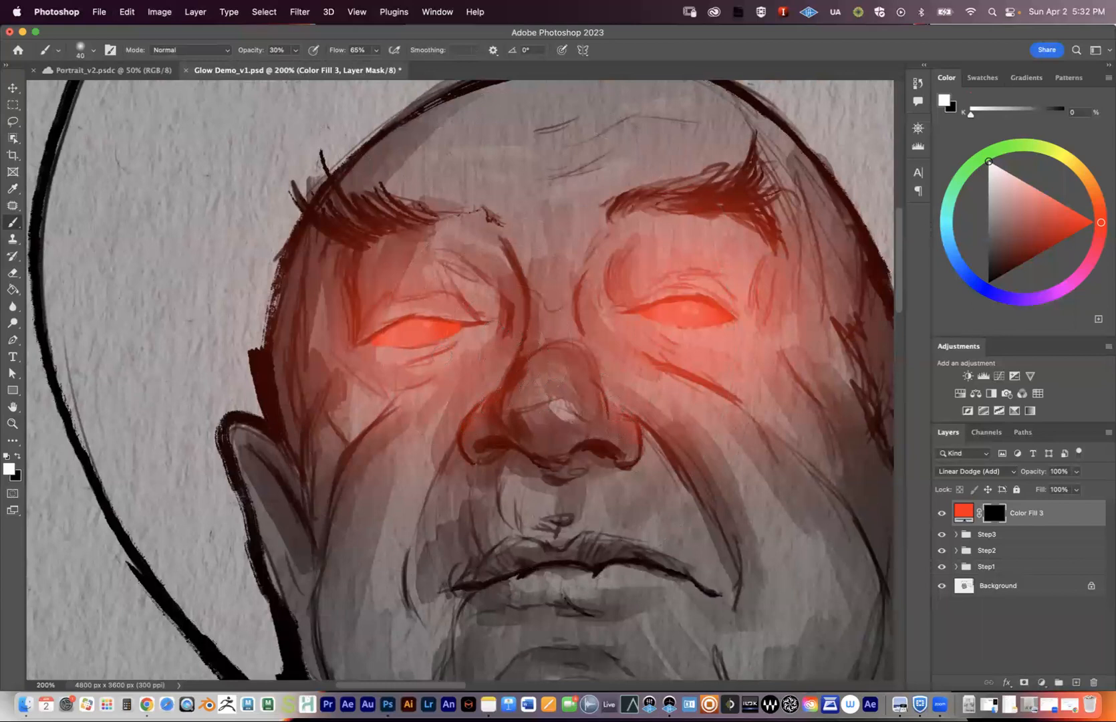
Paint soft red glow accents on the fill mask along the nose bridge, nostrils and adjoining cheek fold with white at 30% opacity.
drag(509, 305, 541, 280)
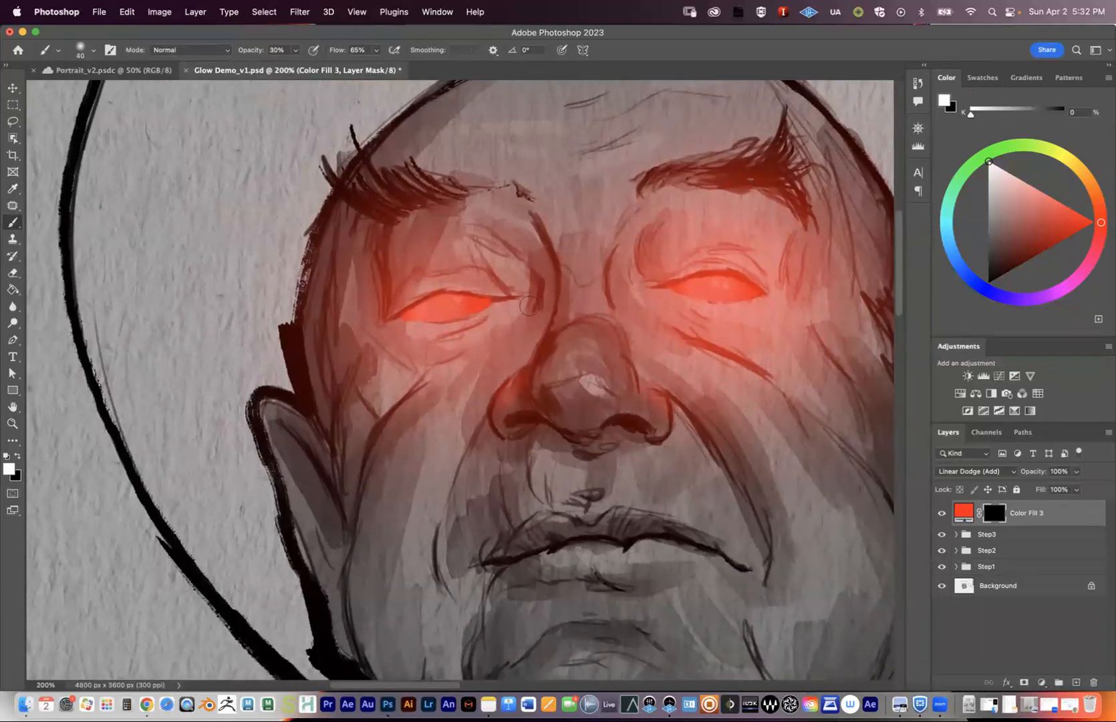
drag(548, 361, 557, 344)
key(super+z)
key(super+z)
scroll(604, 314, down, 2)
scroll(617, 326, up, 2)
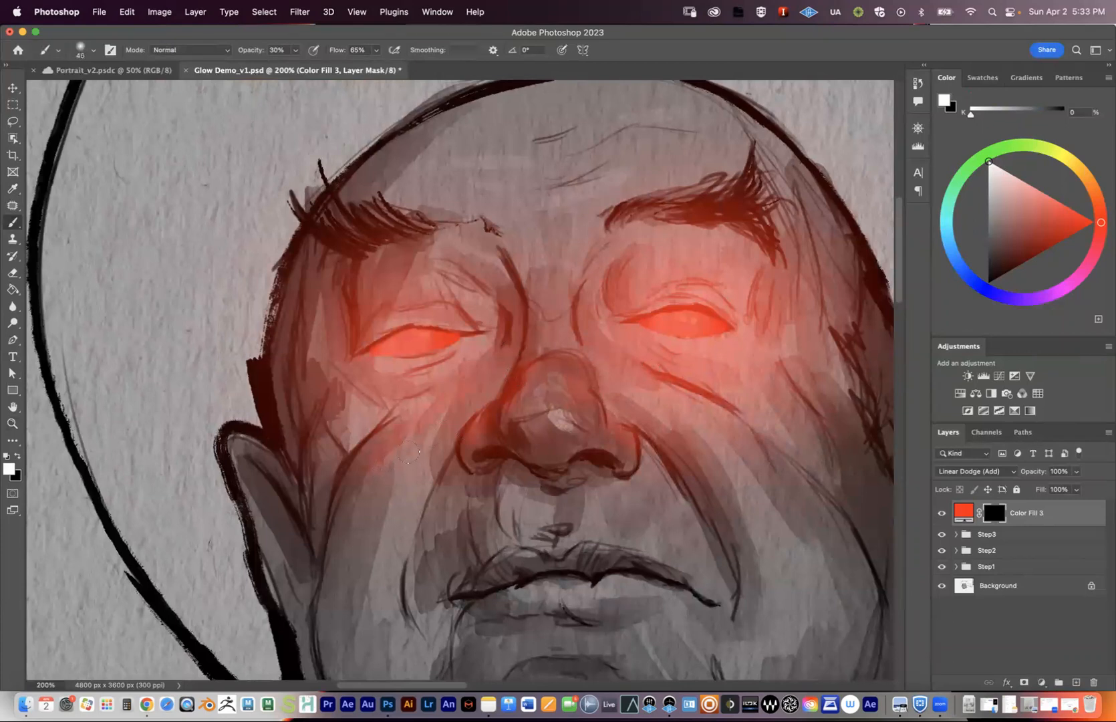
Enlarge the brush and paint a broader soft glow stroke down the cheek fold on the other side of the face.
key(bracketright)
drag(685, 416, 735, 461)
drag(816, 500, 662, 356)
alt+super+click(623, 333)
super+click(505, 339)
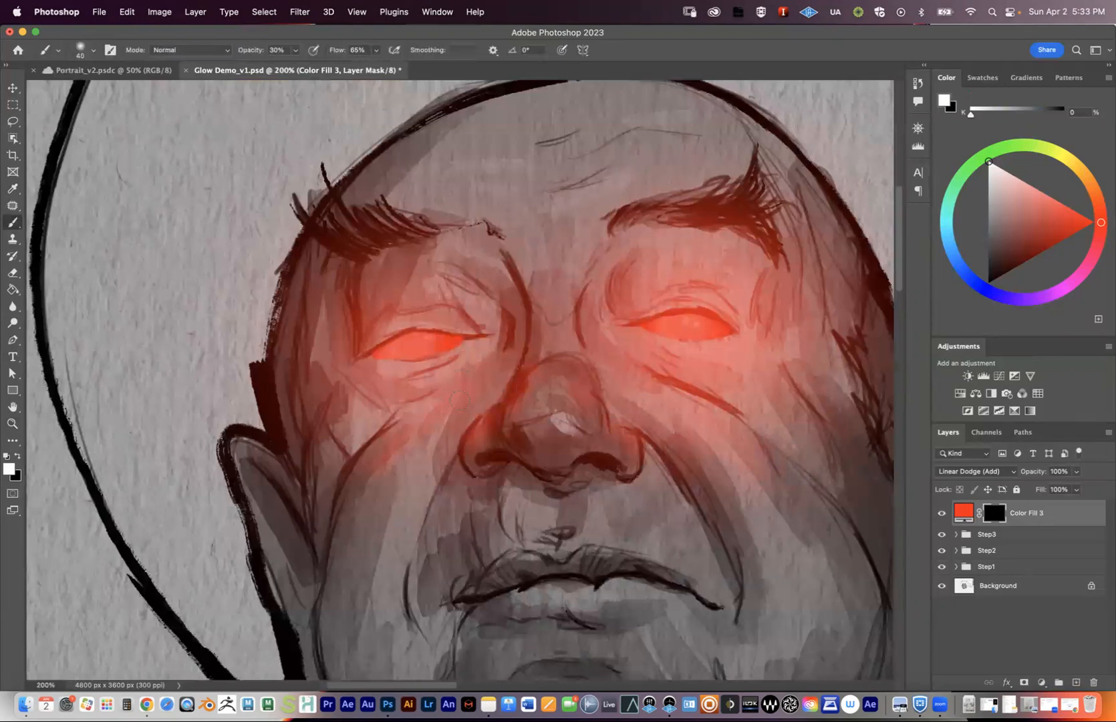
Reduce the brush to 20 px at 10% opacity and paint faint glow touches along the lower edges of both eyebrows.
key(1)
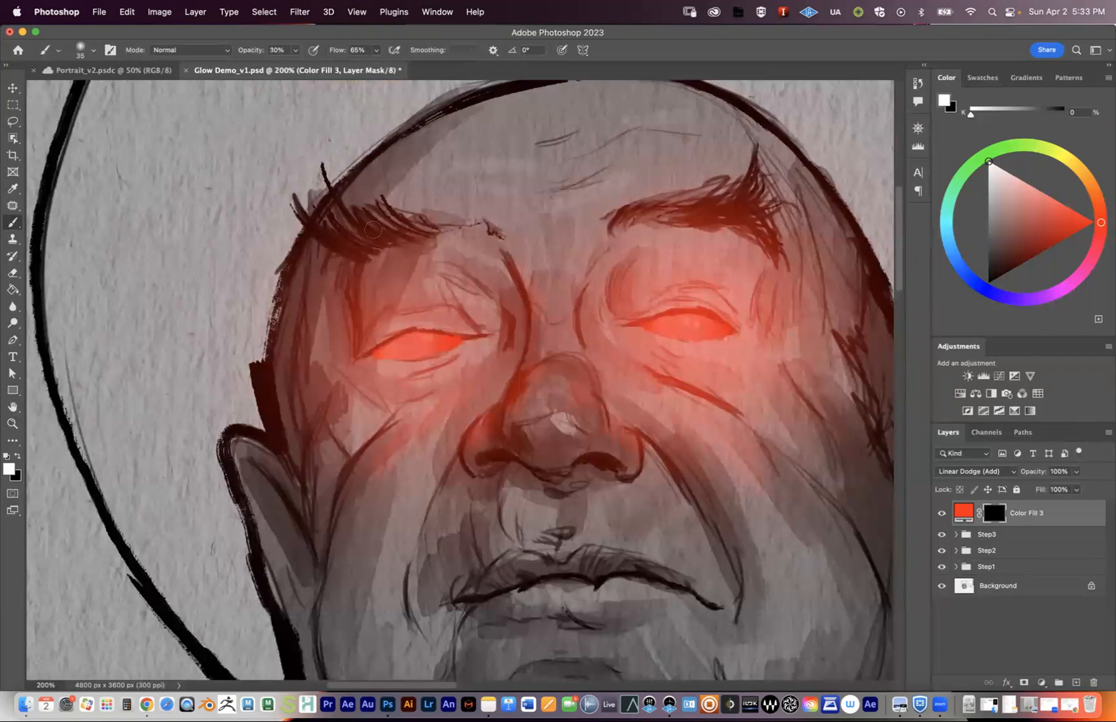
mouse_move(360, 253)
mouse_down()
mouse_move(366, 223)
mouse_move(386, 237)
mouse_move(346, 245)
mouse_up()
key(super+z)
drag(653, 387, 592, 333)
alt+click(643, 330)
alt+click(658, 351)
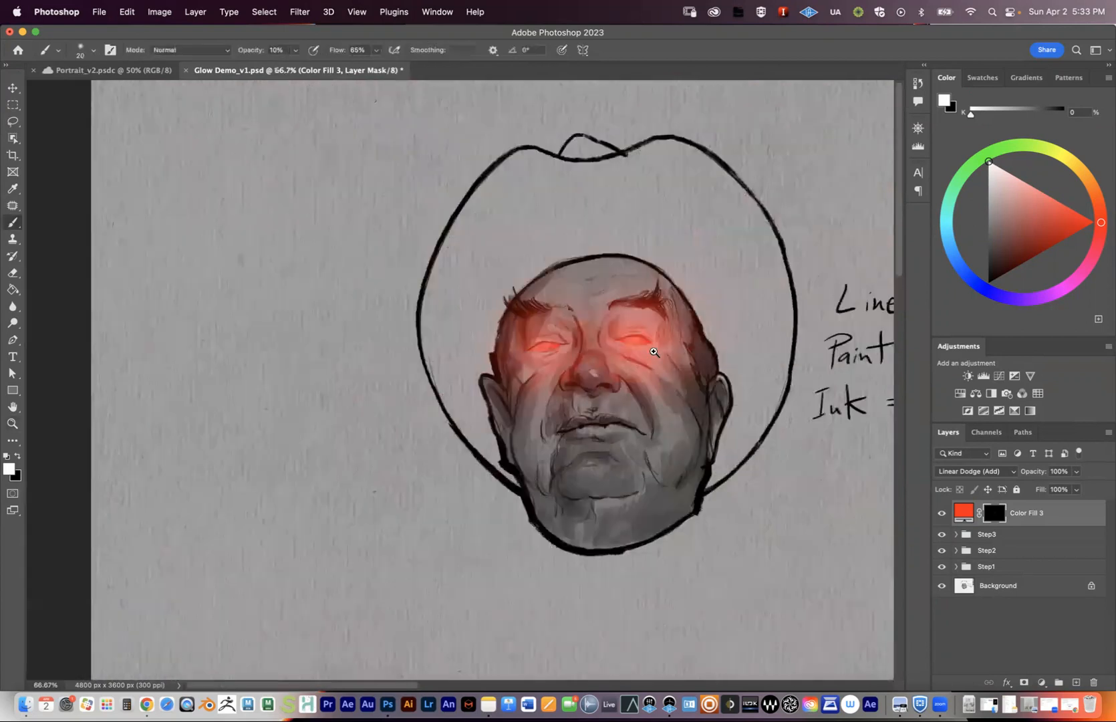
Compare the portrait with and without Color Fill 3 by toggling the layer's visibility.
super+click(689, 339)
super+click(690, 335)
click(945, 513)
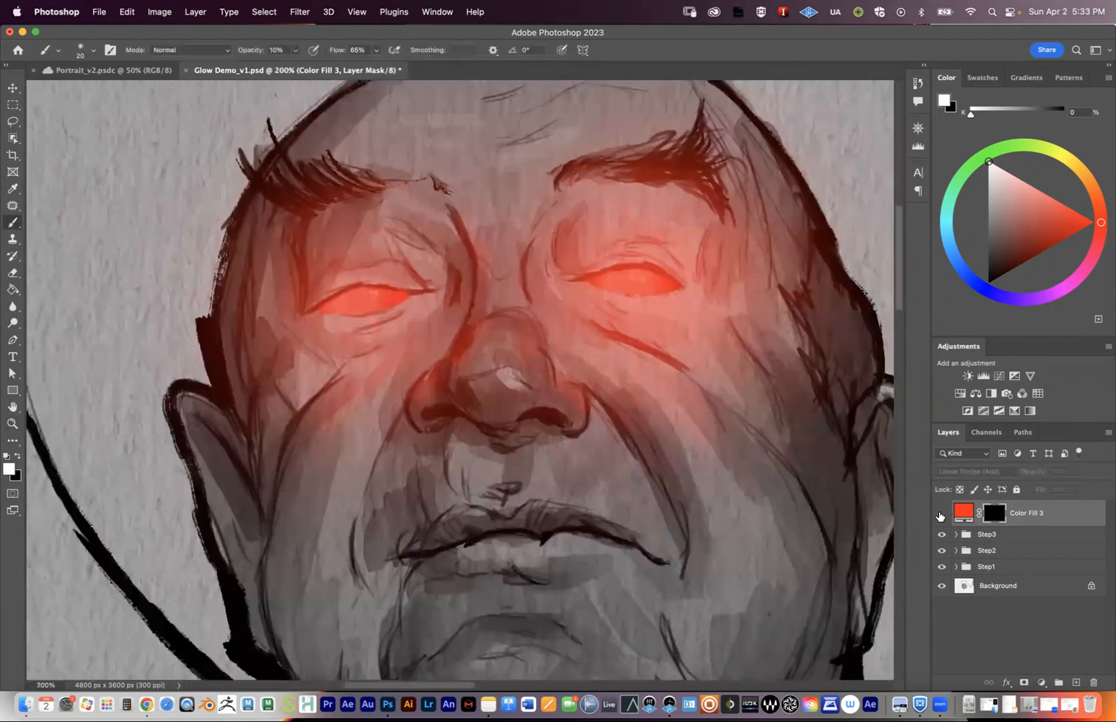
drag(695, 355, 681, 389)
alt+click(694, 398)
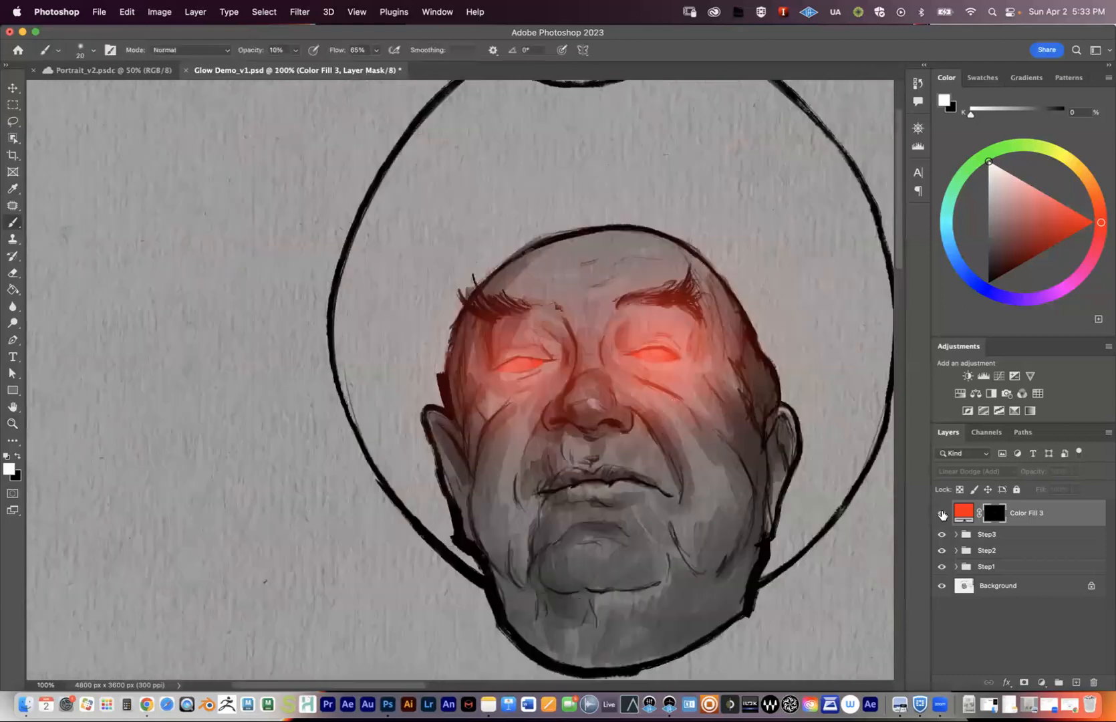
click(941, 516)
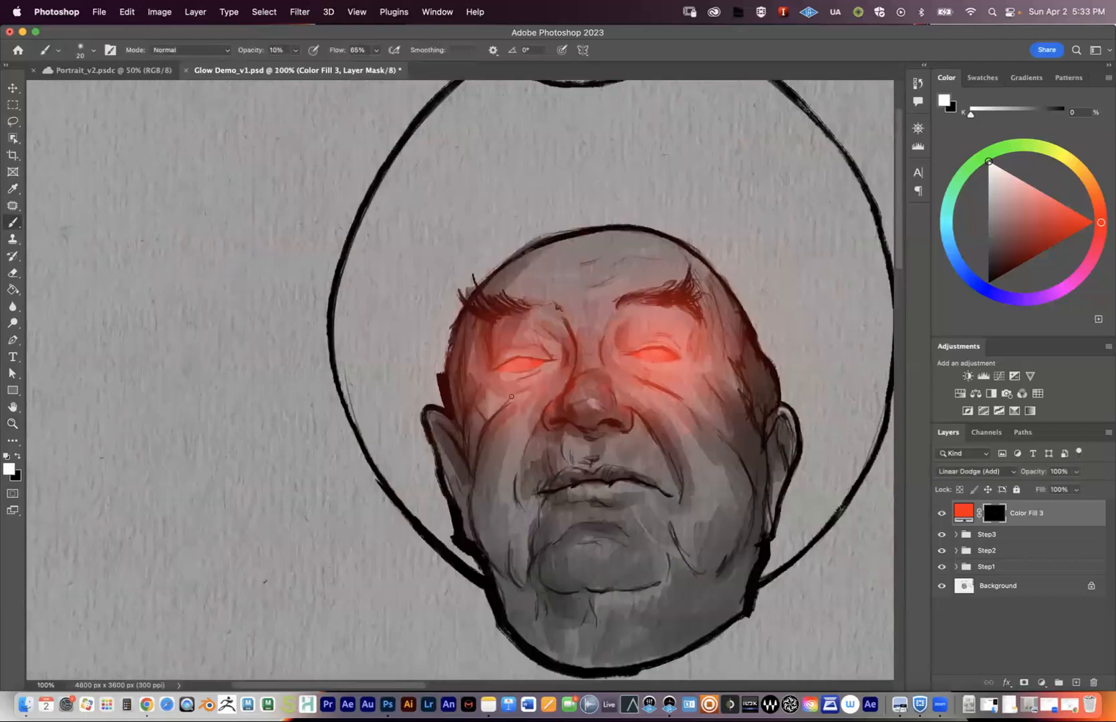
Add thin, faint glow strokes along the outer cheek creases with the 20 px brush at 10% opacity.
click(512, 396)
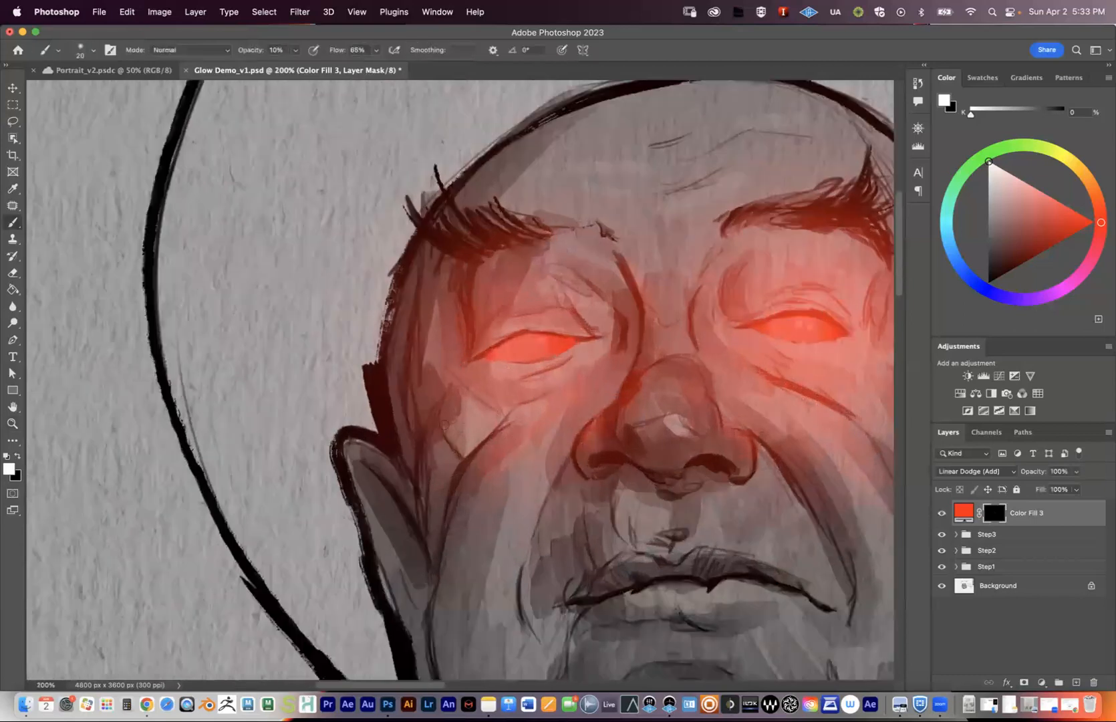
scroll(572, 386, right, 10)
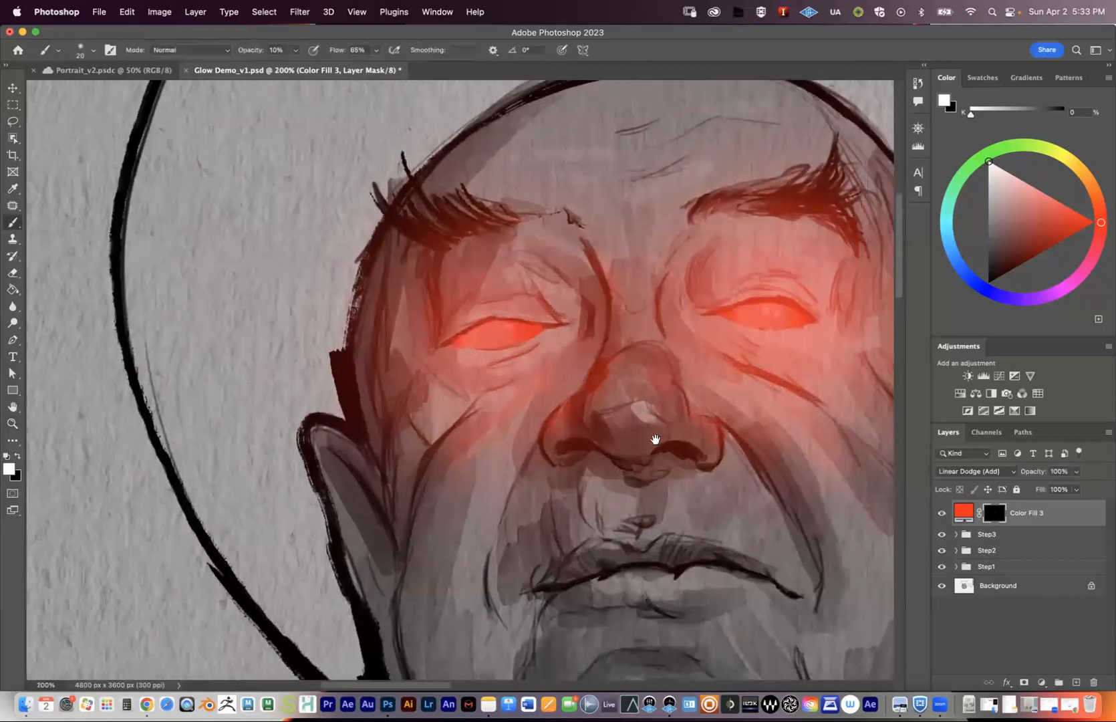
scroll(807, 413, right, 2)
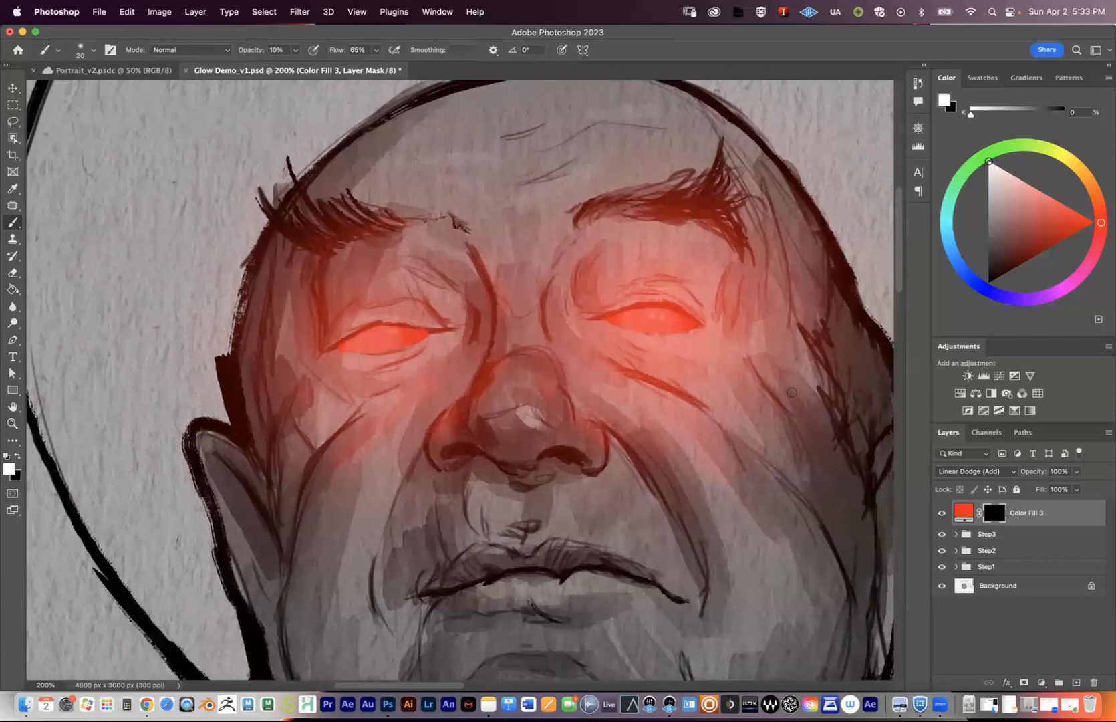
alt+click(715, 416)
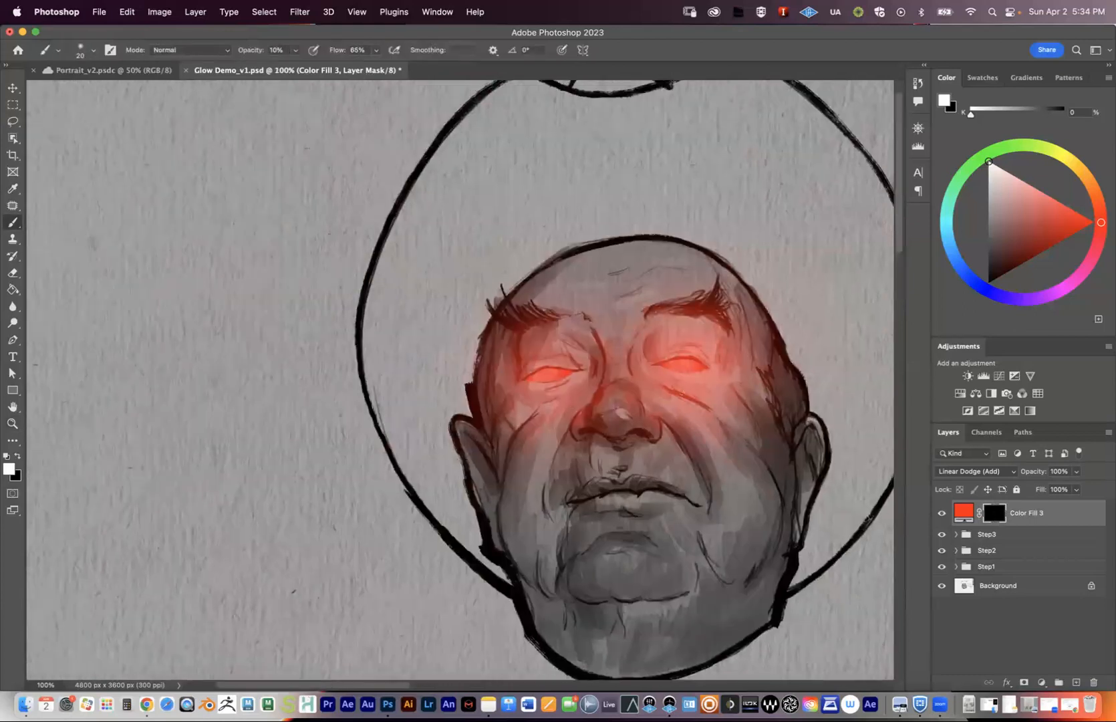
drag(669, 353, 597, 394)
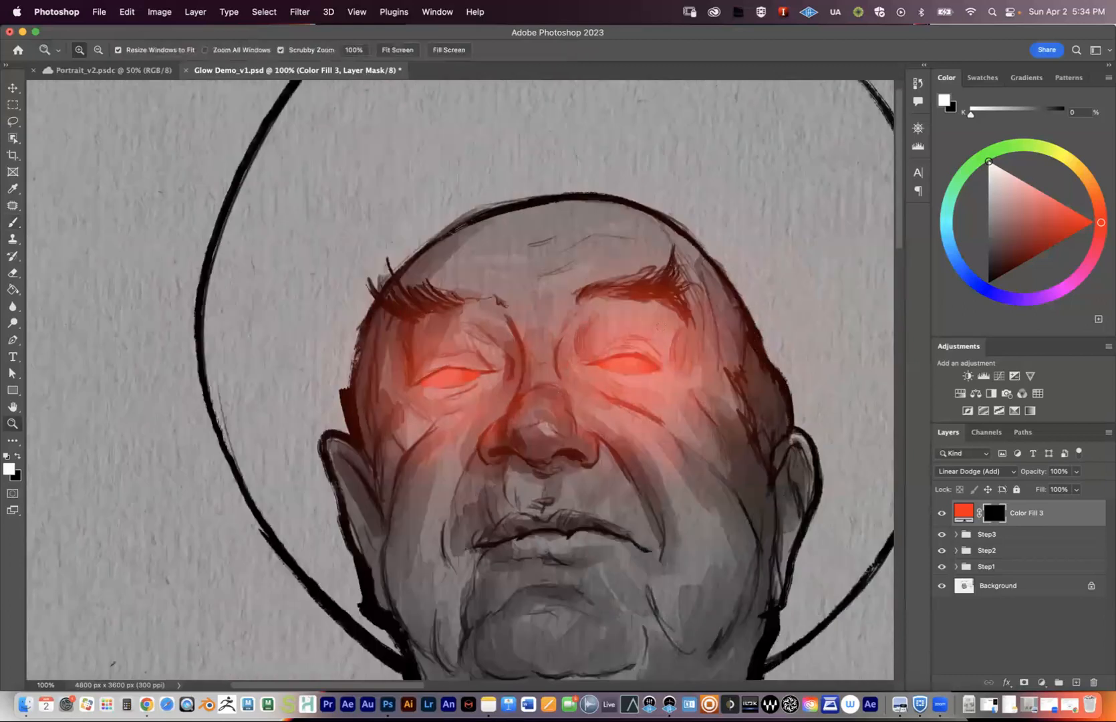
Toggle the Step3 group and leave it hidden to isolate the painted accents, with the Color Fill 3 mask selected.
click(942, 534)
click(941, 534)
click(988, 538)
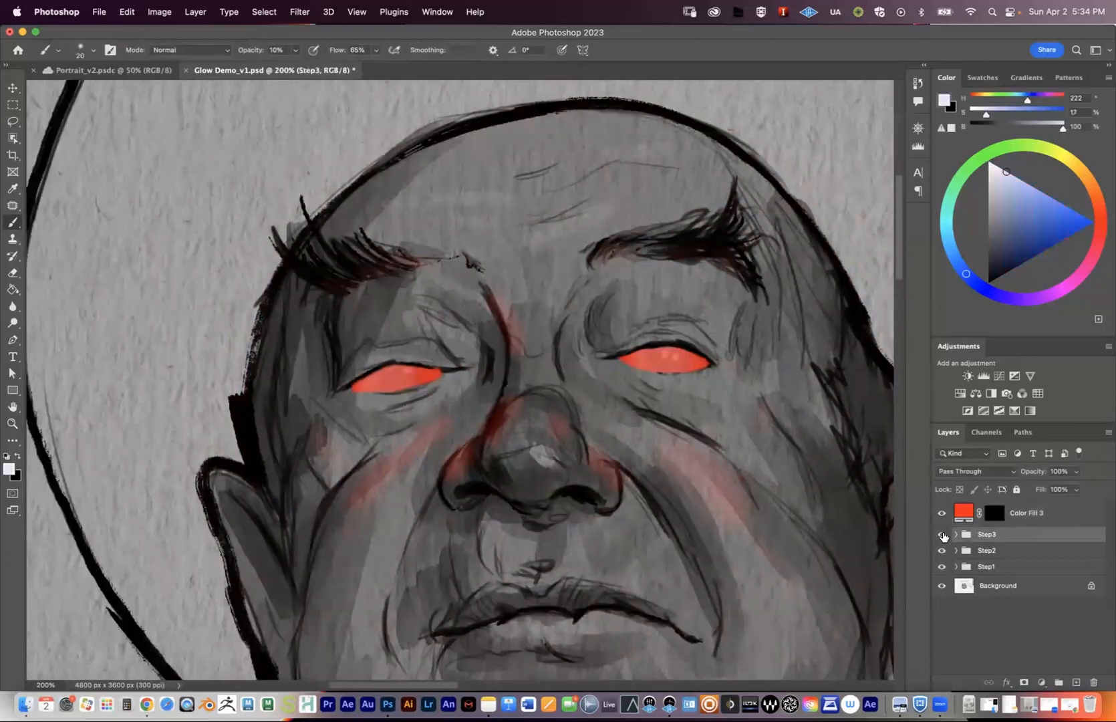
click(942, 534)
click(942, 534)
click(942, 534)
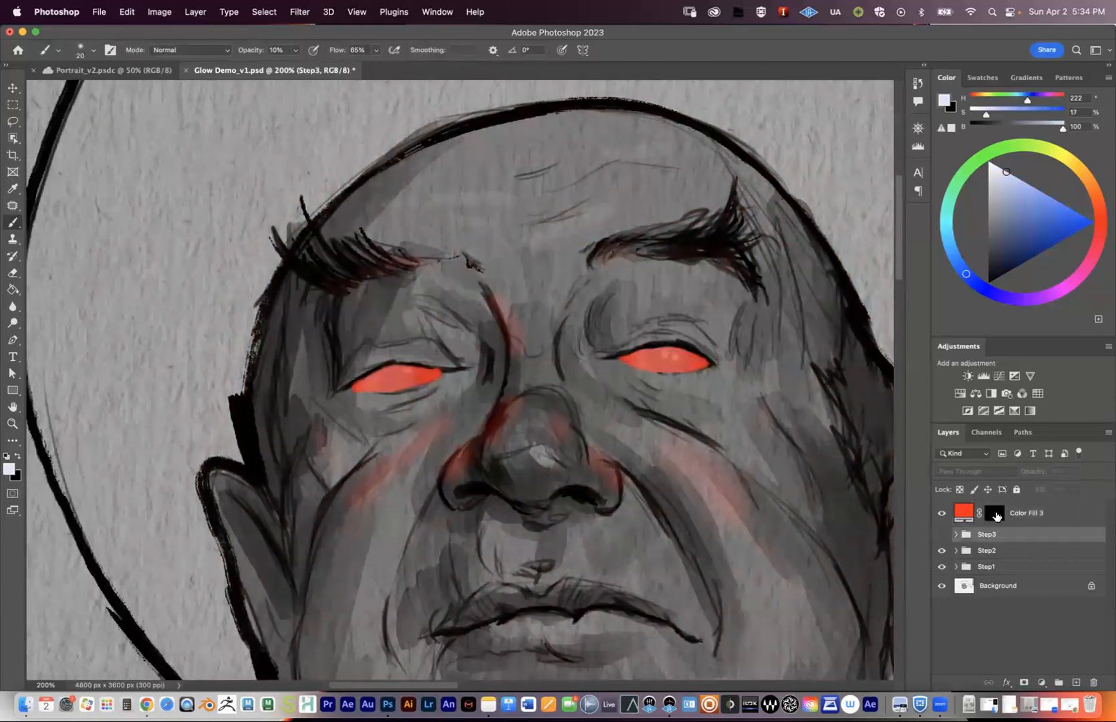
click(995, 513)
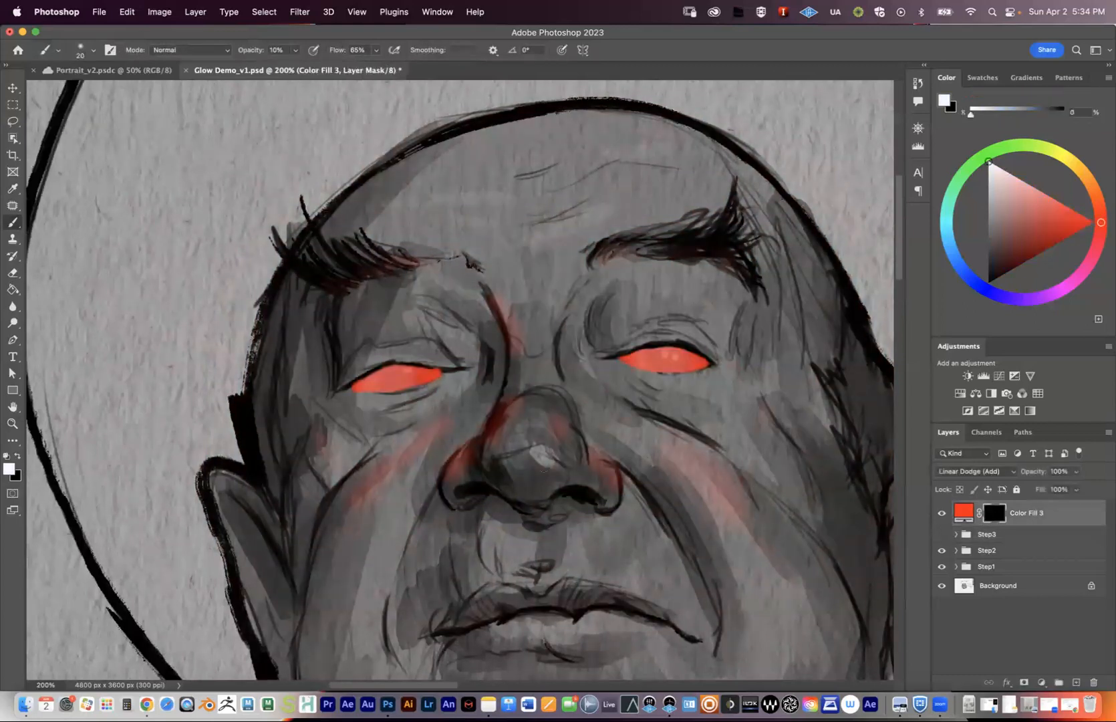
Set up a 70 px brush with black as the foreground color and display the Color Fill 3 mask on its own.
click(17, 457)
click(18, 457)
click(18, 458)
click(18, 457)
click(19, 460)
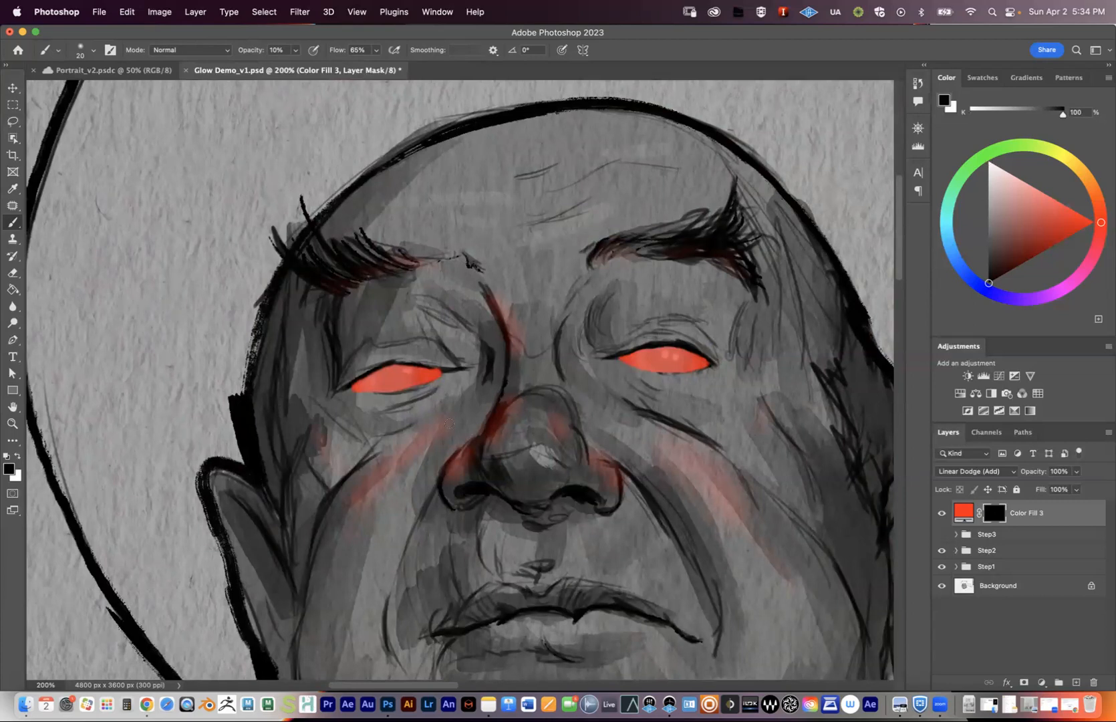
key(bracketright)
key(bracketright)
key(bracketright)
alt+click(994, 515)
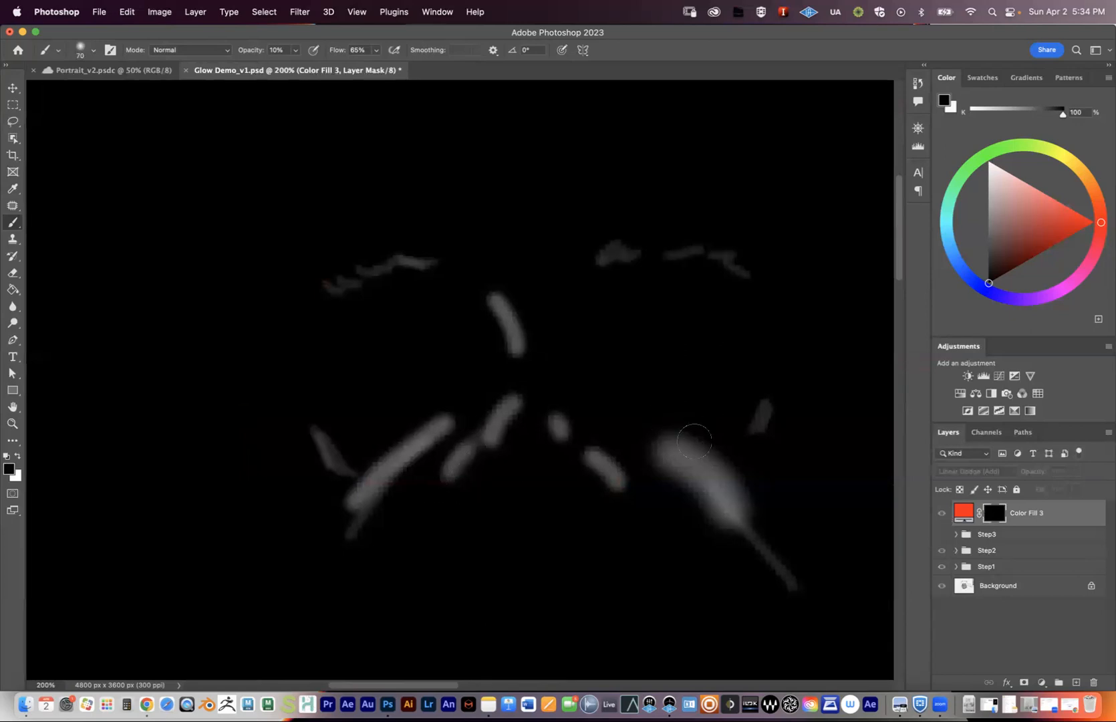
Try erasing the broad cheek stroke from the mask with black at 100% opacity, and undo it.
key(0)
mouse_move(695, 441)
mouse_down()
mouse_move(745, 445)
mouse_move(729, 488)
mouse_up()
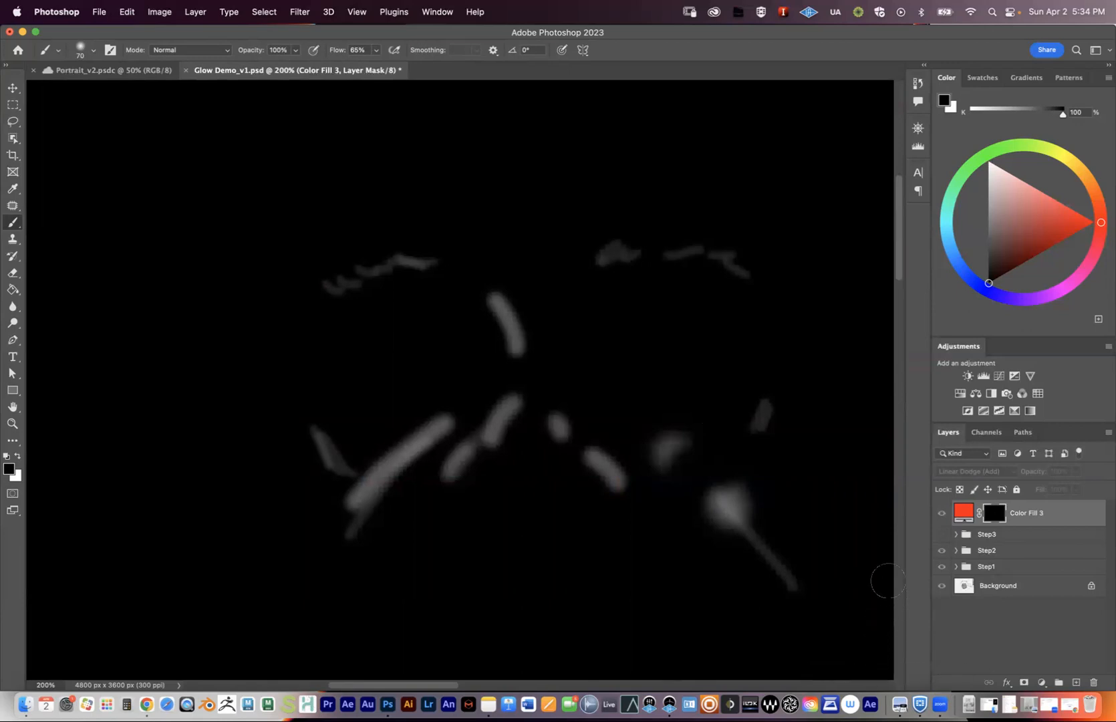
key(super+z)
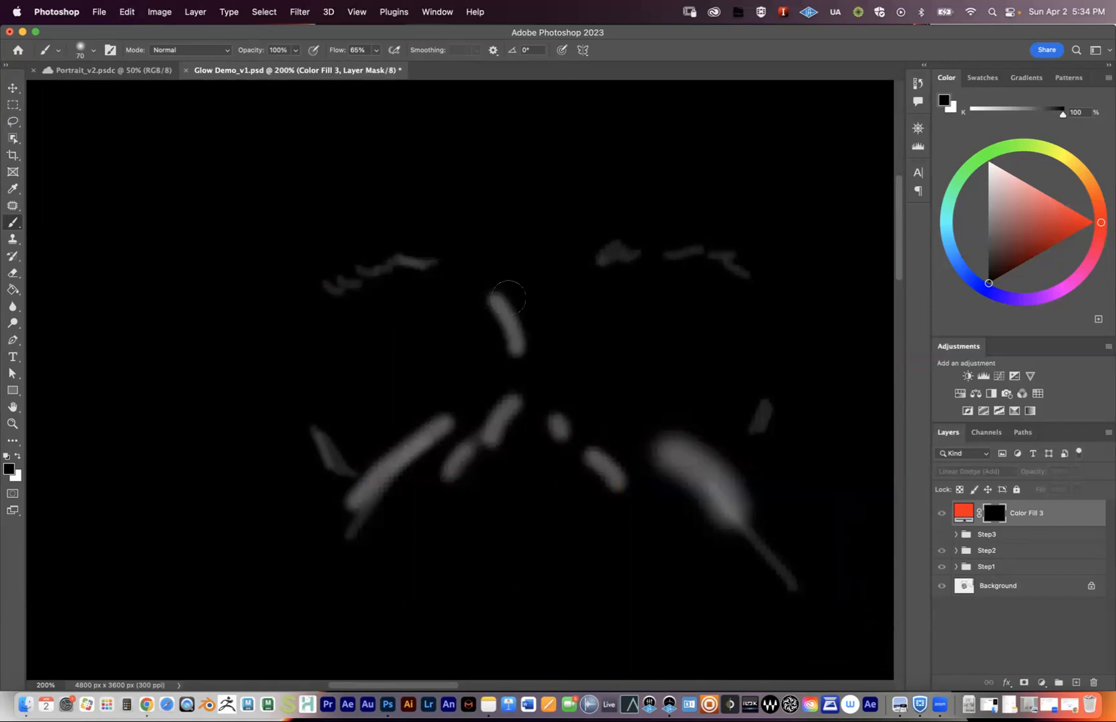
right_click(549, 281)
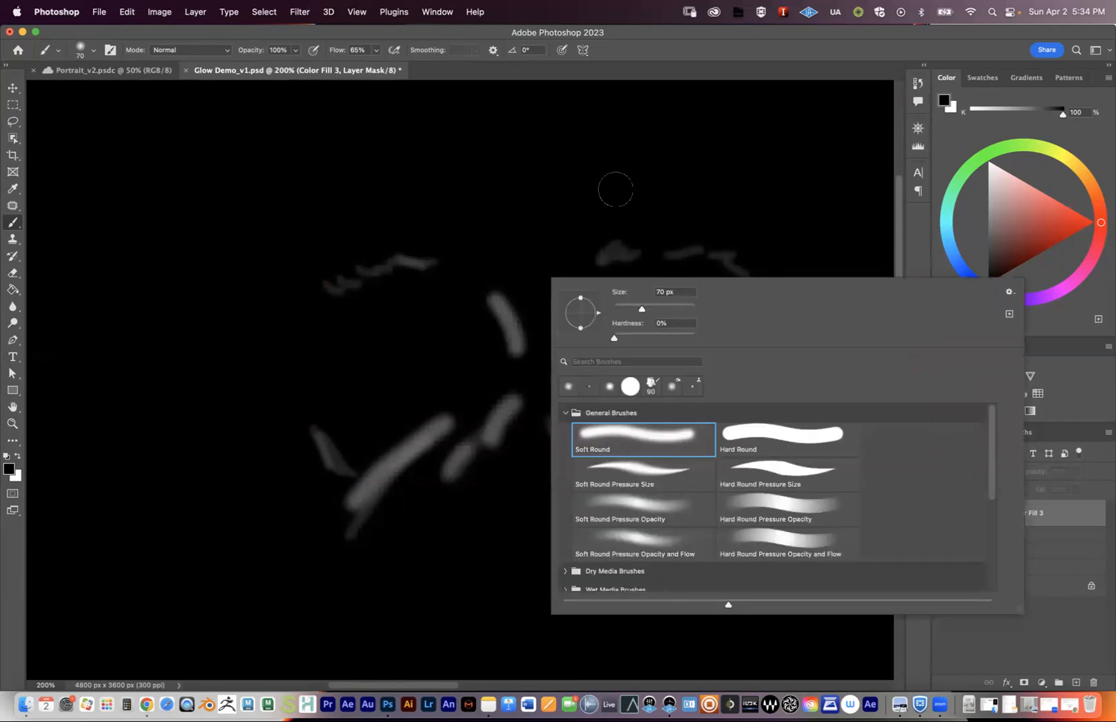
click(614, 190)
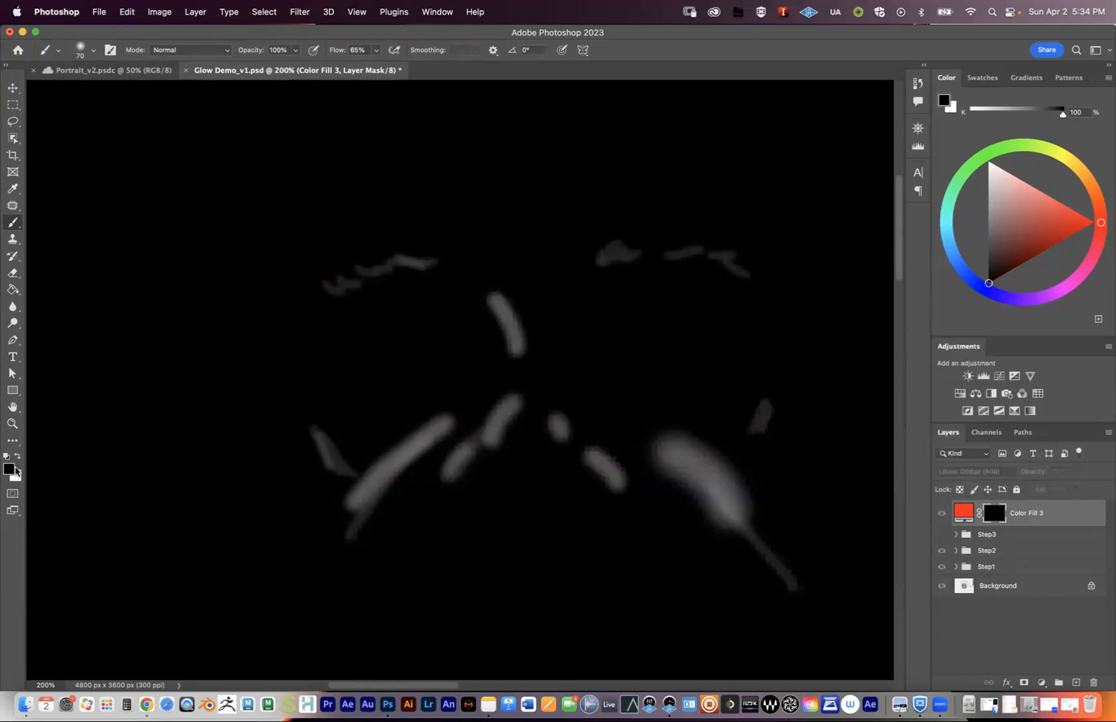
Try a full-opacity white stroke beside the nose bridge, undo it, and restore black at 10% brush opacity.
key(x)
key(x)
key(x)
key(x)
key(x)
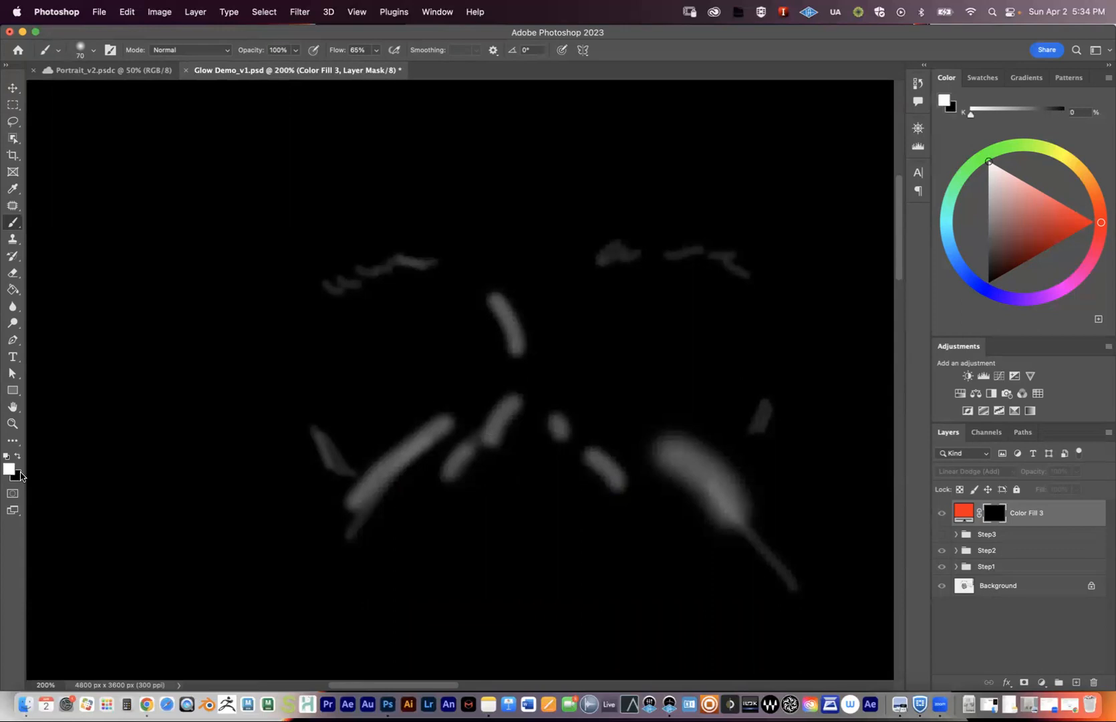
drag(531, 340, 524, 309)
key(super+z)
key(1)
key(x)
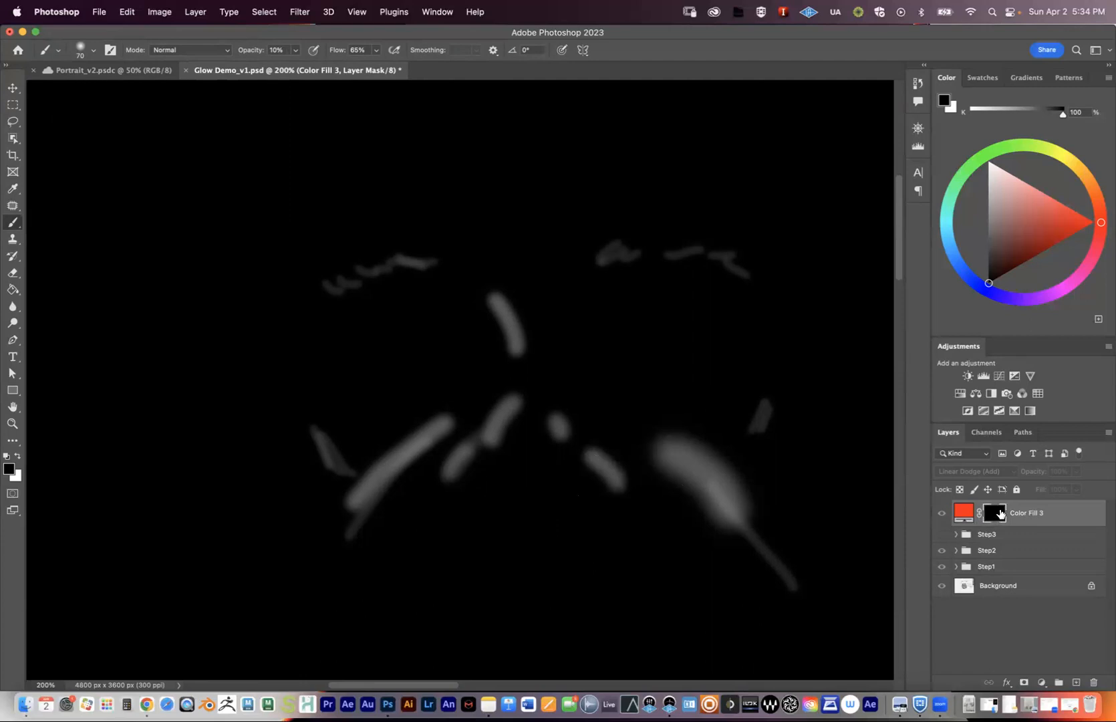
Leave the mask-only view and show the Step3 group again to see the combined glow.
alt+click(1001, 512)
scroll(668, 383, right, 2)
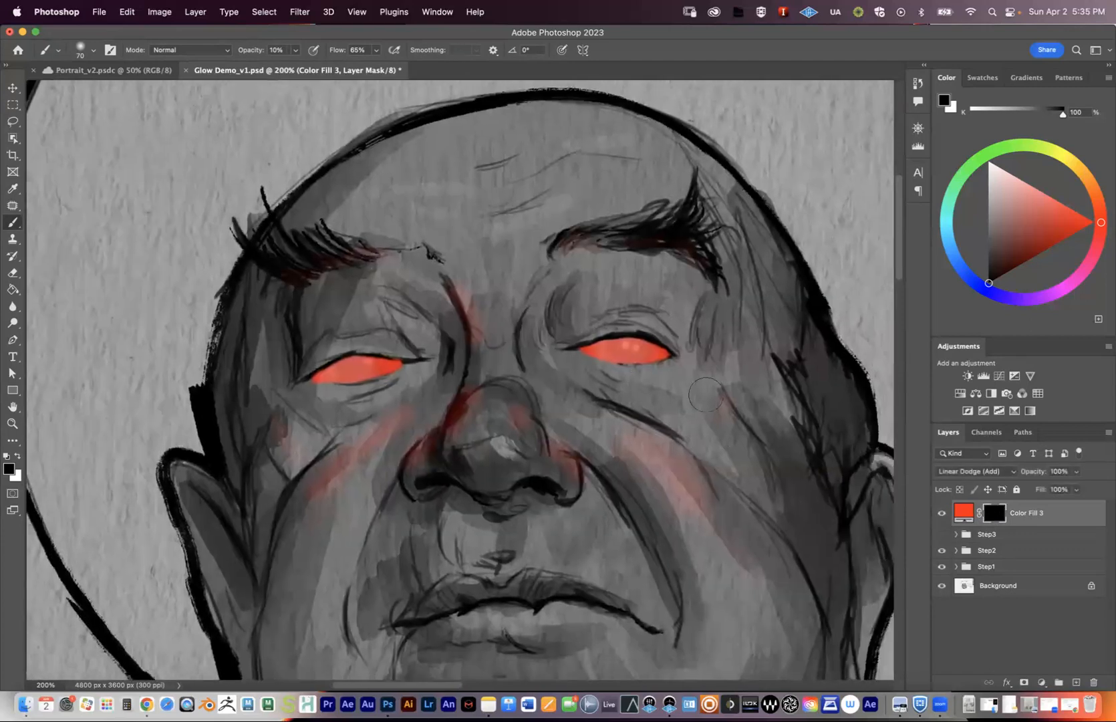
alt+click(668, 394)
click(943, 535)
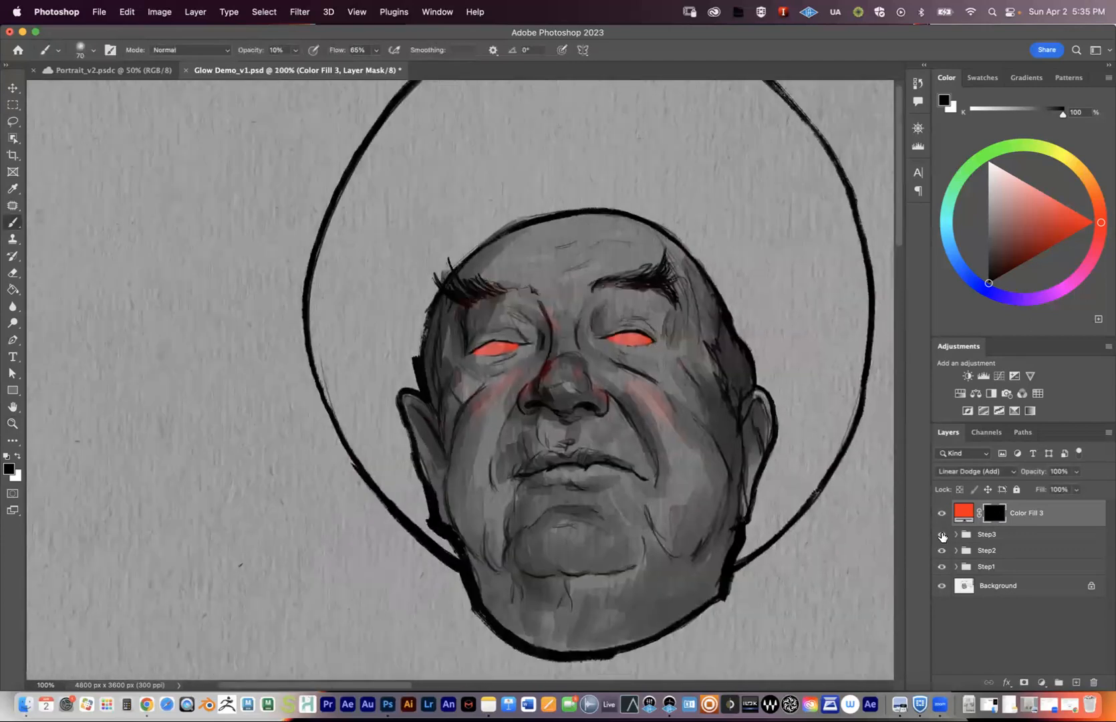
drag(650, 356, 593, 363)
alt+click(593, 375)
alt+click(648, 386)
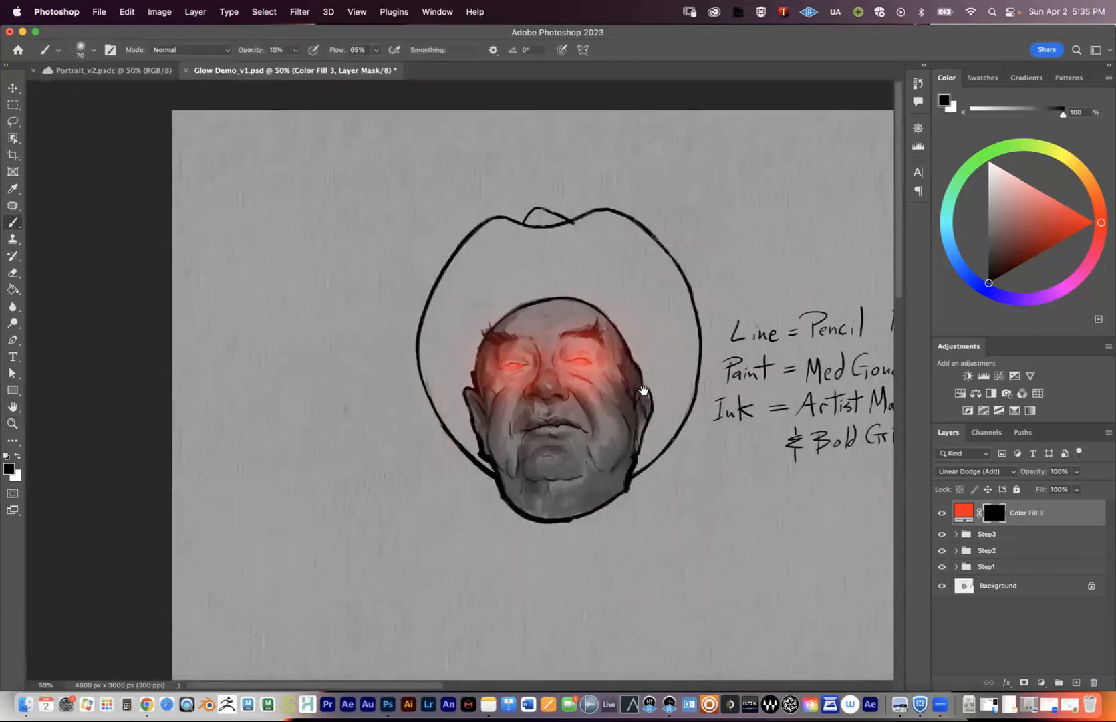
click(987, 535)
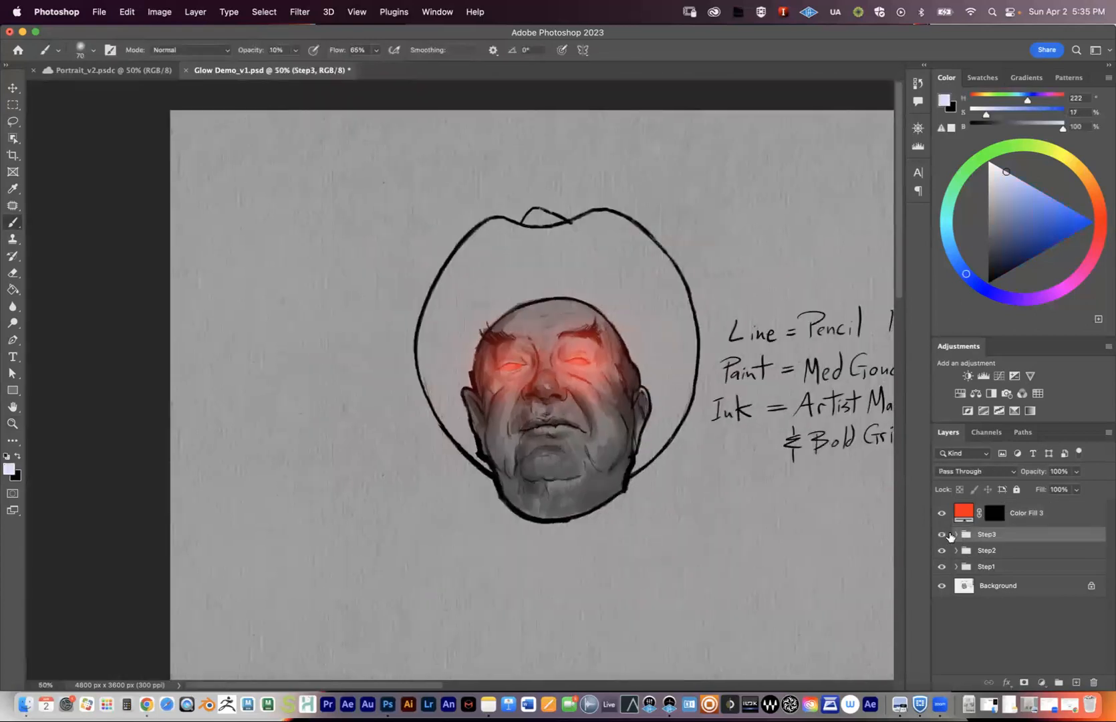
super+click(588, 373)
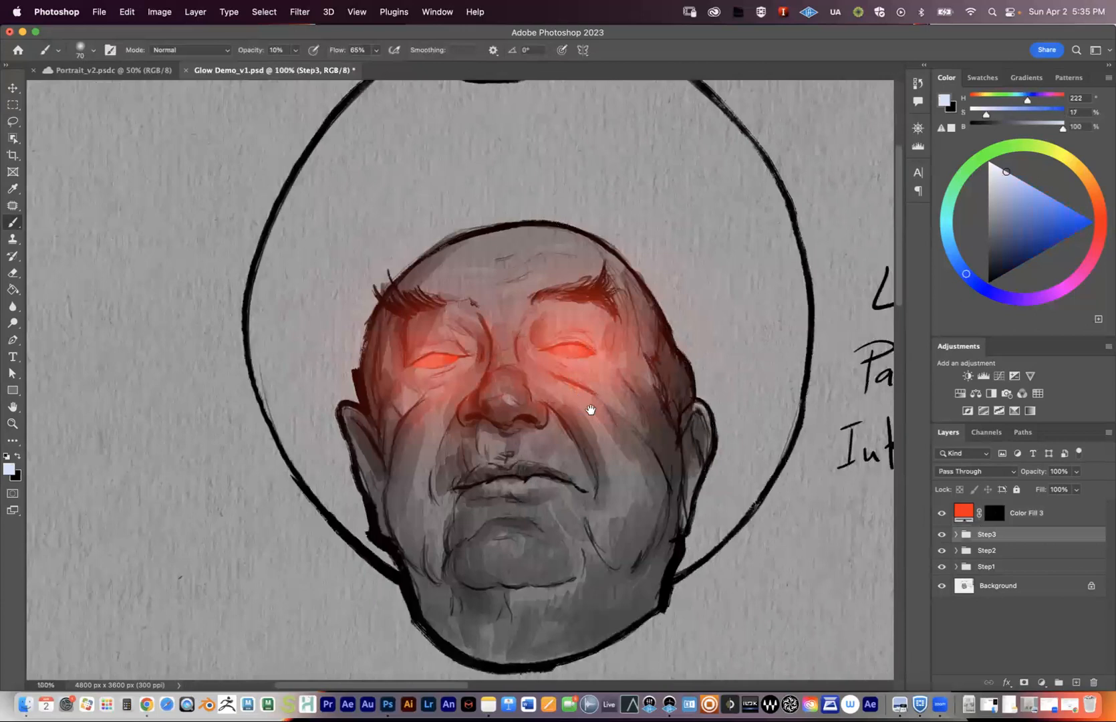
drag(590, 410, 623, 464)
drag(543, 401, 624, 396)
drag(694, 496, 794, 430)
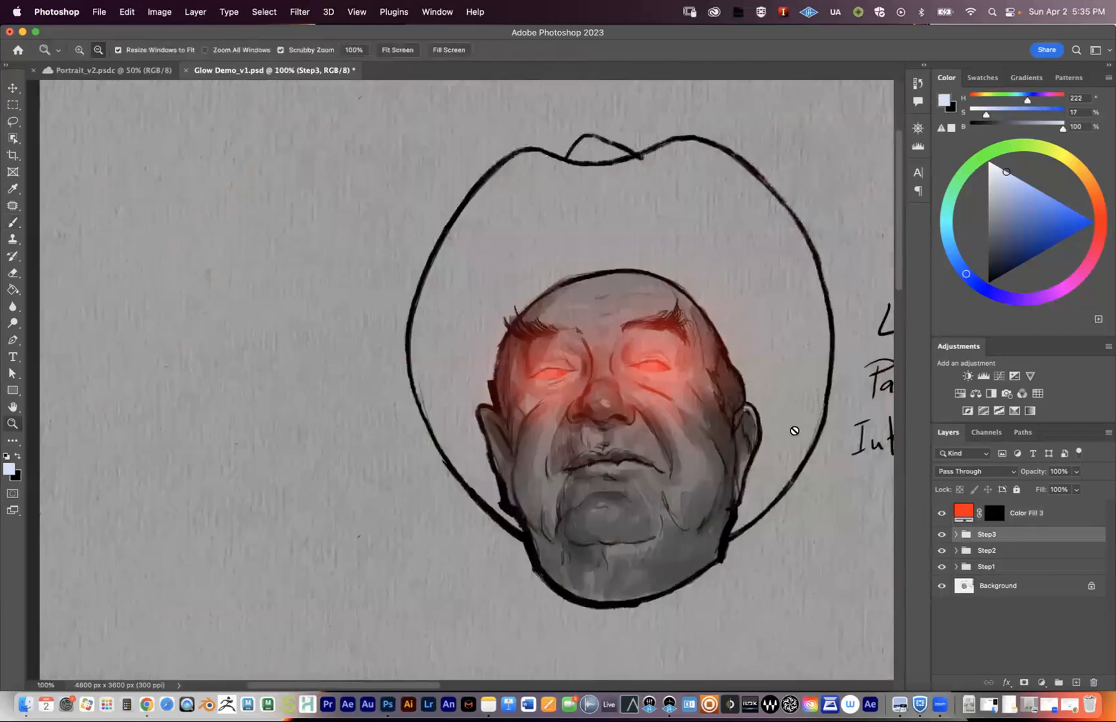
Place the Color Fill 3 layer in a new collapsed group named Step4.
click(1014, 515)
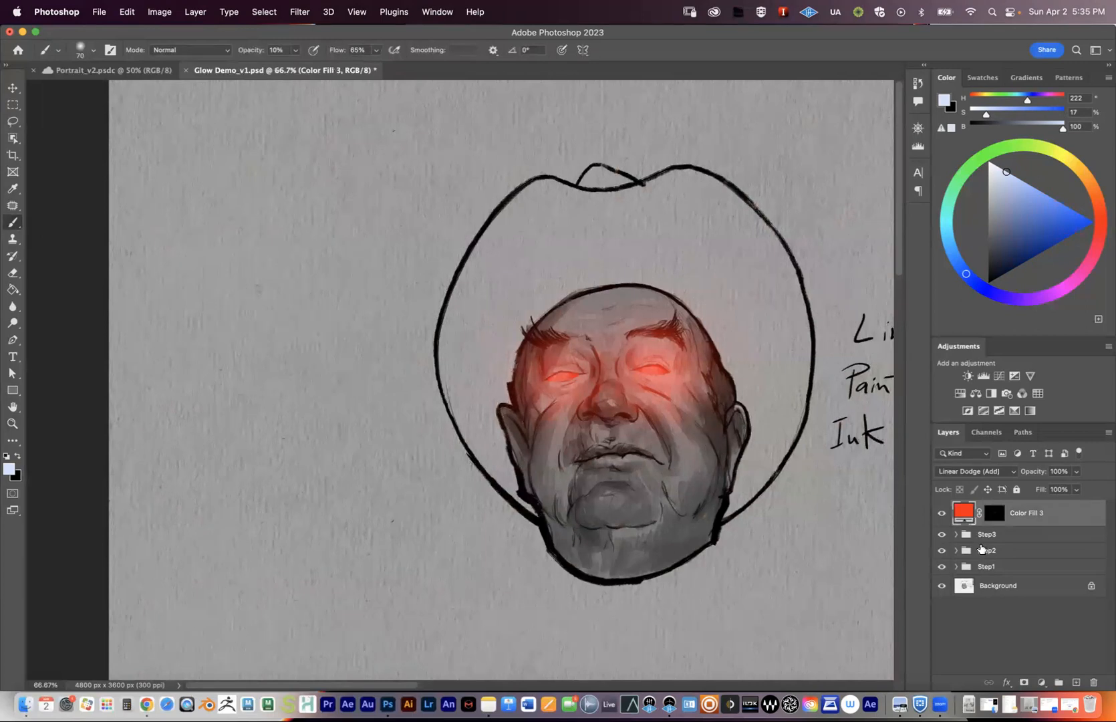
key(super+g)
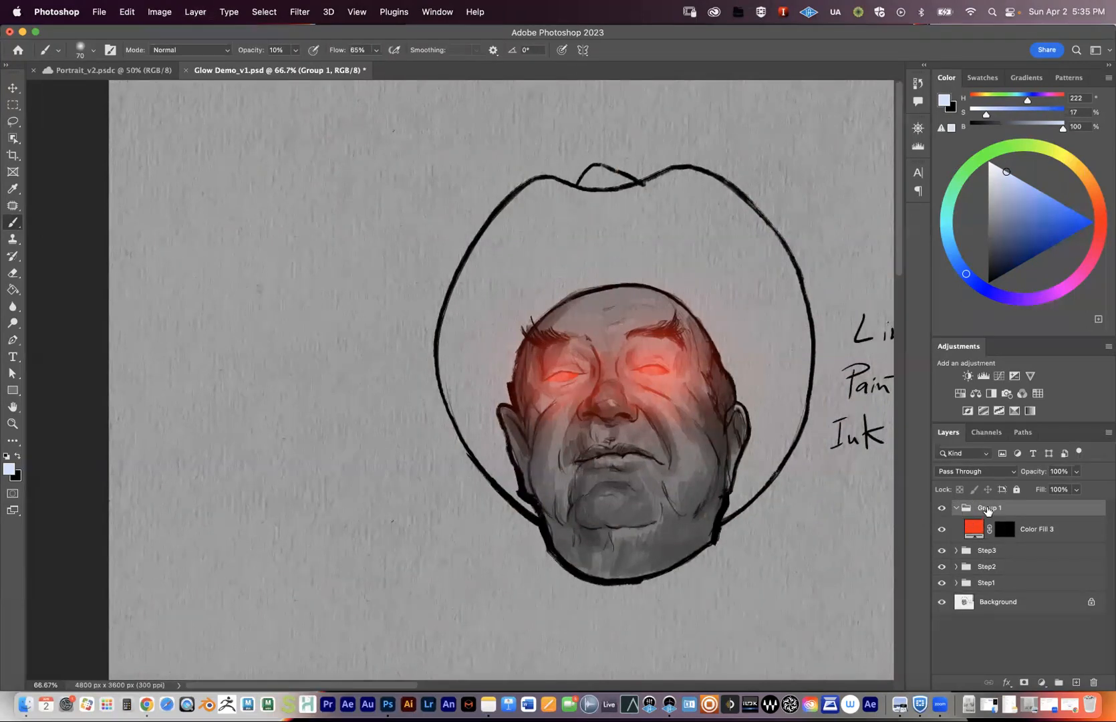
click(955, 508)
double_click(987, 507)
text(Step4)
key(Return)
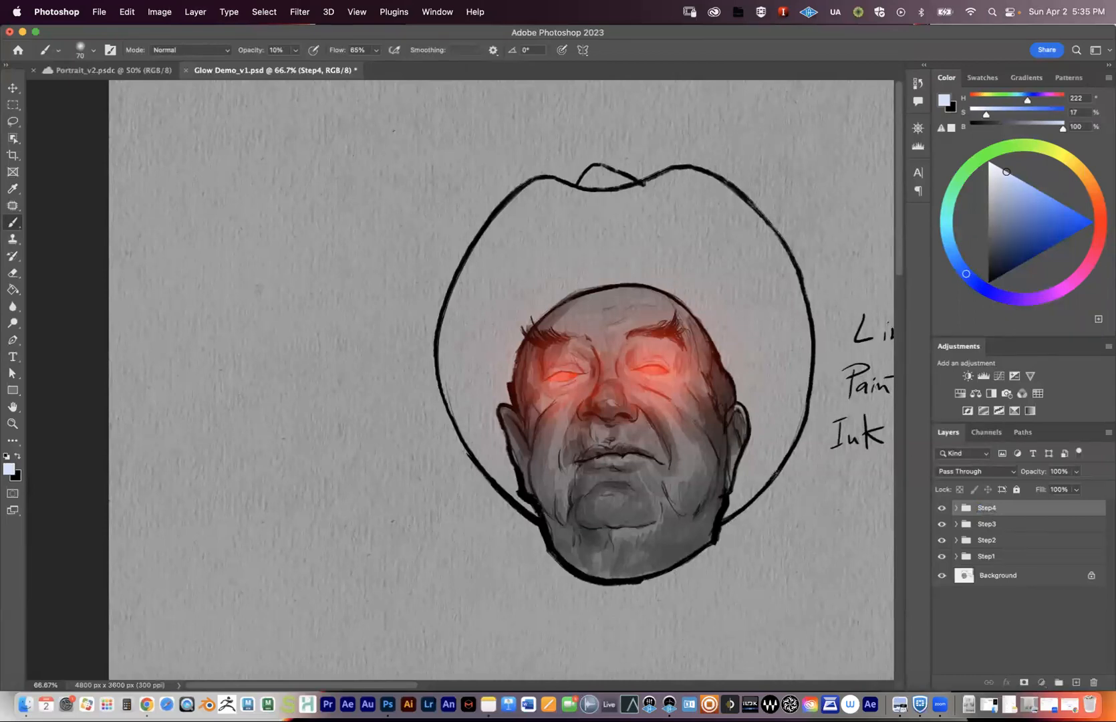
Hide all four Step groups to compare the glow effect with the original portrait.
click(987, 524)
super+click(674, 409)
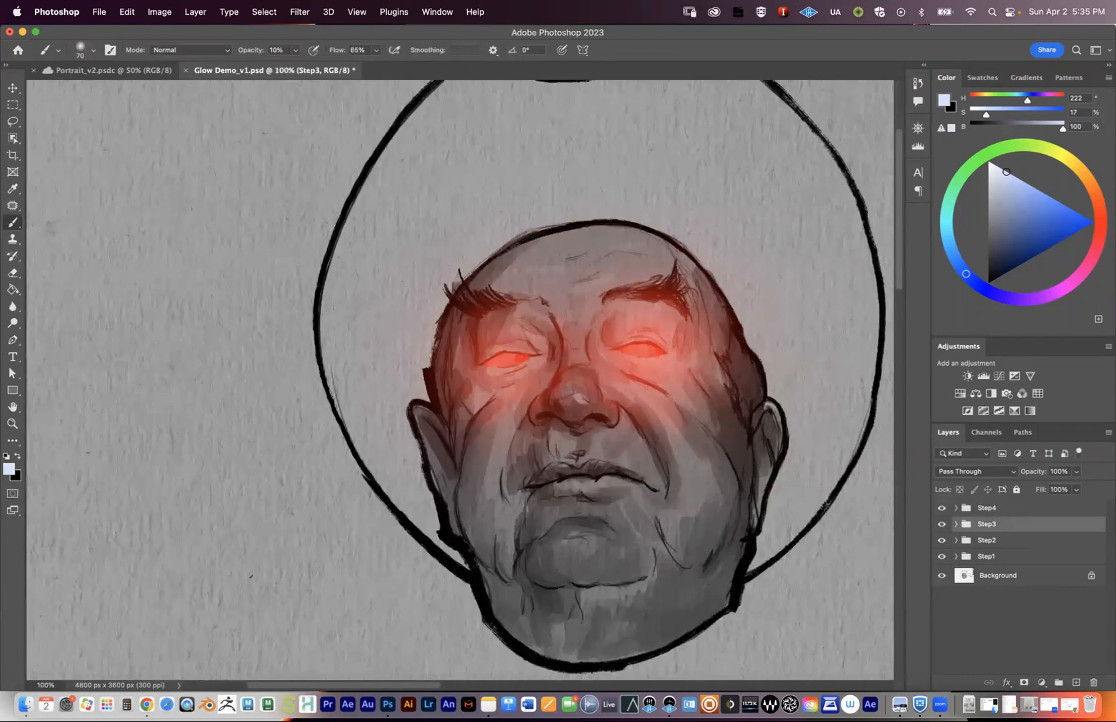
drag(941, 525, 941, 556)
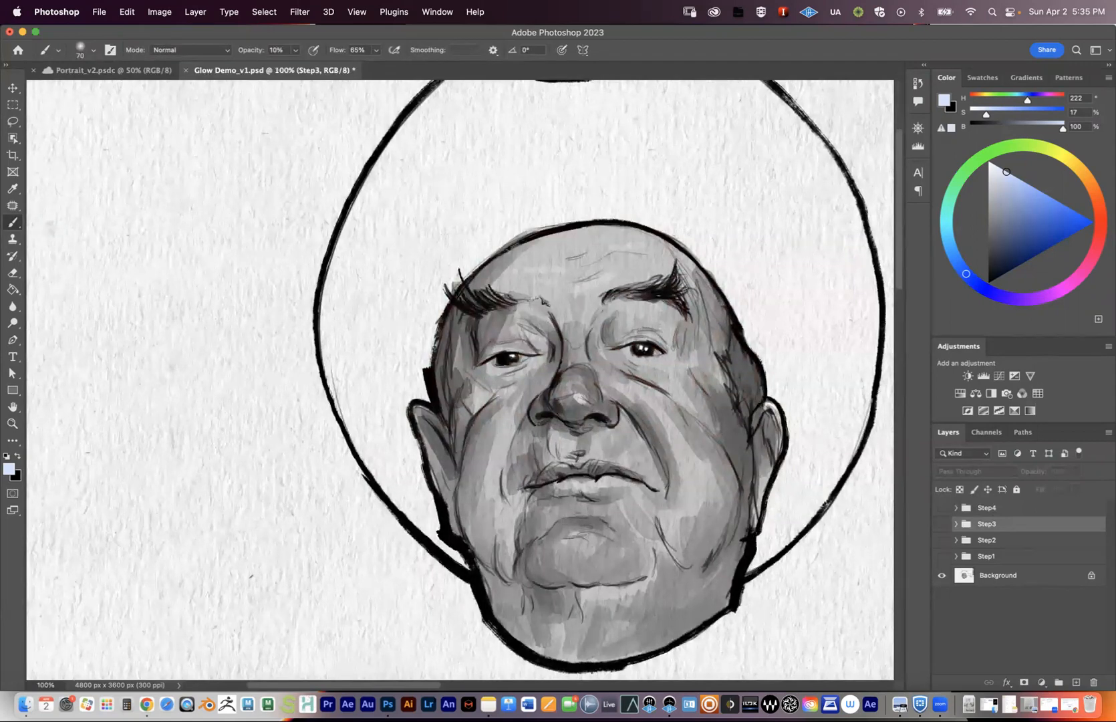
Show the Step1 and Step2 groups again to bring back the darkened portrait with its red eye fills.
click(1041, 682)
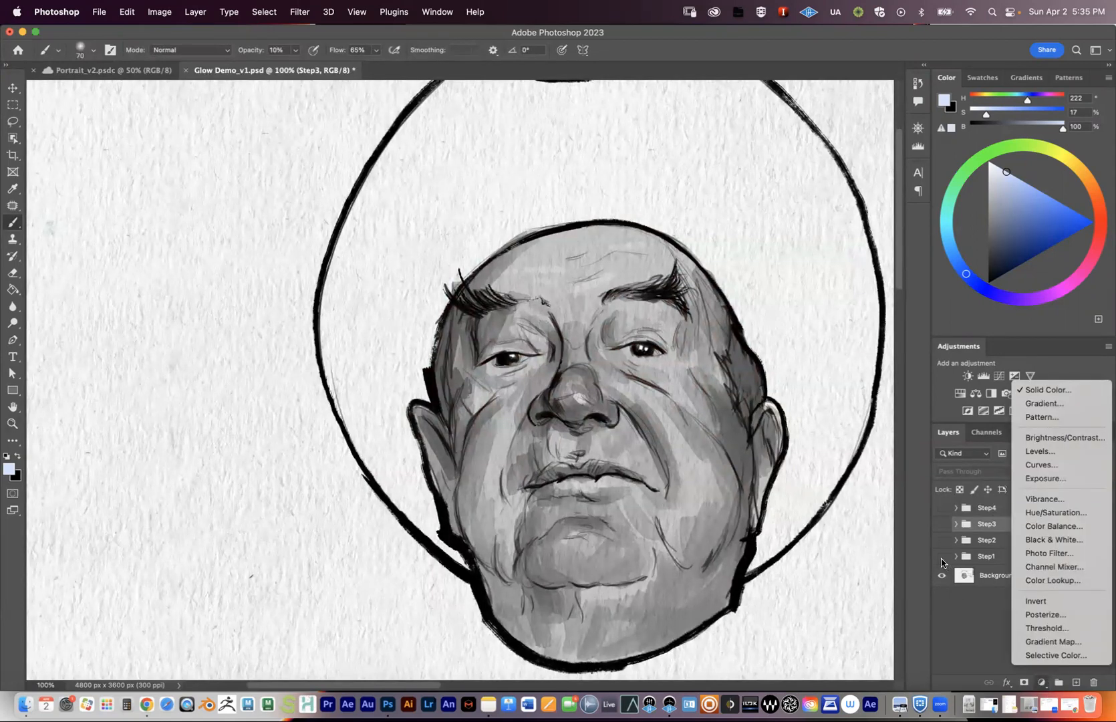
click(938, 563)
click(943, 556)
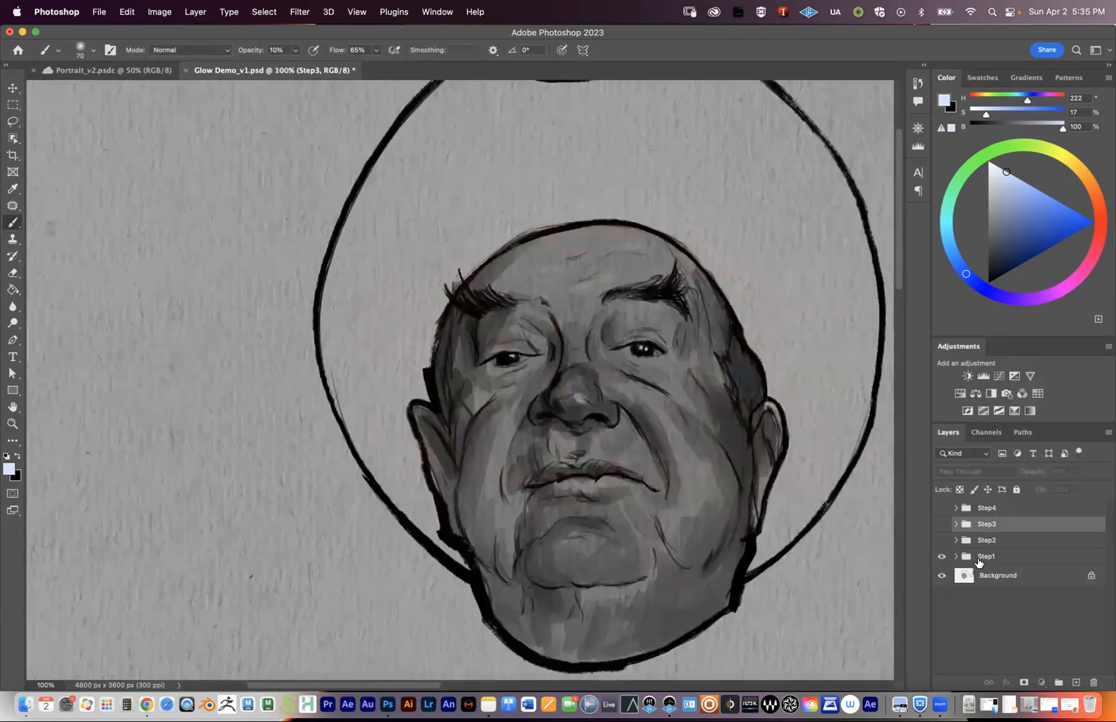
click(946, 558)
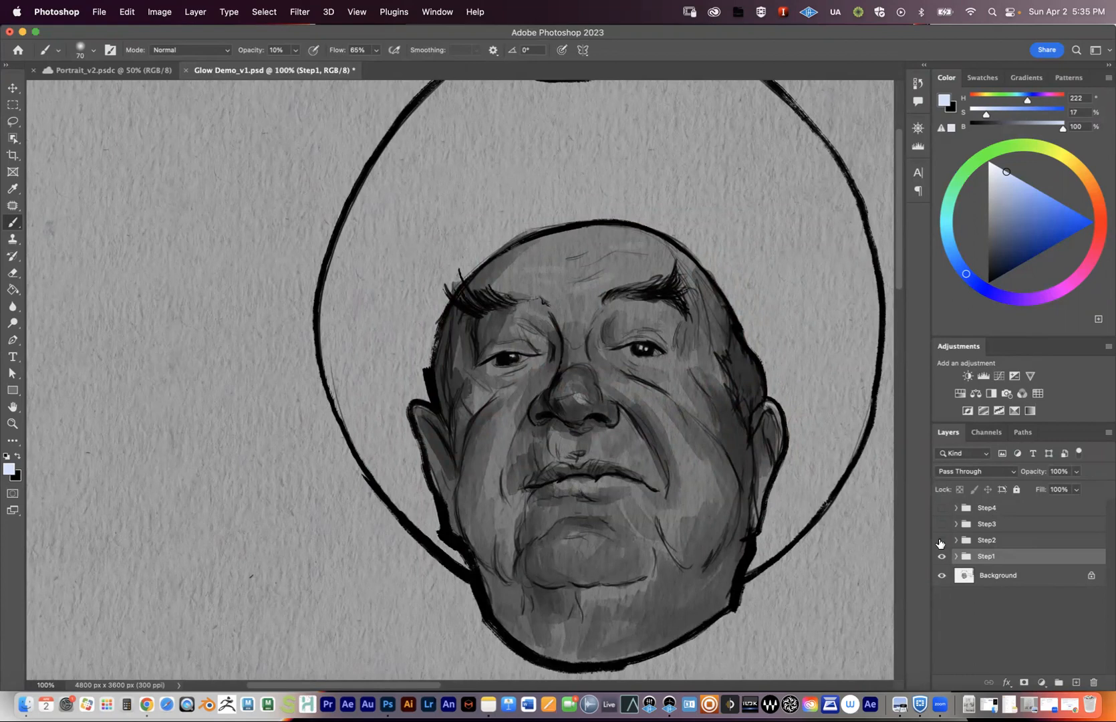
click(942, 539)
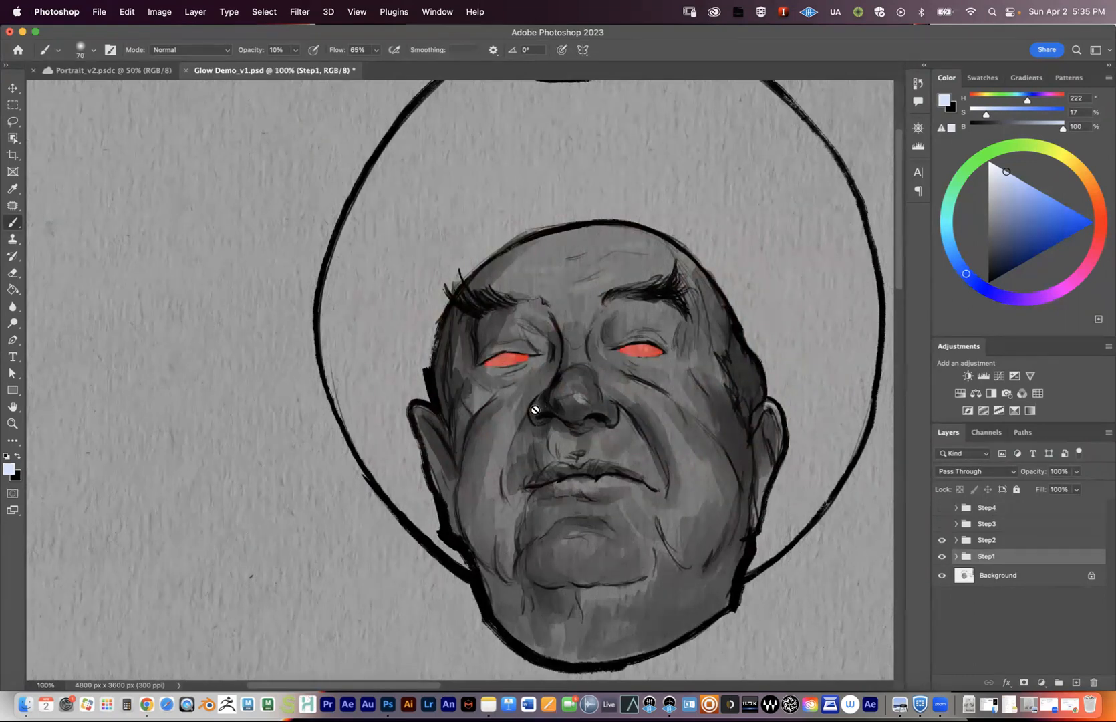
key(z)
drag(620, 390, 619, 377)
click(619, 376)
click(676, 368)
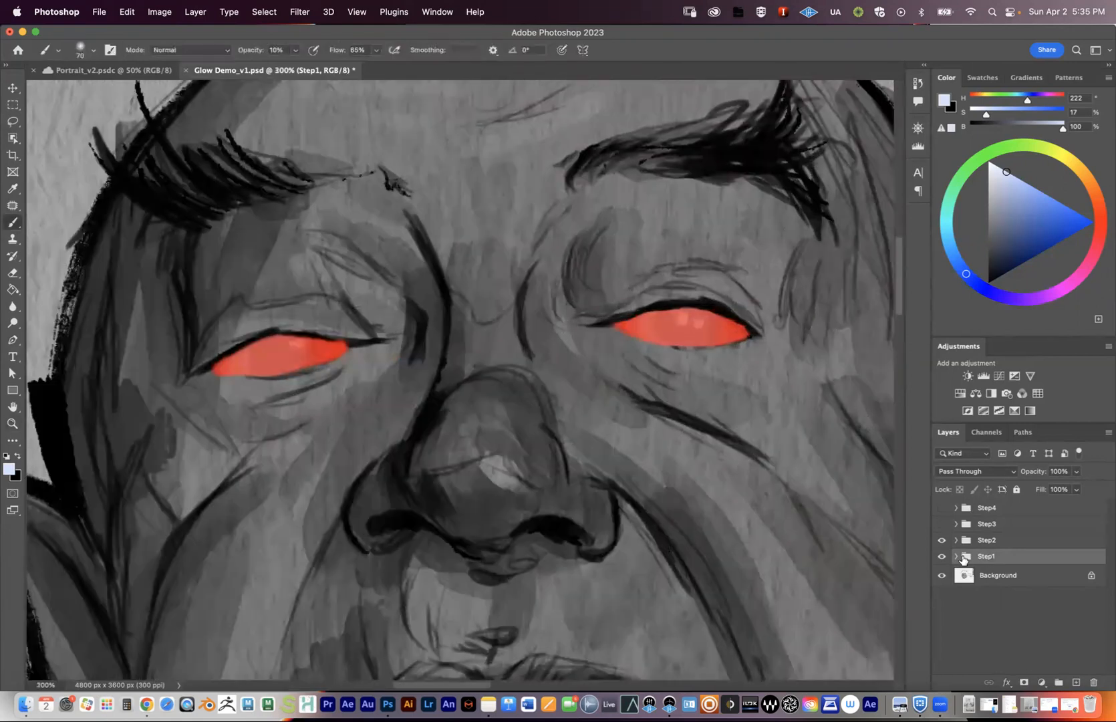
Inspect the layers inside Step1, then view the Color Fill 1 mask in Step2 on its own and return to the portrait.
click(956, 556)
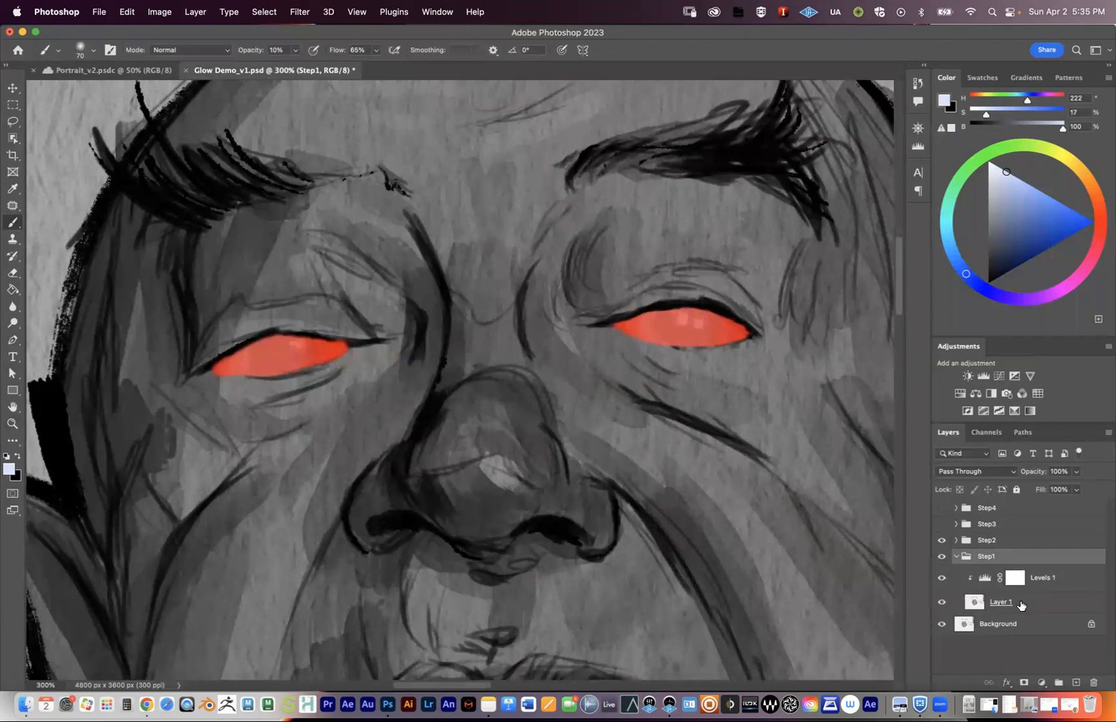
click(956, 556)
click(955, 540)
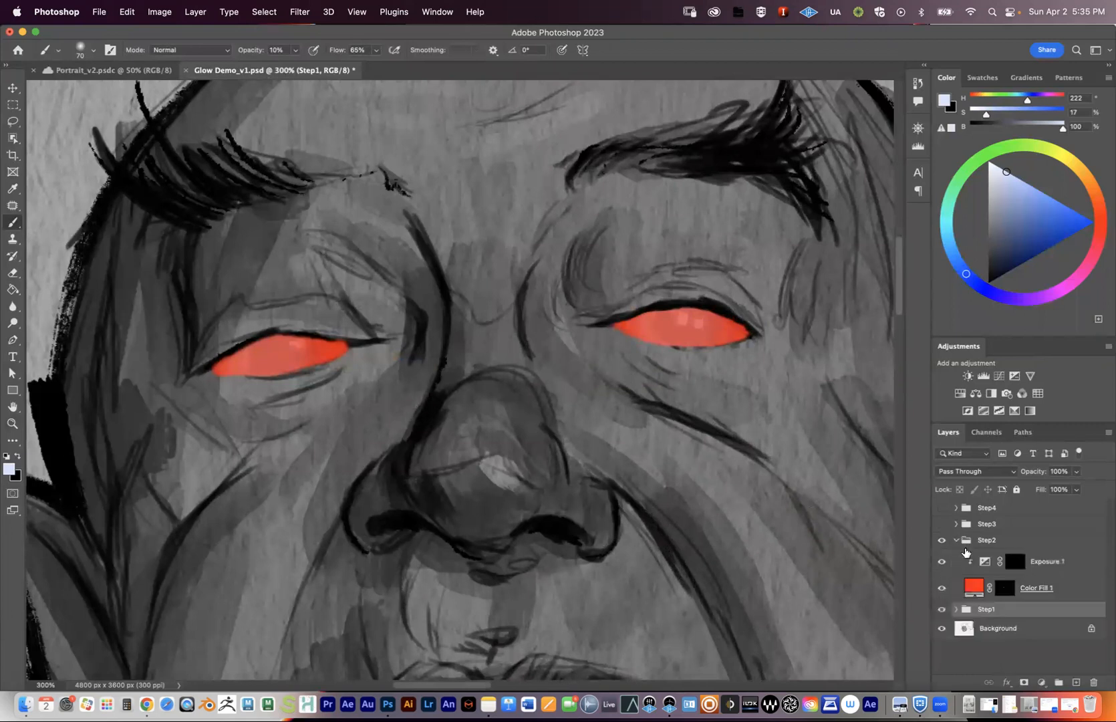
click(1003, 592)
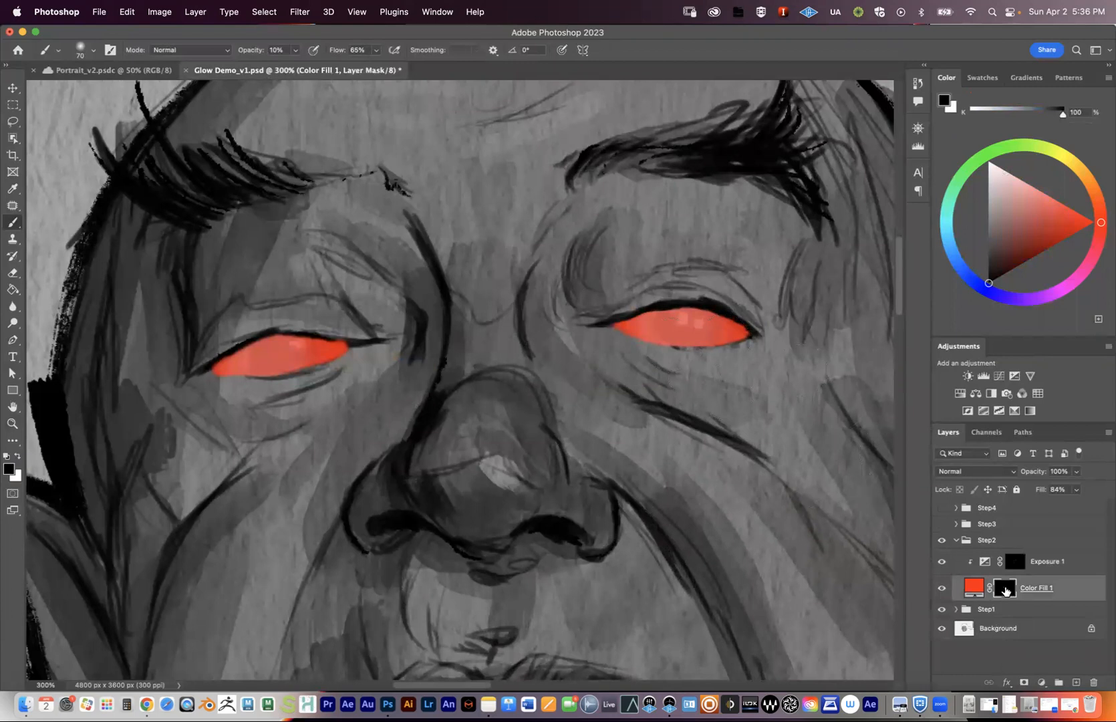
alt+click(1004, 588)
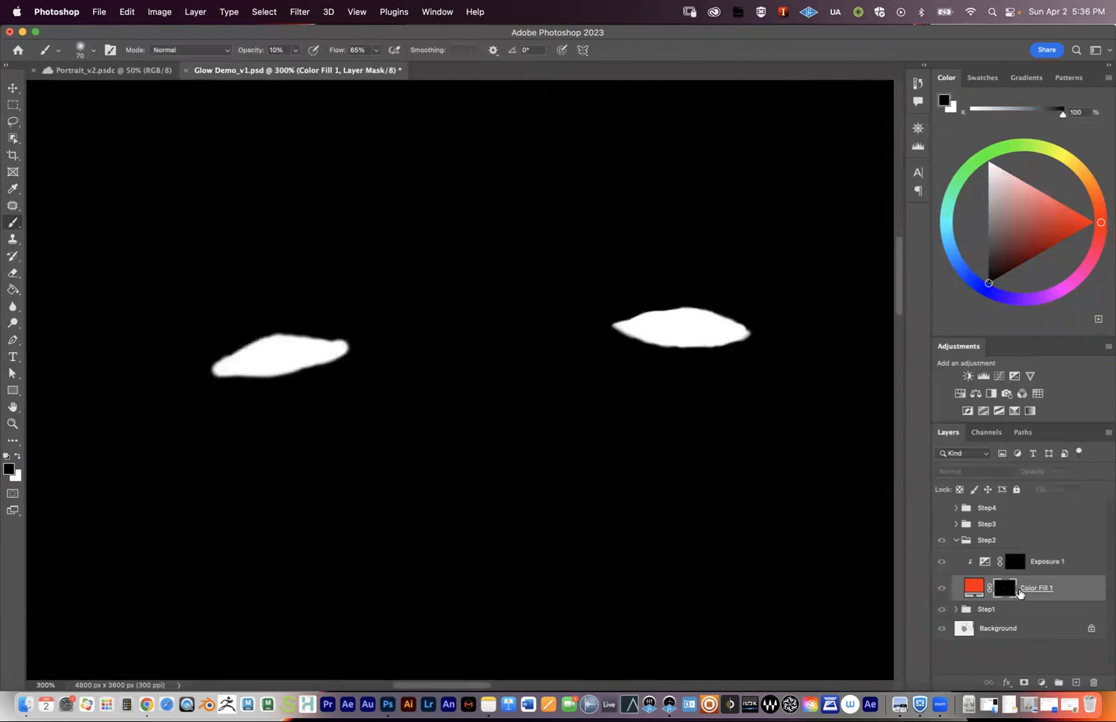
alt+click(1006, 590)
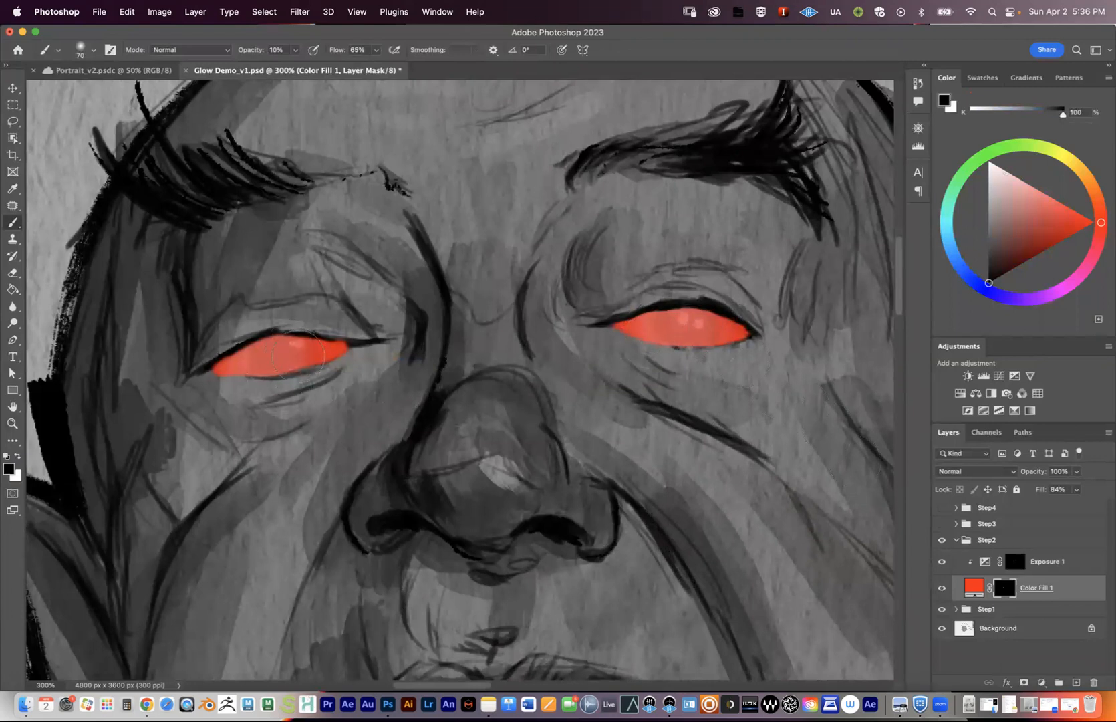
View the Exposure 1 layer mask on its own, then return to the normal portrait view.
click(1047, 567)
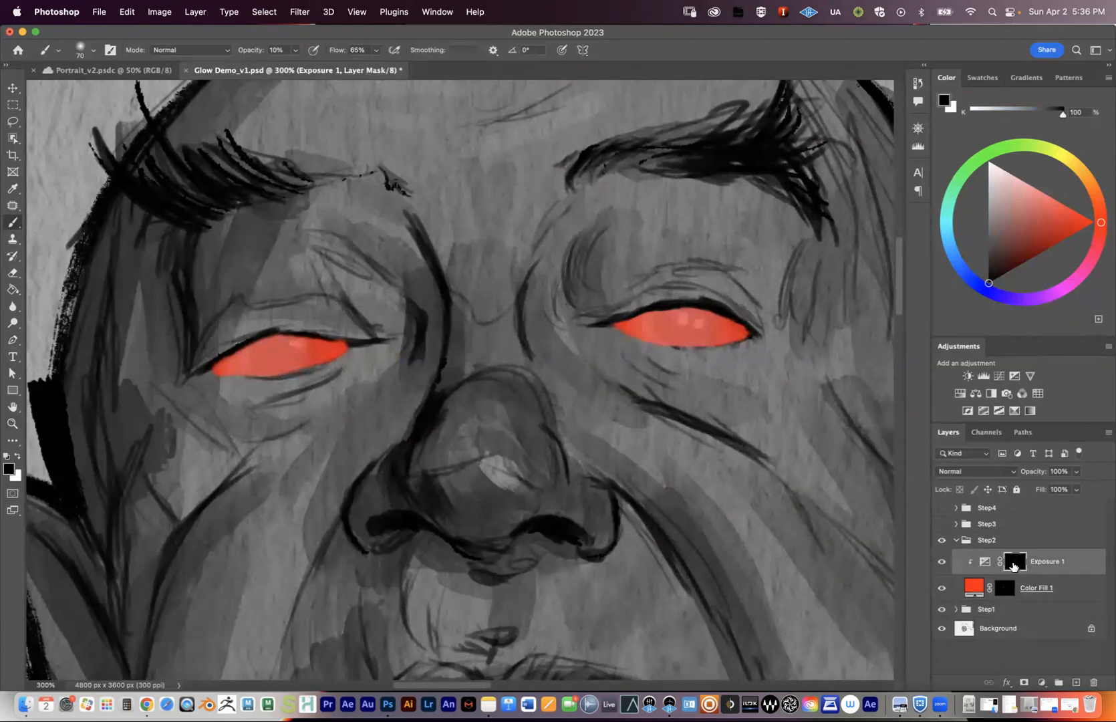
alt+click(1015, 564)
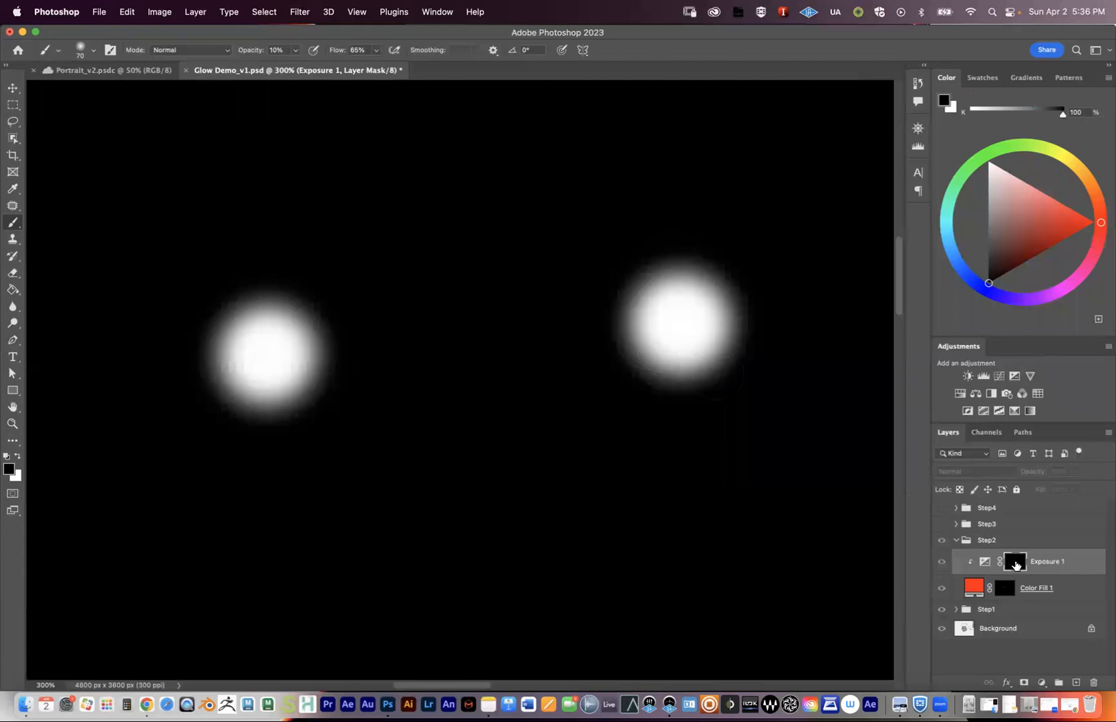
alt+click(1014, 563)
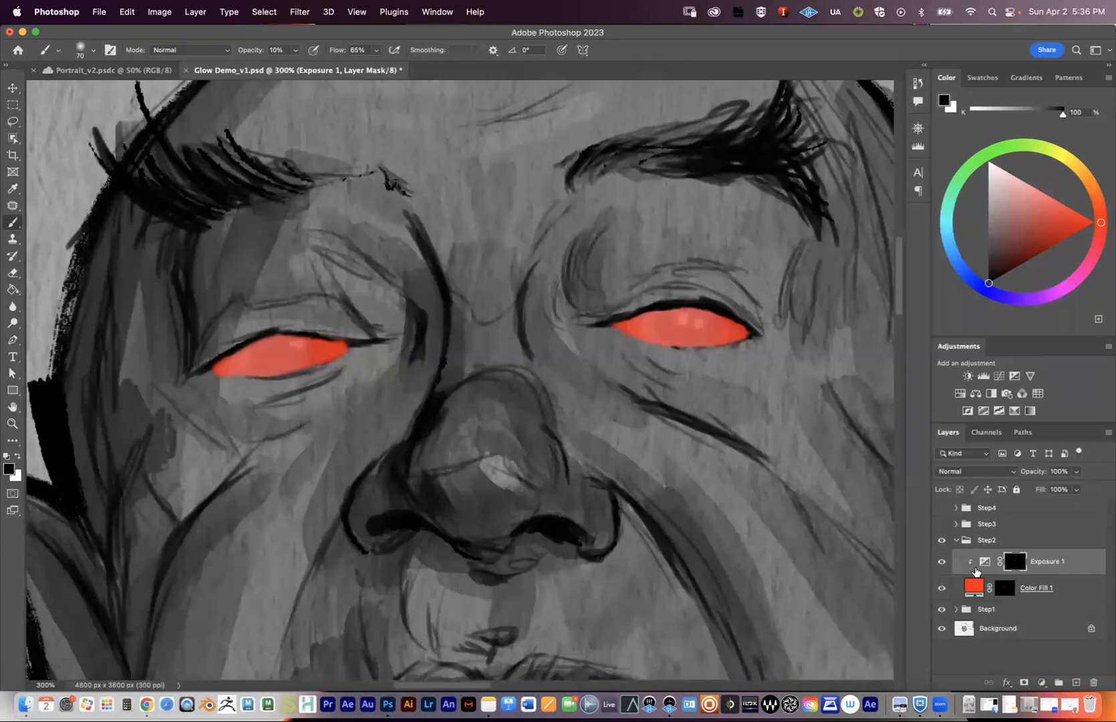
Compare Color Fill 1 hidden and shown, then review its blending options without changing them.
click(1036, 588)
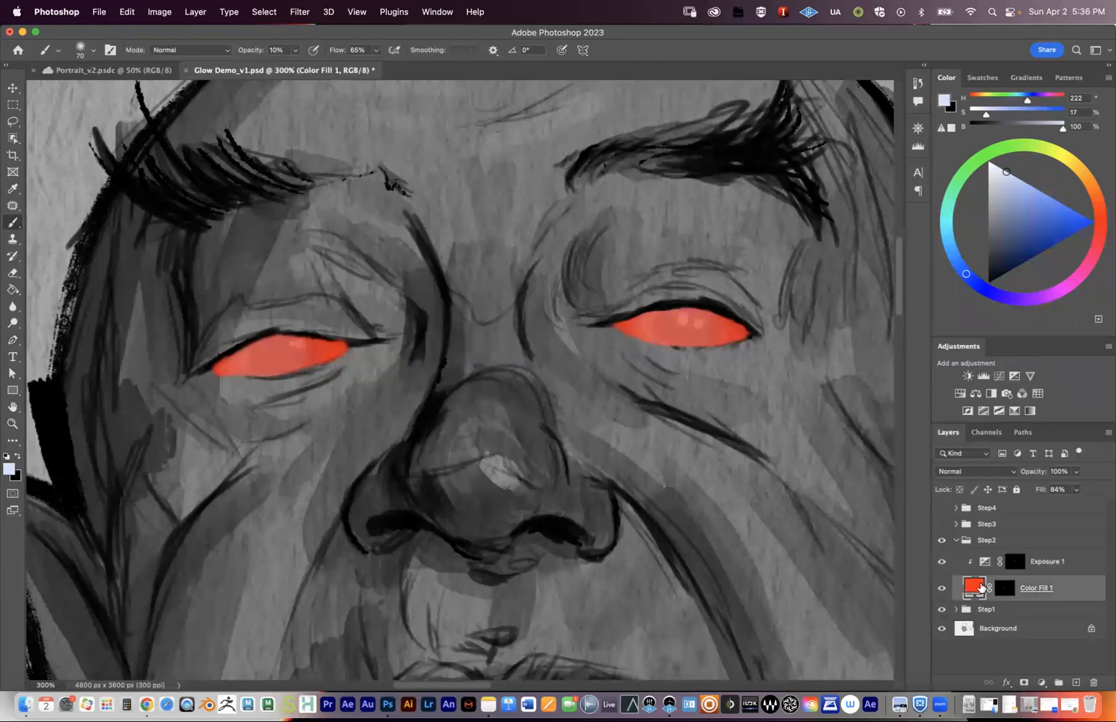
click(942, 588)
click(942, 589)
right_click(1033, 590)
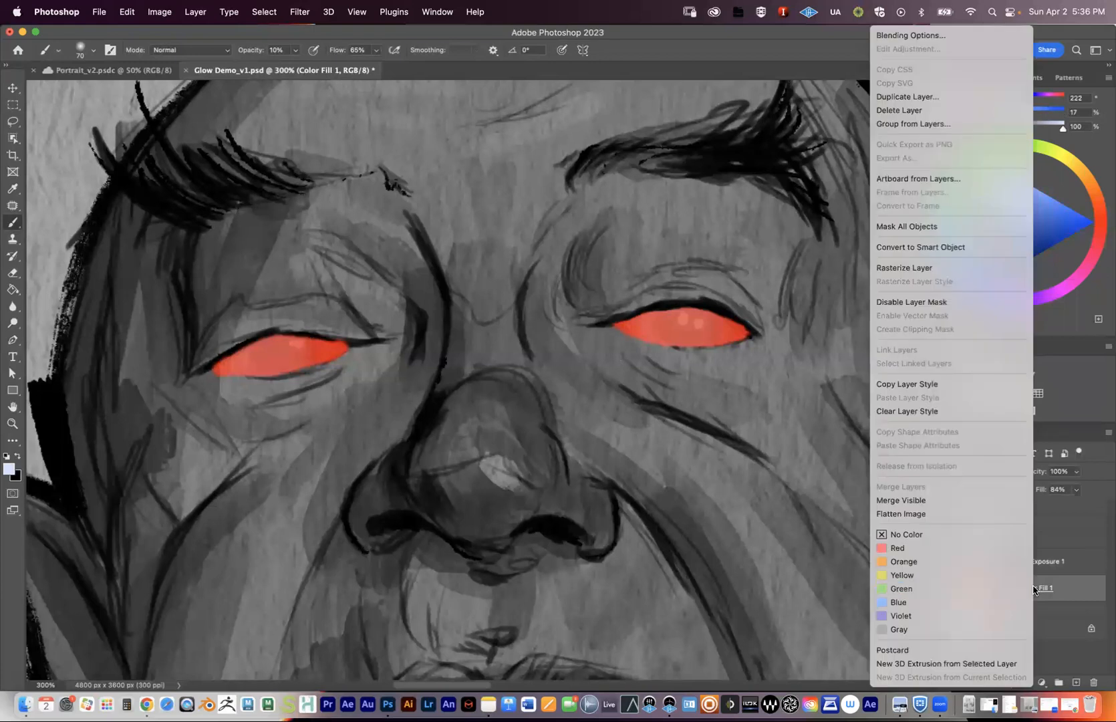
click(976, 37)
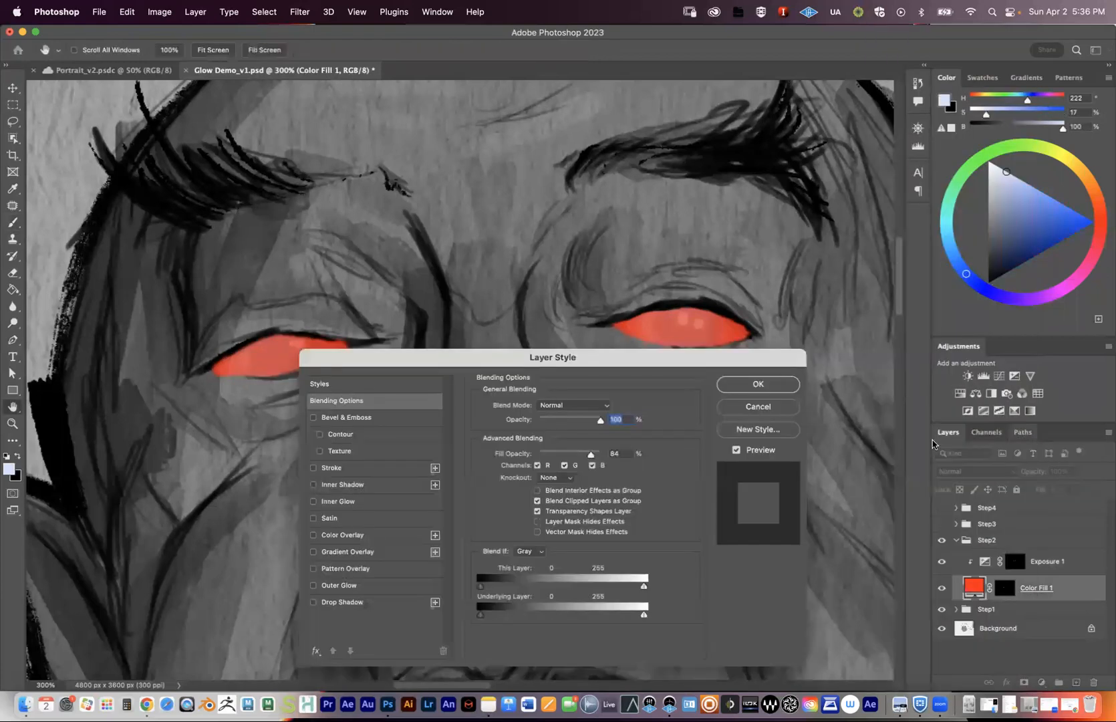
drag(580, 365, 805, 213)
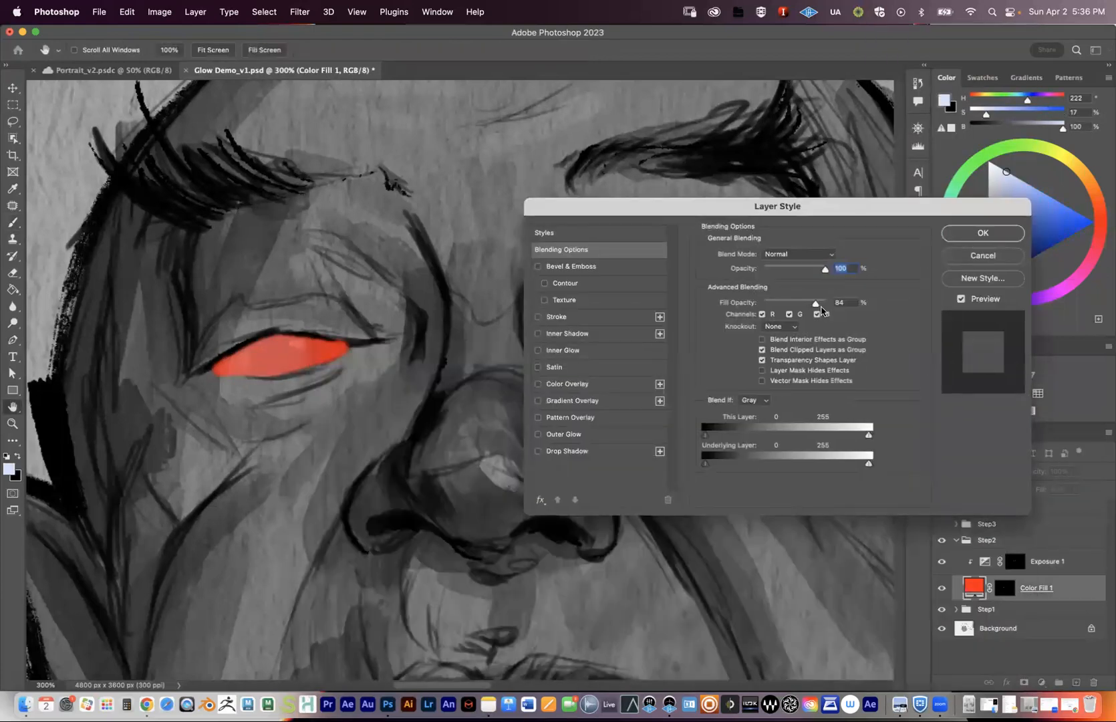
click(964, 256)
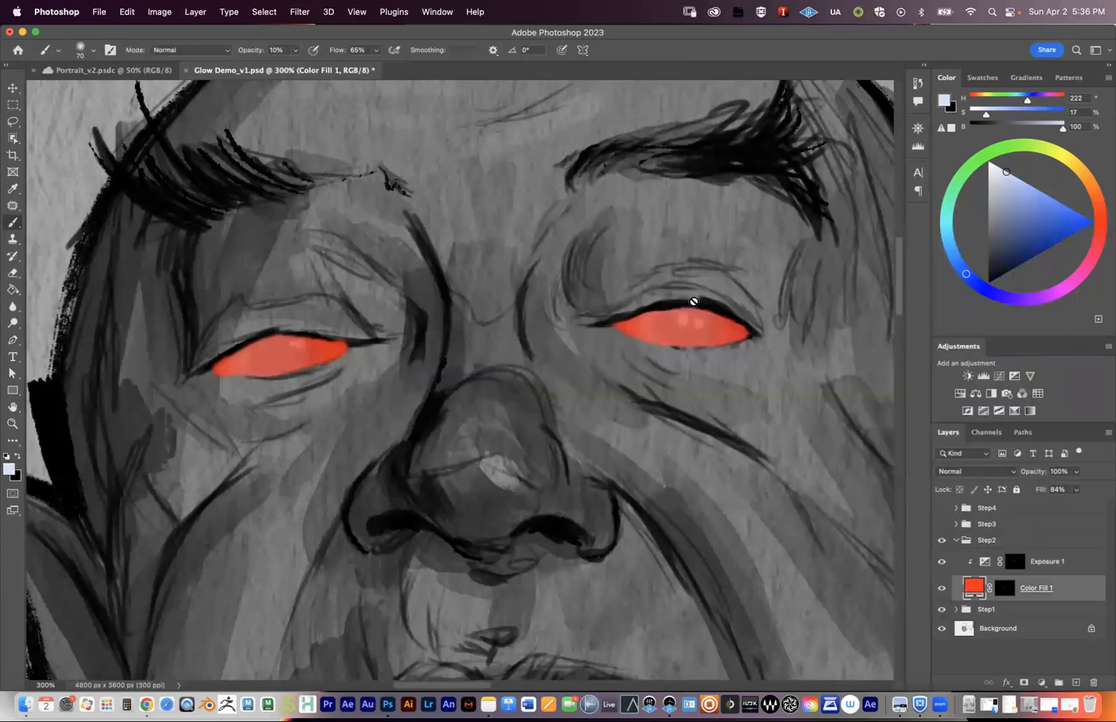
Toggle the Step2 group's visibility to compare the portrait with and without the red eyes.
click(942, 540)
click(942, 541)
click(942, 541)
click(942, 541)
Set the brush opacity to 100% and collapse the Step2 group.
click(1005, 588)
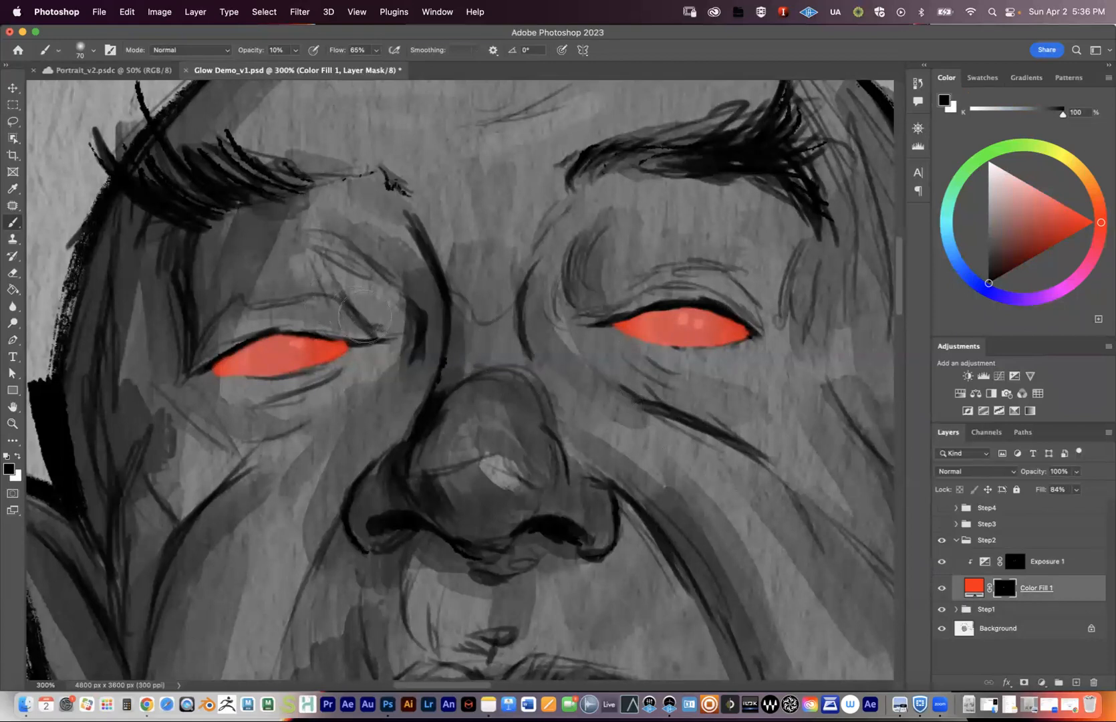
alt+click(968, 558)
key(0)
click(956, 541)
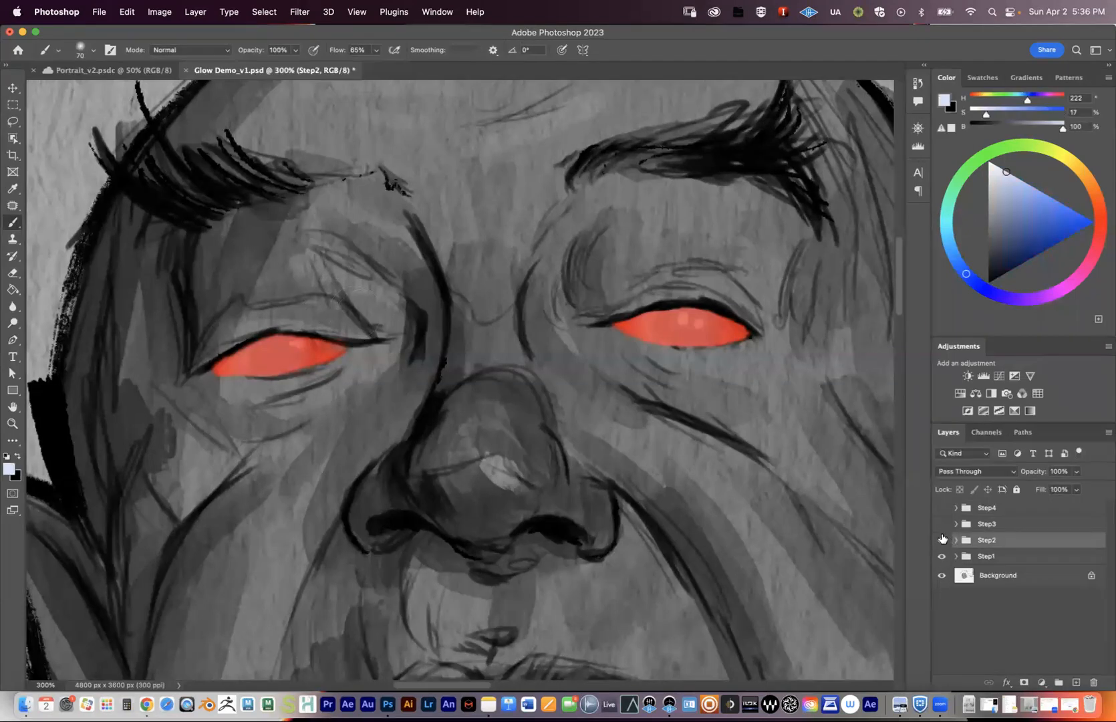
Show the Step3 group and expand it to reveal the Color Fill 2 layer behind the face glow.
click(941, 524)
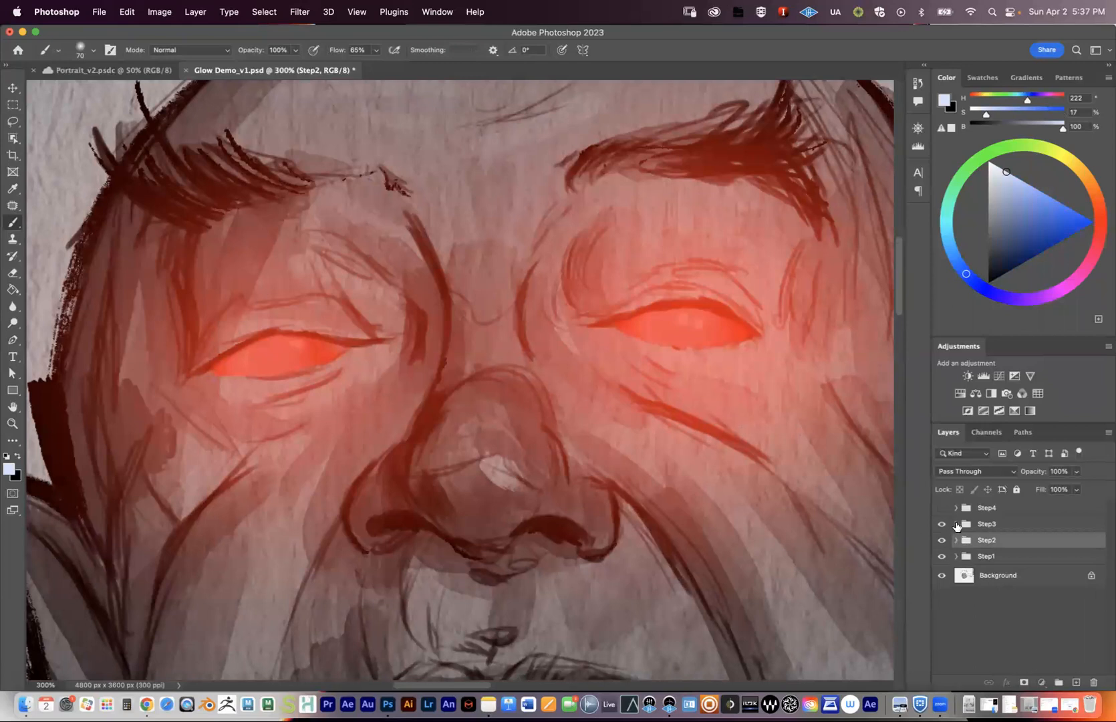
click(956, 524)
key(z)
alt+click(612, 369)
alt+click(612, 369)
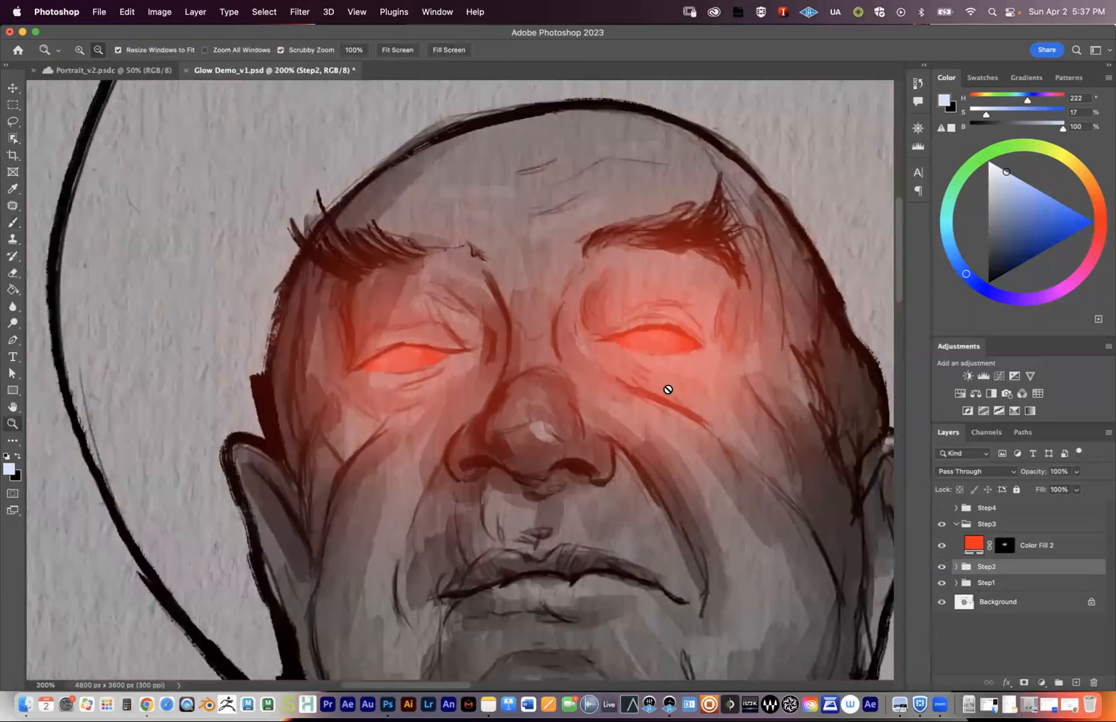
alt+click(621, 395)
super+click(608, 369)
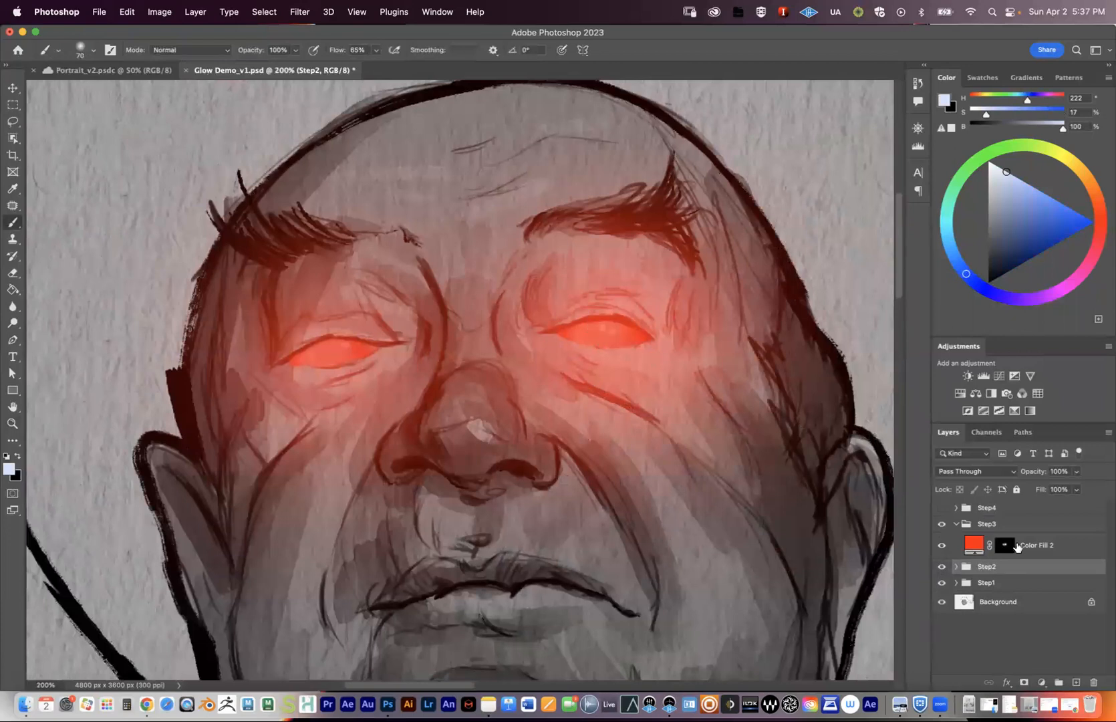
Try painting white over both eyes on the Color Fill 2 mask with a soft 200 px brush at full opacity.
click(1005, 545)
key(x)
key(bracketright)
key(bracketright)
key(bracketright)
key(bracketright)
key(bracketright)
key(bracketright)
key(bracketright)
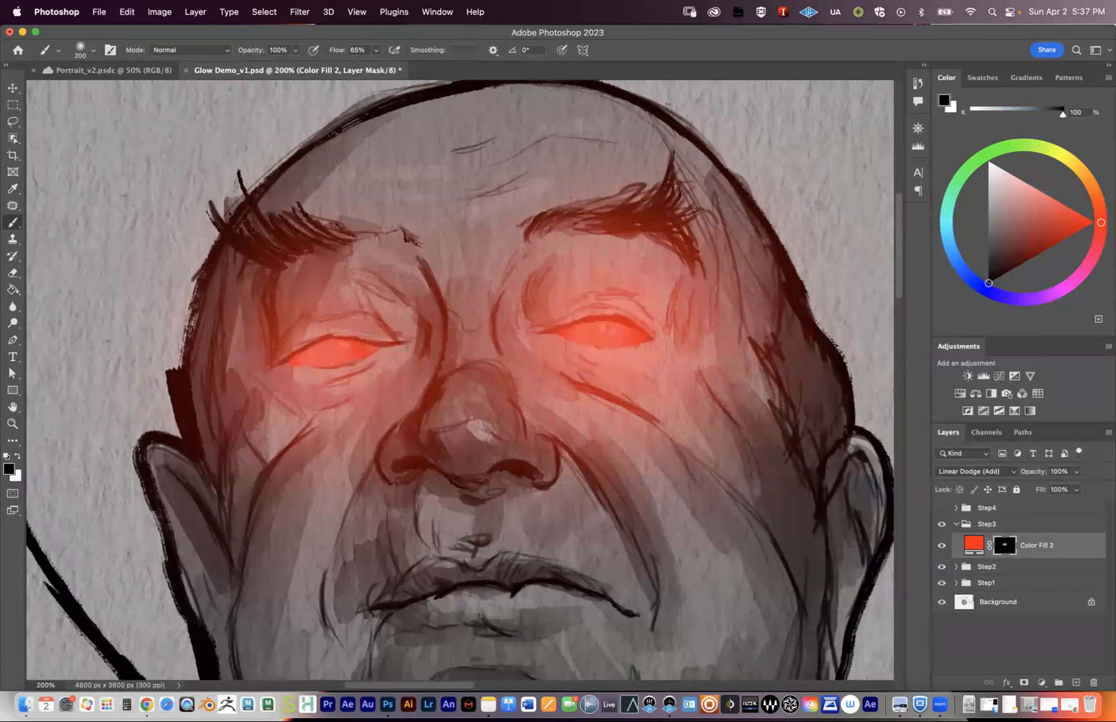
key(x)
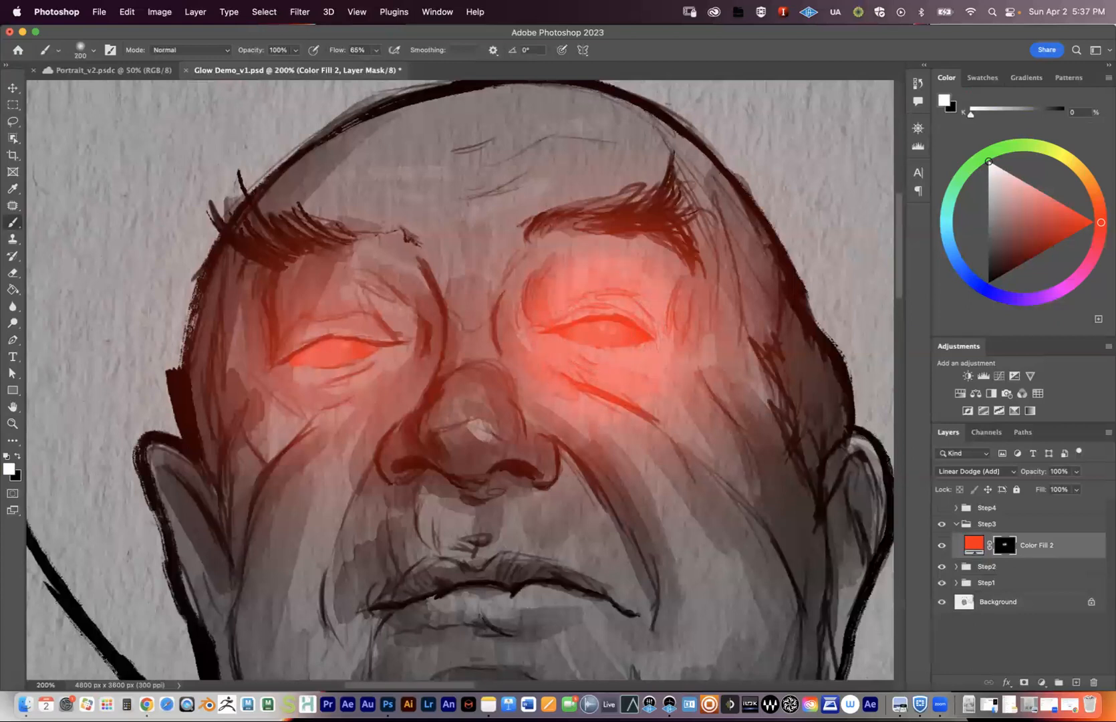
mouse_move(221, 420)
mouse_down()
mouse_move(300, 347)
mouse_move(374, 327)
mouse_up()
Undo the full-opacity test strokes on the Color Fill 2 mask to restore the softer glow.
key(z)
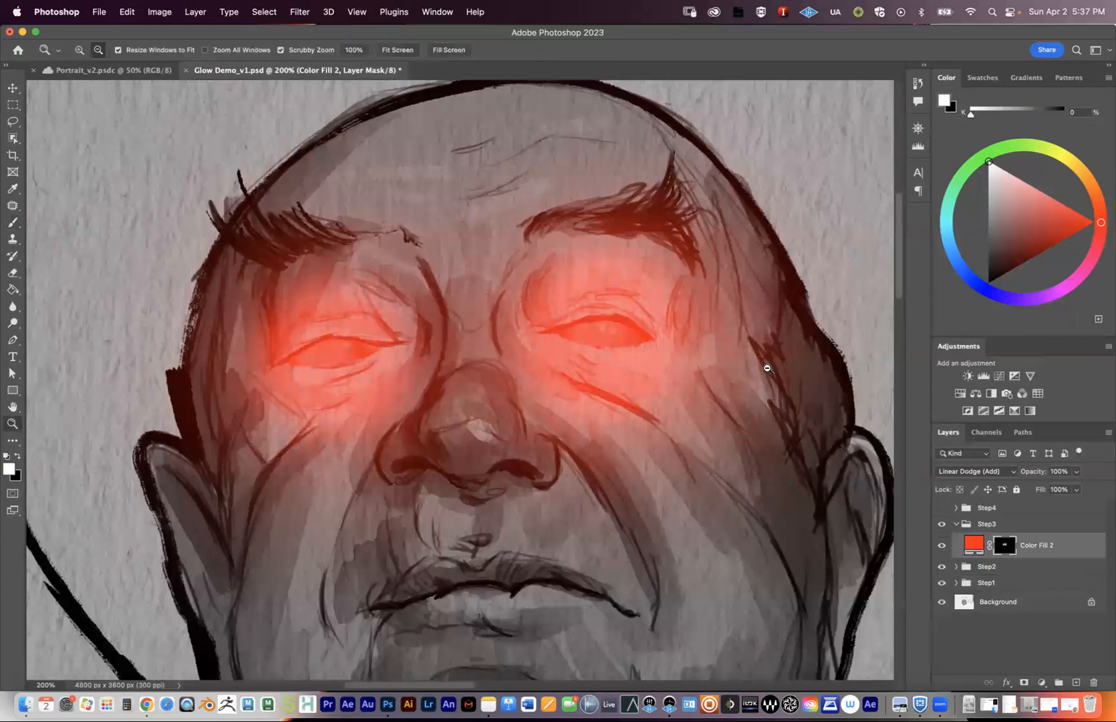
alt+click(767, 368)
alt+click(810, 399)
key(b)
drag(813, 403, 773, 410)
key(super+z)
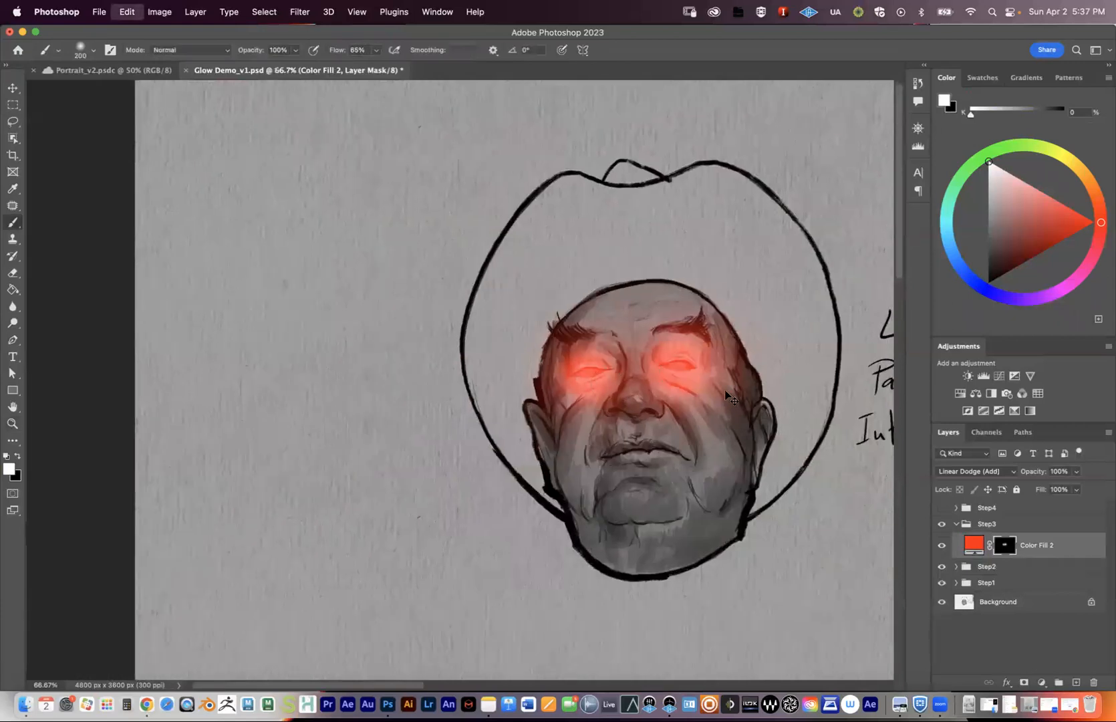
key(super+z)
scroll(735, 428, right, 3)
key(z)
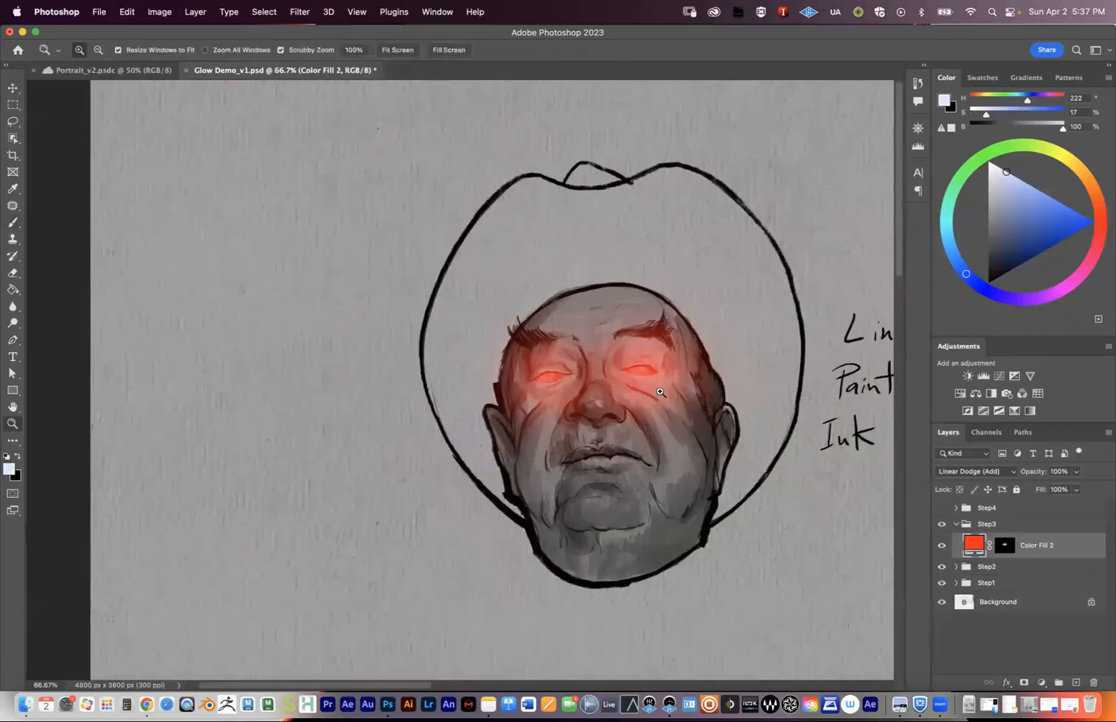
click(660, 391)
click(660, 392)
key(b)
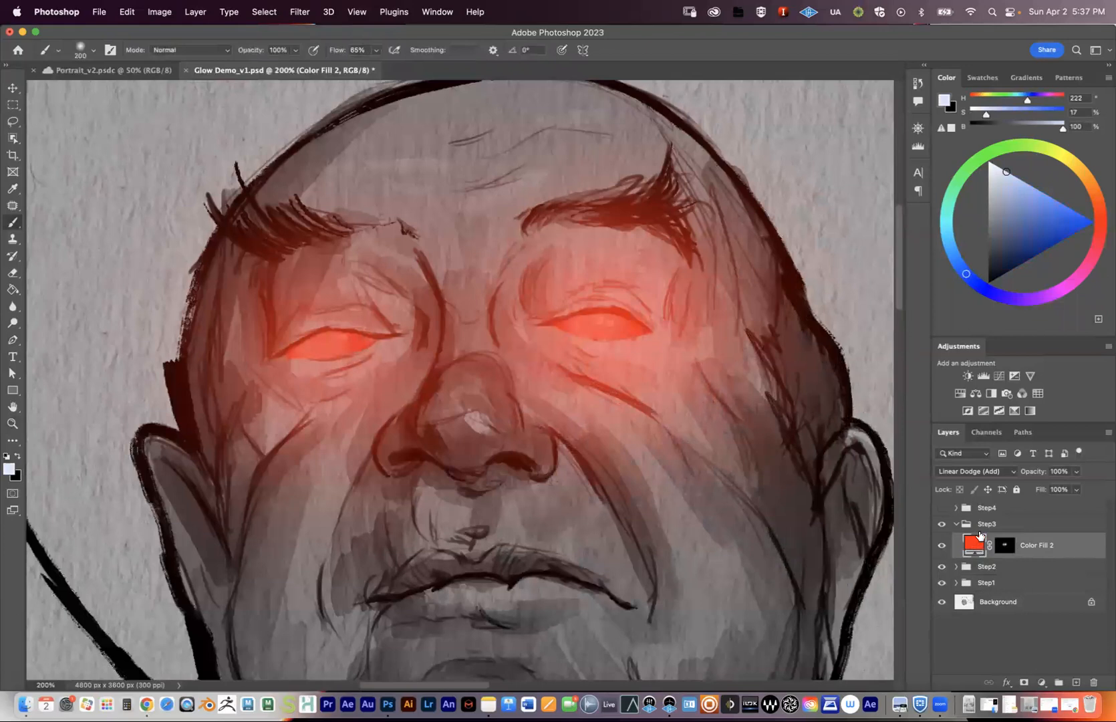
View the Color Fill 2 layer mask on its own, then return to the normal portrait view.
click(977, 555)
click(1003, 545)
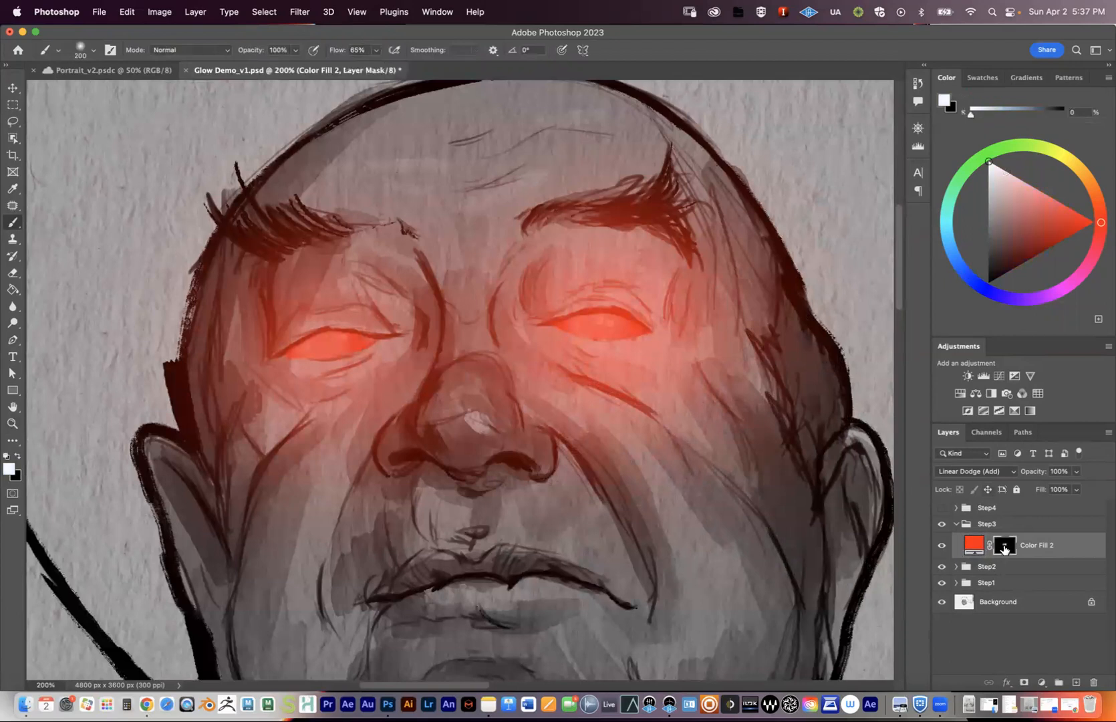
alt+click(1002, 547)
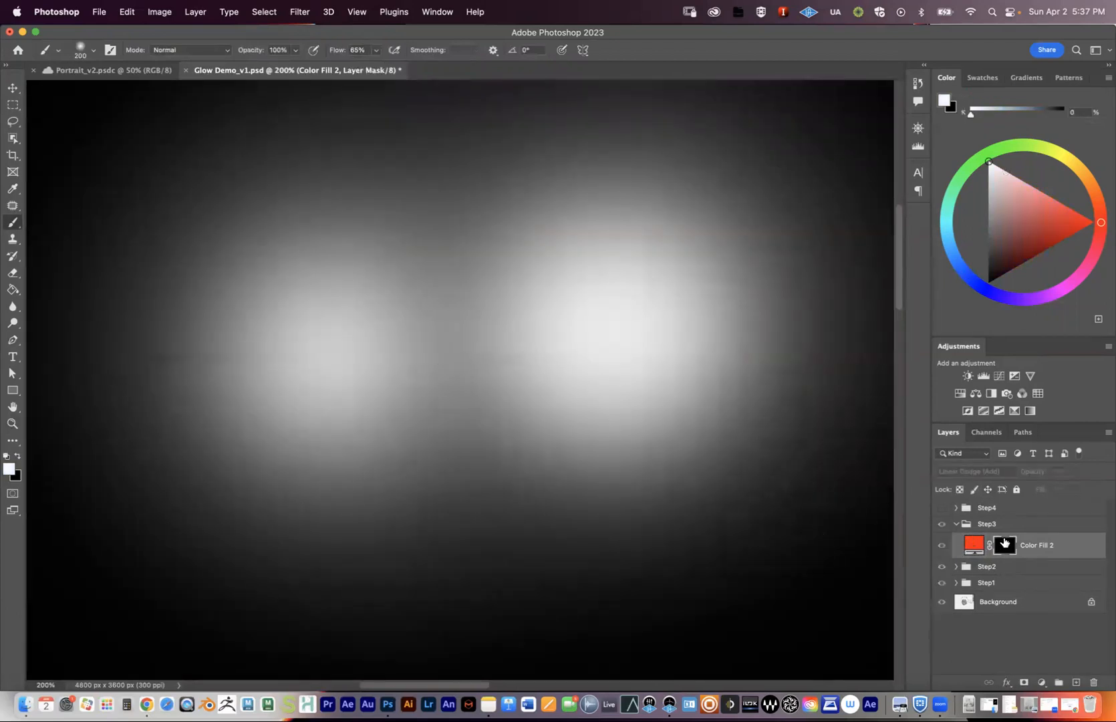
alt+click(1004, 545)
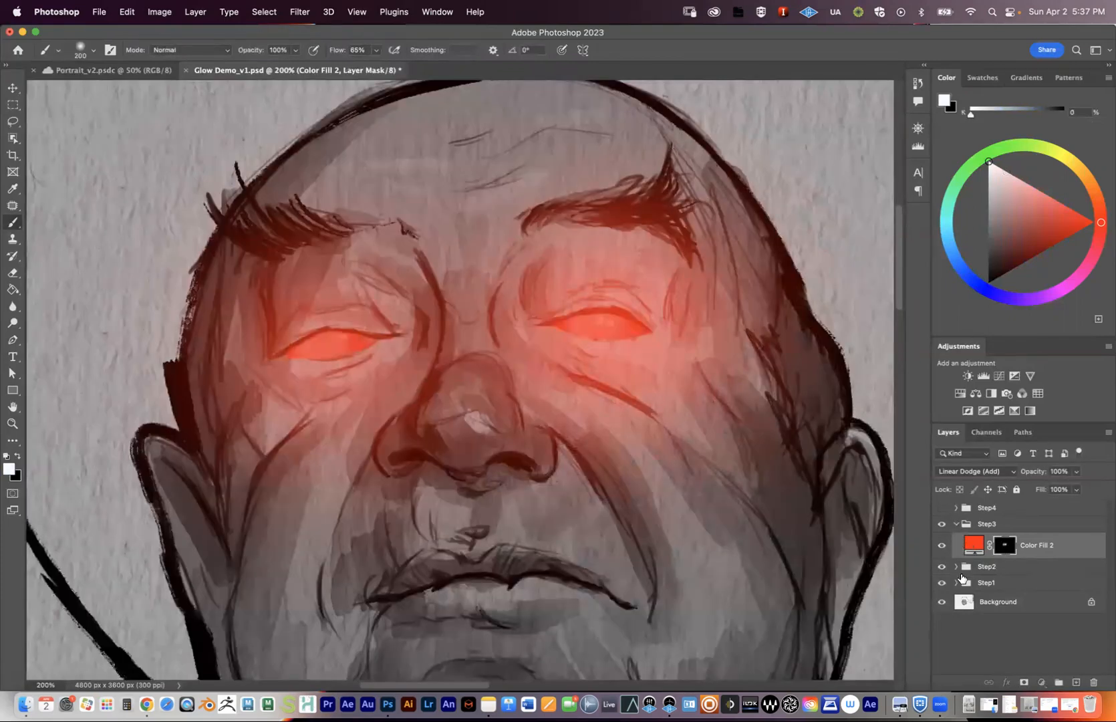
Collapse Step3, hide the Step3 and Step2 groups, and show Step4 to isolate the facial light accents.
click(956, 523)
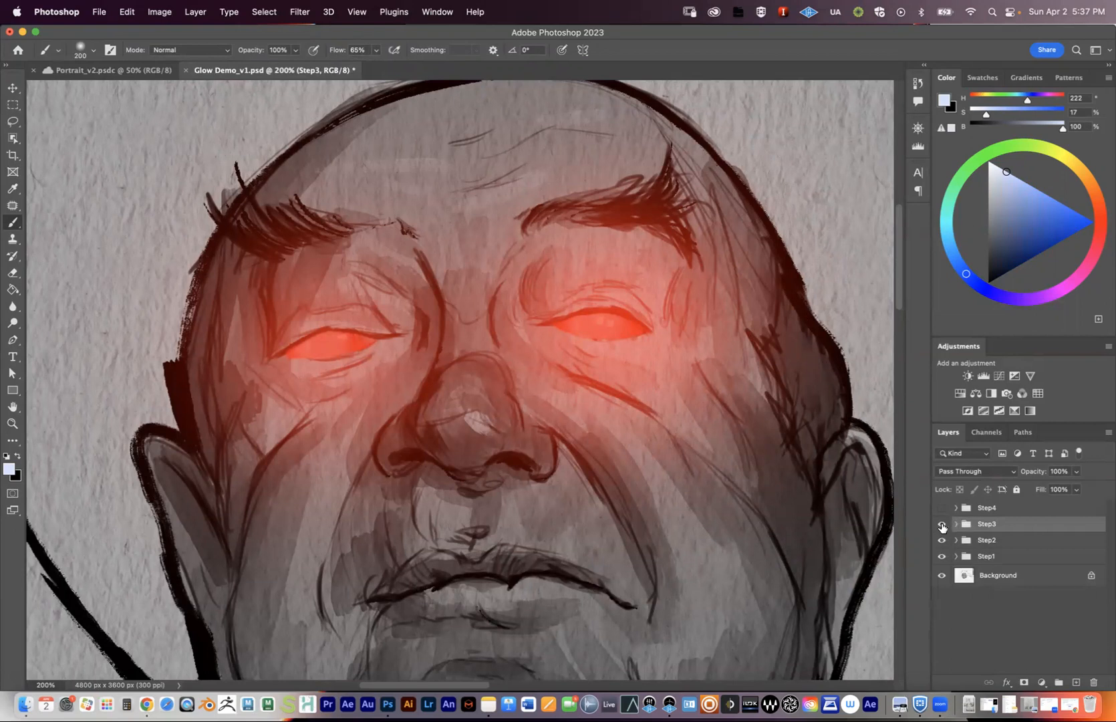
click(942, 525)
click(941, 540)
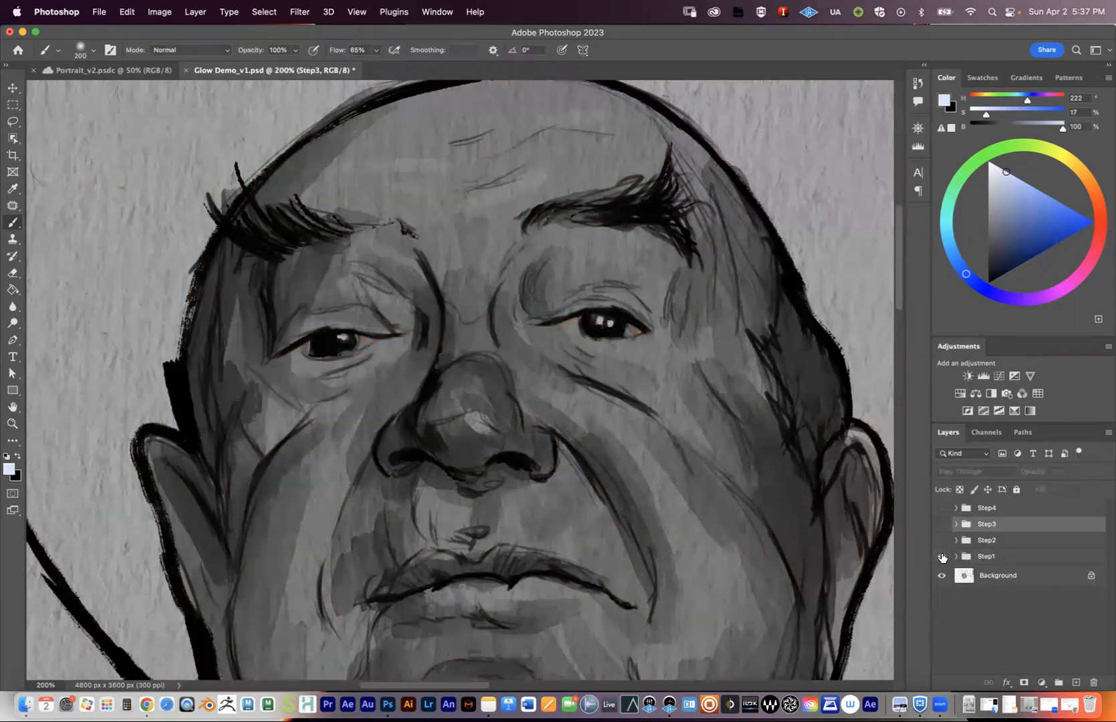
click(942, 508)
click(956, 512)
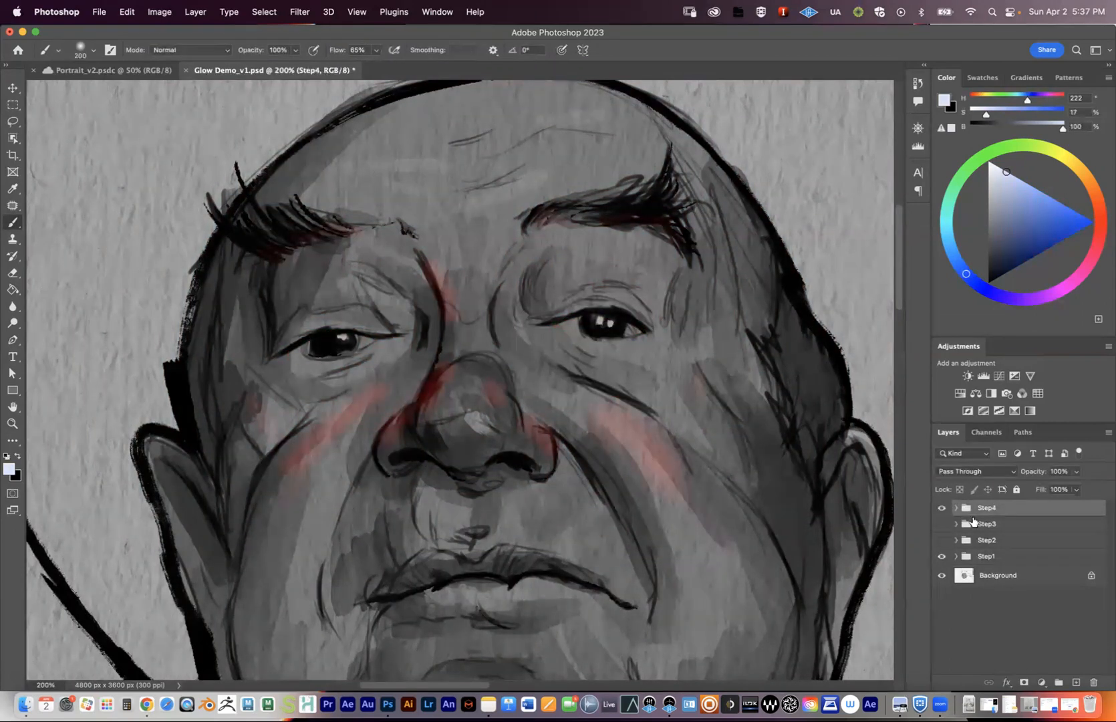
Expand Step4 and view the Color Fill 3 layer mask on its own, then return to the portrait.
click(955, 508)
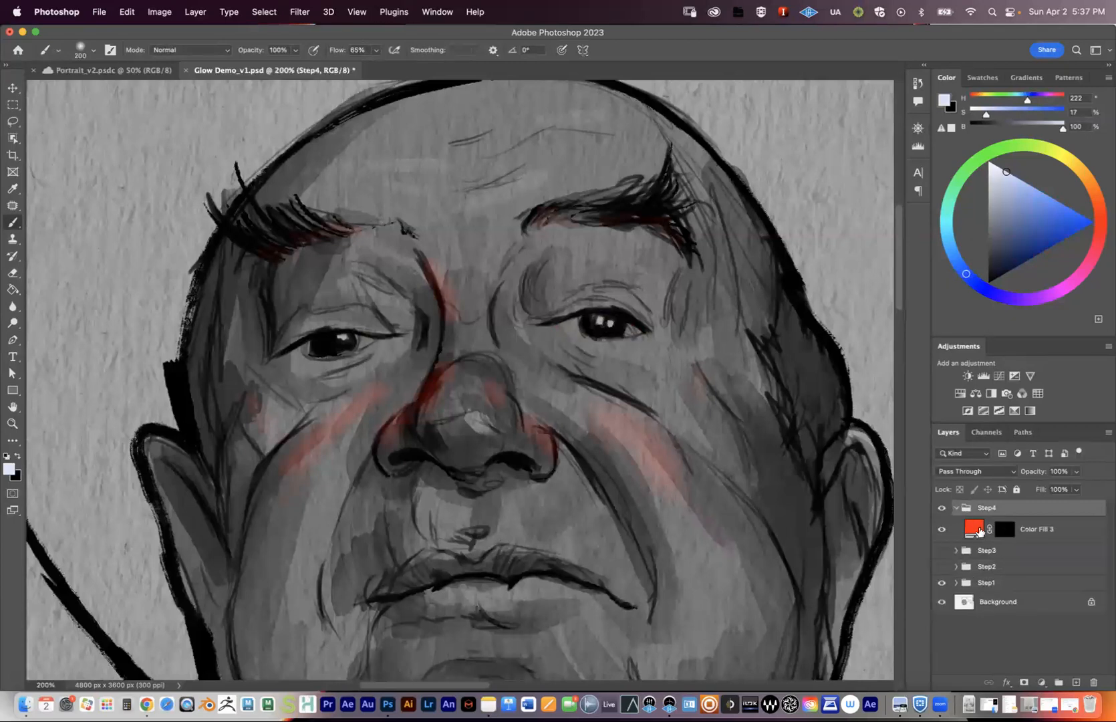
click(1002, 530)
click(1001, 531)
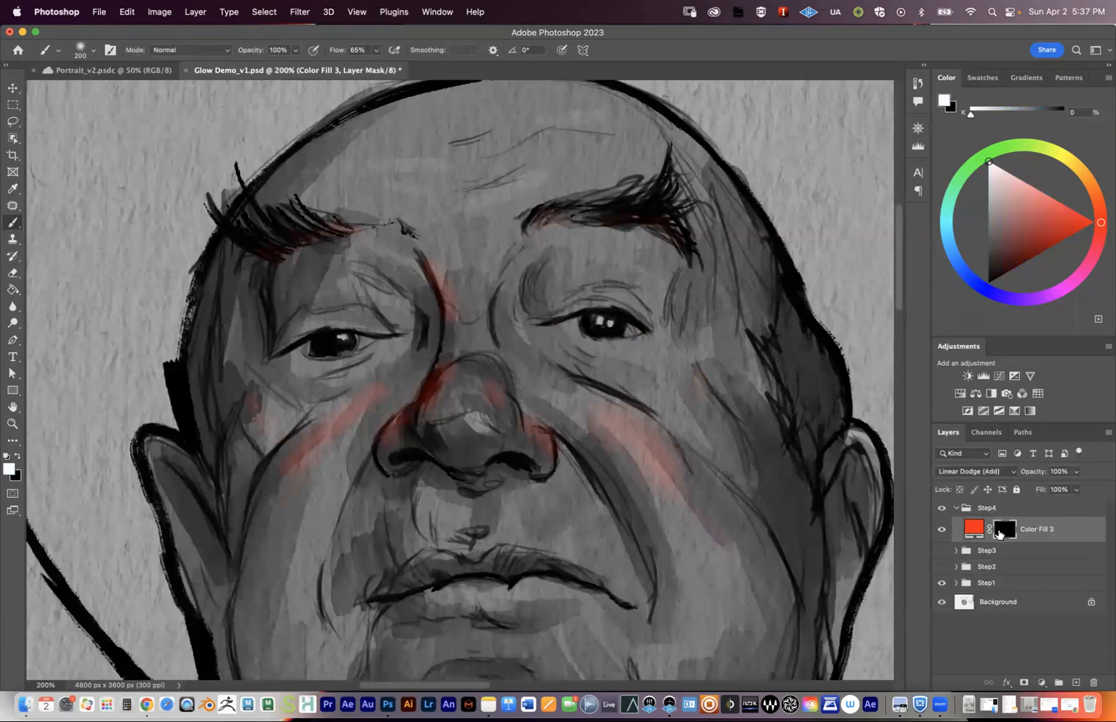
alt+click(1002, 530)
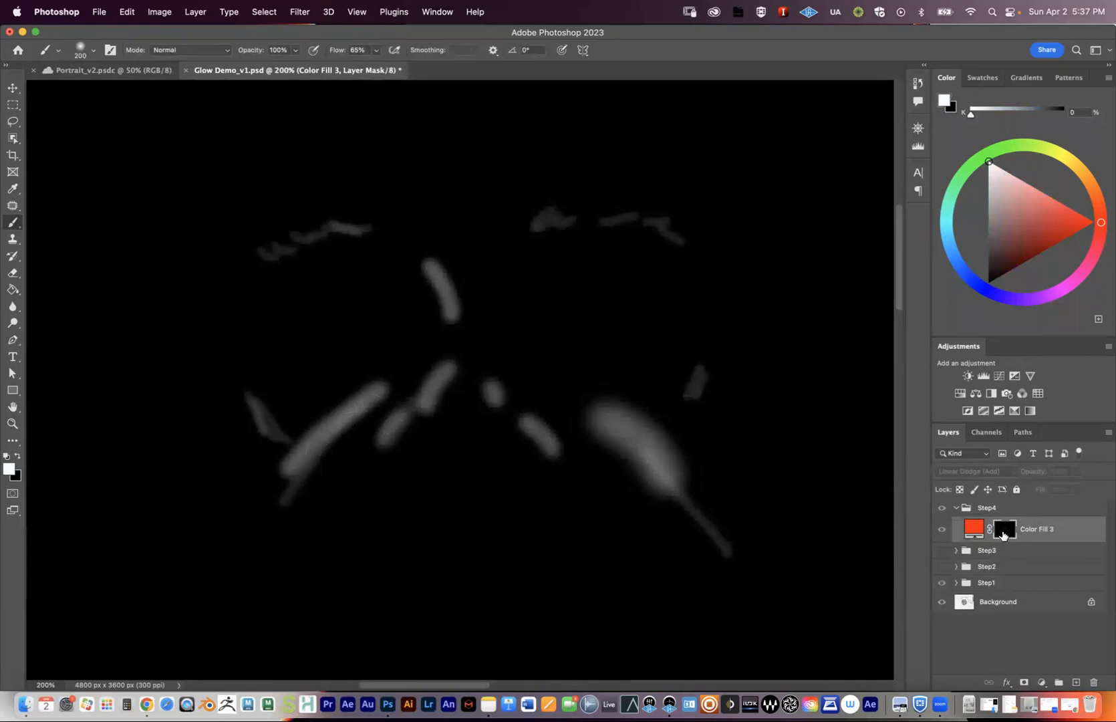
alt+click(1000, 535)
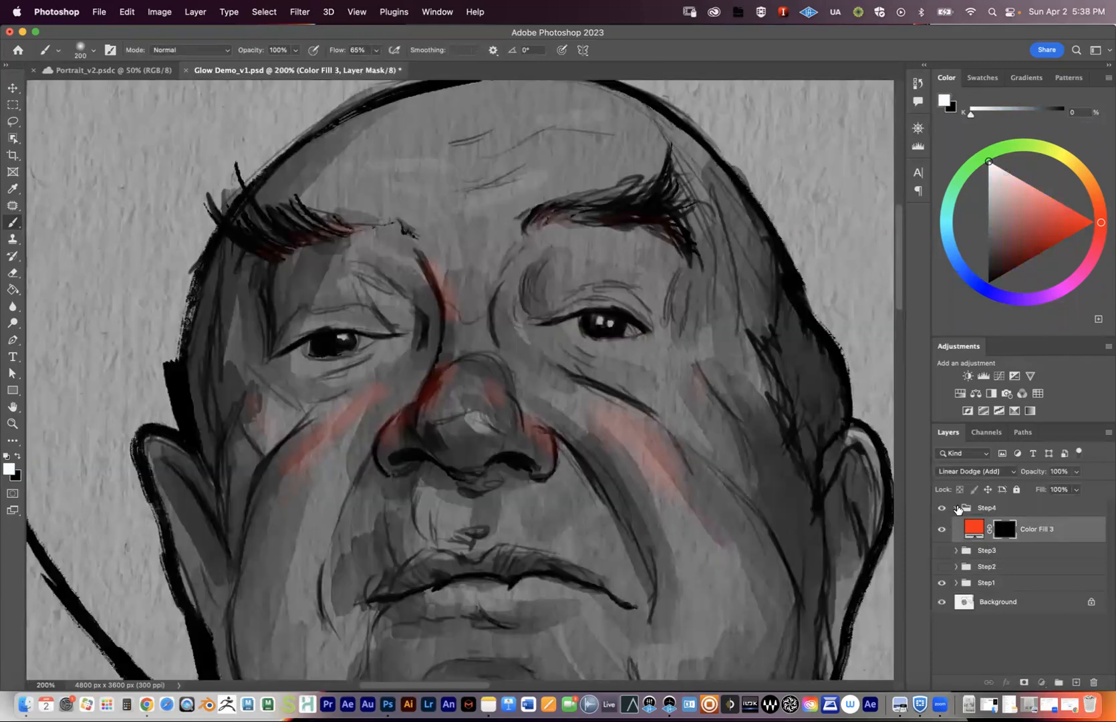
Collapse Step4 and show the Step3 and Step2 groups again to display the complete glow effect.
click(957, 508)
drag(942, 525, 943, 541)
drag(635, 422, 616, 406)
alt+click(623, 429)
alt+click(625, 431)
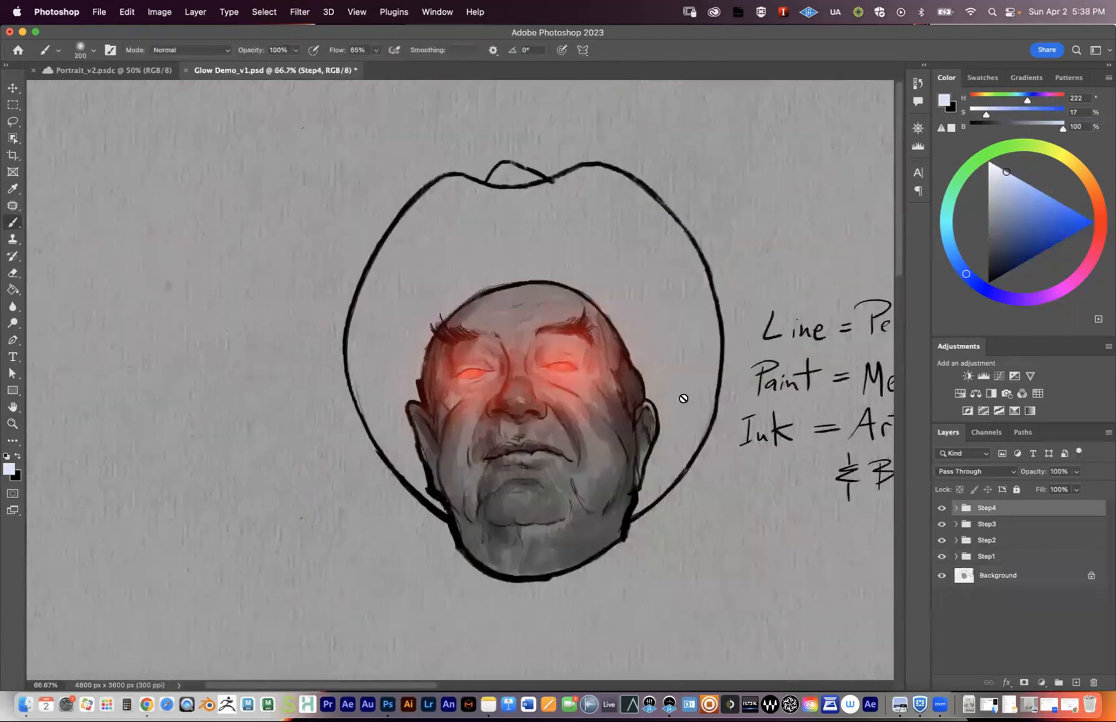